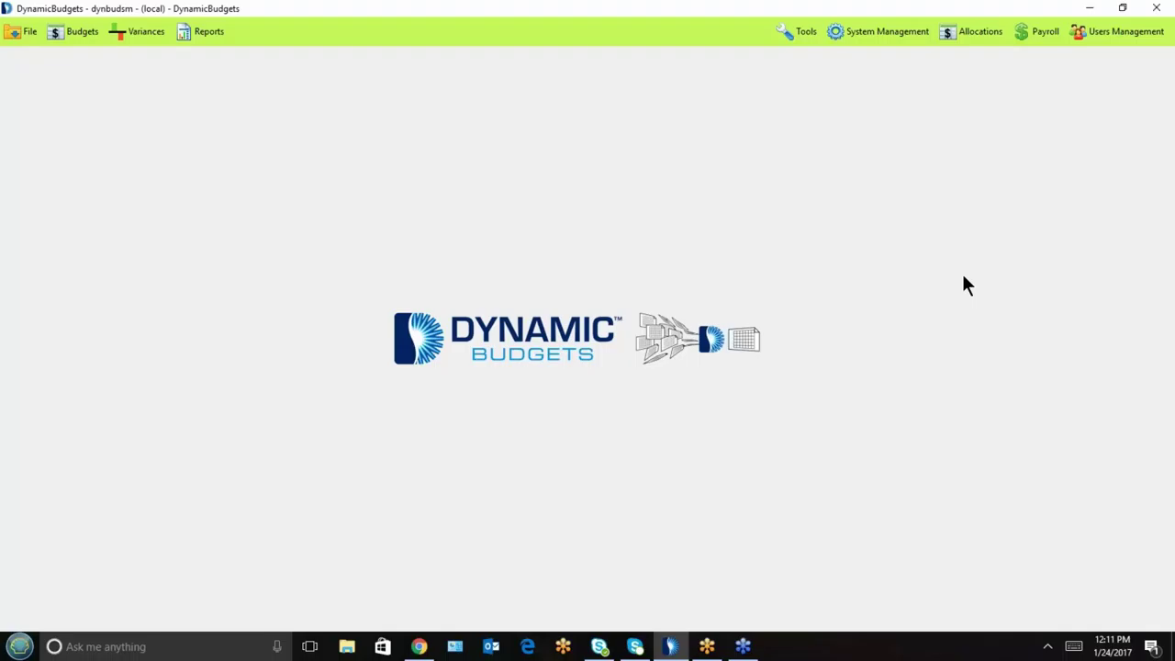
# Step: Run the Monthly Summary - Accounts report for company TWO with the 2014 Actual budget
pyautogui.click(211, 33)
pyautogui.moveTo(212, 58)
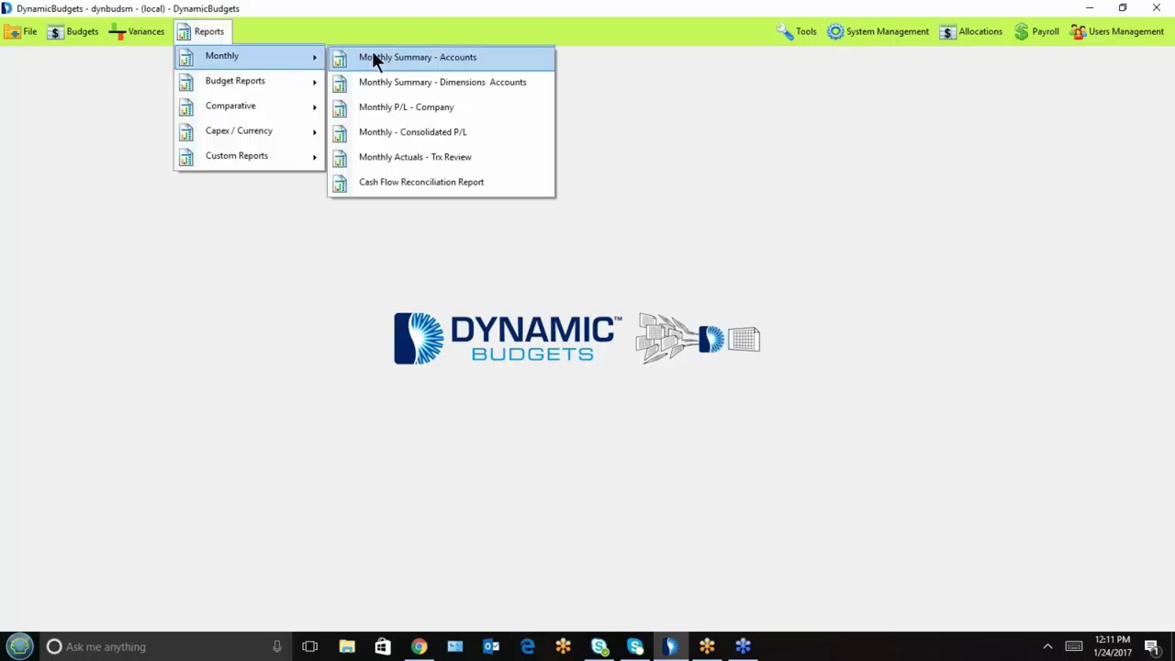
pyautogui.click(456, 66)
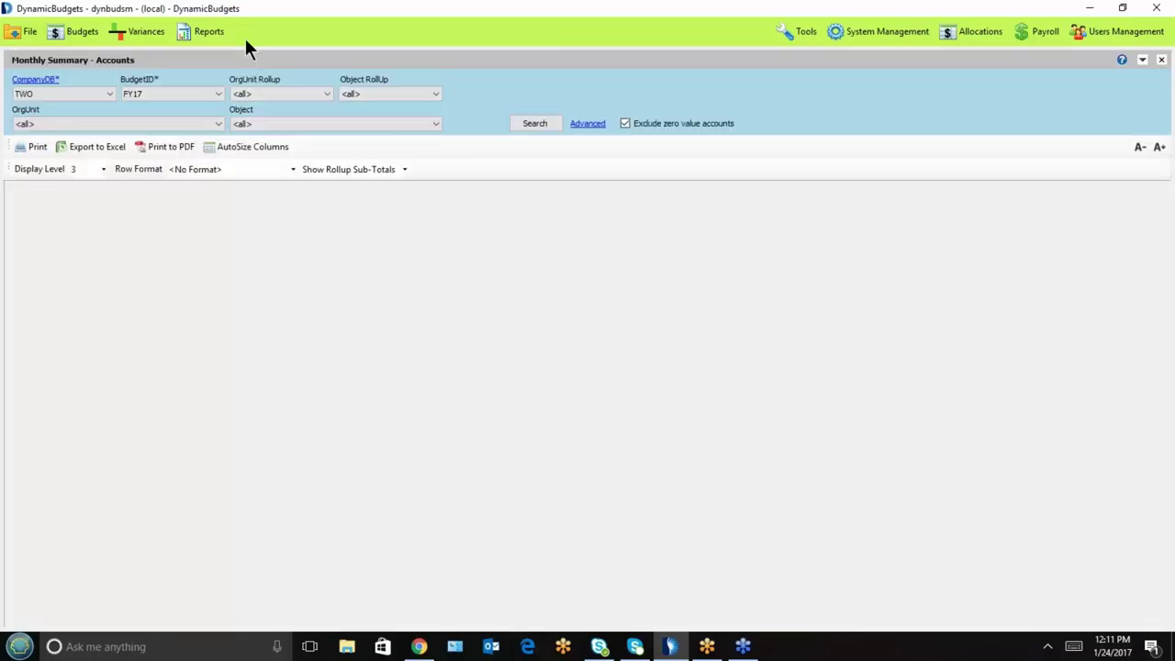
pyautogui.click(159, 95)
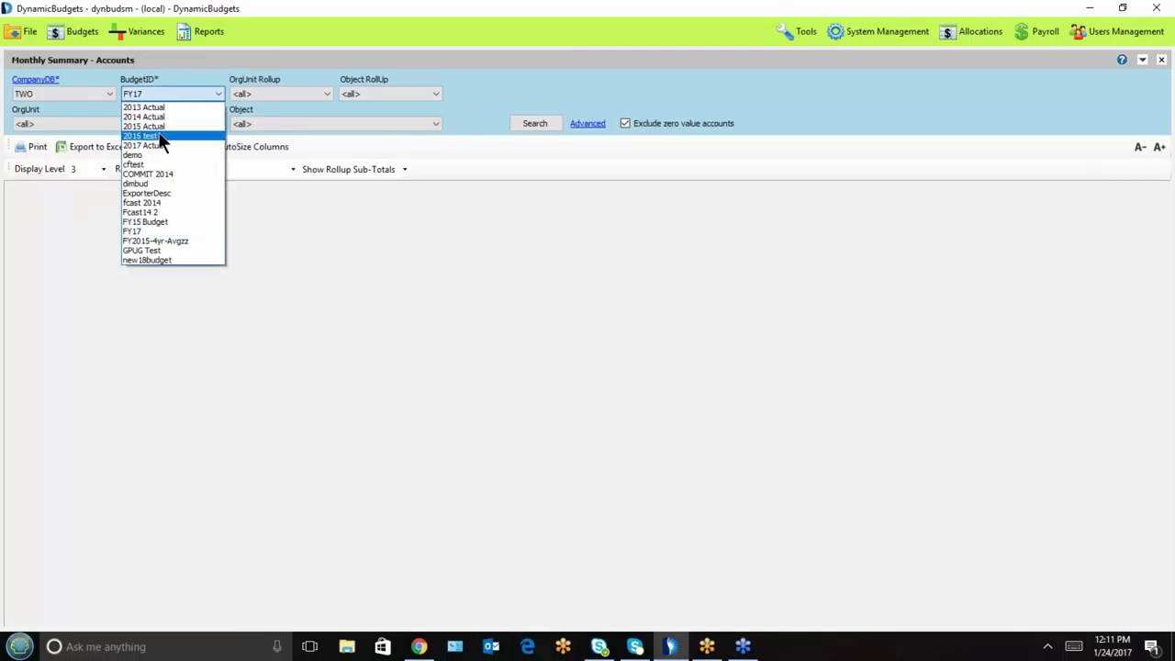
pyautogui.click(167, 118)
pyautogui.click(544, 115)
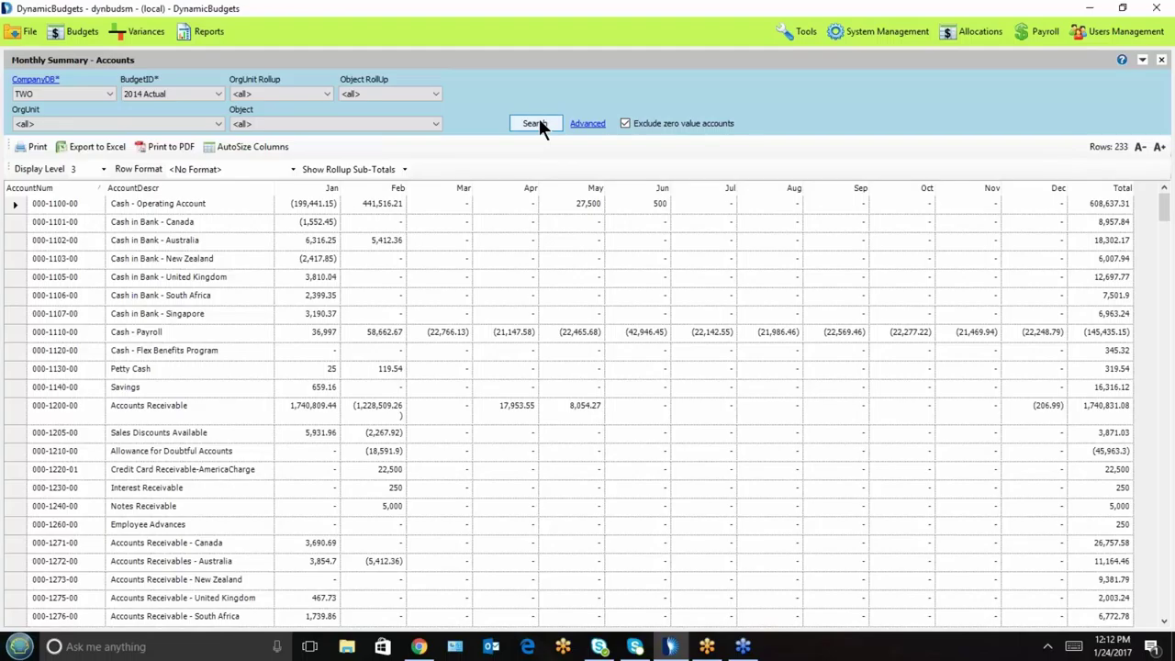
pyautogui.click(528, 332)
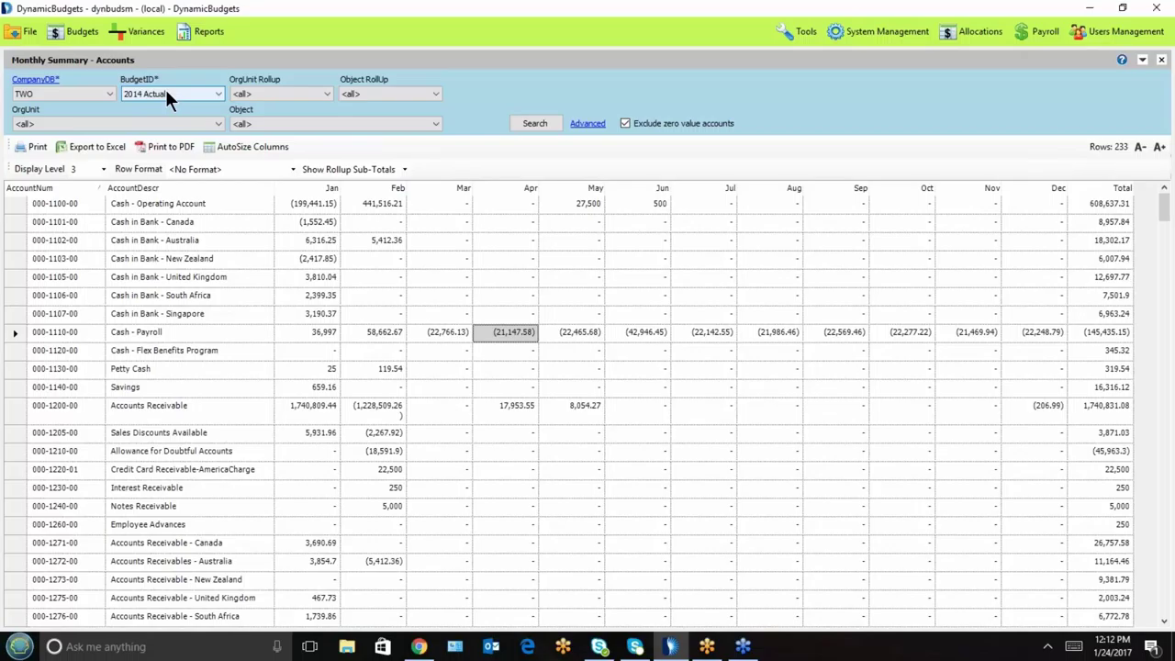
# Step: View the report with the Company P&L row format and with the Dept P&L format at display level 2
pyautogui.click(201, 171)
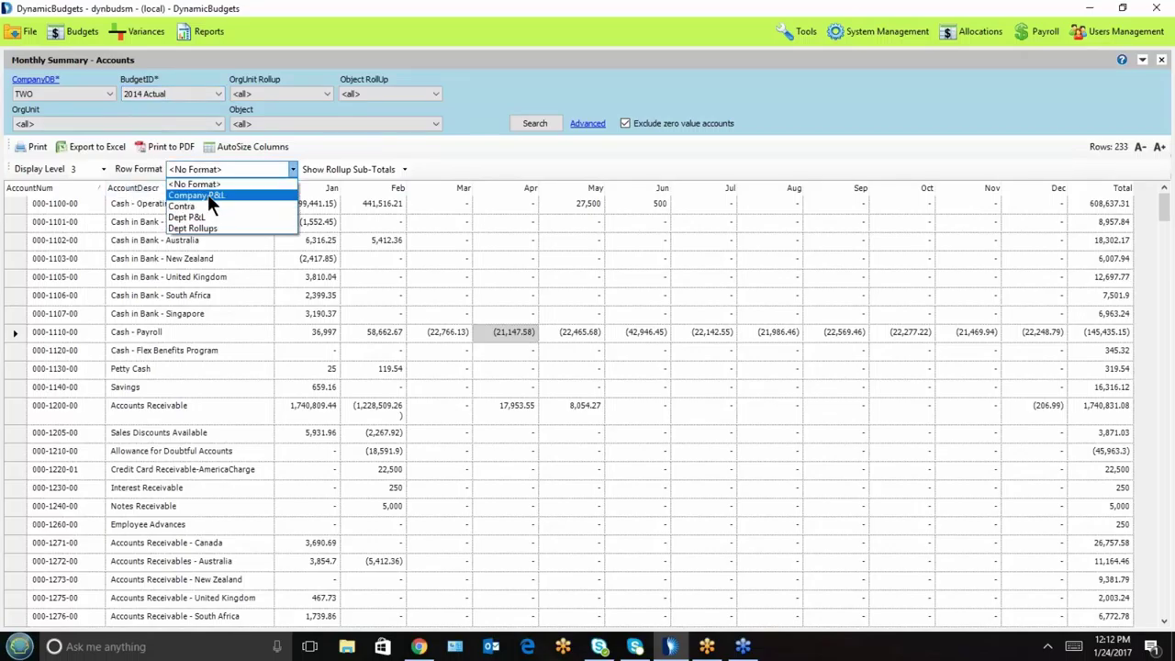
pyautogui.click(207, 195)
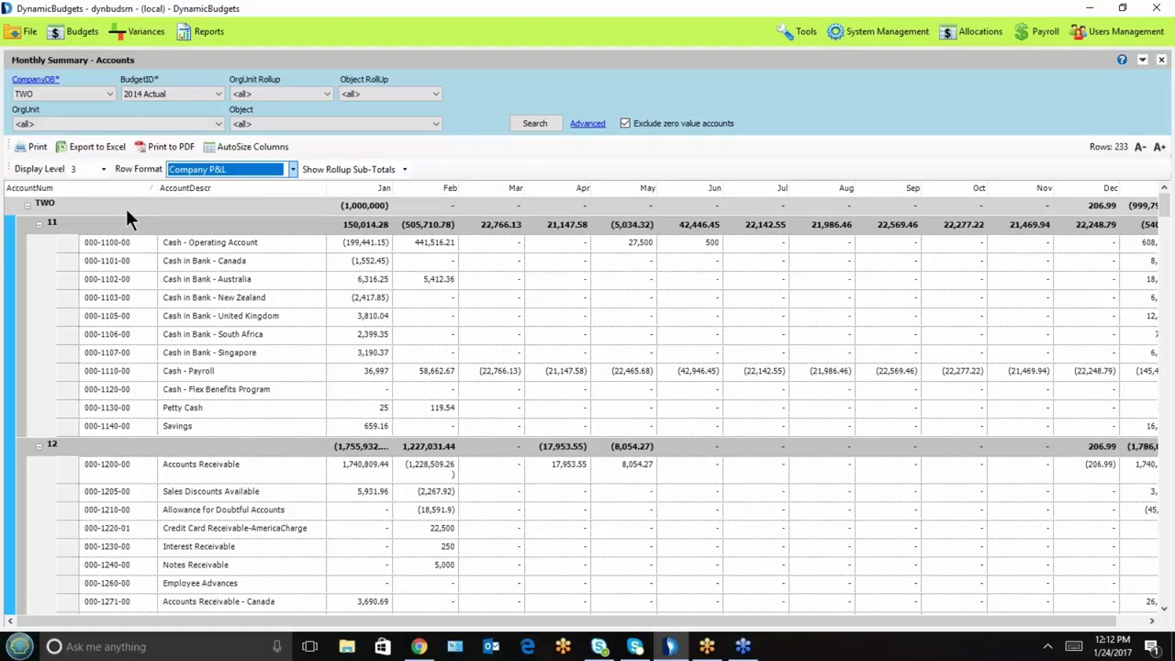
pyautogui.click(208, 172)
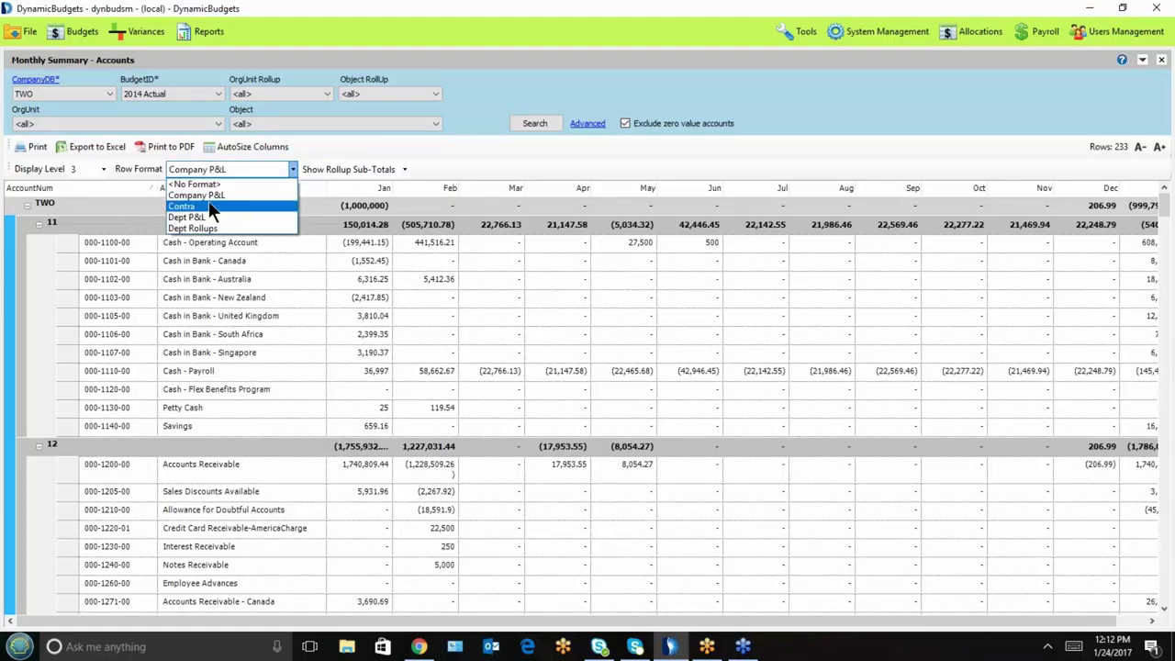
pyautogui.click(207, 216)
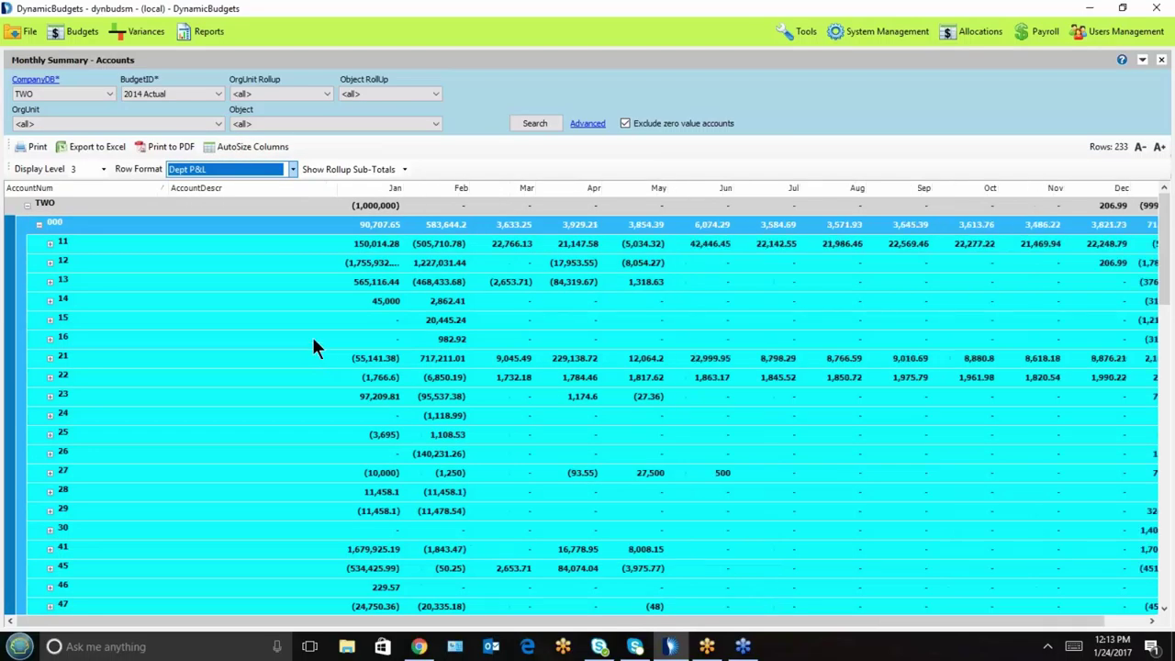
pyautogui.click(103, 169)
pyautogui.click(94, 190)
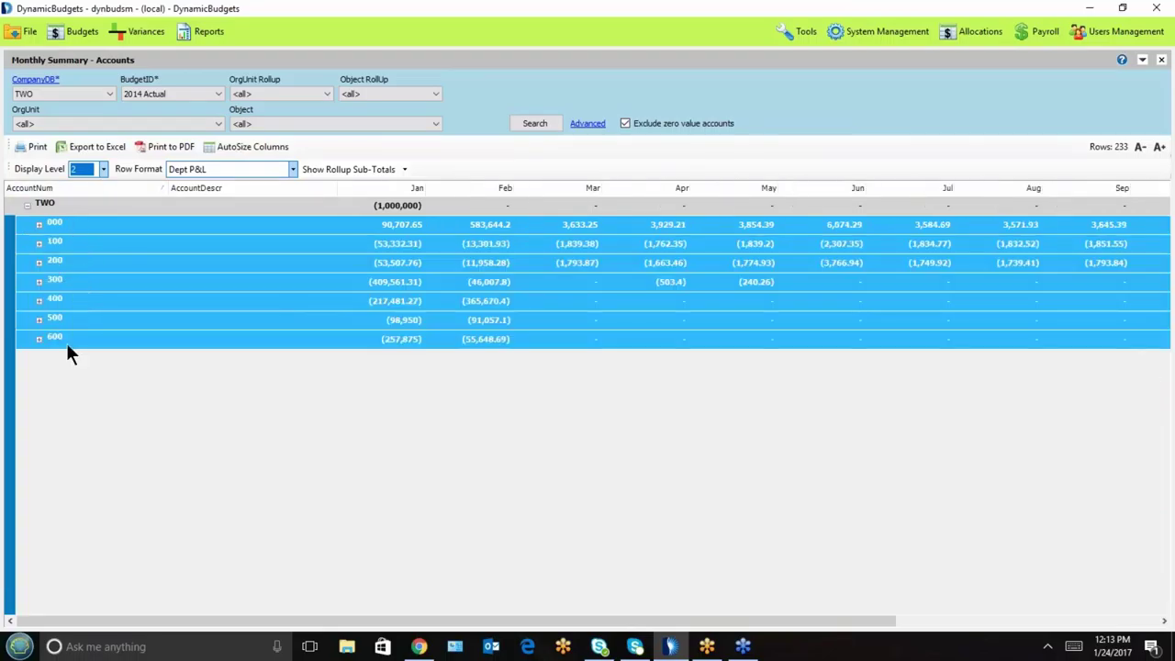
# Step: Show the report with the Dept Rollups row format at display level 3
pyautogui.click(218, 162)
pyautogui.click(210, 229)
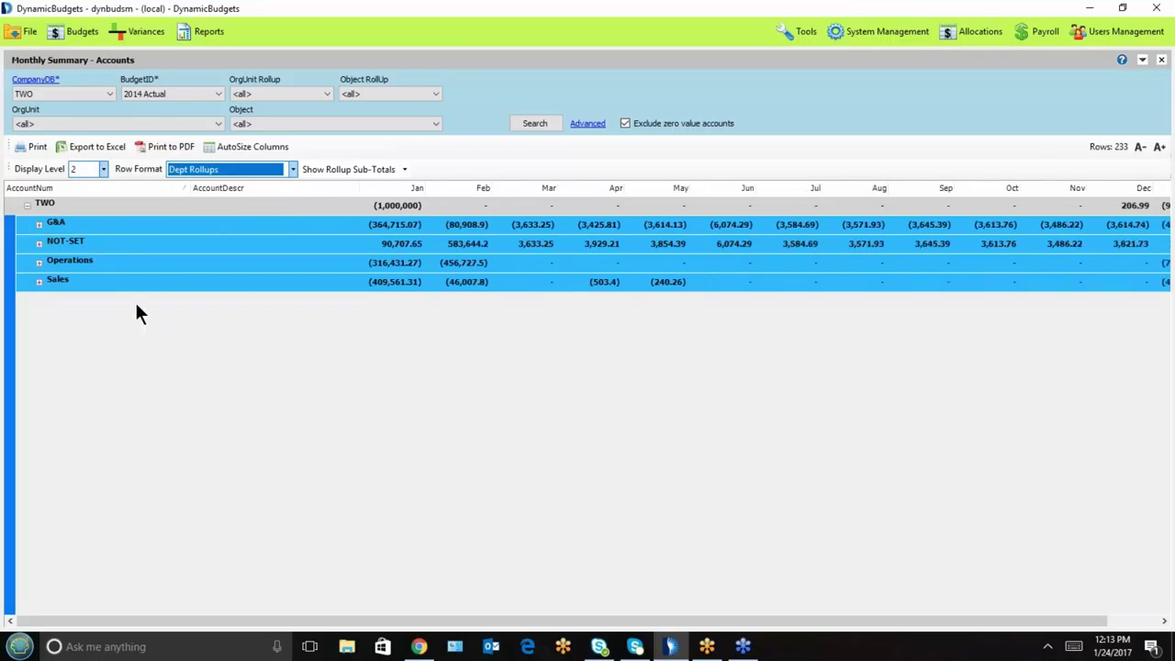
pyautogui.click(105, 169)
pyautogui.click(88, 203)
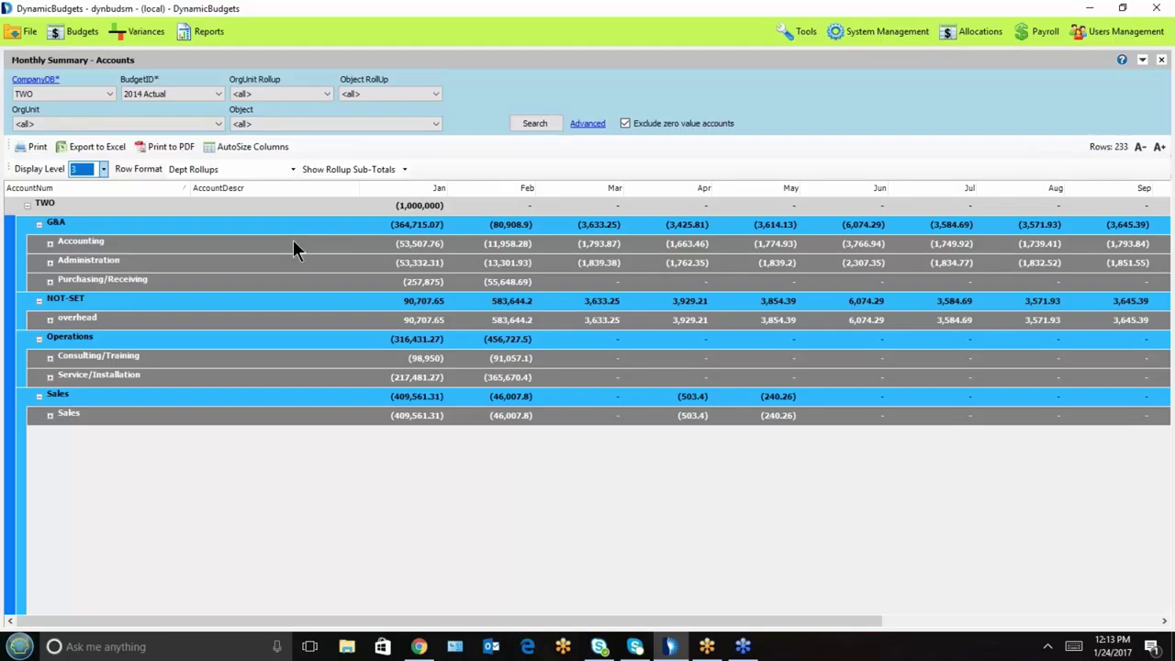
# Step: Reset the row format to <No Format> and open the month transactions behind February's Supplies/Hardware - Administration amount (account 100-6130-00)
pyautogui.click(175, 170)
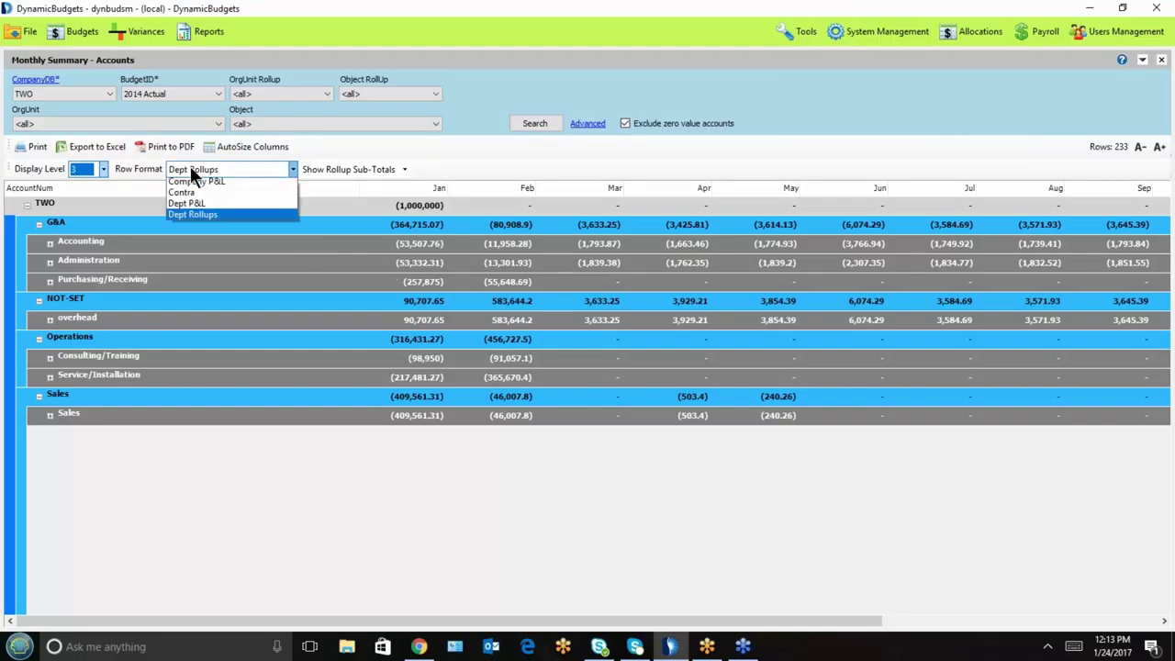
pyautogui.click(195, 182)
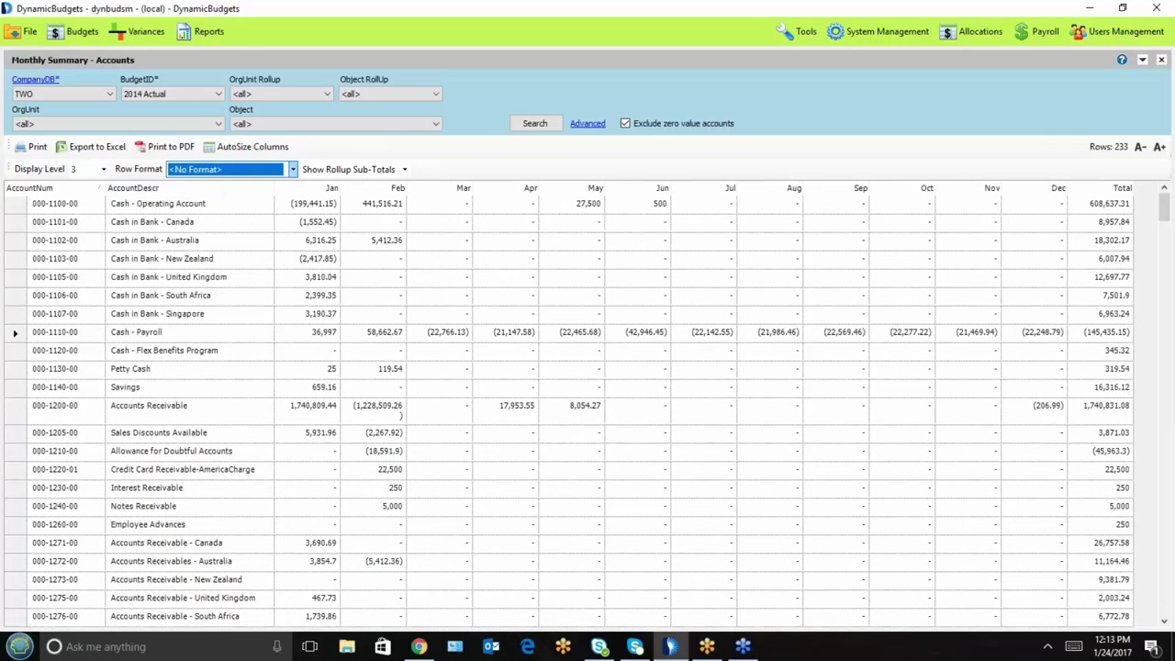
pyautogui.click(1164, 594)
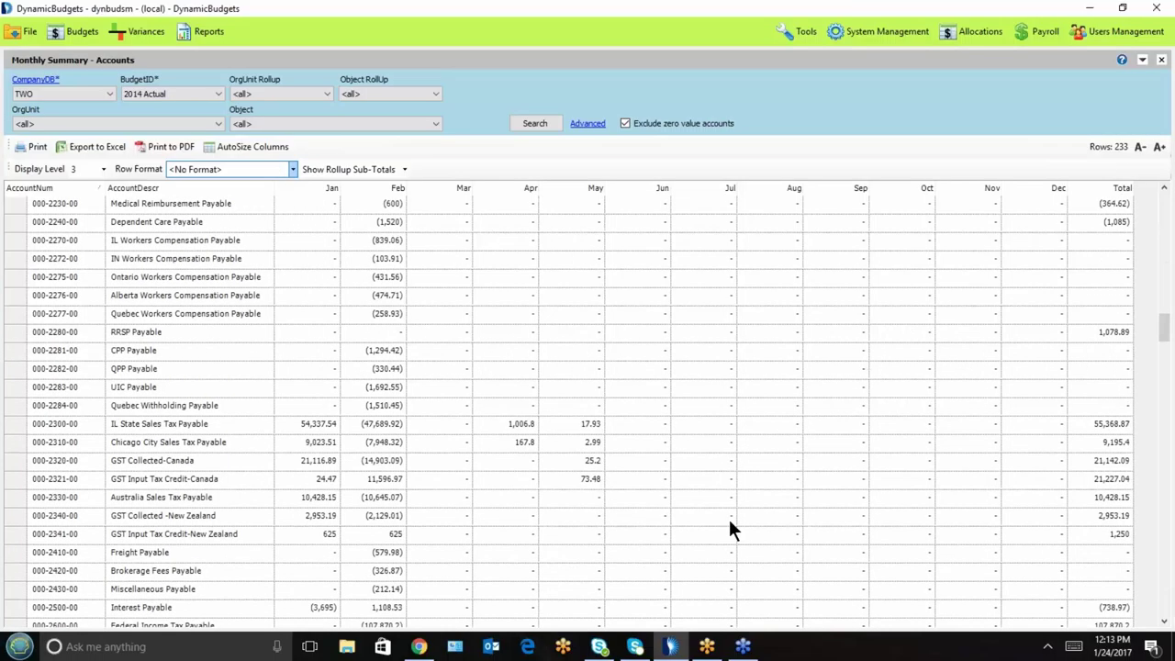
pyautogui.click(1164, 592)
pyautogui.click(1164, 592)
pyautogui.click(1163, 592)
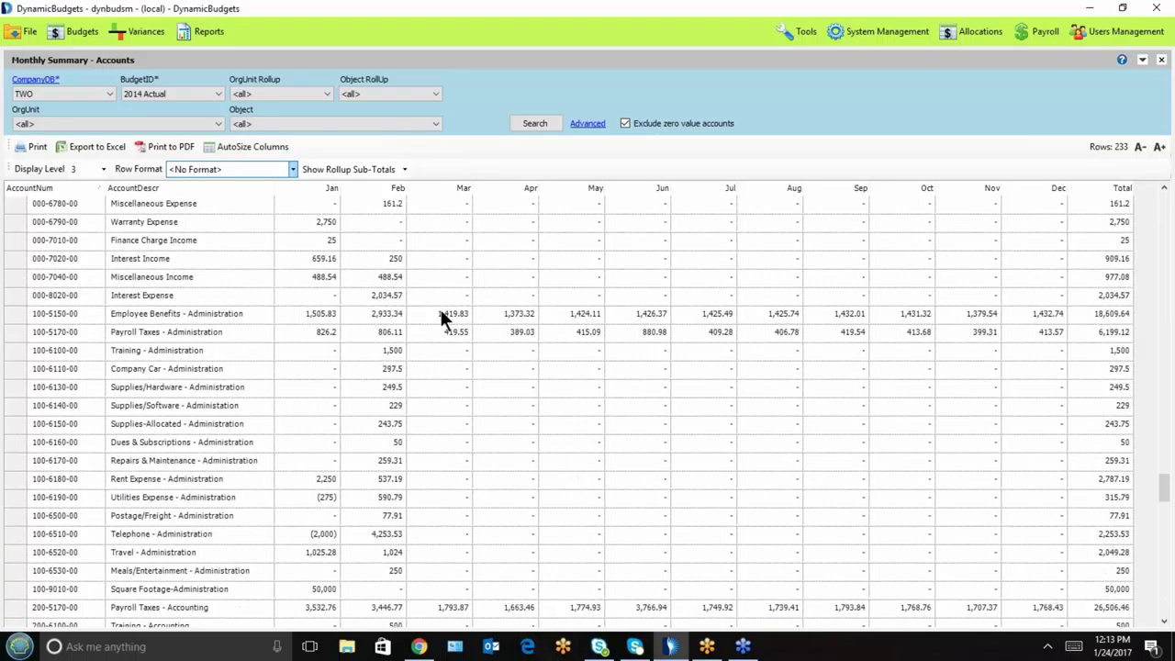
pyautogui.click(389, 420)
pyautogui.click(383, 387)
pyautogui.rightClick(382, 386)
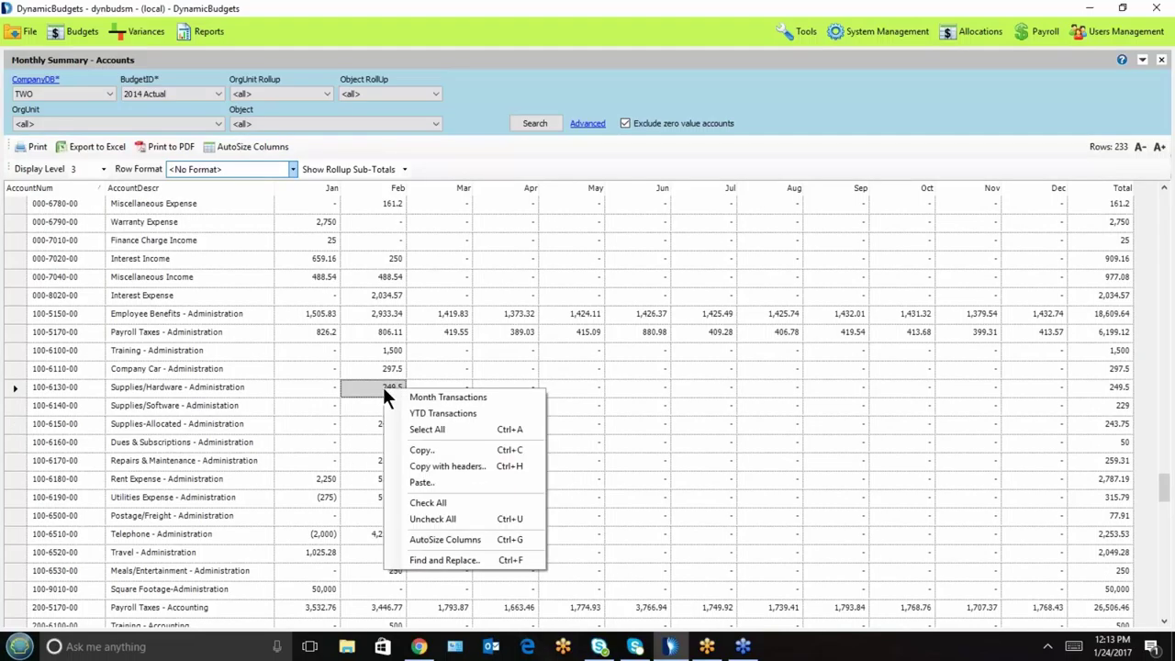
pyautogui.click(449, 396)
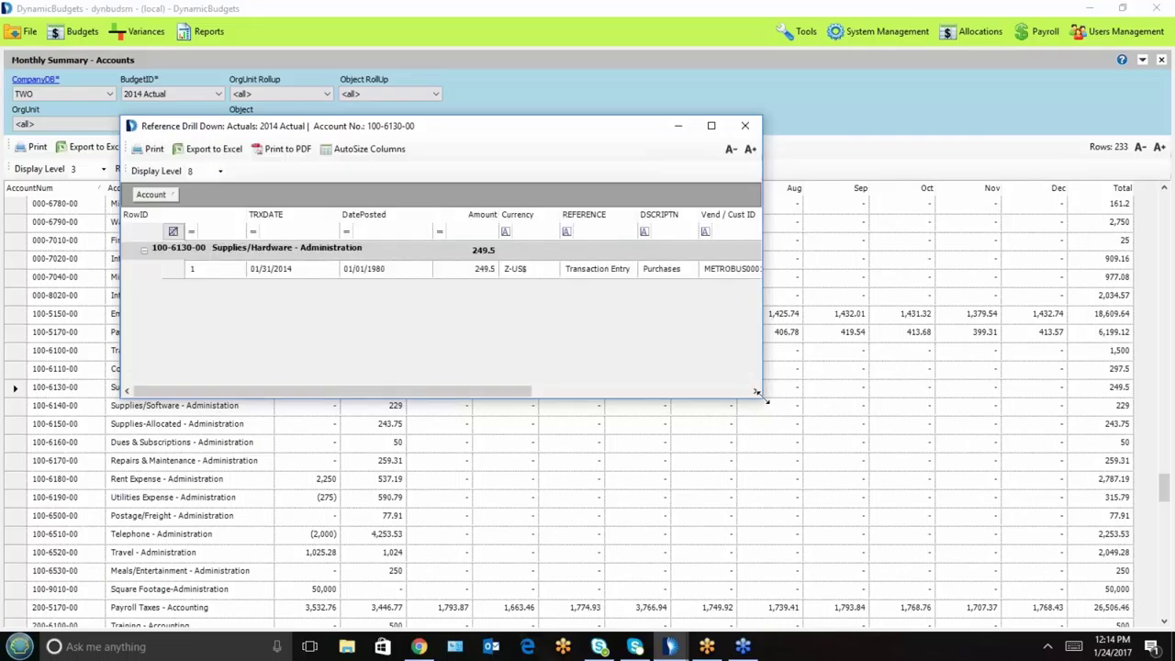
# Step: Widen the drill-down window, examine the transaction's vendor, journal entry and source columns, and close the window
pyautogui.moveTo(760, 398); pyautogui.dragTo(998, 406)
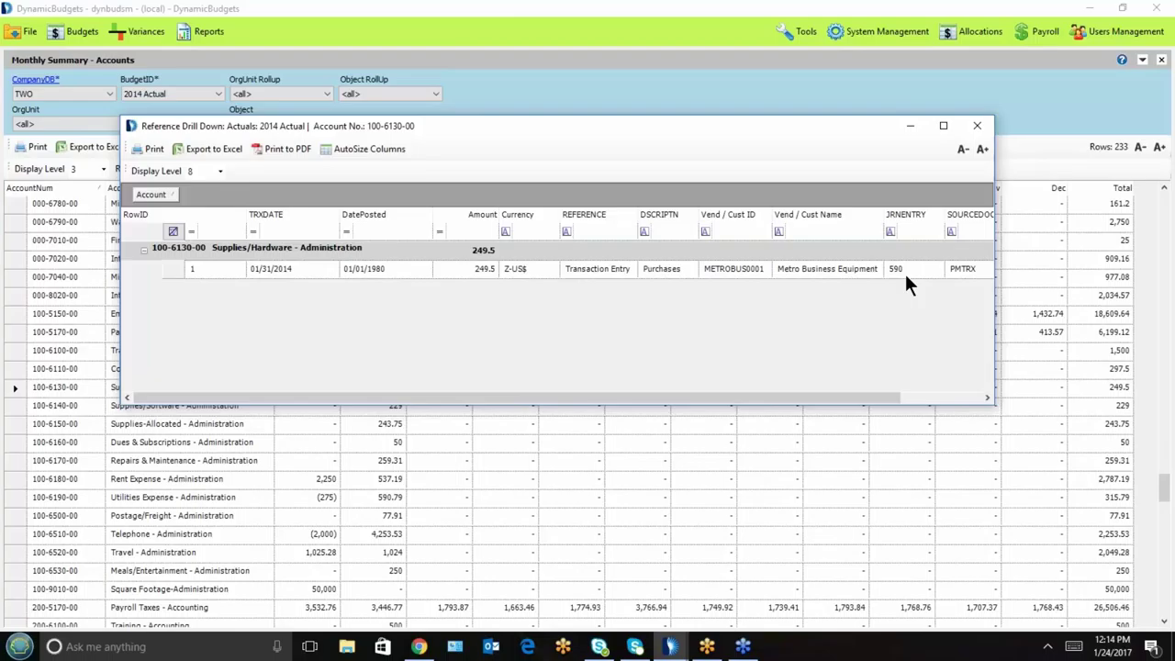
pyautogui.moveTo(781, 396); pyautogui.dragTo(863, 398)
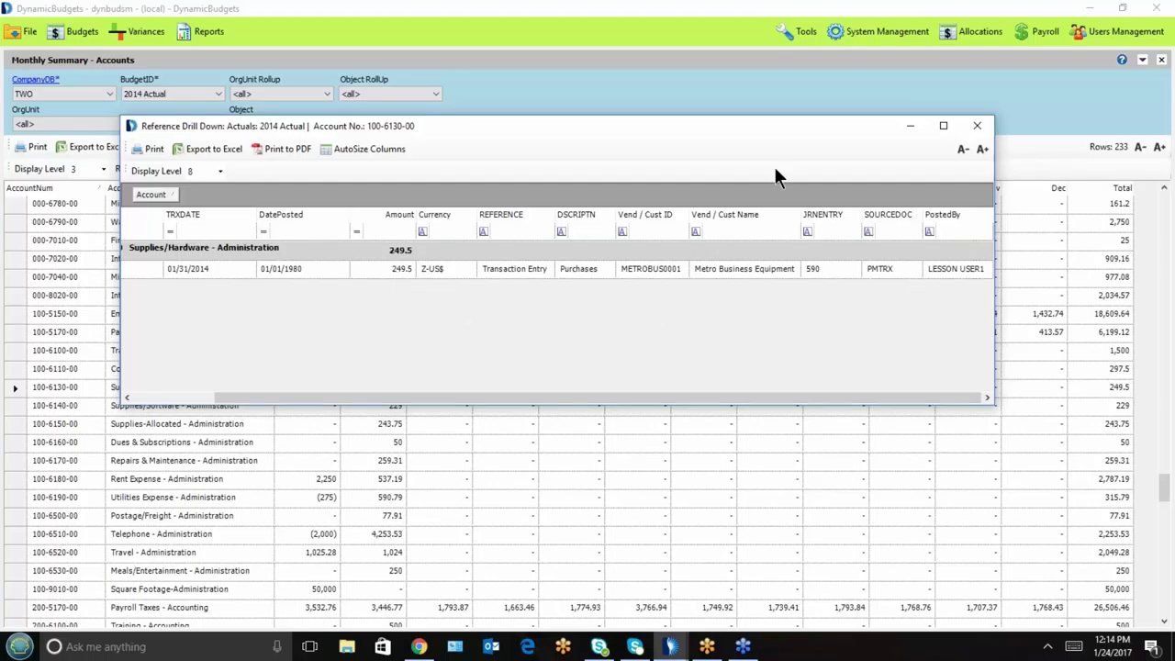
pyautogui.click(977, 126)
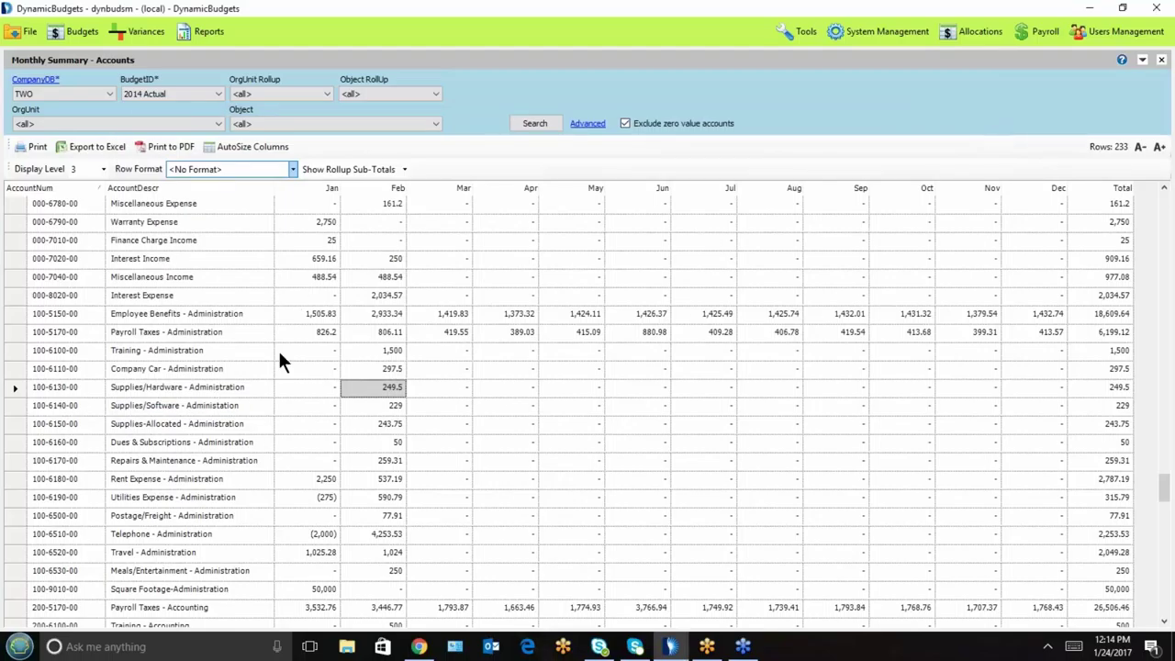
# Step: Open the Basic Budget Entry Form and set its BudgetID to FY17
pyautogui.click(83, 31)
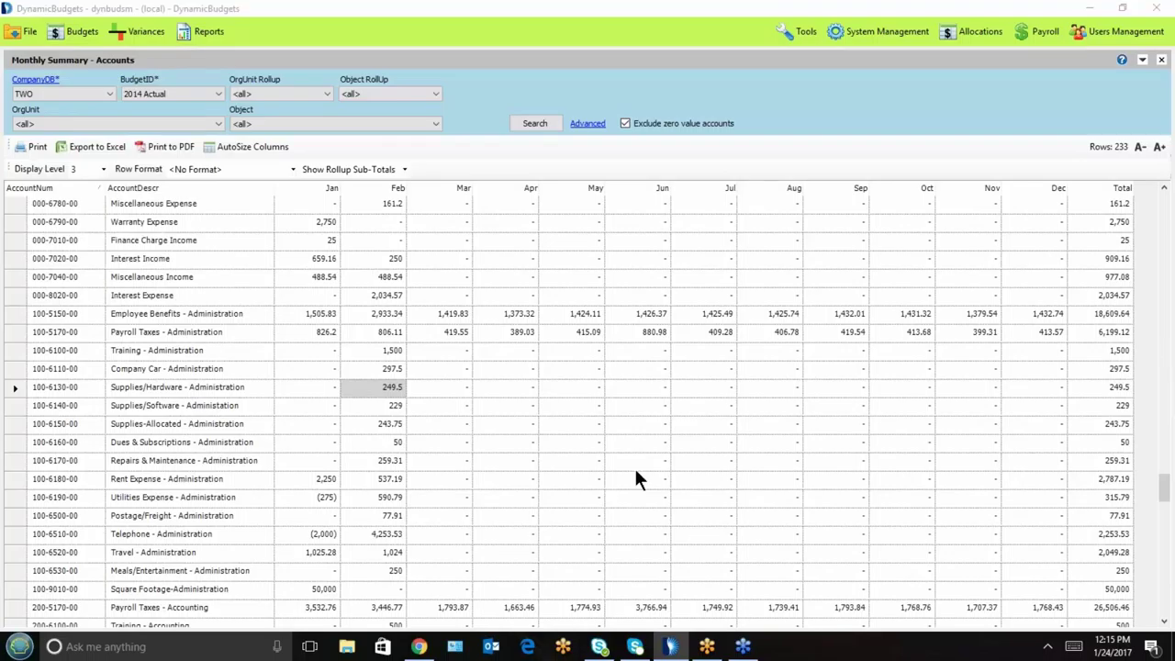
pyautogui.click(135, 264)
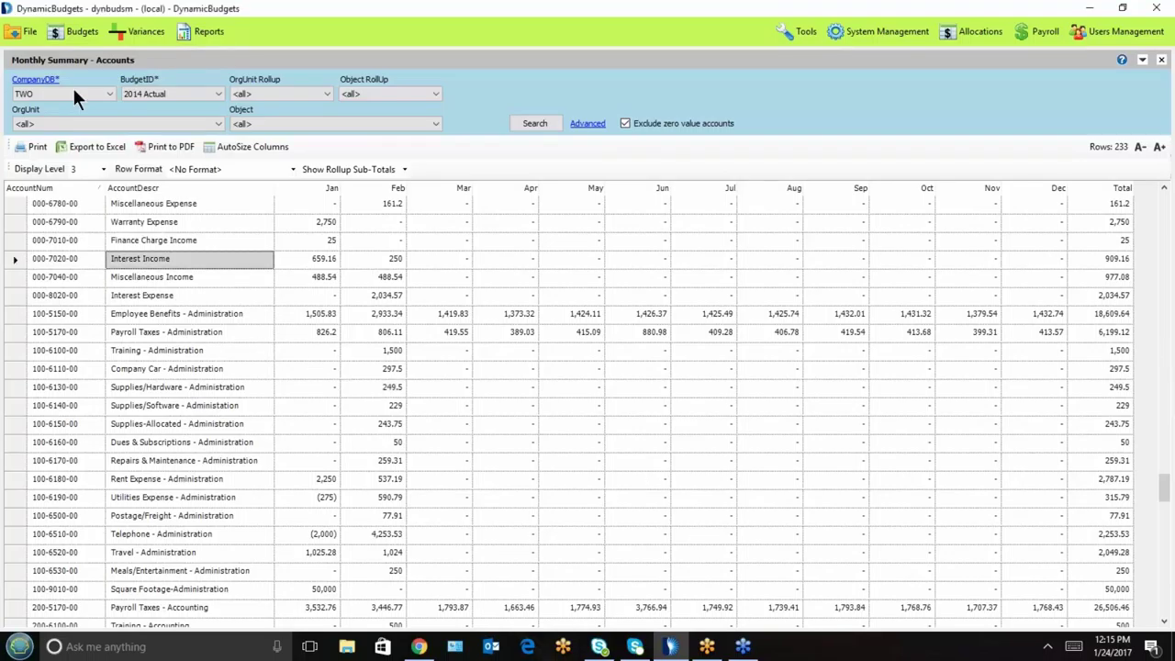
pyautogui.click(25, 33)
pyautogui.moveTo(74, 34)
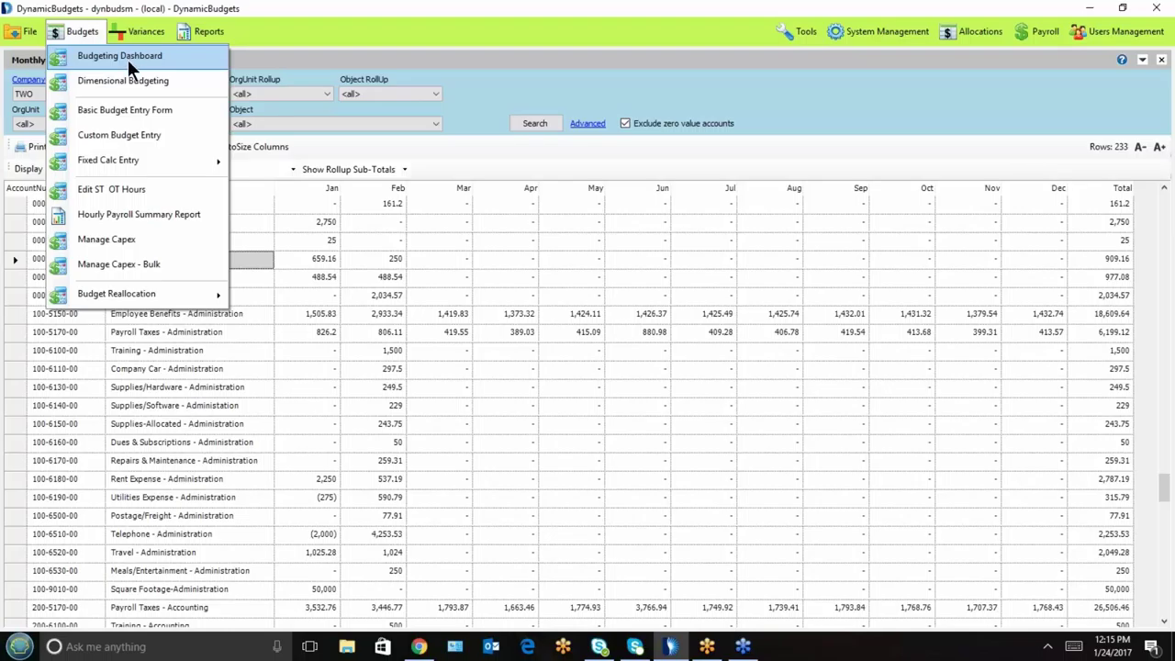
pyautogui.click(124, 110)
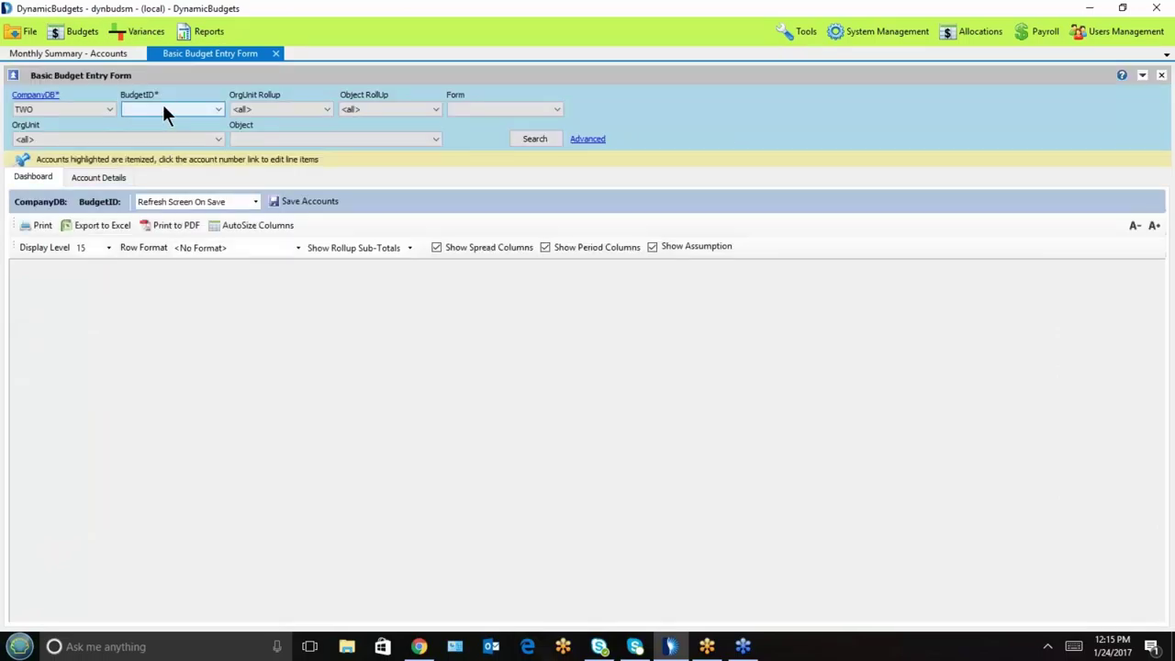
pyautogui.click(162, 109)
pyautogui.click(164, 128)
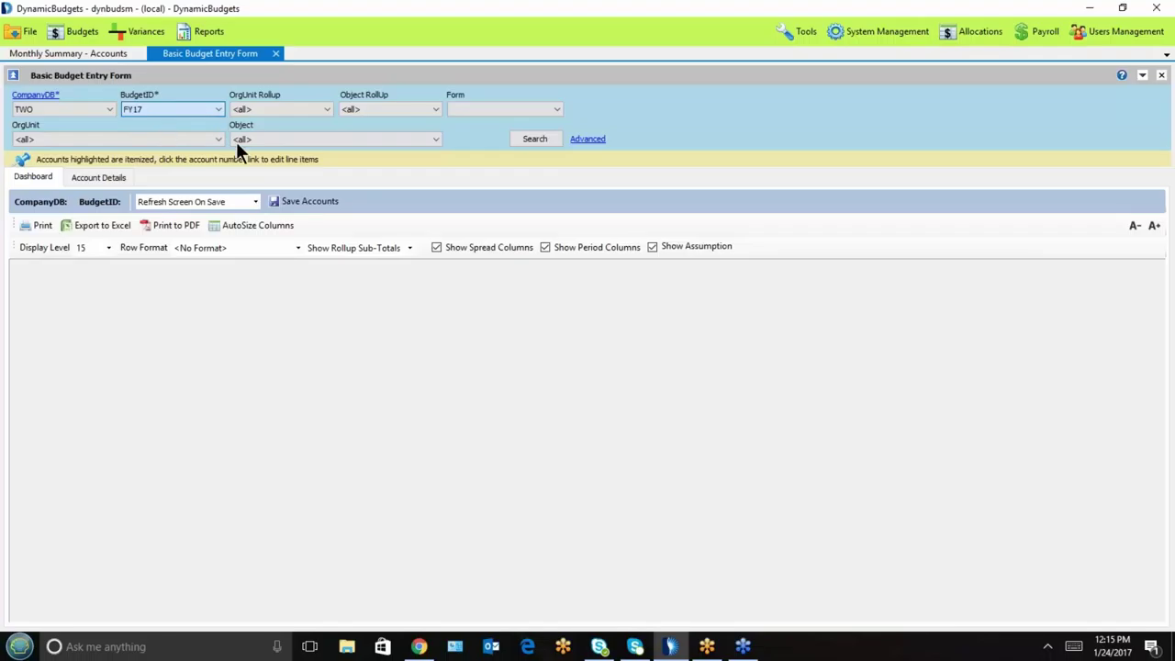
# Step: Set the budget entry form's OrgUnit filter to 100 - Administration
pyautogui.click(398, 111)
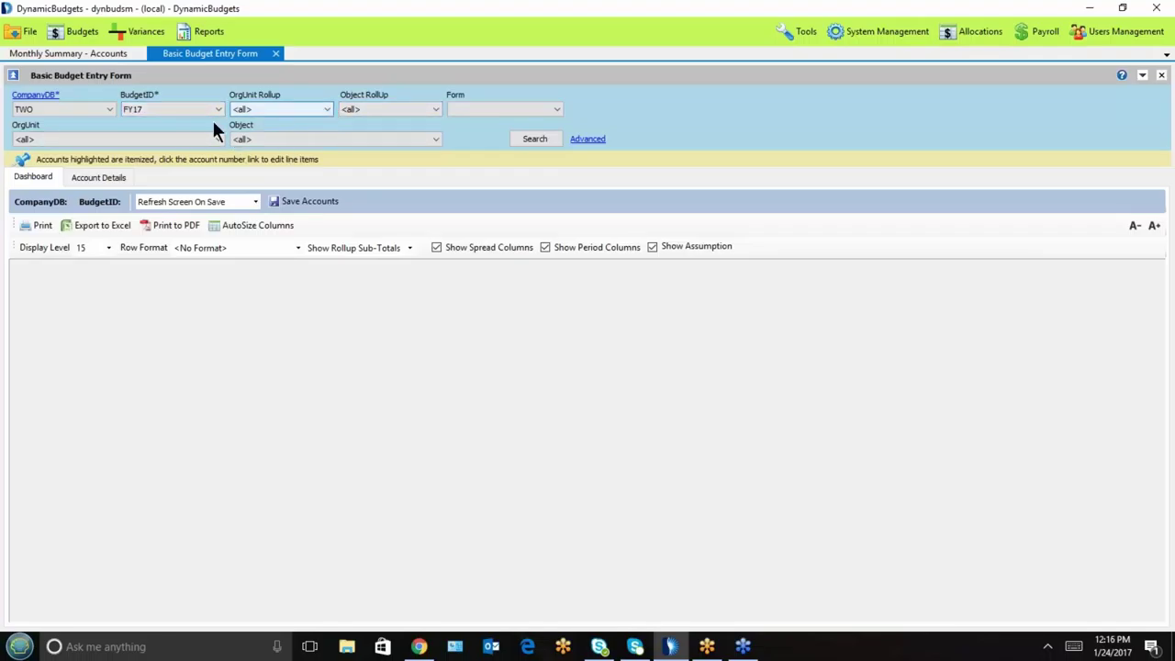
pyautogui.click(152, 139)
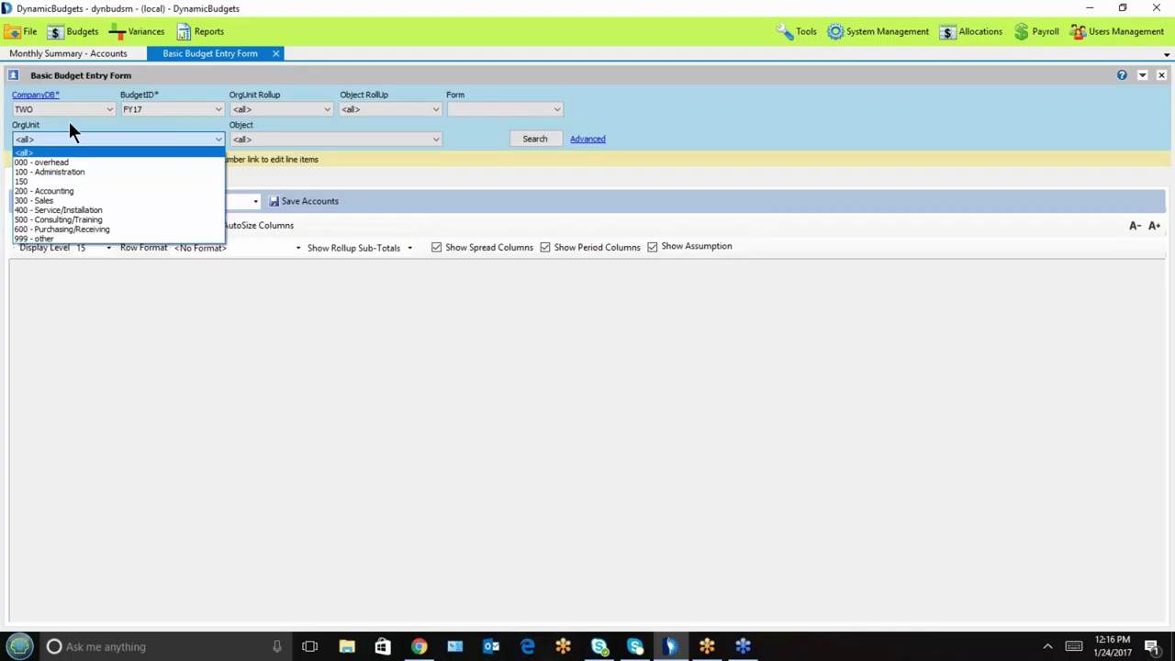
pyautogui.click(81, 173)
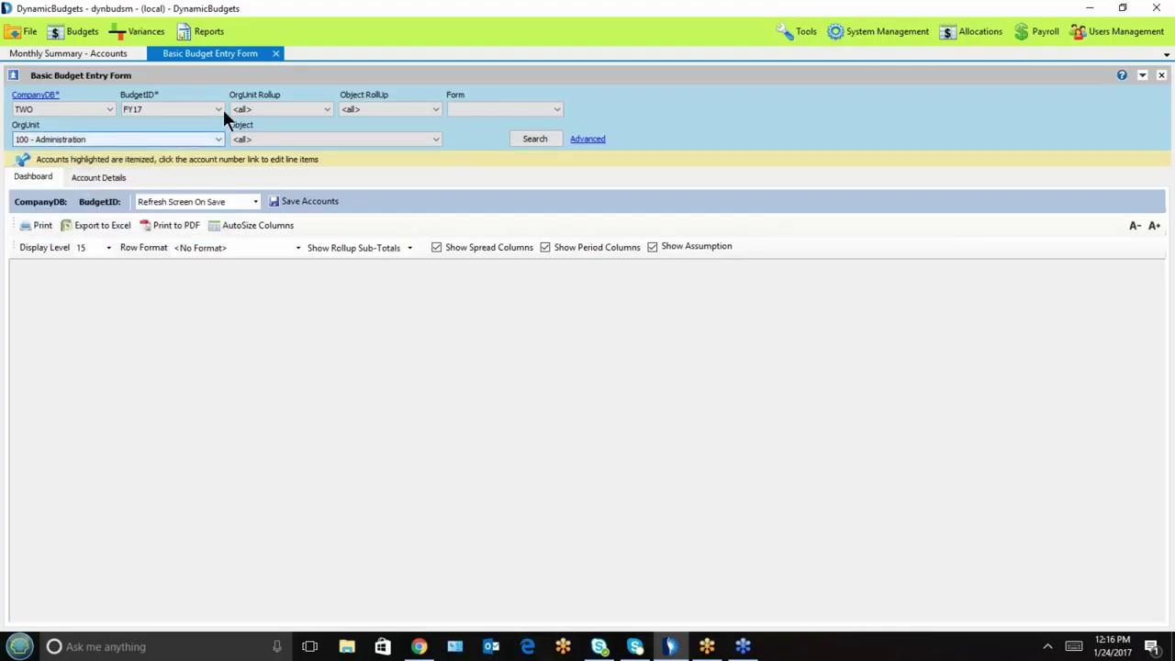
# Step: Set the OrgUnit Rollup filter to G&A and check which OrgUnits it offers
pyautogui.click(278, 109)
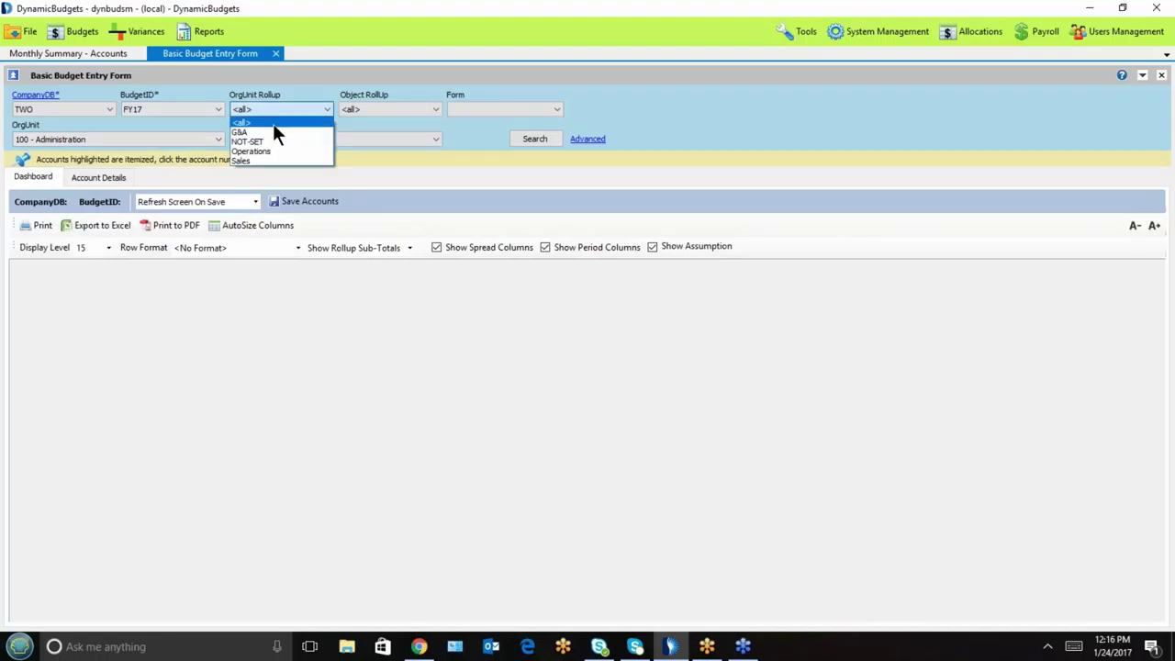
pyautogui.click(264, 132)
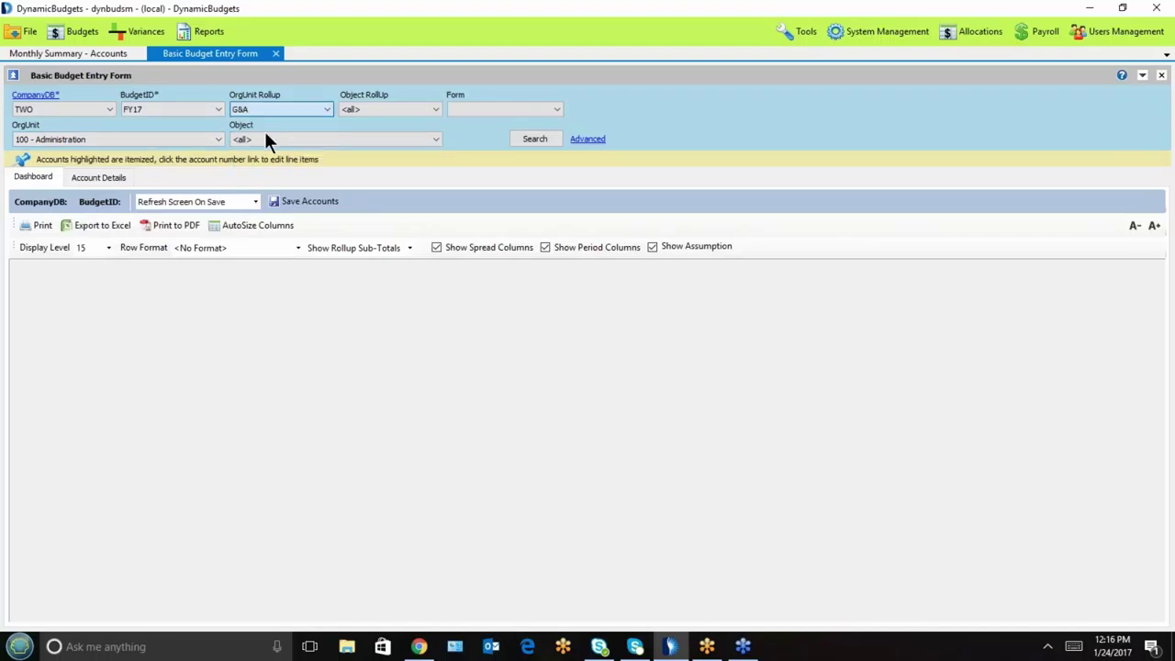
pyautogui.click(192, 142)
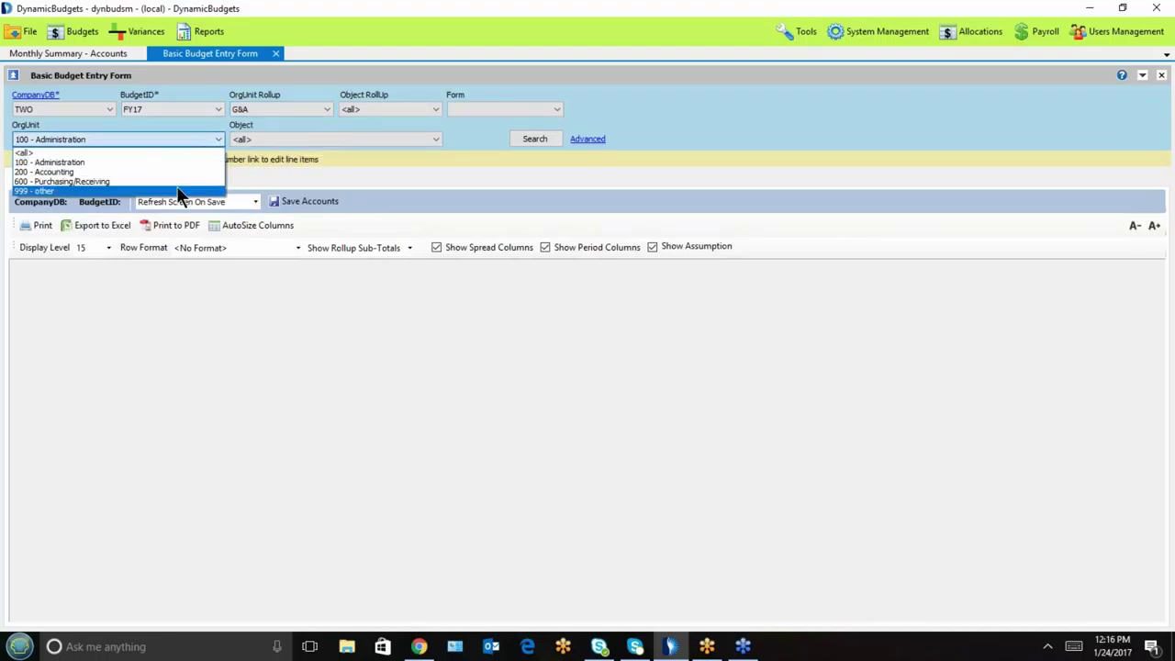
# Step: Set the OrgUnit Rollup filter to Sales and check which OrgUnits it offers
pyautogui.click(288, 104)
pyautogui.click(289, 106)
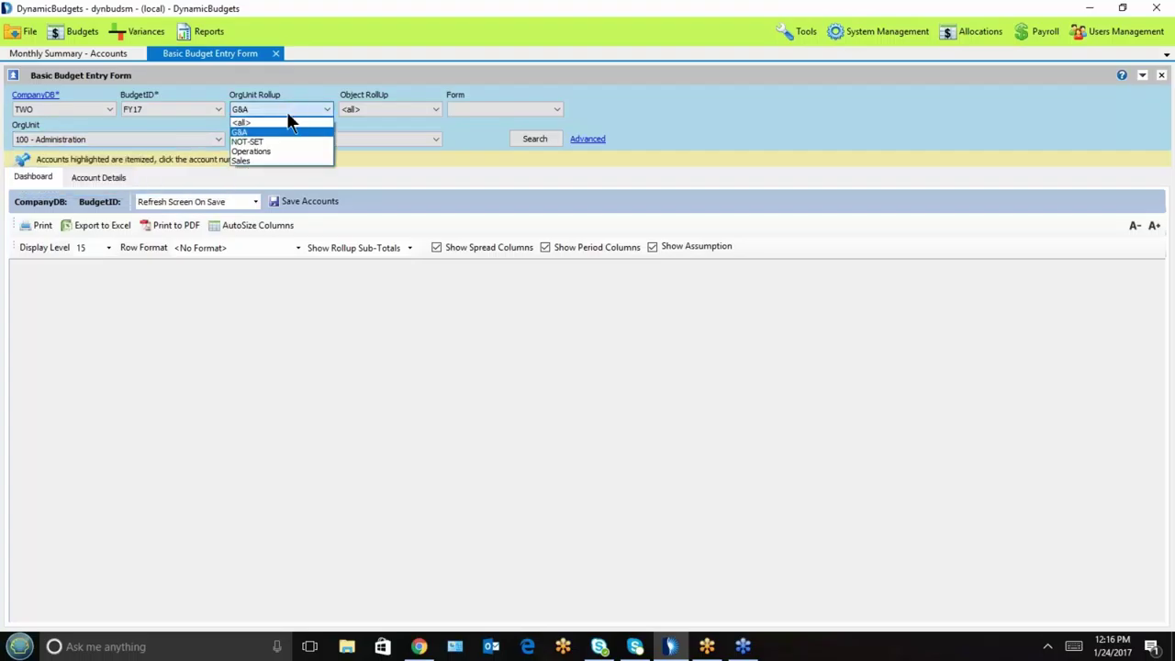
pyautogui.click(264, 161)
pyautogui.click(182, 142)
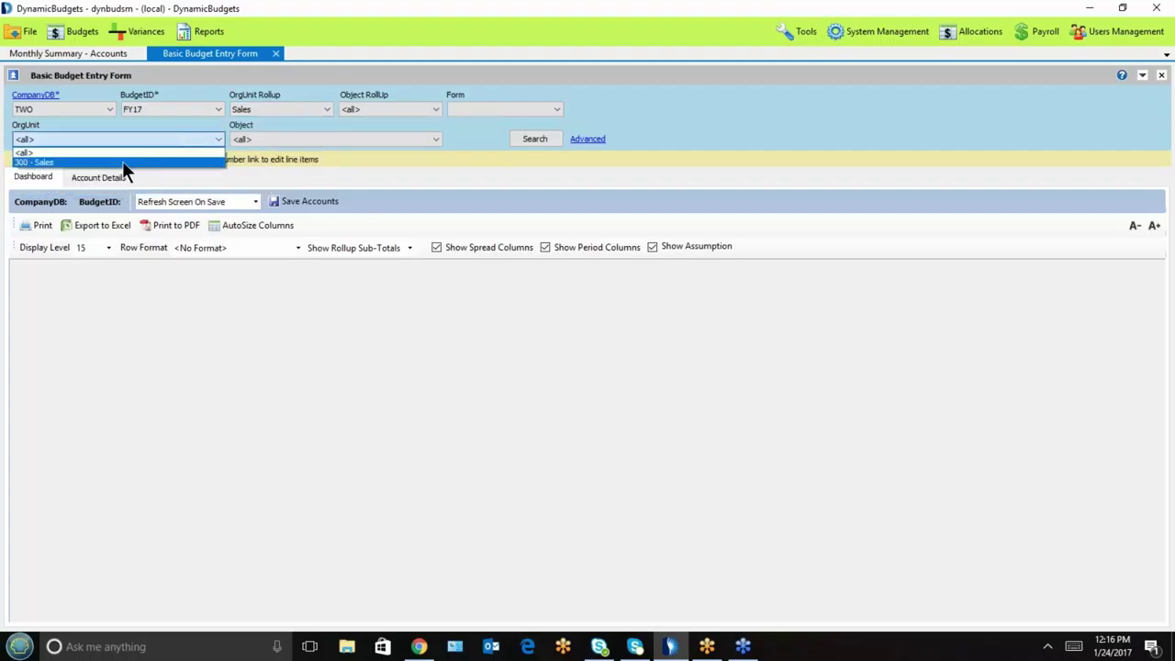
# Step: Reset the OrgUnit Rollup filter to <all>
pyautogui.click(275, 112)
pyautogui.click(276, 109)
pyautogui.click(276, 110)
pyautogui.click(273, 112)
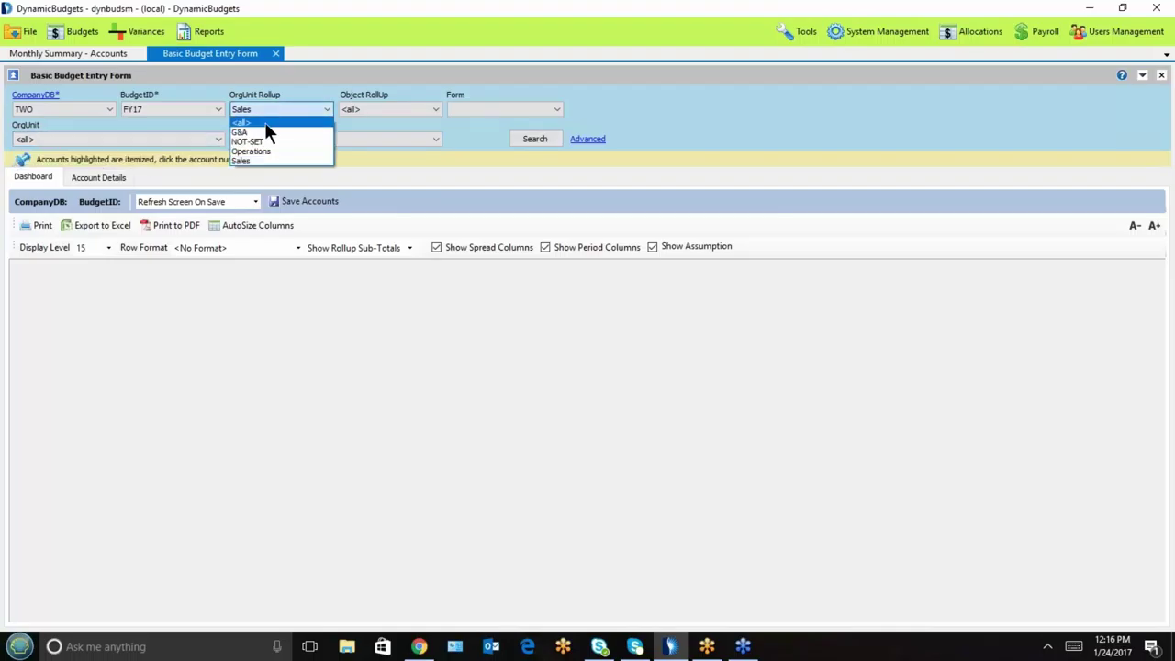
pyautogui.click(265, 122)
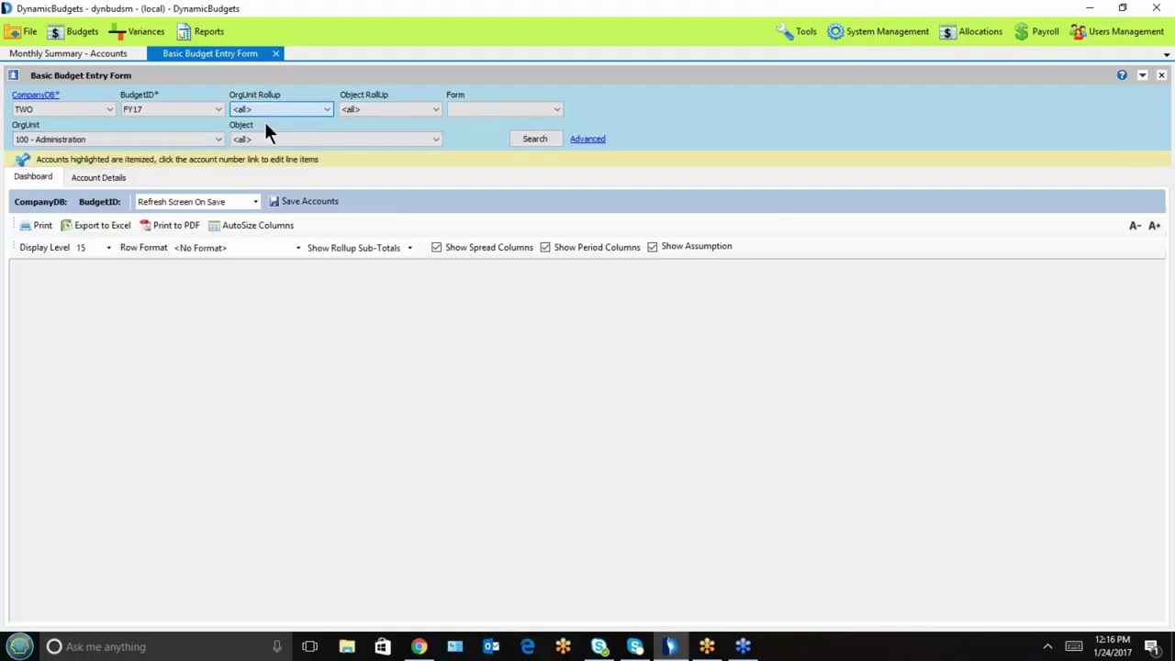
# Step: Check the choices in the Object filter, keep it at <all>, and load the FY17 accounts for 100 - Administration
pyautogui.click(352, 138)
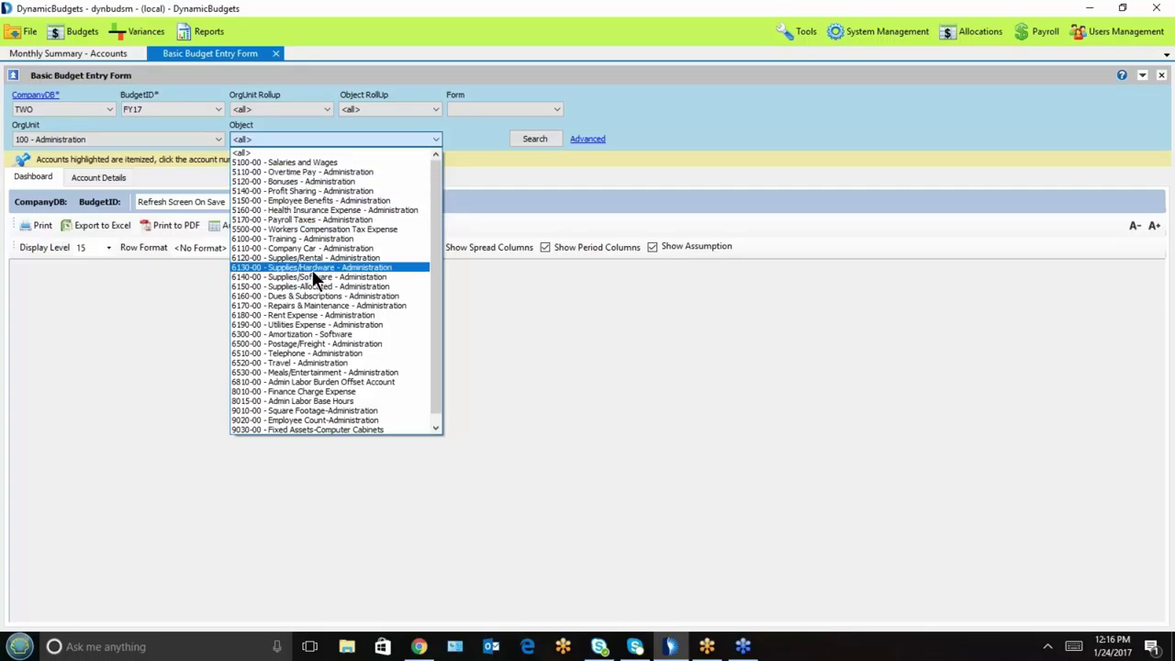
pyautogui.click(483, 121)
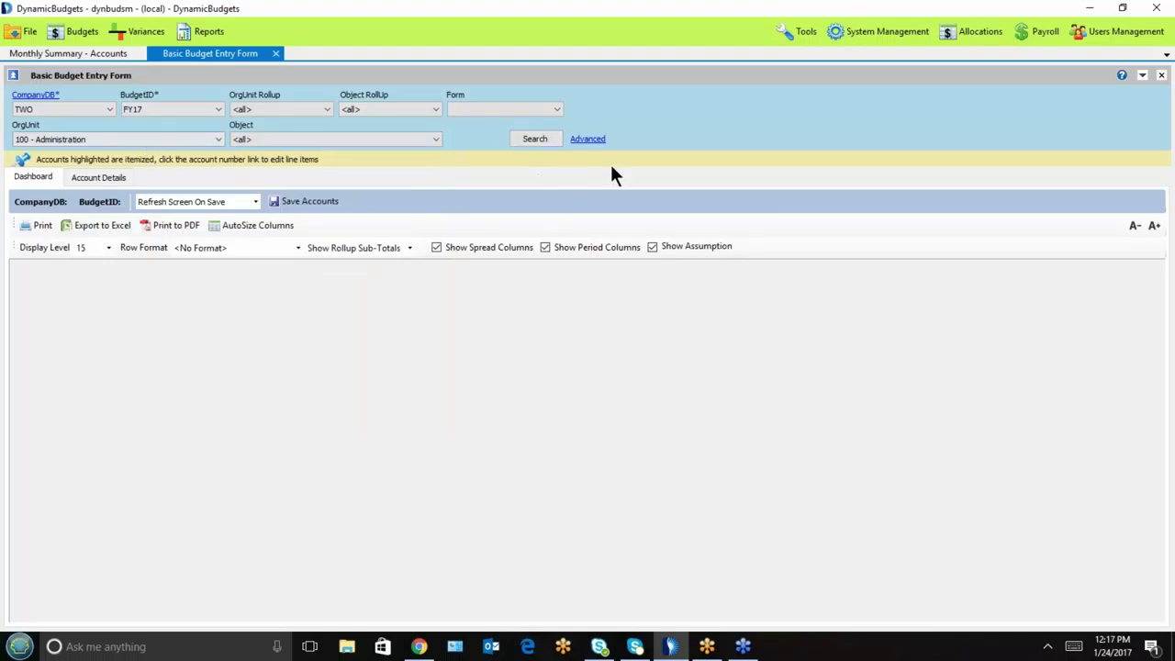
pyautogui.click(527, 142)
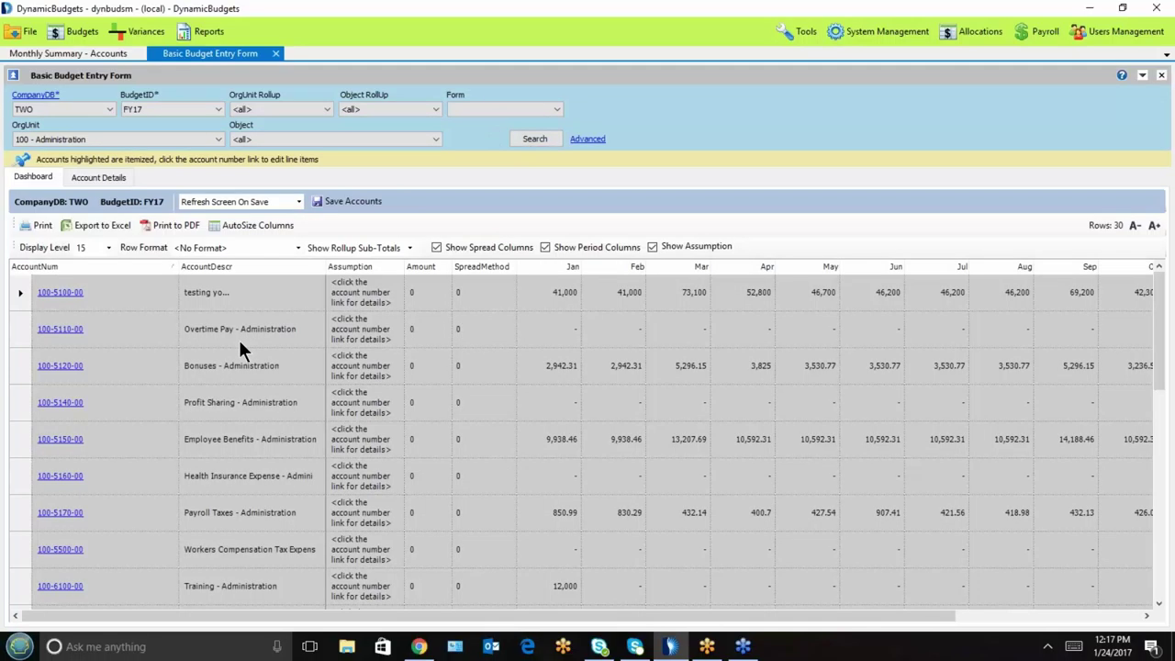
# Step: Examine the FY17 Administration accounts and their monthly amounts, going down through the account descriptions
pyautogui.click(280, 419)
pyautogui.press('Down')
pyautogui.press('Down')
pyautogui.press('Down')
pyautogui.press('Down')
pyautogui.press('Down')
pyautogui.press('Down')
pyautogui.press('Down')
pyautogui.press('Down')
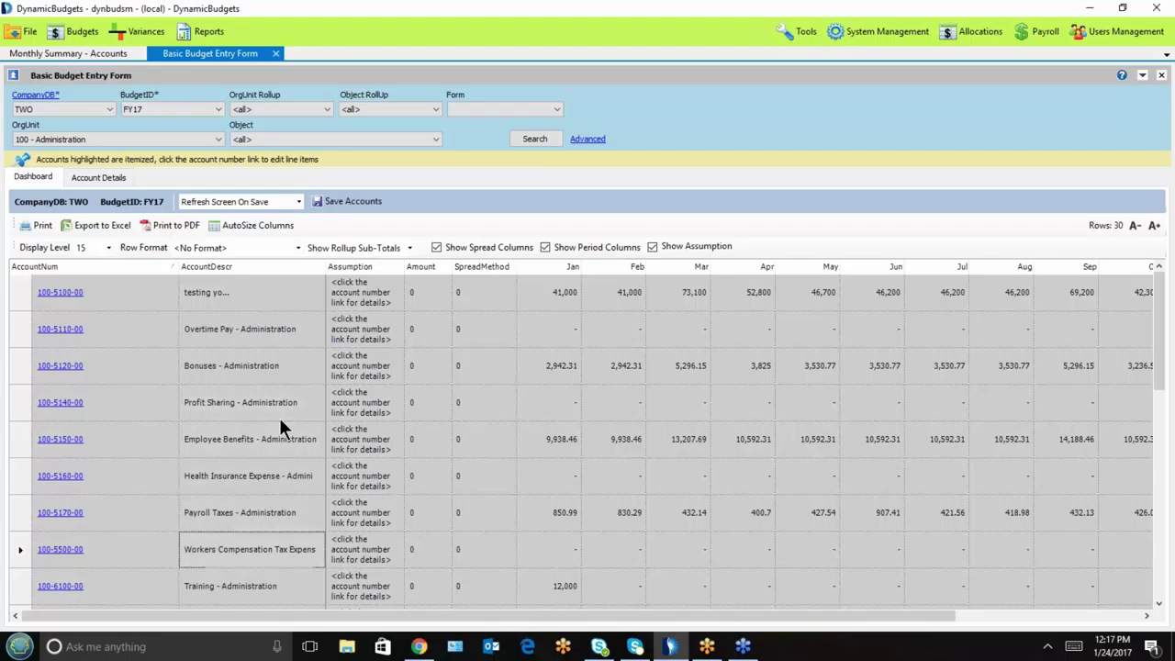
pyautogui.press('Down')
pyautogui.press('Down')
pyautogui.press('Down')
pyautogui.press('Down')
pyautogui.press('Down')
pyautogui.press('Down')
pyautogui.press('Down')
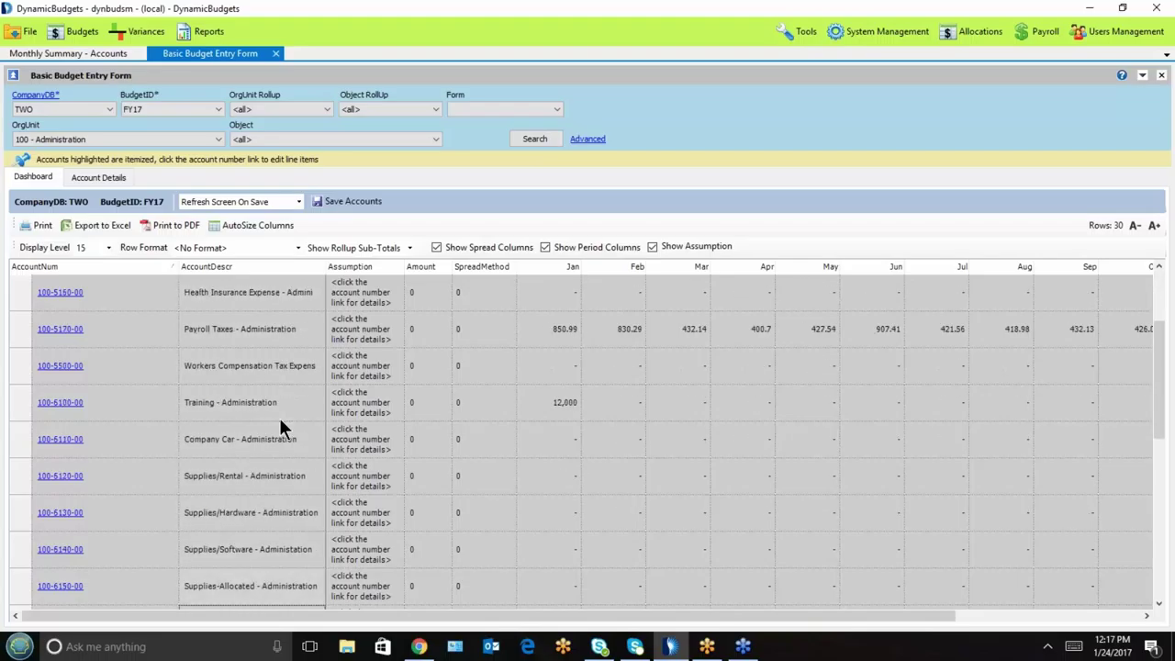
pyautogui.press('Down')
pyautogui.press('Down')
pyautogui.press('Down')
pyautogui.press('Down')
pyautogui.press('Down')
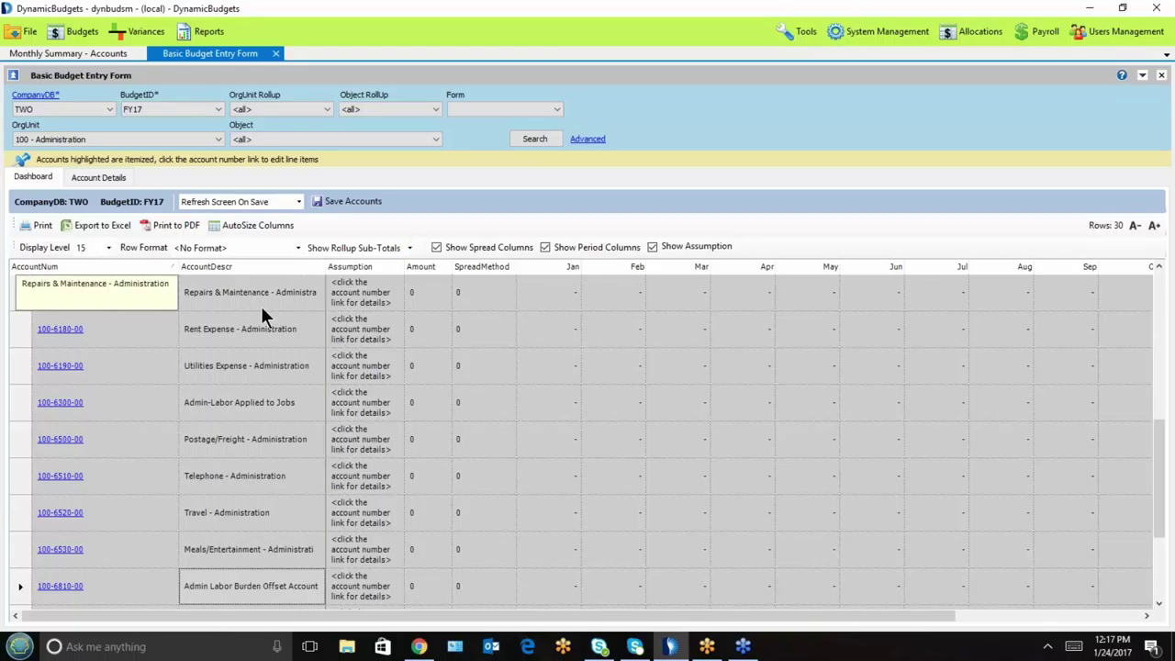
# Step: Load the ExporterDesc budget for 100 - Administration and look through its accounts
pyautogui.click(183, 110)
pyautogui.click(174, 124)
pyautogui.click(537, 139)
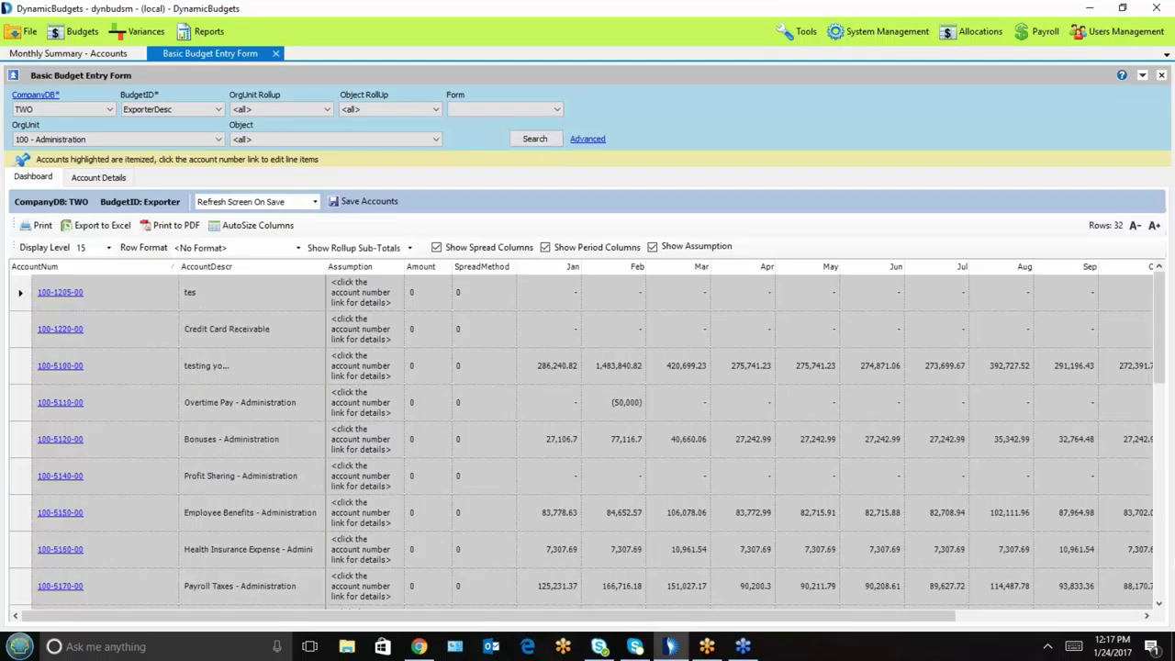
pyautogui.click(1161, 542)
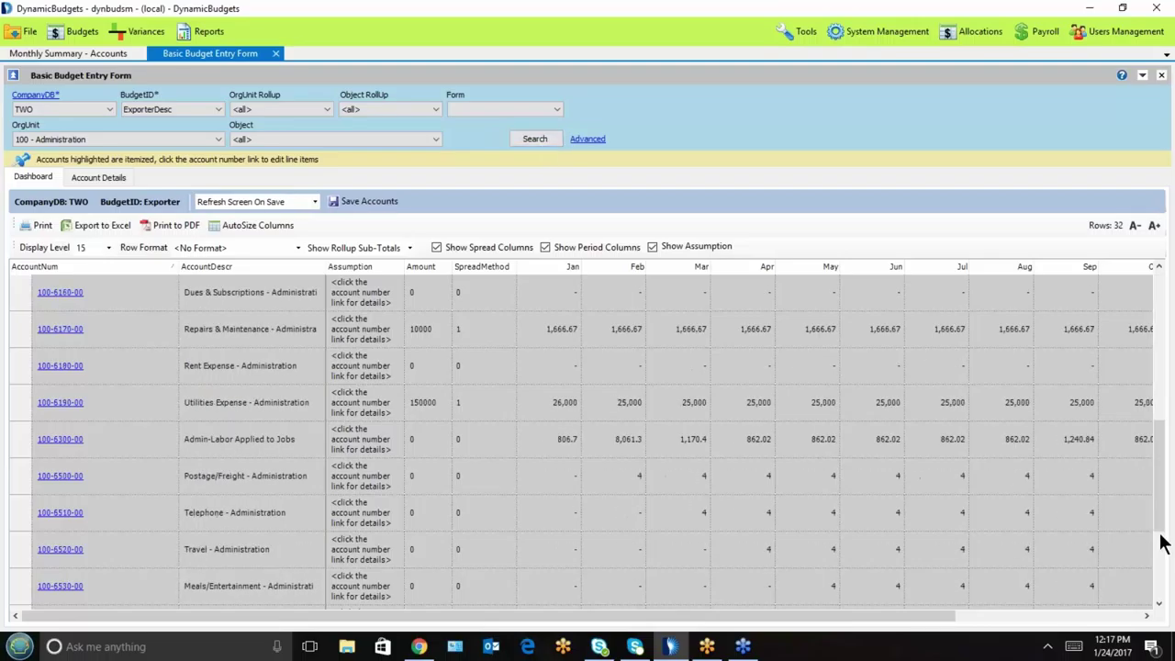
# Step: Create a new custom budget named test Turnkey for company TWO in Manage Budgets
pyautogui.click(857, 32)
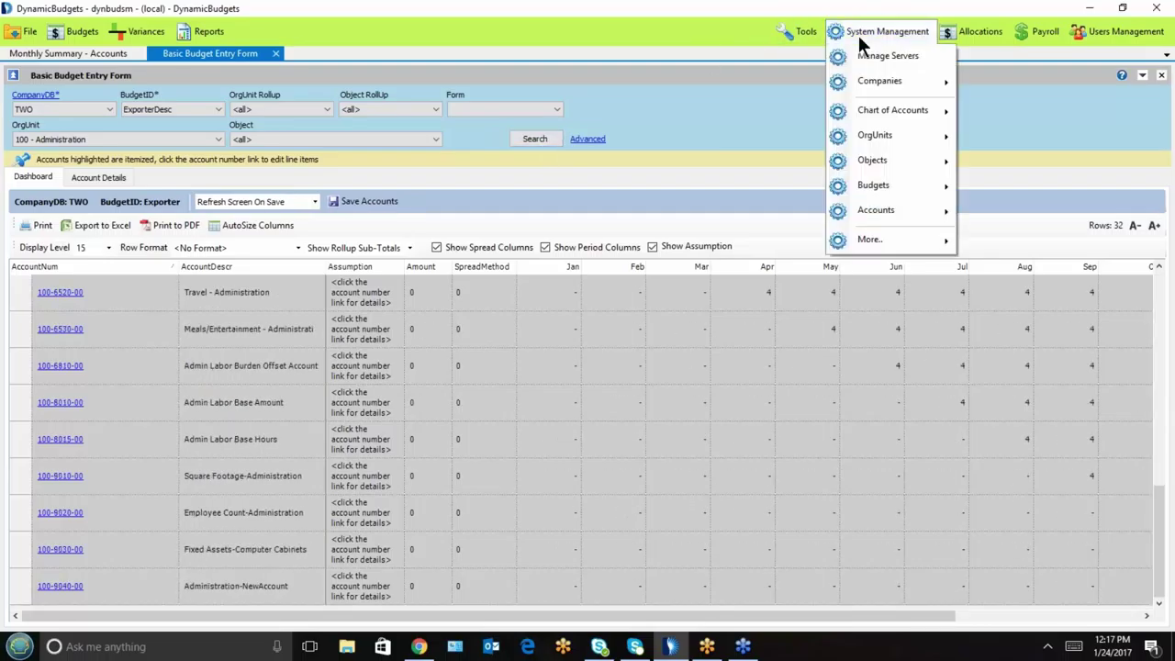
pyautogui.moveTo(874, 188)
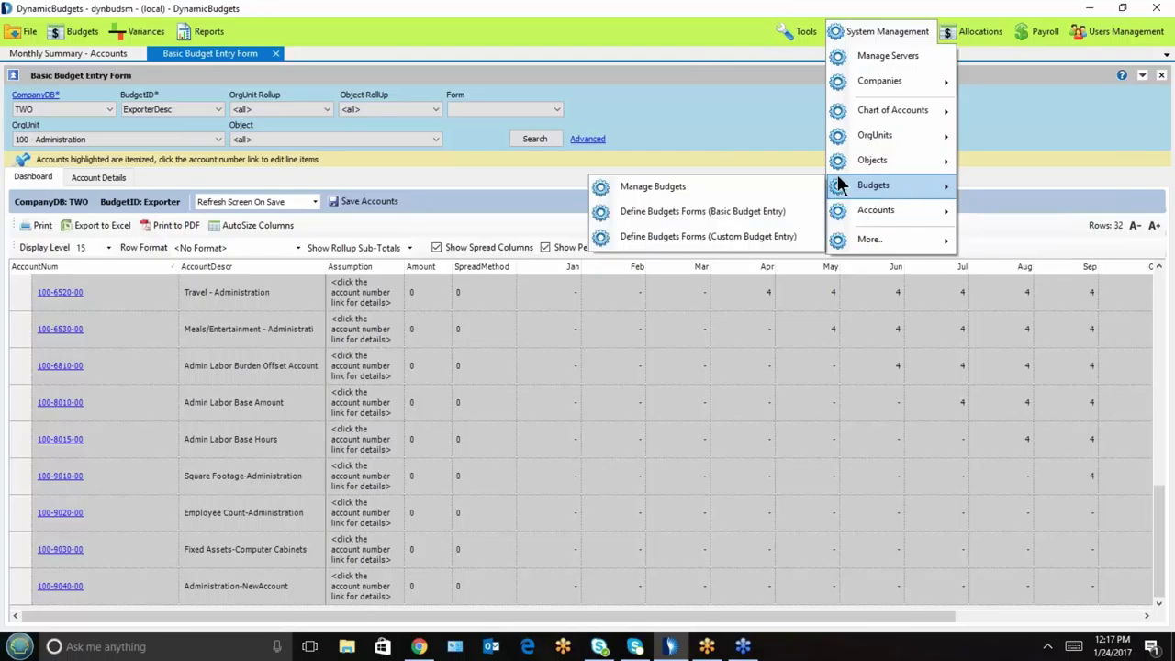
pyautogui.click(719, 188)
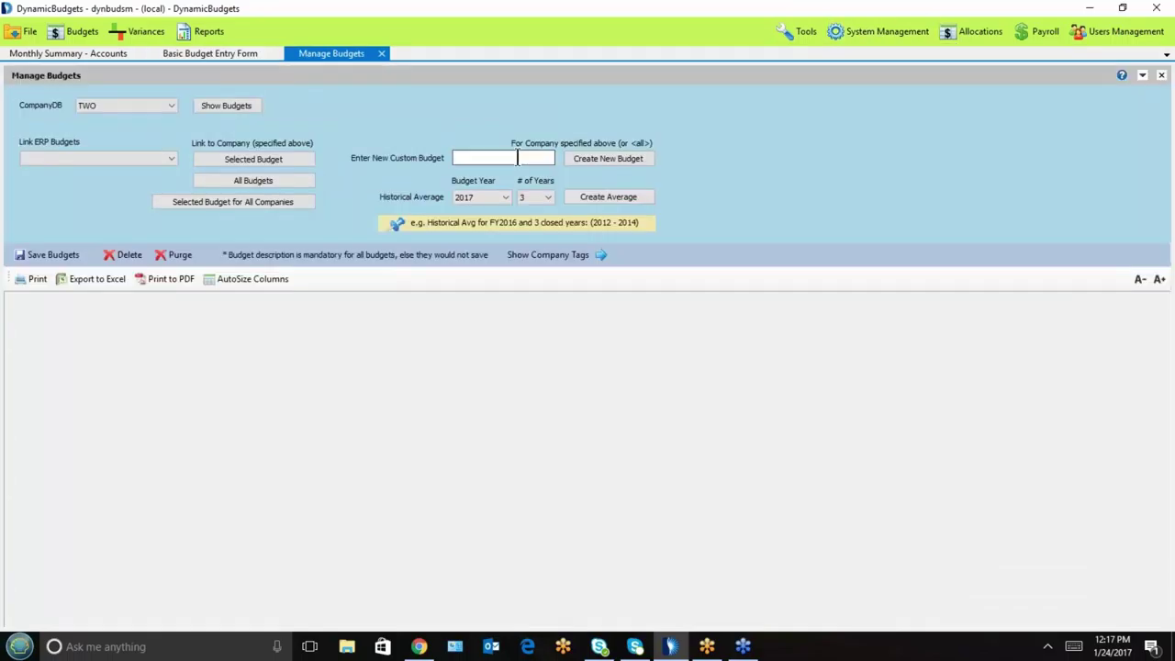
pyautogui.write('test Turnkey')
pyautogui.click(592, 157)
pyautogui.click(594, 378)
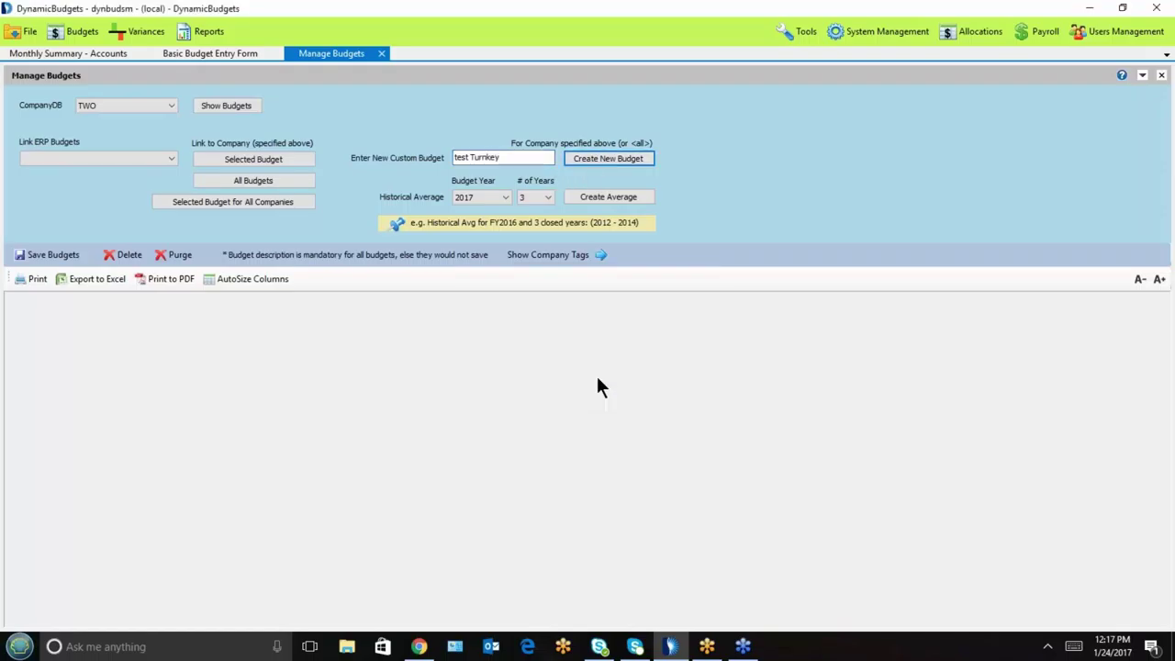
# Step: Create the budget accounts for the test Turnkey budget in company TWO, excluding inactive accounts
pyautogui.click(887, 31)
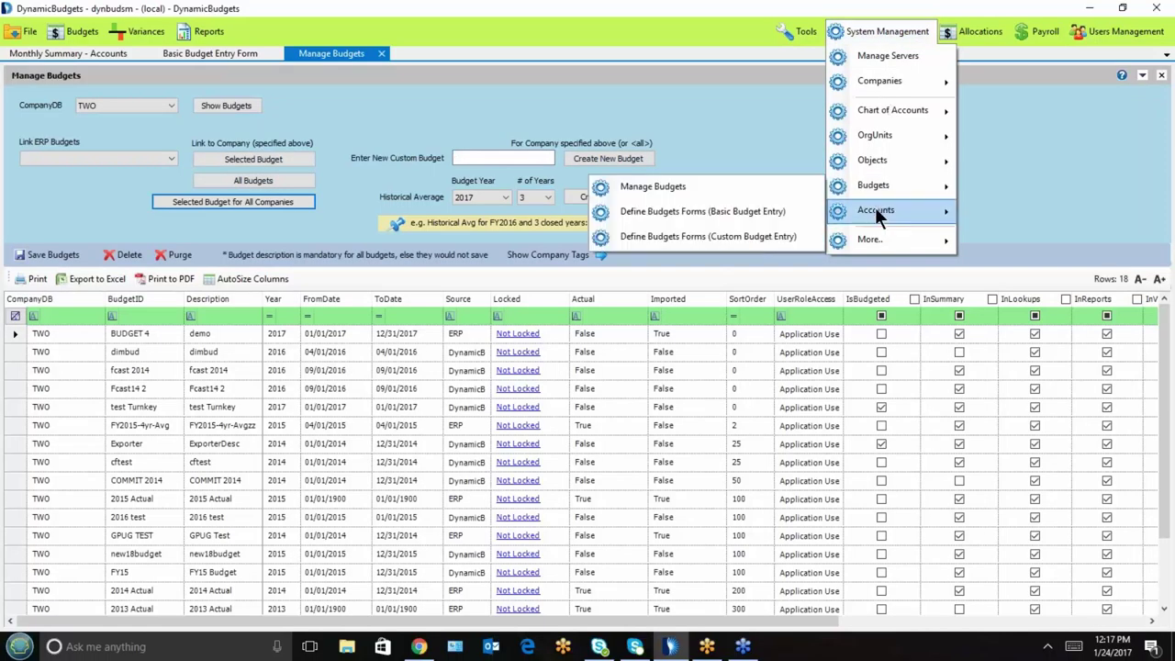
pyautogui.moveTo(875, 208)
pyautogui.click(999, 236)
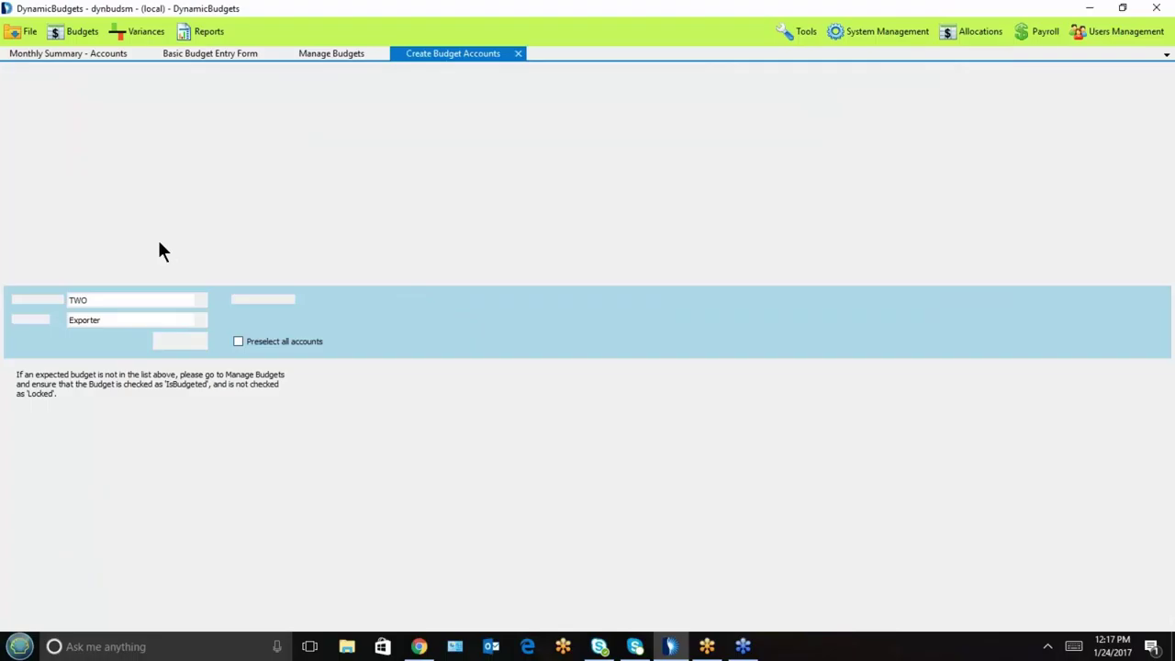
pyautogui.click(102, 319)
pyautogui.click(103, 347)
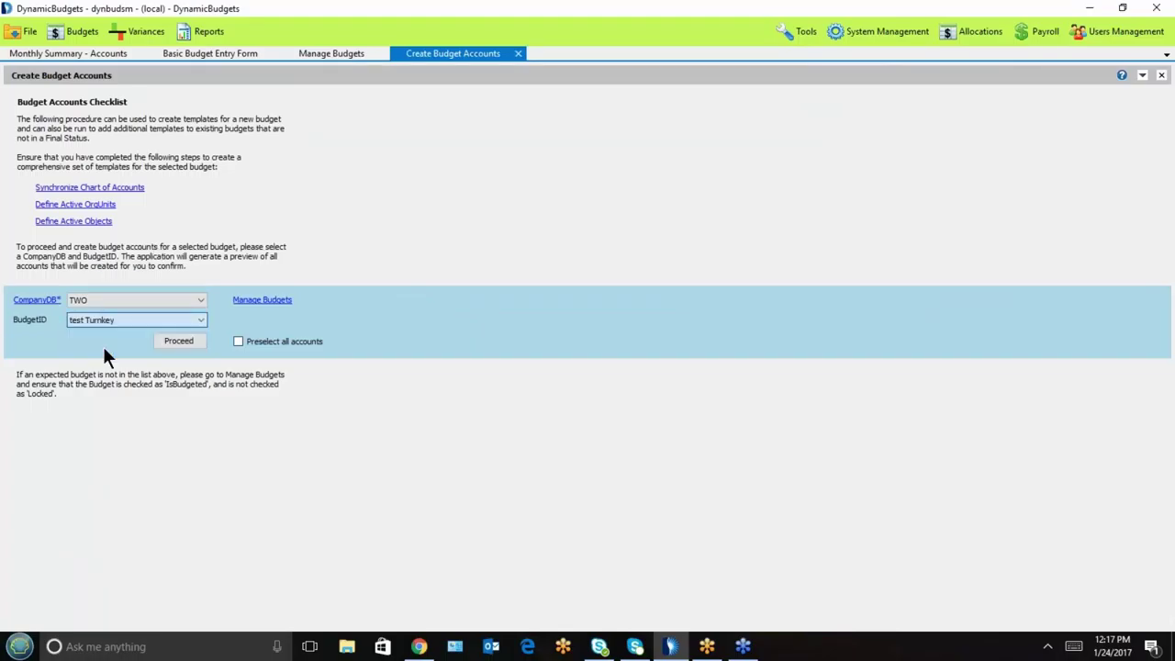
pyautogui.click(174, 340)
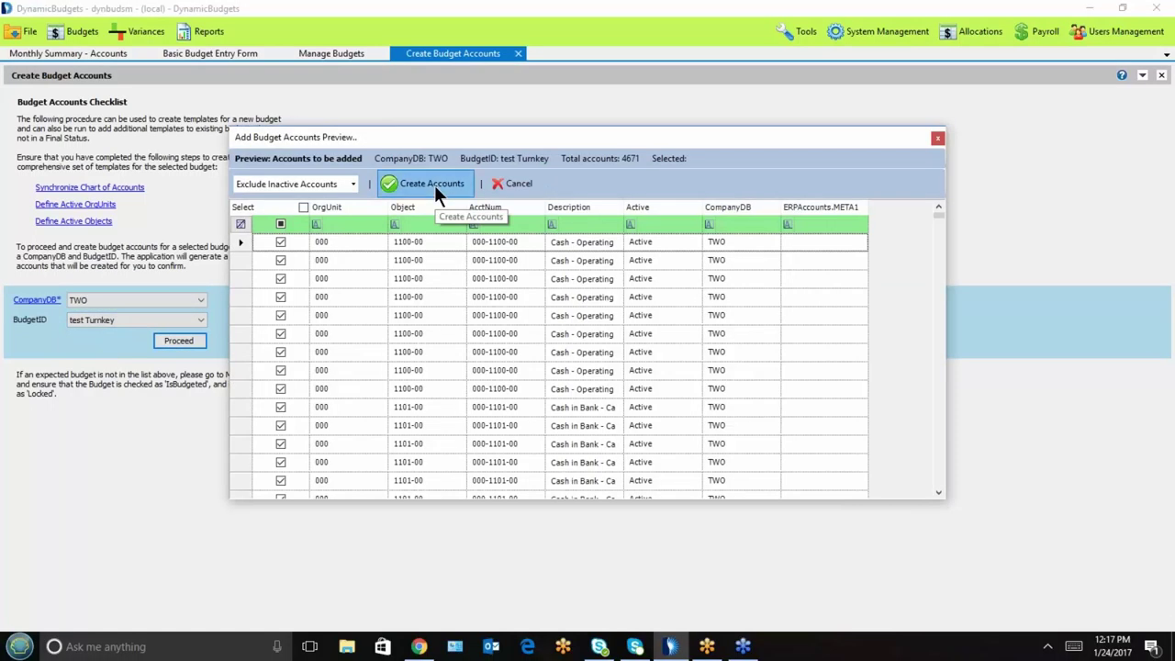
pyautogui.click(434, 184)
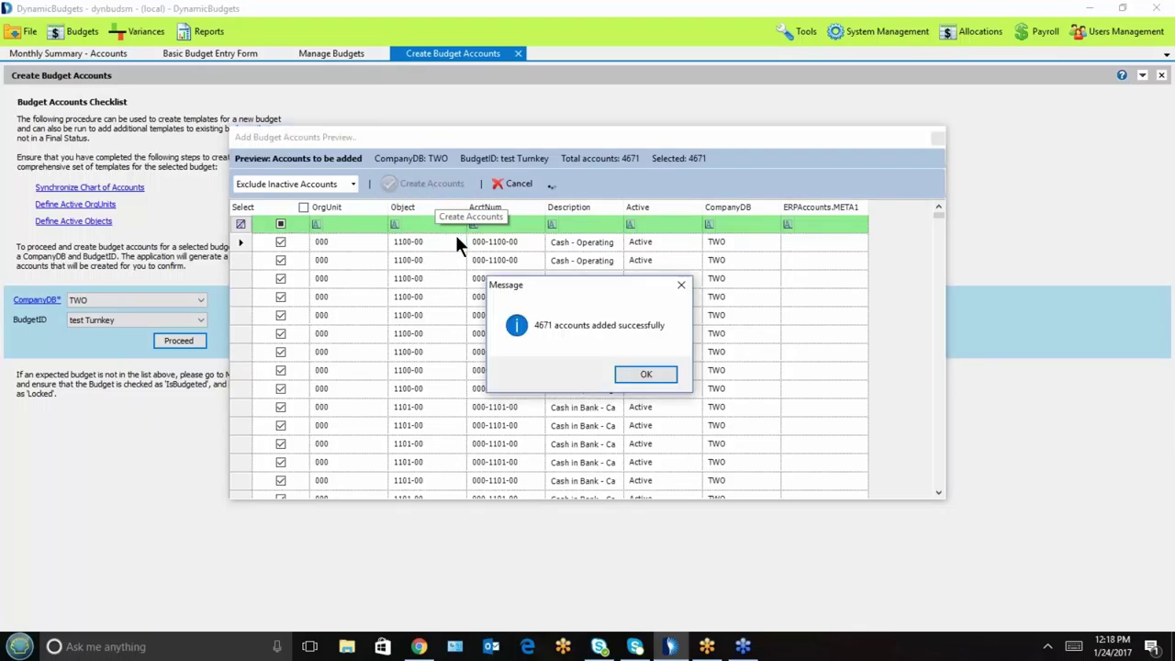
pyautogui.click(643, 368)
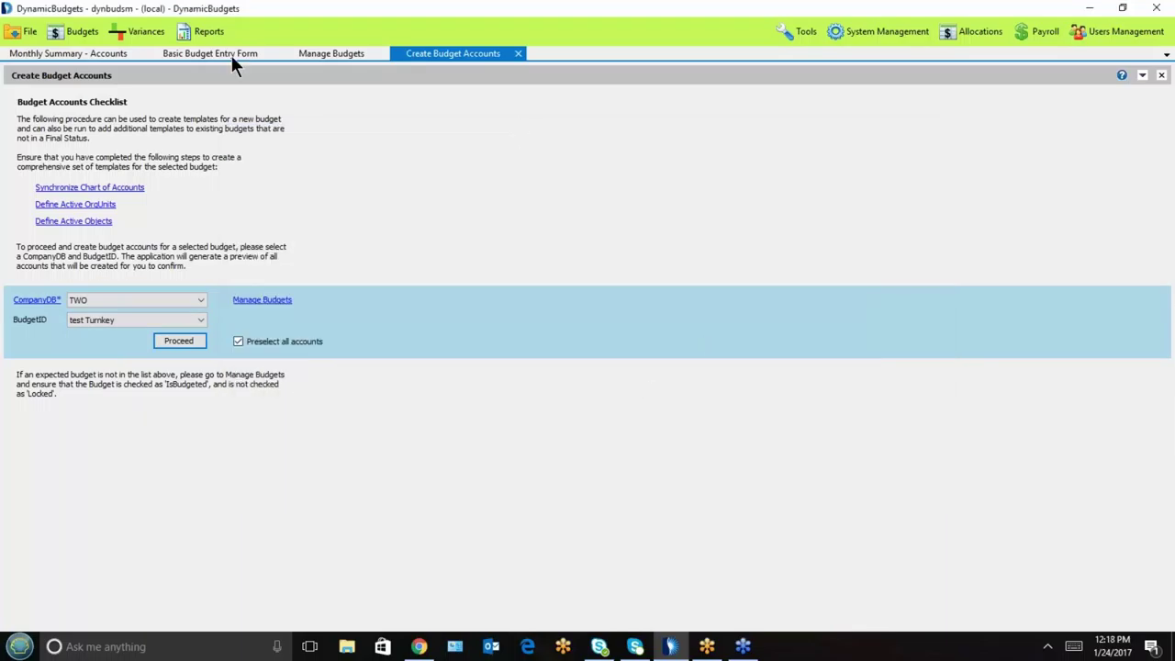
# Step: Return to the Basic Budget Entry Form and load the test Turnkey budget for 100 - Administration
pyautogui.click(78, 32)
pyautogui.click(84, 52)
pyautogui.click(76, 31)
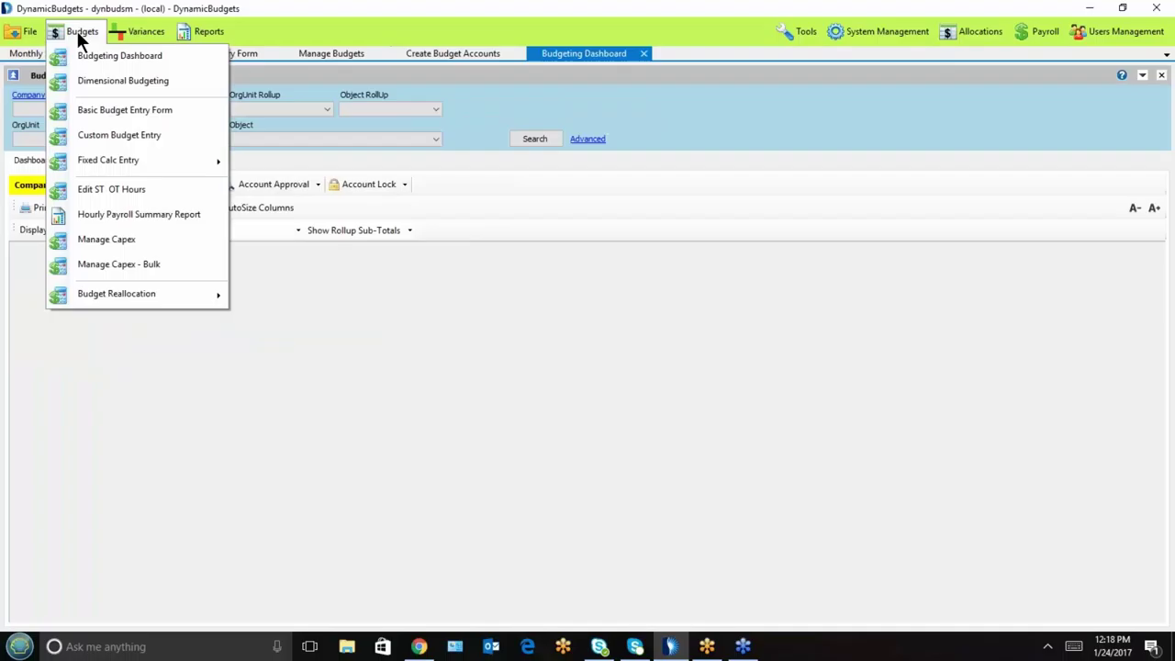
pyautogui.click(105, 112)
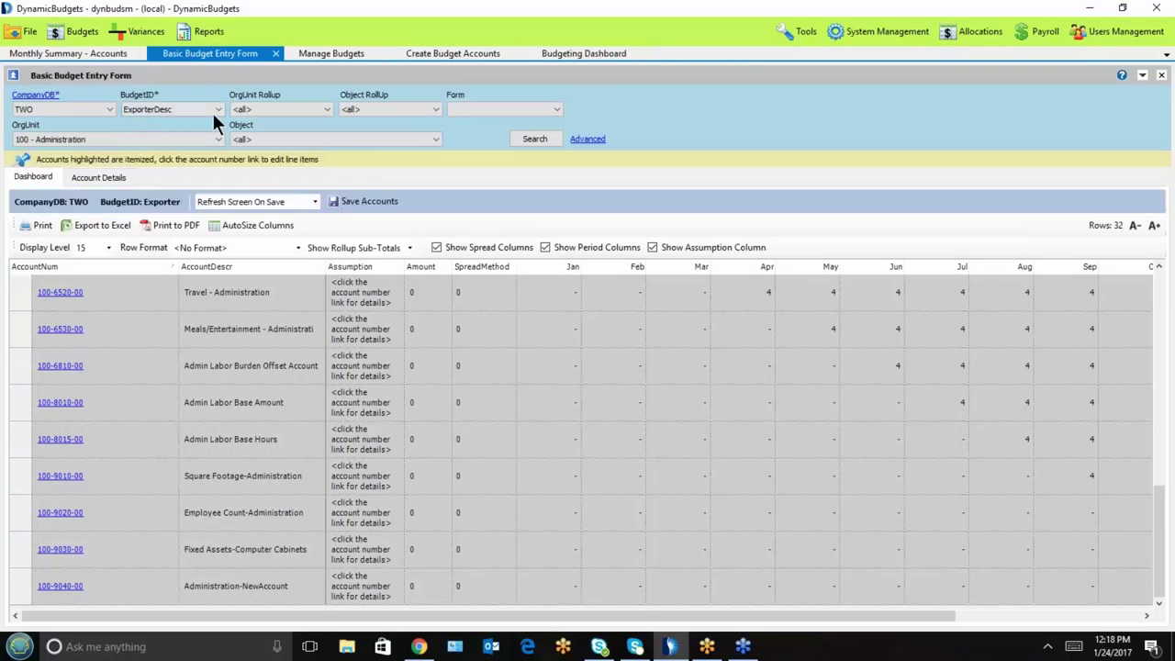
pyautogui.click(211, 110)
pyautogui.click(73, 108)
pyautogui.click(72, 108)
pyautogui.click(70, 121)
pyautogui.click(537, 138)
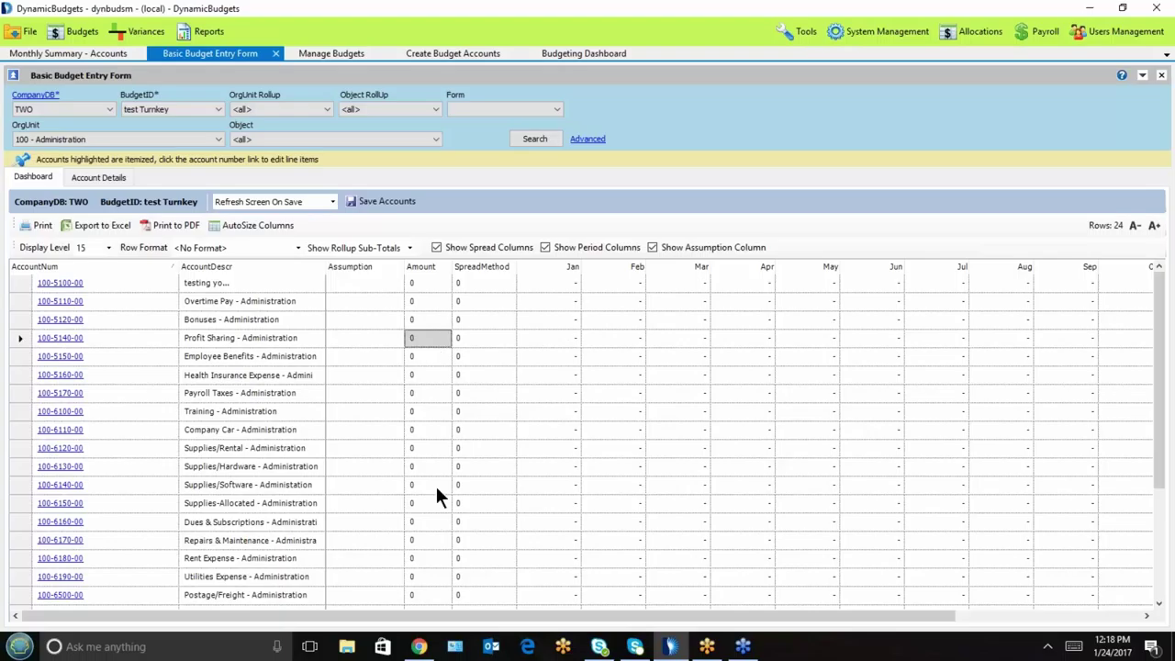
# Step: Enter an Amount of 10000 for the Supplies/Rental - Administration account and spread it with the Monthly method
pyautogui.click(394, 448)
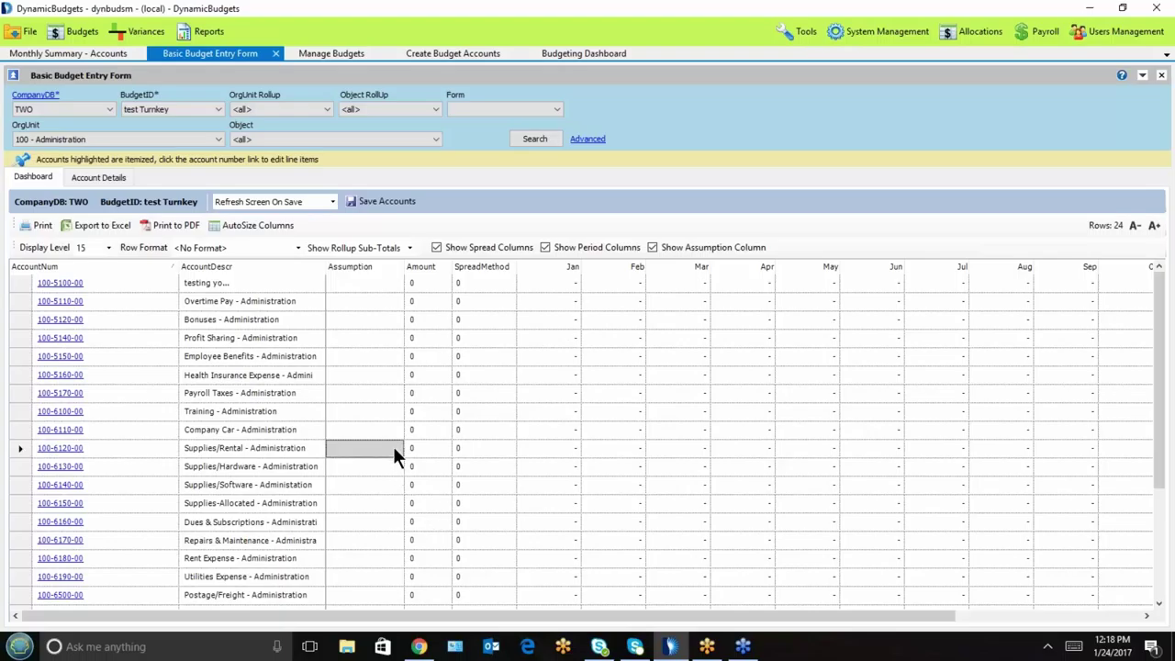
pyautogui.click(429, 445)
pyautogui.write('10')
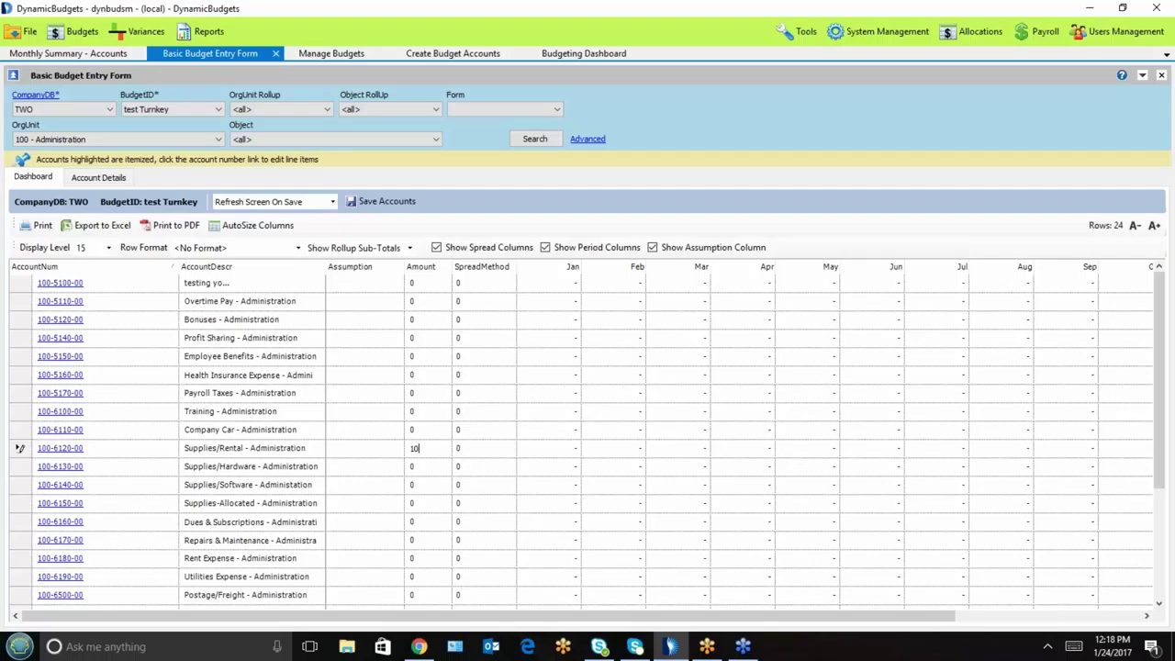
pyautogui.write('000')
pyautogui.press('Tab')
pyautogui.press('Tab')
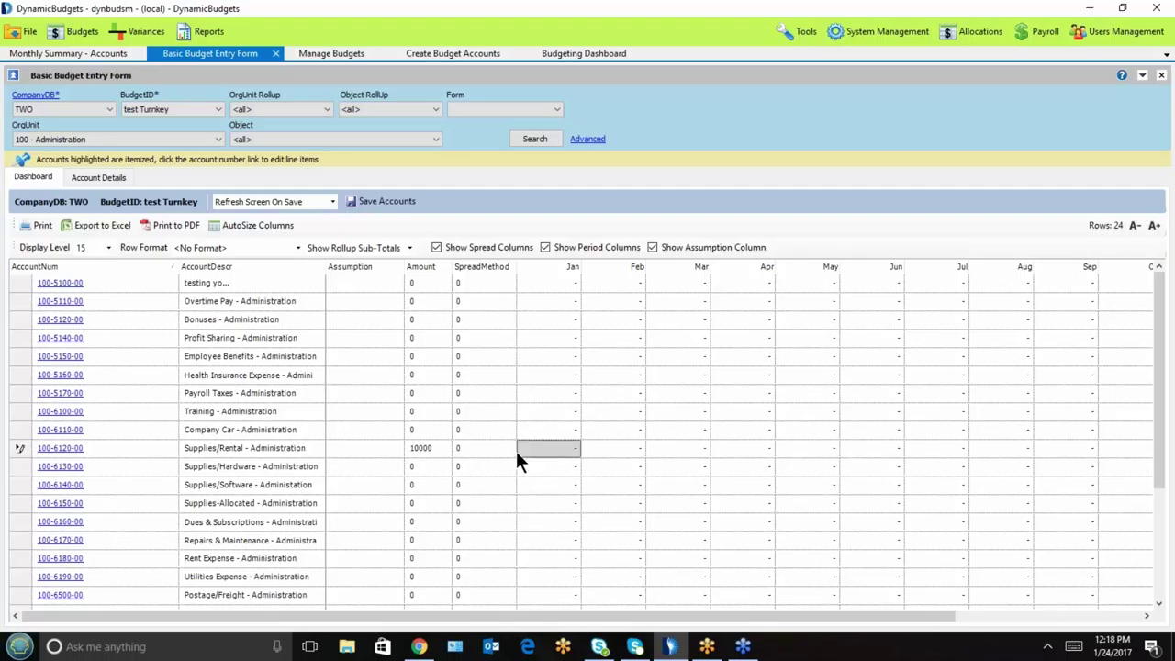
pyautogui.click(507, 450)
pyautogui.click(506, 450)
pyautogui.click(506, 449)
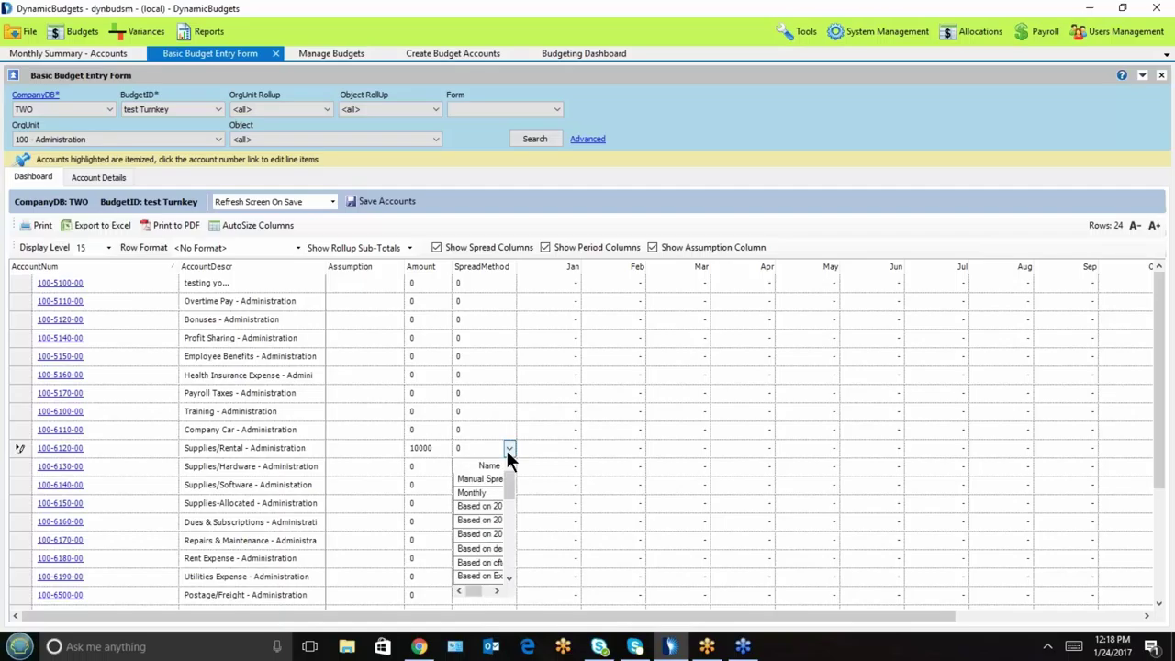
pyautogui.click(479, 491)
pyautogui.click(776, 473)
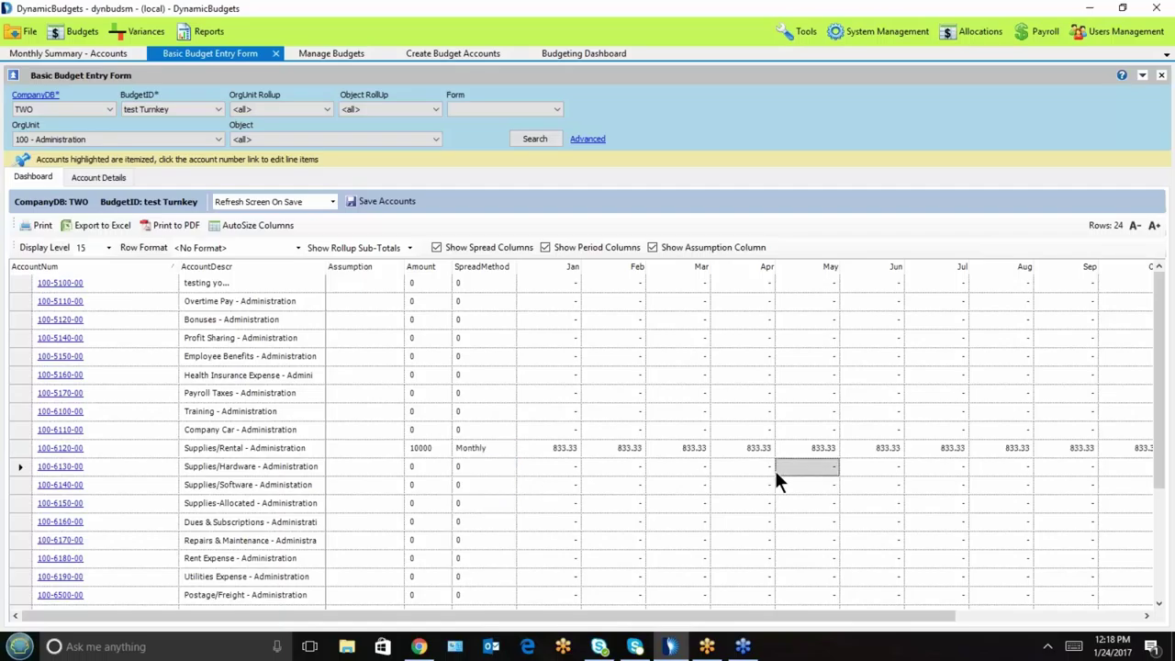
# Step: Set Supplies/Rental - Administration to 500 for January and fill that value across through May
pyautogui.click(555, 452)
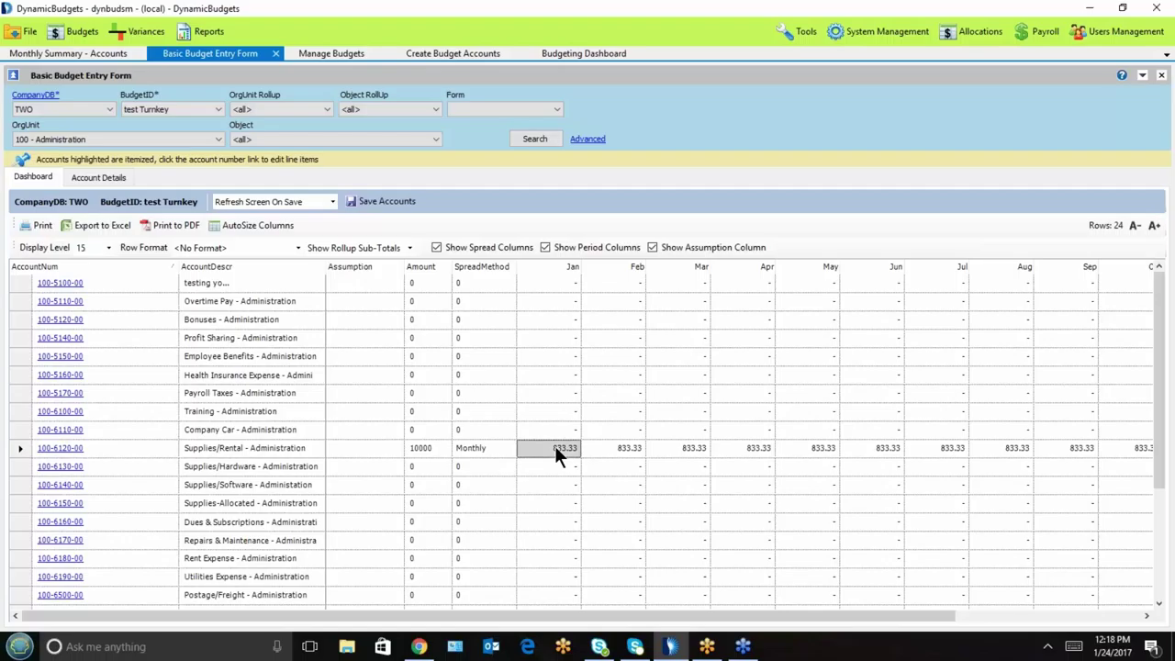
pyautogui.write('500')
pyautogui.press('Return')
pyautogui.click(548, 447)
pyautogui.hotkey('shift', 'Right')
pyautogui.hotkey('shift', 'Right')
pyautogui.hotkey('shift', 'Right')
pyautogui.hotkey('shift', 'Right')
pyautogui.hotkey('ctrl', 'r')
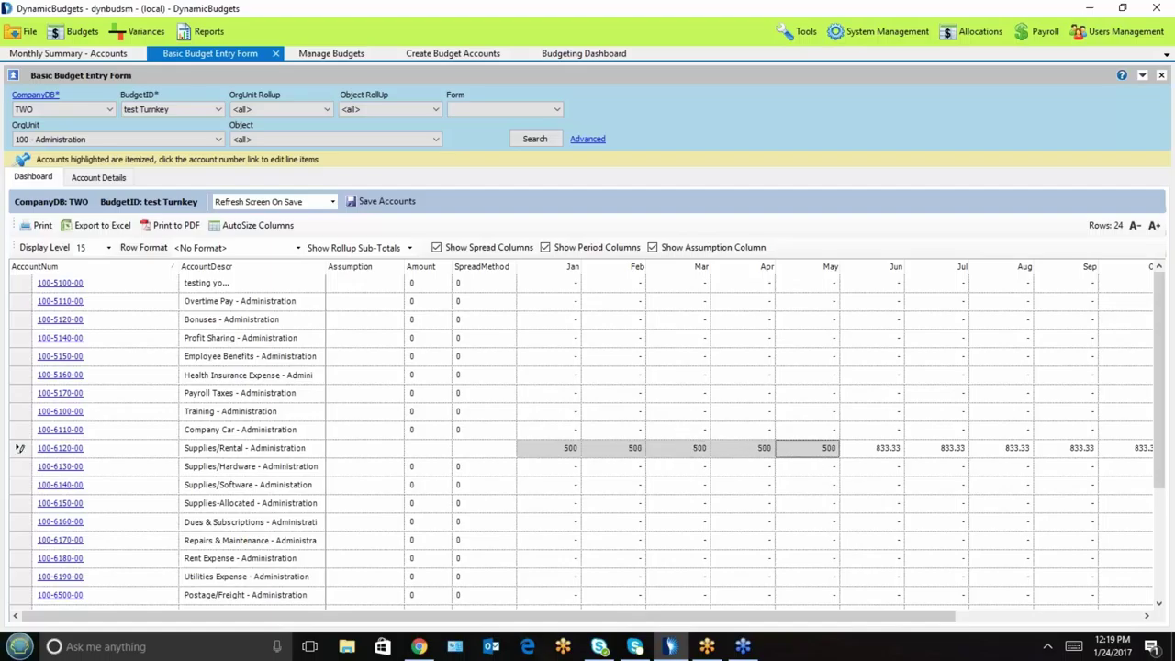
# Step: Clear the June to December amounts of Supplies/Rental - Administration
pyautogui.click(880, 447)
pyautogui.hotkey('shift', 'Right')
pyautogui.hotkey('shift', 'Right')
pyautogui.hotkey('shift', 'Right')
pyautogui.hotkey('shift', 'Right')
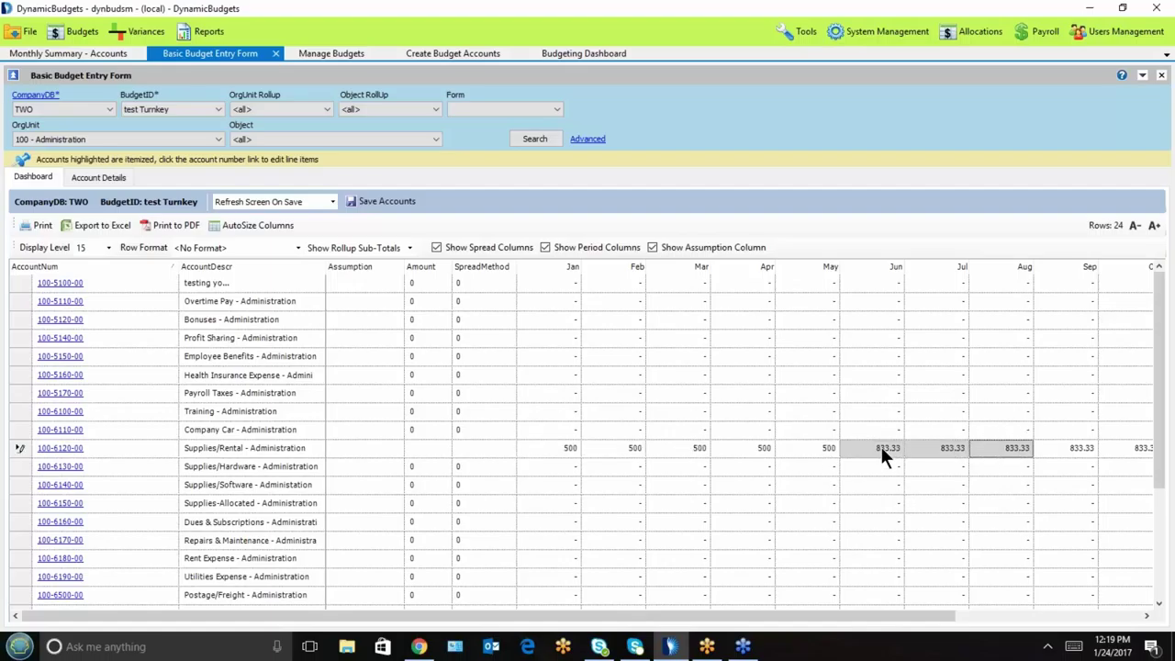
pyautogui.hotkey('shift', 'Right')
pyautogui.hotkey('shift', 'Right')
pyautogui.press('Delete')
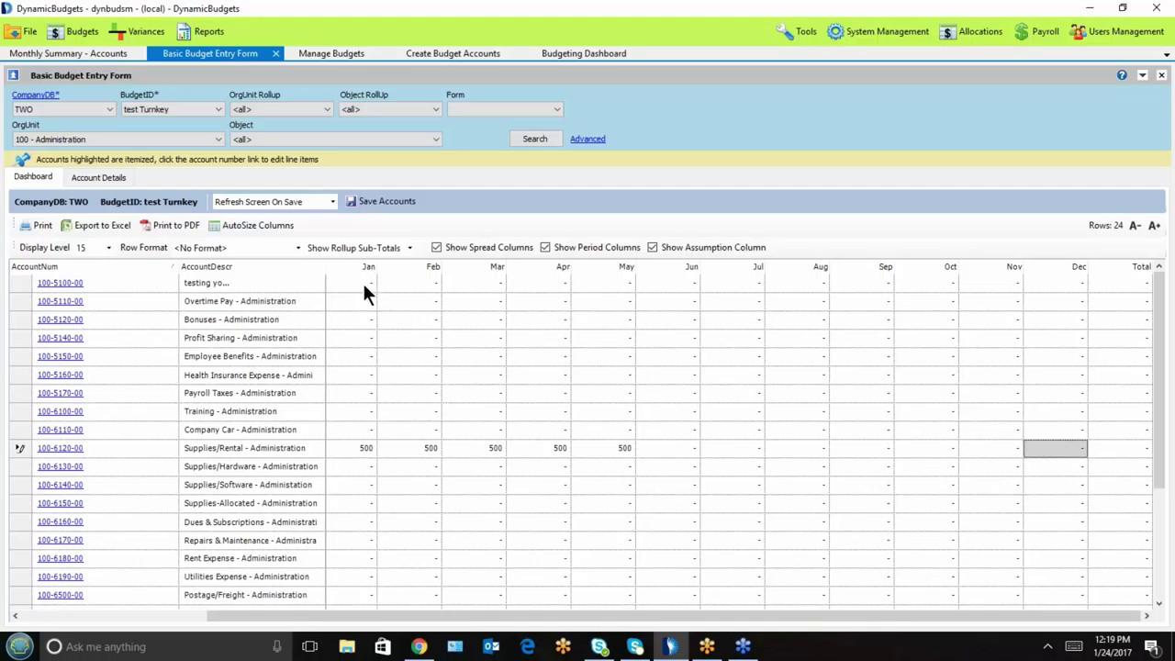
# Step: Select the January to September cells from Overtime Pay through Supplies/Software, and go back to the January cell of Supplies/Rental
pyautogui.click(85, 225)
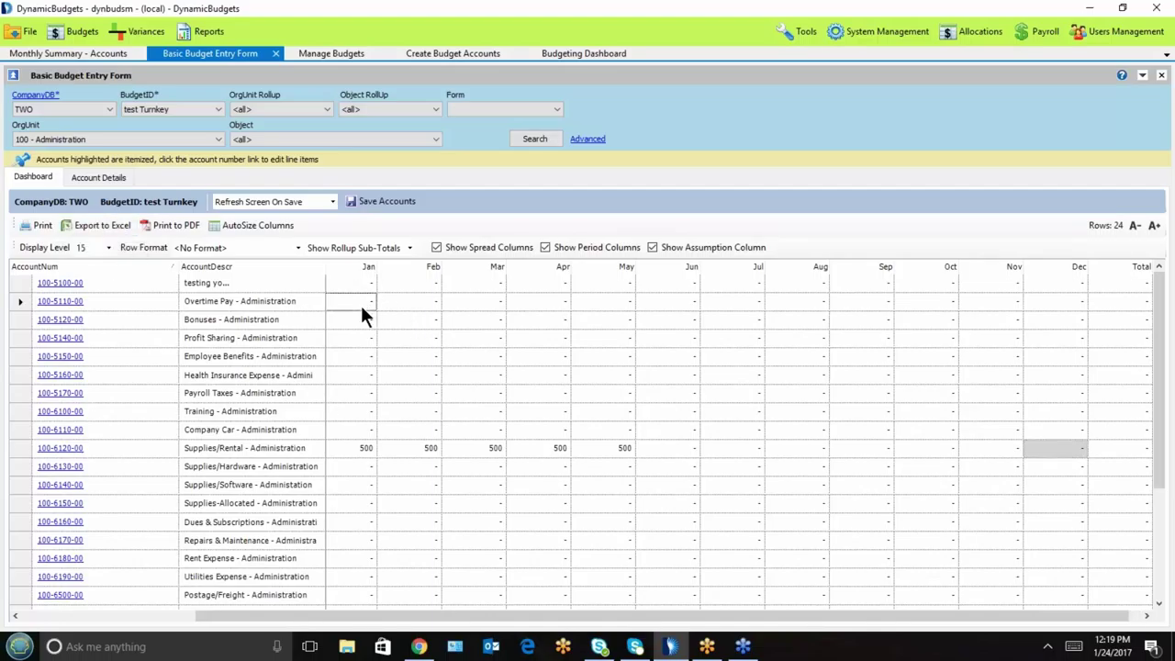
pyautogui.moveTo(361, 308); pyautogui.dragTo(702, 429)
pyautogui.moveTo(797, 475); pyautogui.dragTo(859, 481)
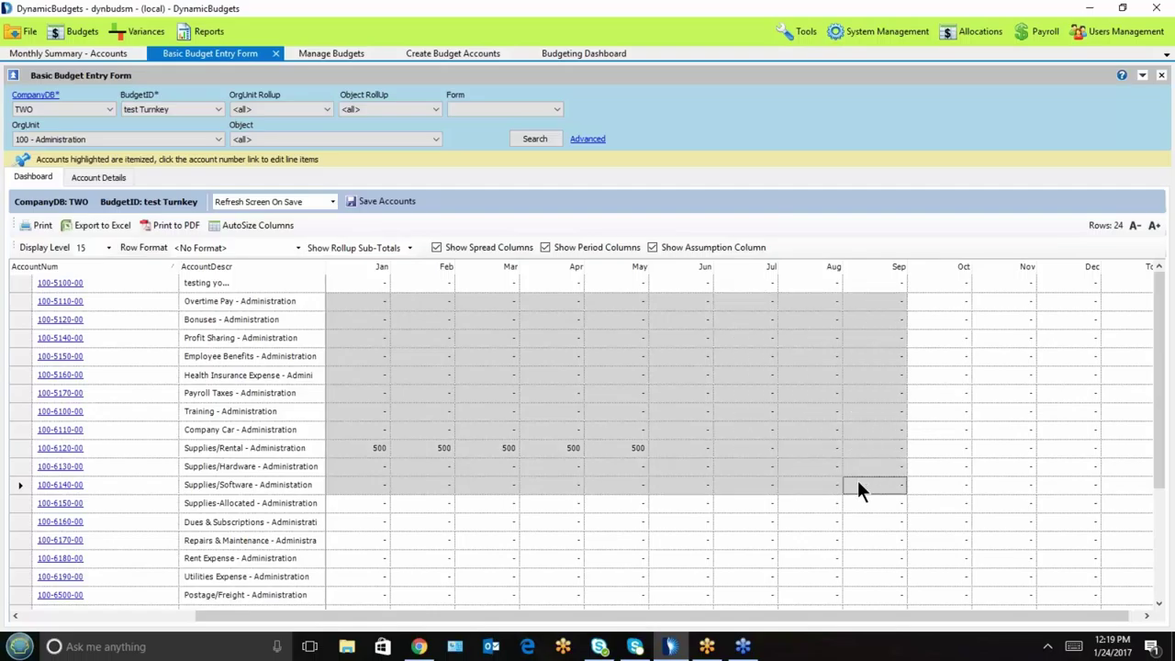
pyautogui.click(366, 444)
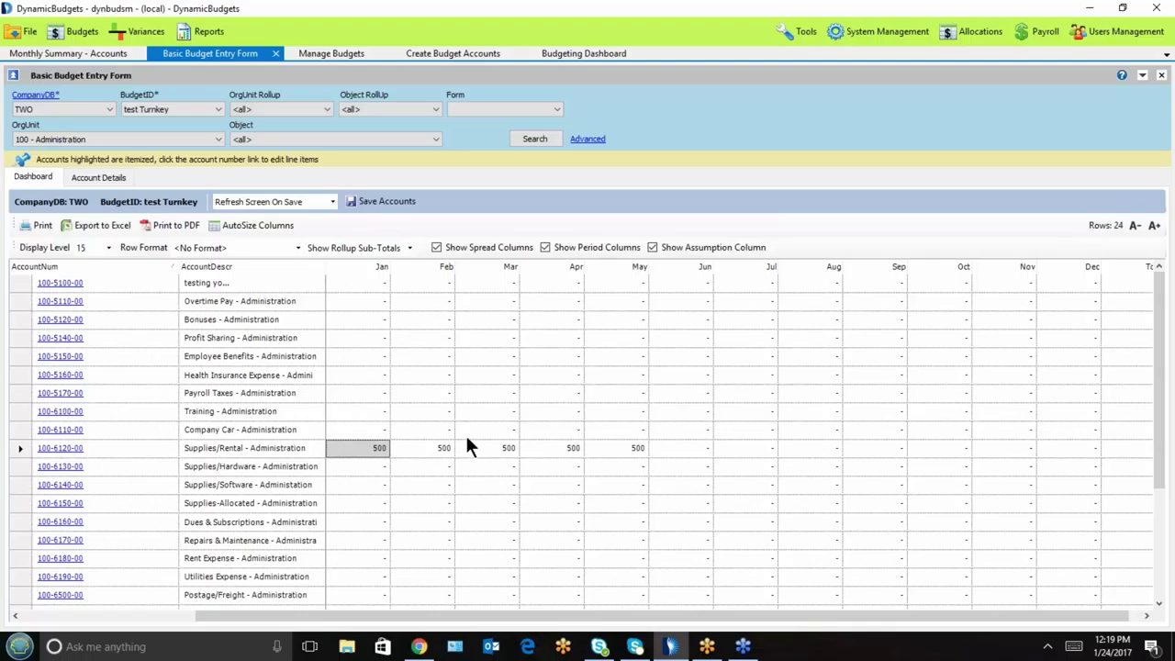
# Step: Discard the unsaved changes and open the adjustment line items of account 100-6100-00 (Training - Administration)
pyautogui.click(61, 411)
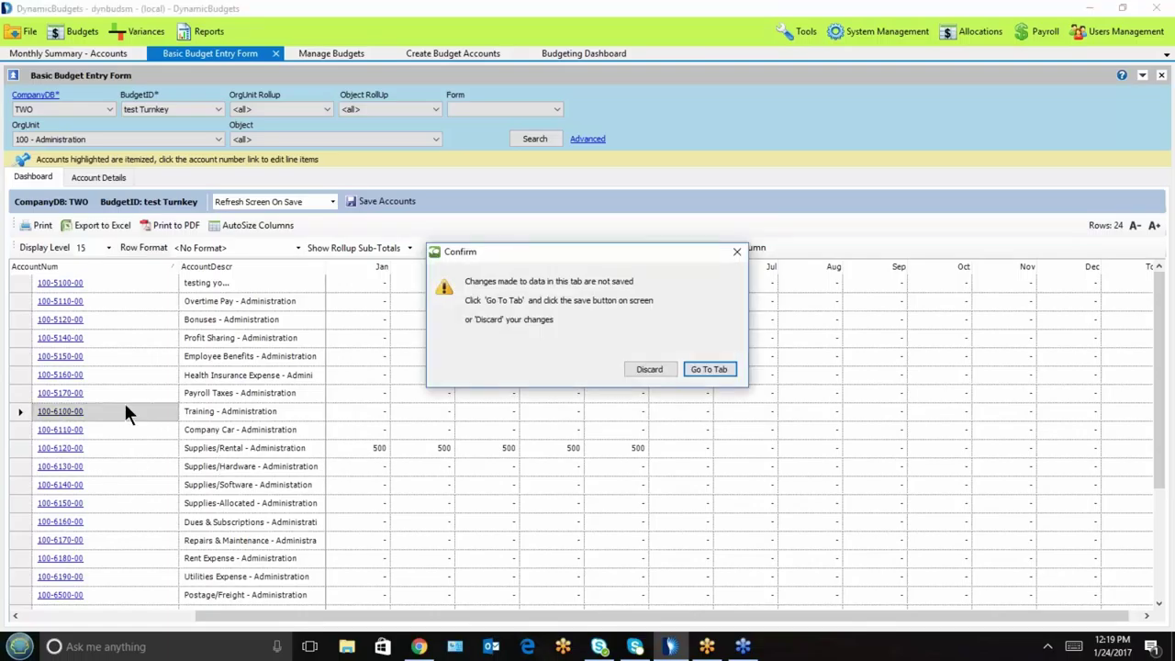
pyautogui.click(656, 367)
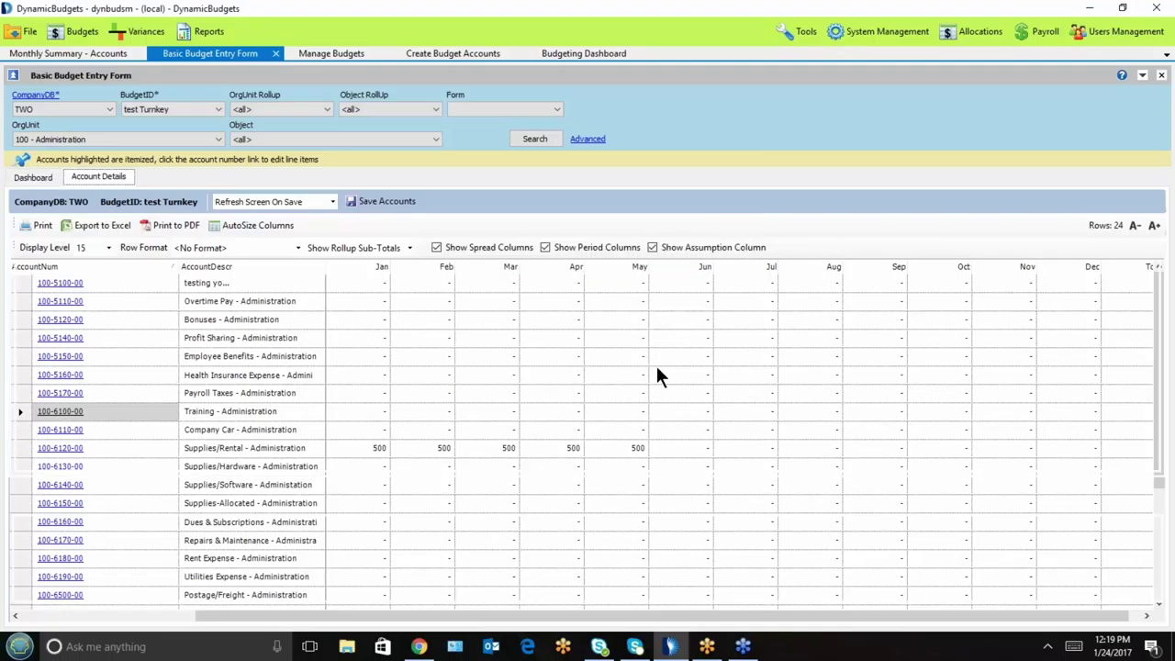
pyautogui.click(61, 410)
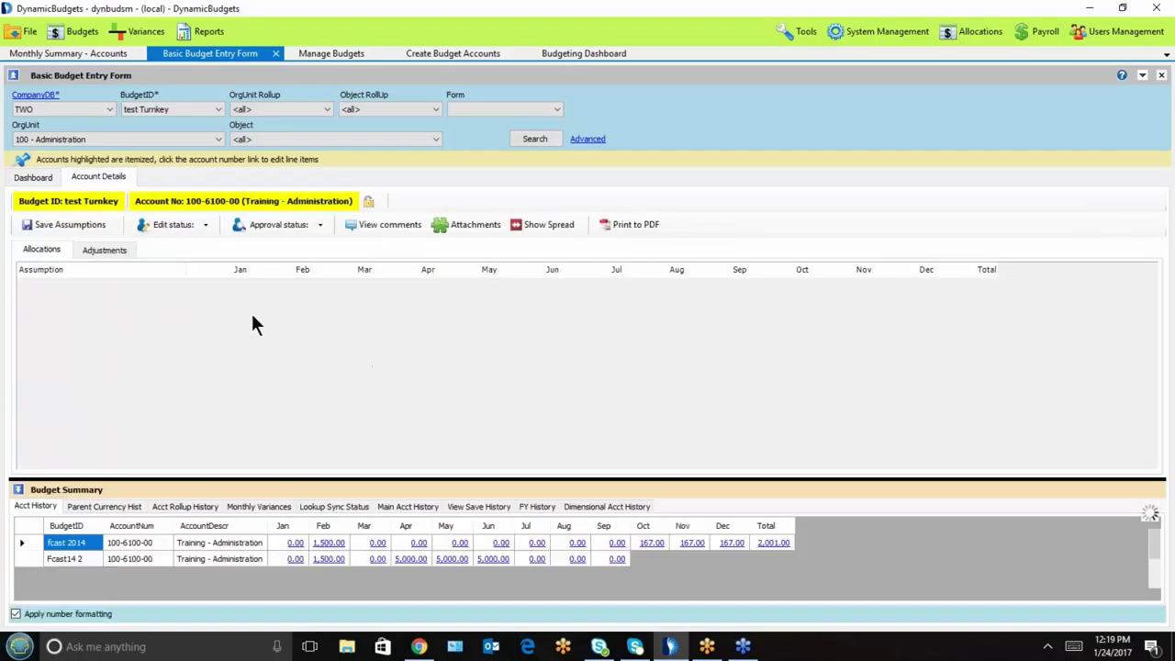
pyautogui.click(97, 249)
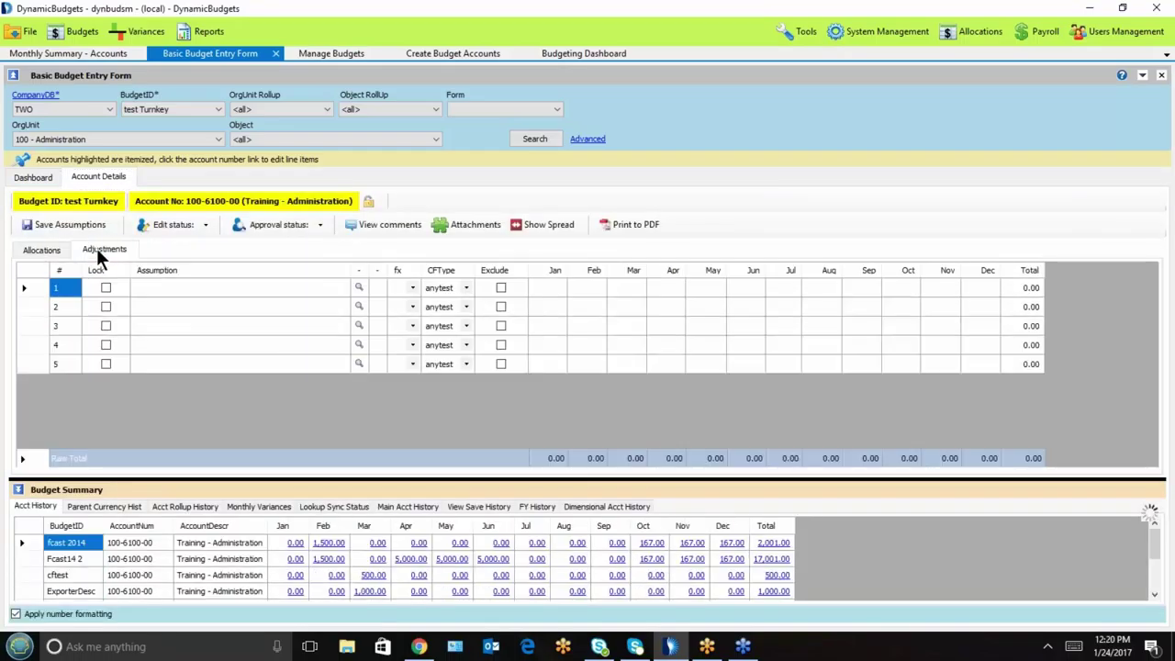
# Step: Name the first three assumption lines of the Training account Rate, Unit and Cost
pyautogui.click(176, 281)
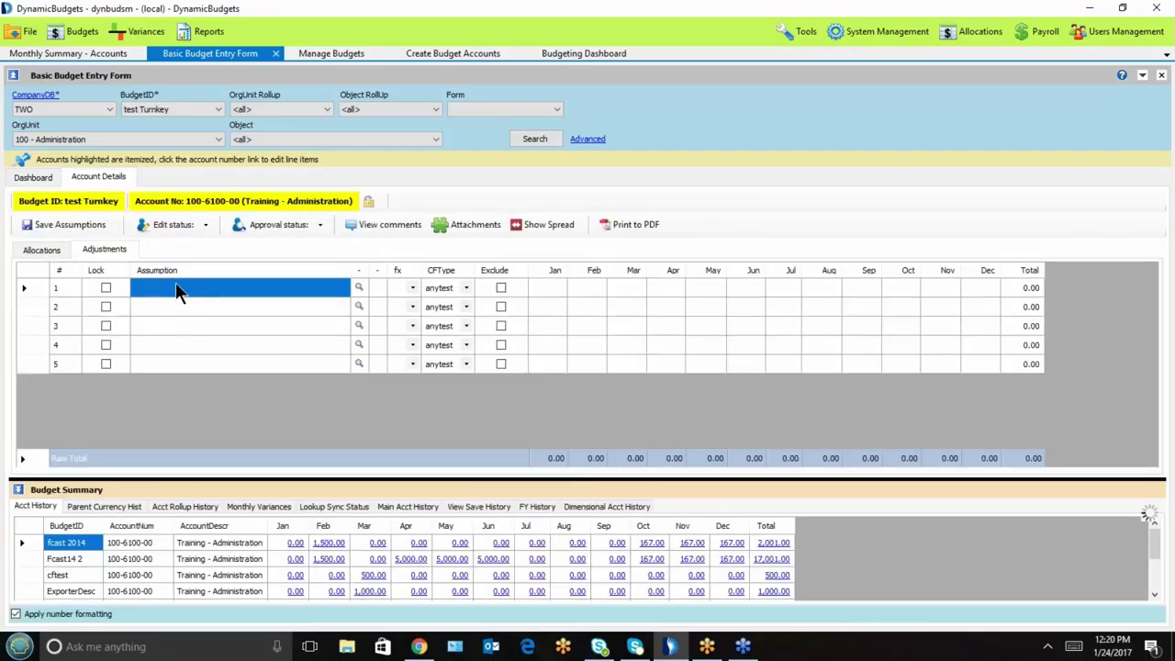
pyautogui.write('Rate')
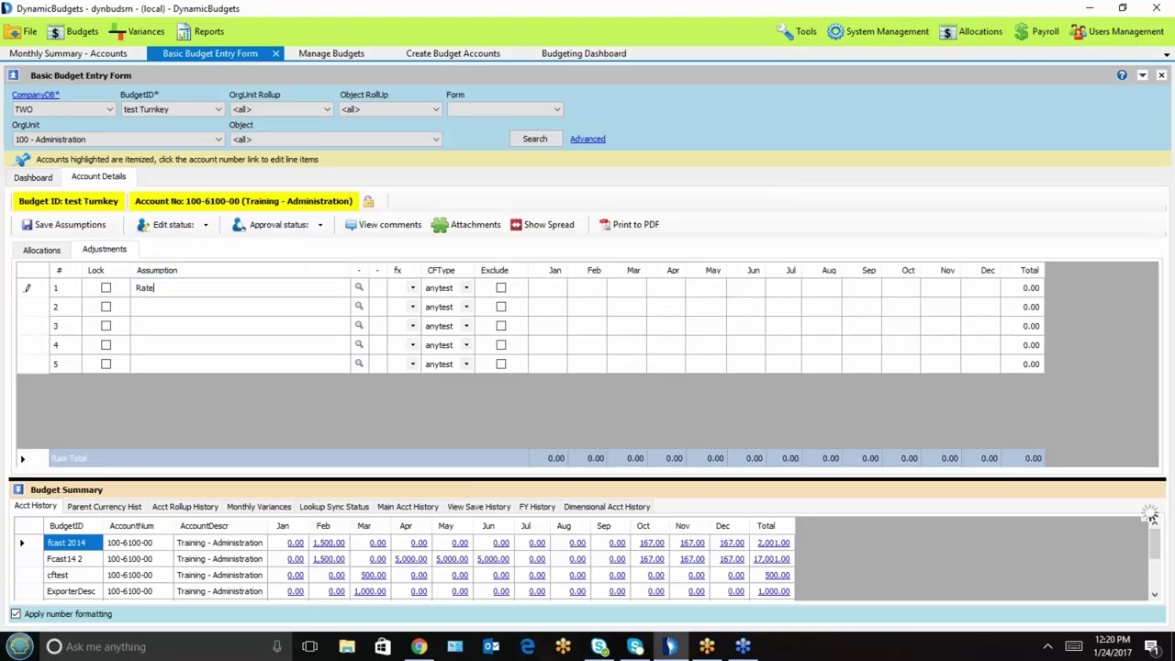
pyautogui.press('Return')
pyautogui.write('Unit')
pyautogui.press('Return')
pyautogui.write('Cost')
pyautogui.press('Return')
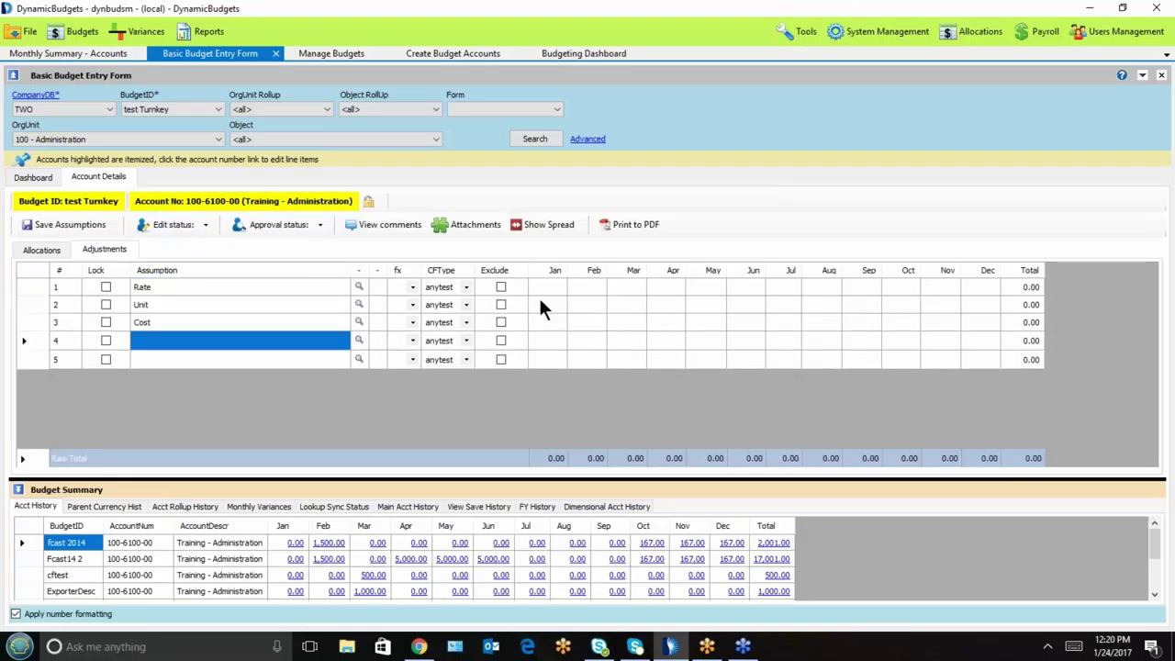
# Step: Assign the fx operators + to the Rate line, * to Unit and = to Cost
pyautogui.click(425, 286)
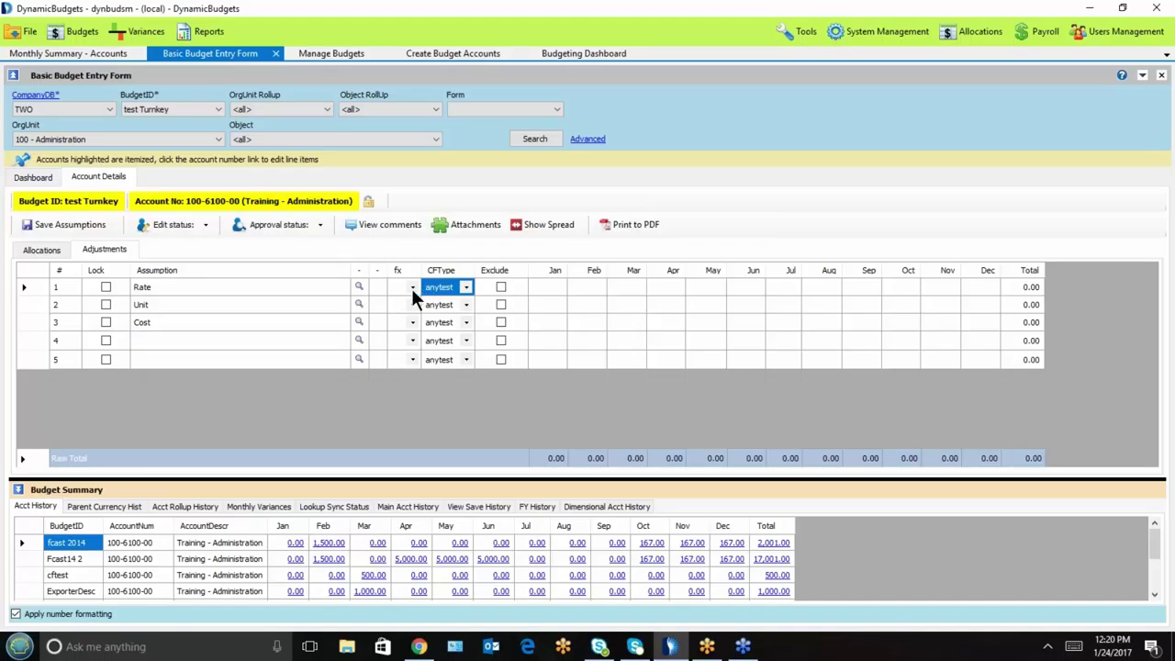
pyautogui.click(411, 288)
pyautogui.click(411, 288)
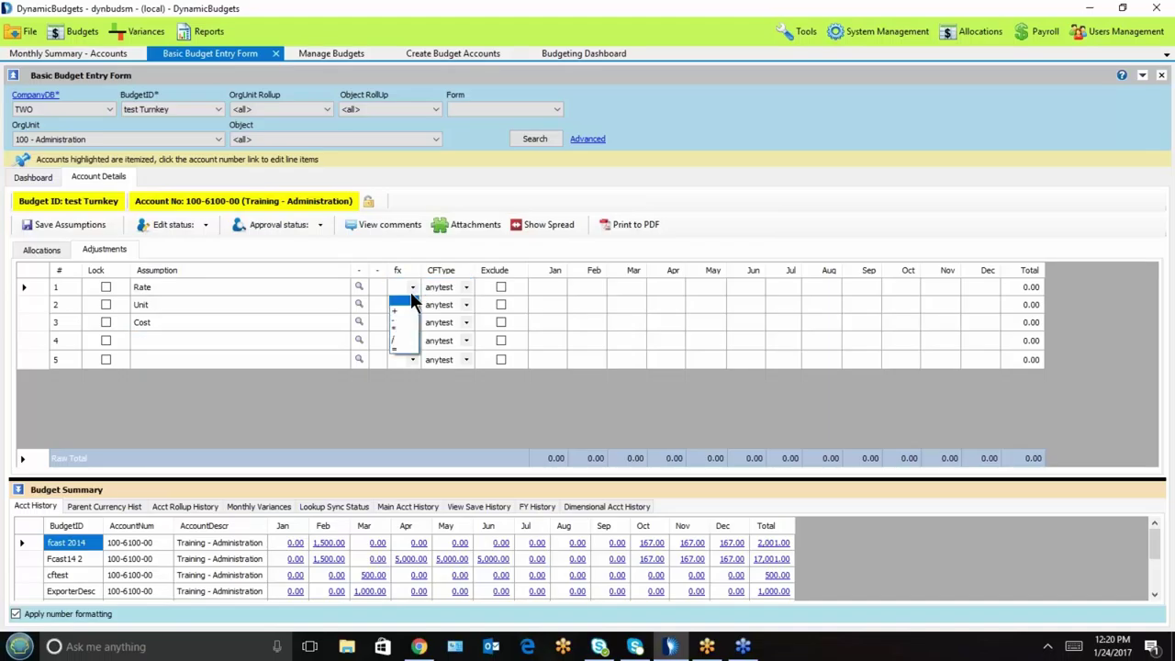
pyautogui.click(401, 310)
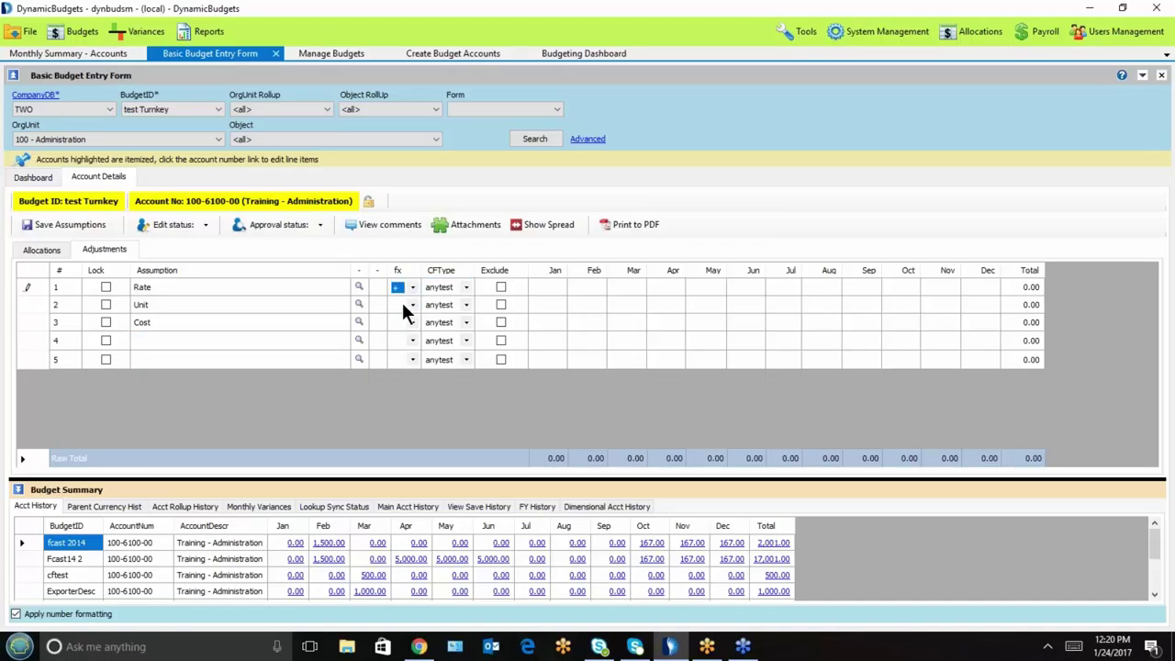
pyautogui.click(401, 302)
pyautogui.click(402, 302)
pyautogui.write('*')
pyautogui.press('Tab')
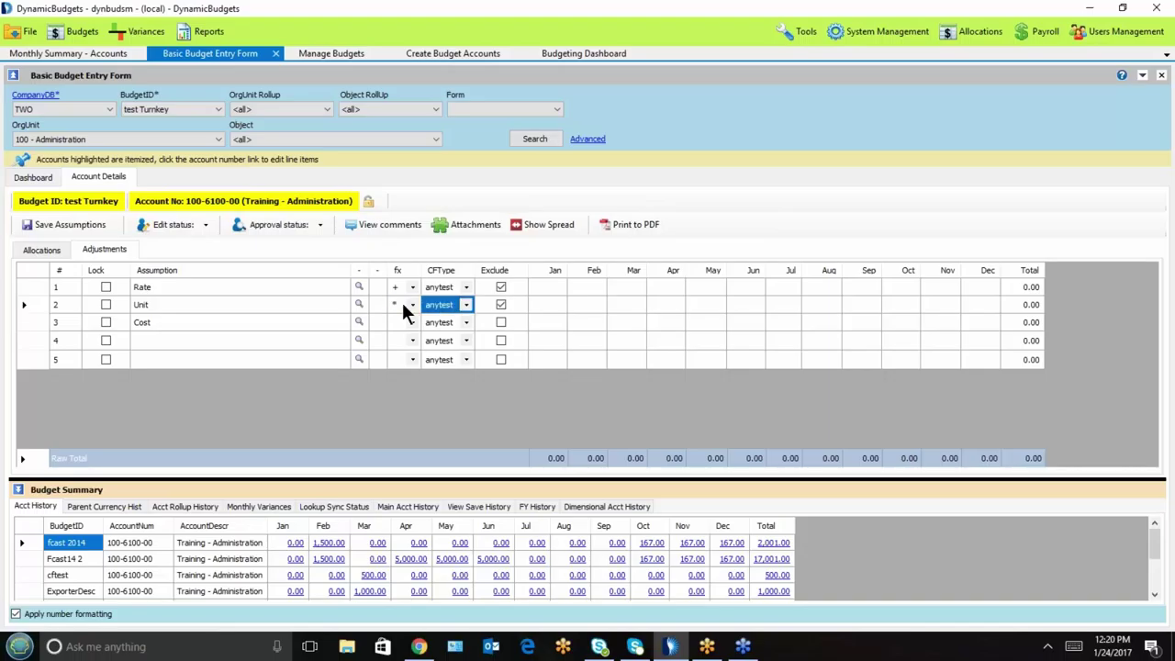
pyautogui.click(400, 321)
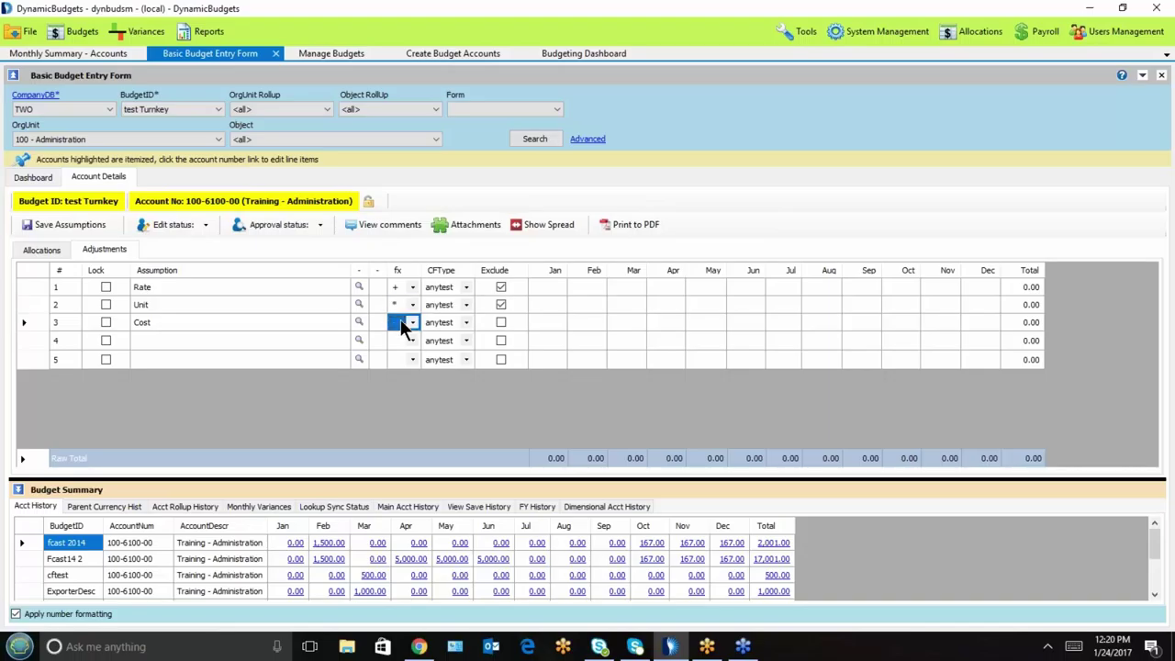
pyautogui.write('=')
pyautogui.press('Tab')
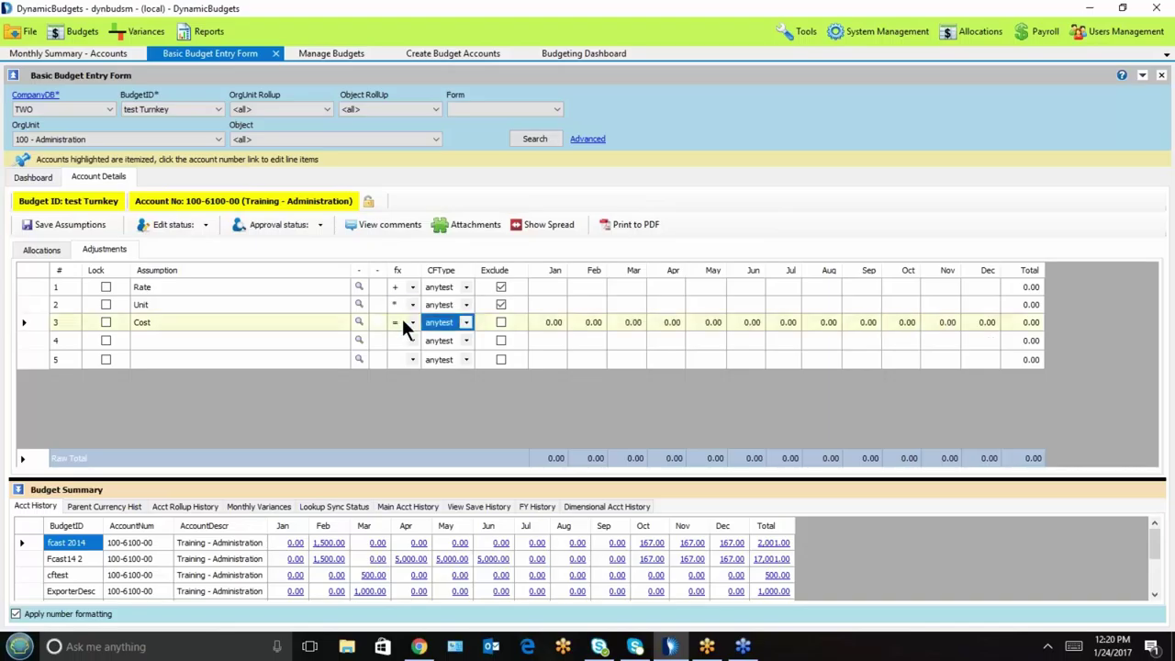
# Step: Set the January Rate to 200 and fill it across through December
pyautogui.click(549, 288)
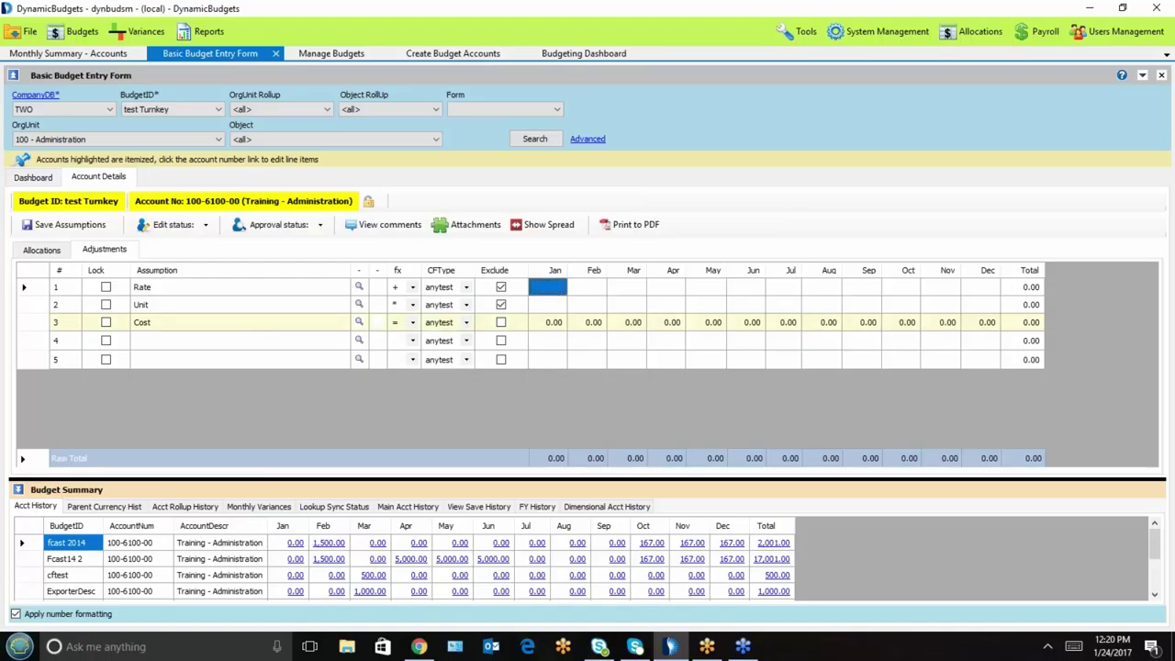
pyautogui.write('200')
pyautogui.press('Return')
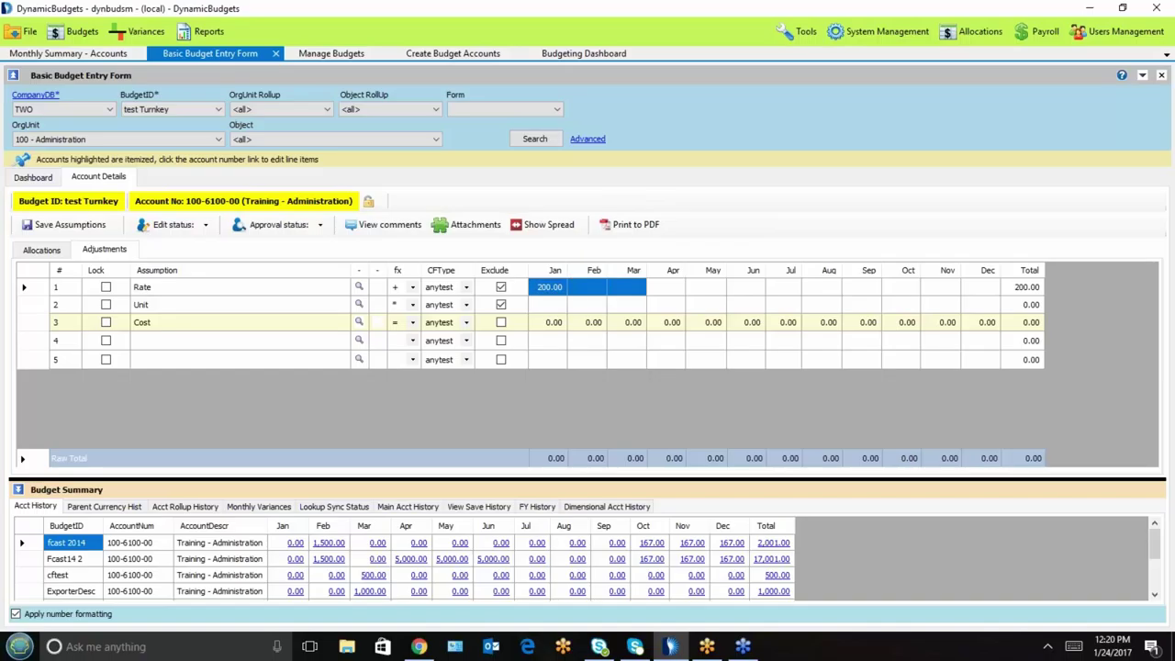
# Step: Set the January Unit value to 5 and fill it across through December
pyautogui.click(547, 305)
pyautogui.write('5')
pyautogui.press('Return')
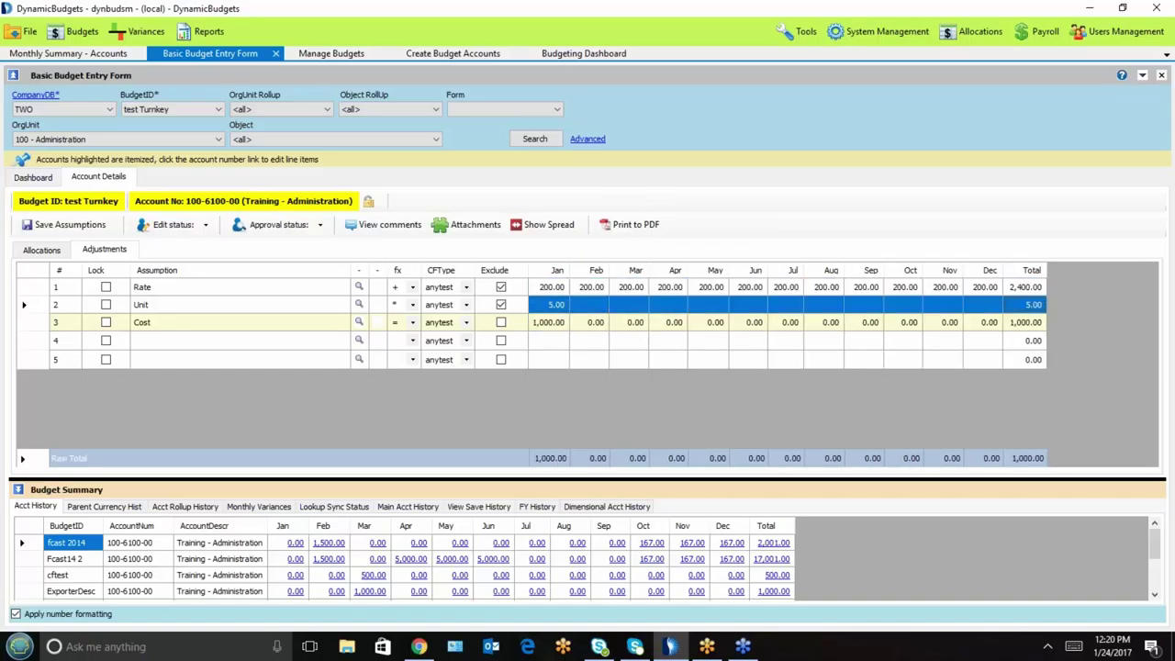
pyautogui.rightClick(557, 312)
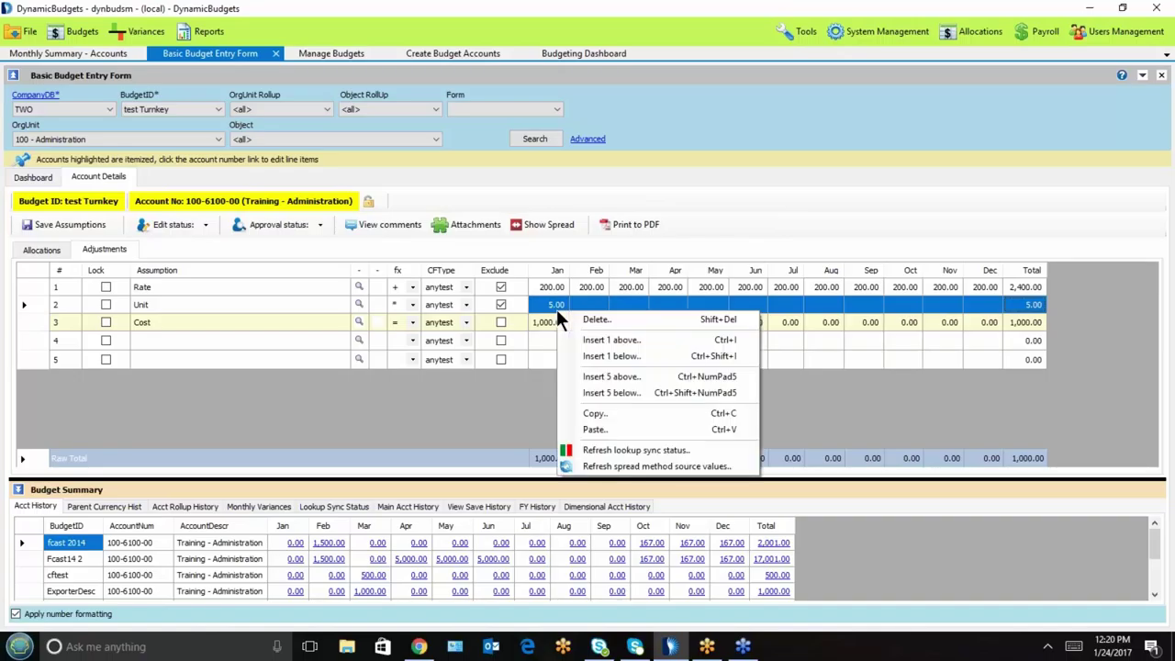
pyautogui.click(633, 429)
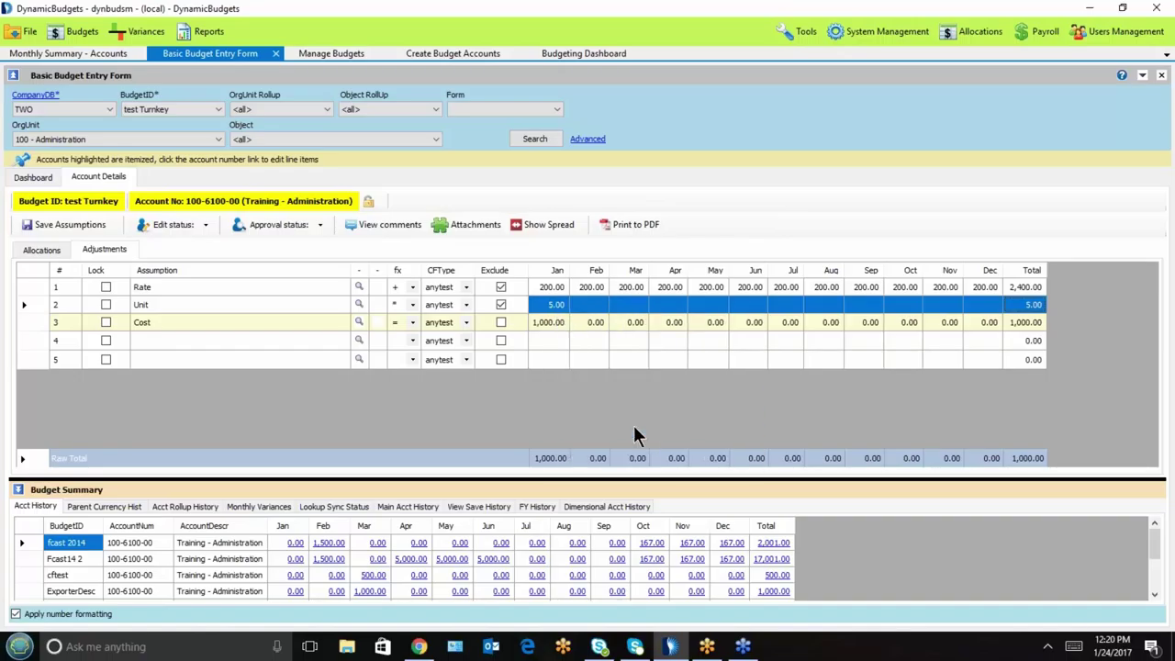
pyautogui.click(616, 327)
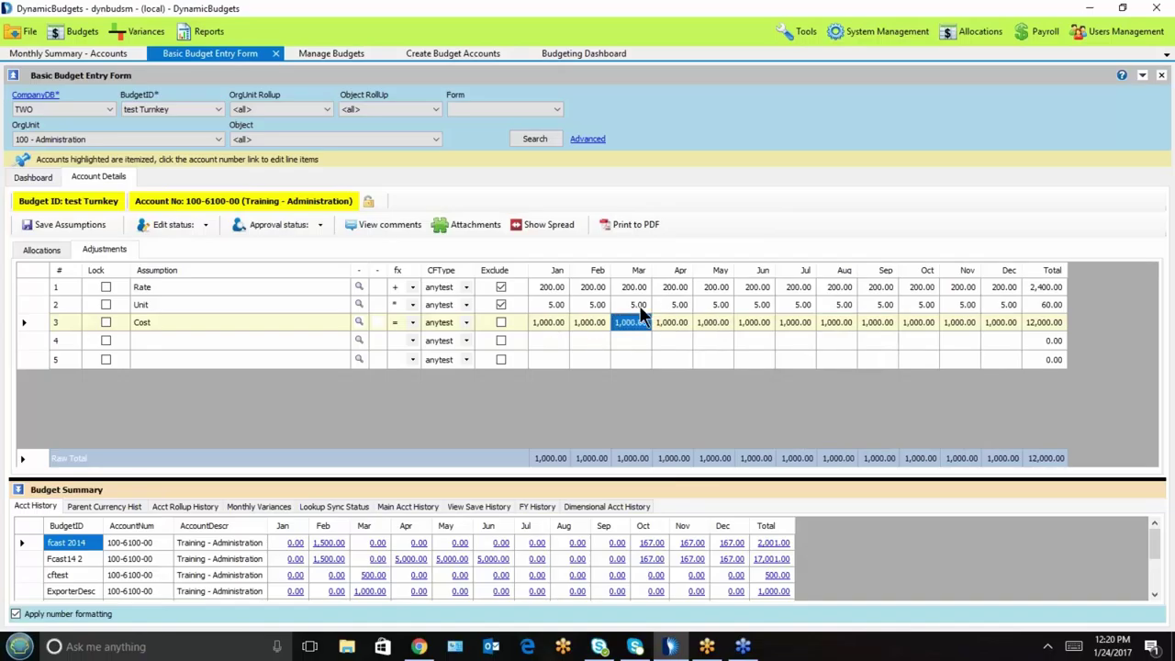
# Step: Change the May Unit value to 9 and fill it across through August
pyautogui.click(714, 307)
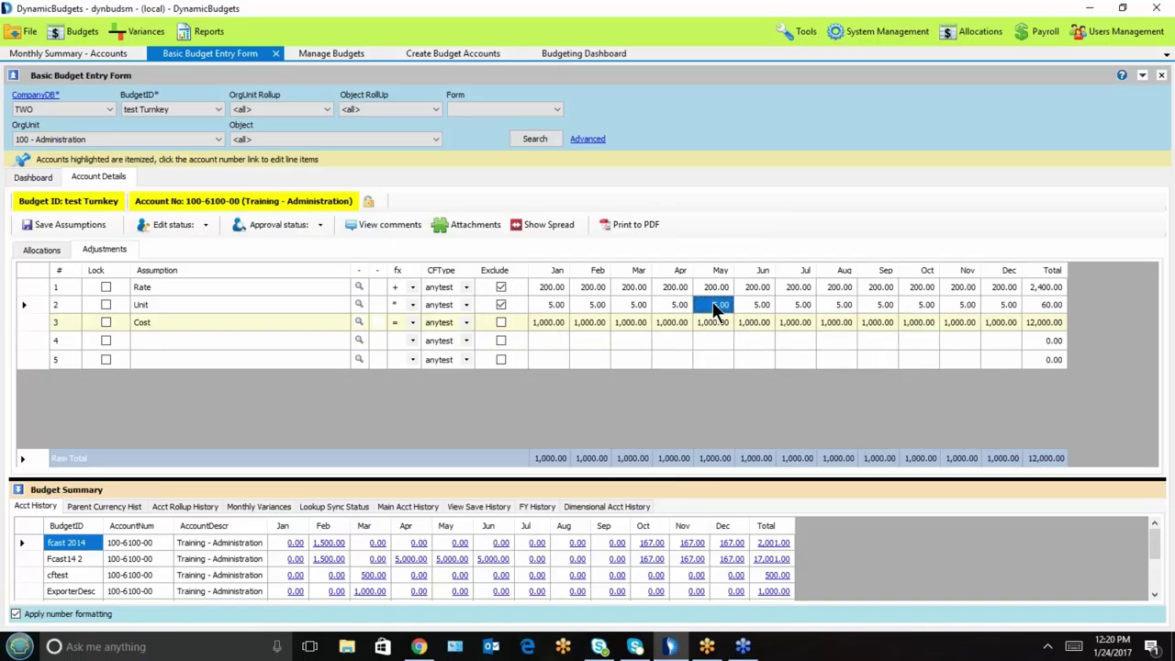
pyautogui.write('9')
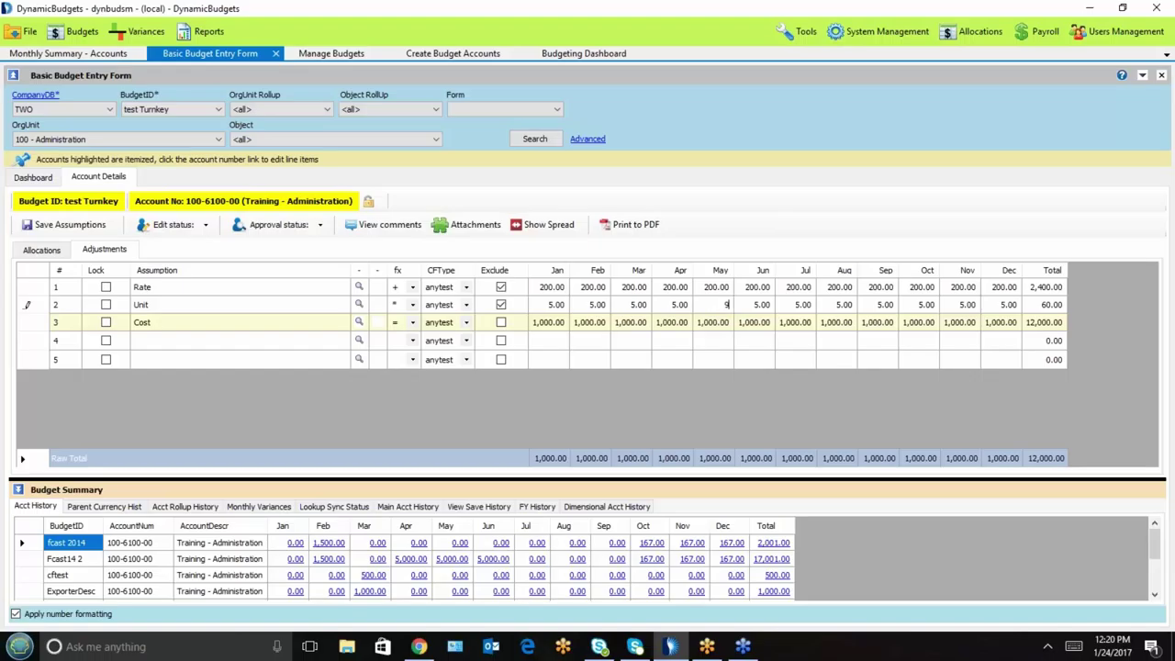
pyautogui.press('Return')
pyautogui.click(713, 303)
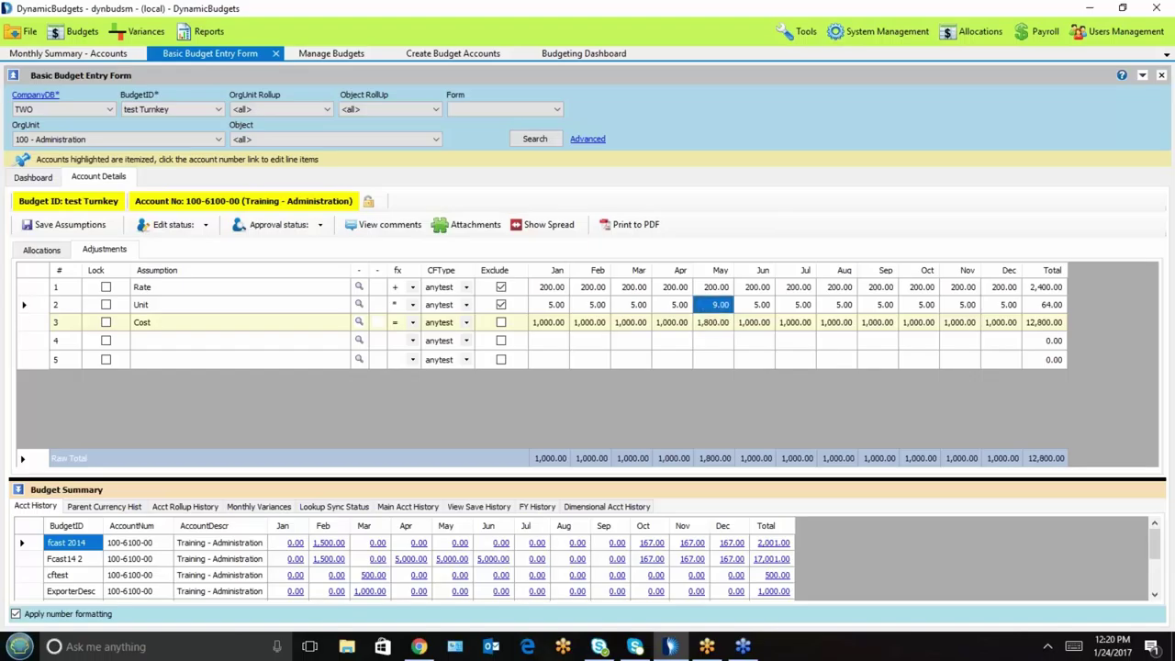
pyautogui.hotkey('shift', 'Right')
pyautogui.hotkey('shift', 'Right')
pyautogui.hotkey('shift', 'Right')
pyautogui.hotkey('ctrl', 'r')
pyautogui.press('Right')
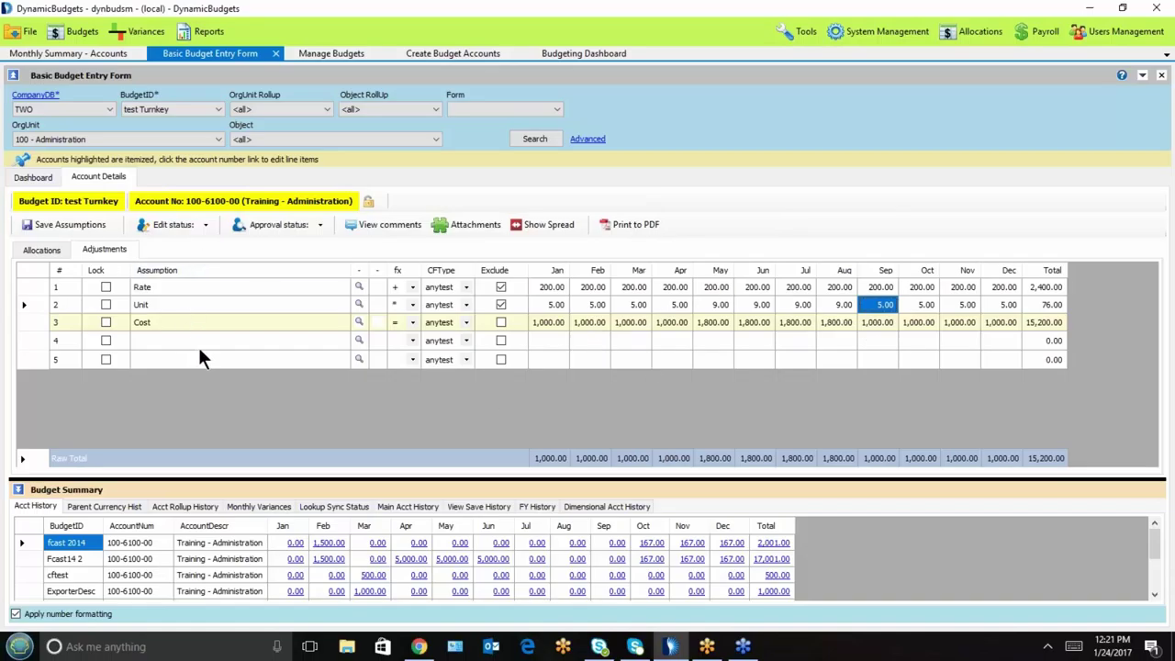
# Step: Copy the Rate, Unit and Cost lines, insert five lines below line 5, and paste the copies starting at line 5
pyautogui.moveTo(35, 288); pyautogui.dragTo(33, 330)
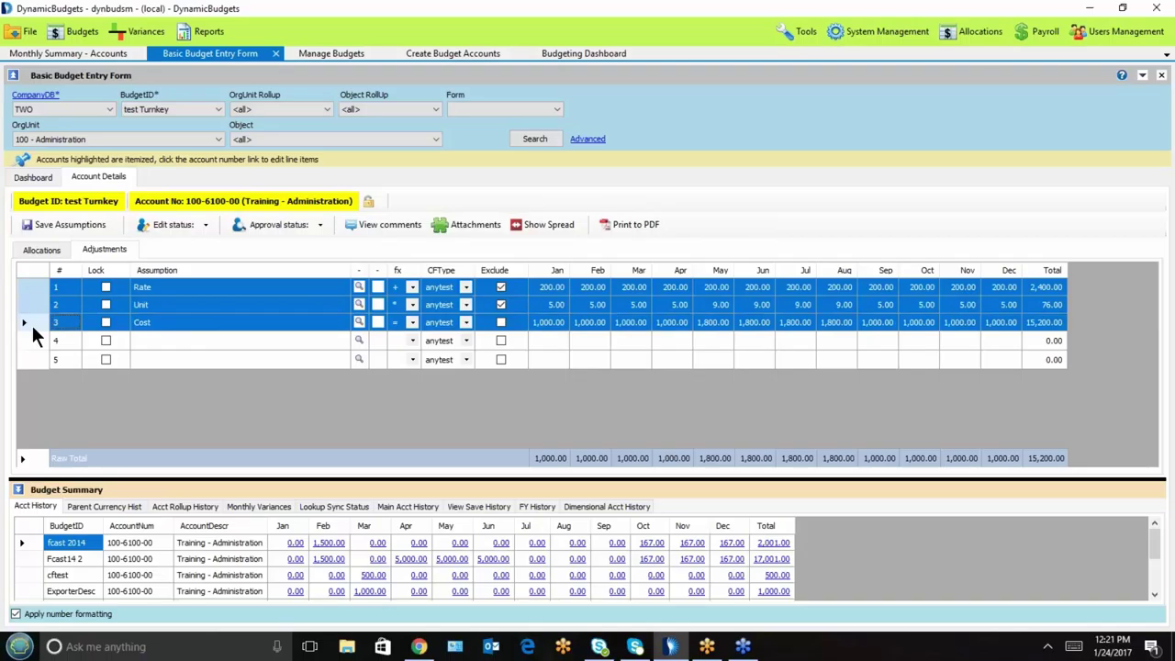
pyautogui.click(33, 359)
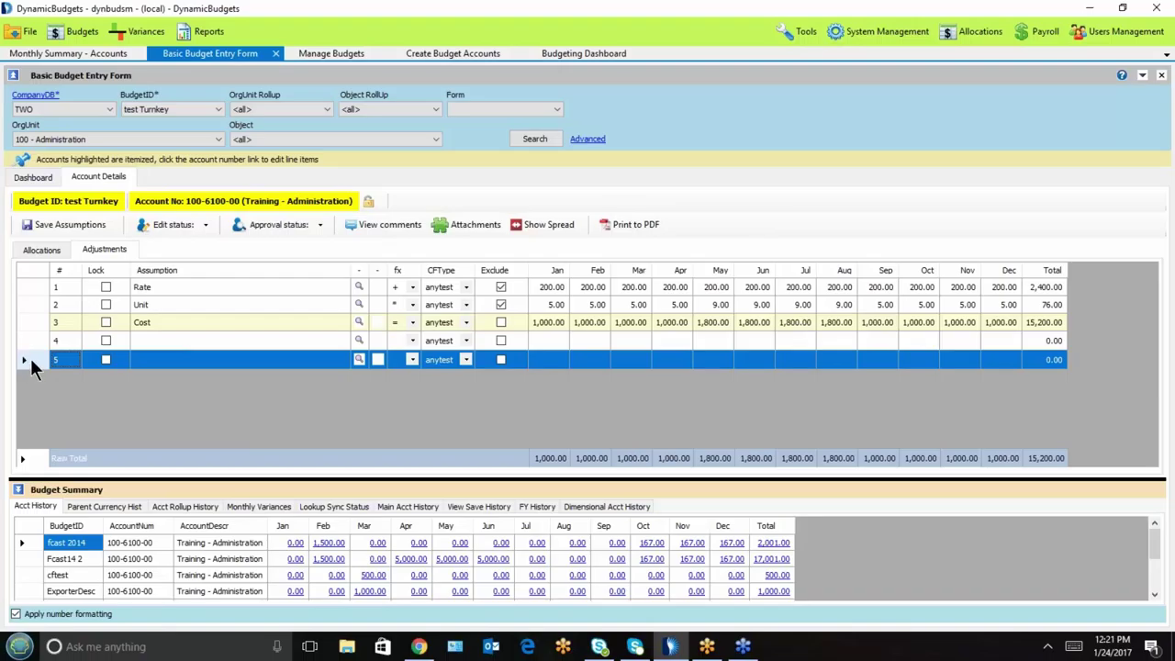
pyautogui.rightClick(31, 366)
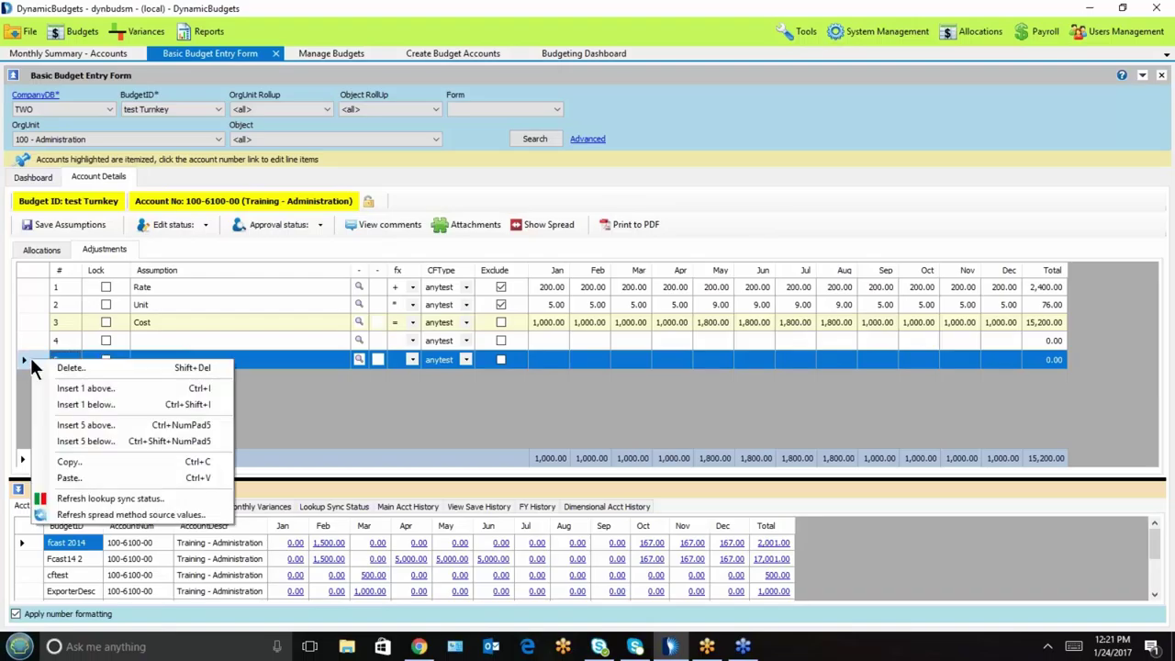
pyautogui.click(83, 440)
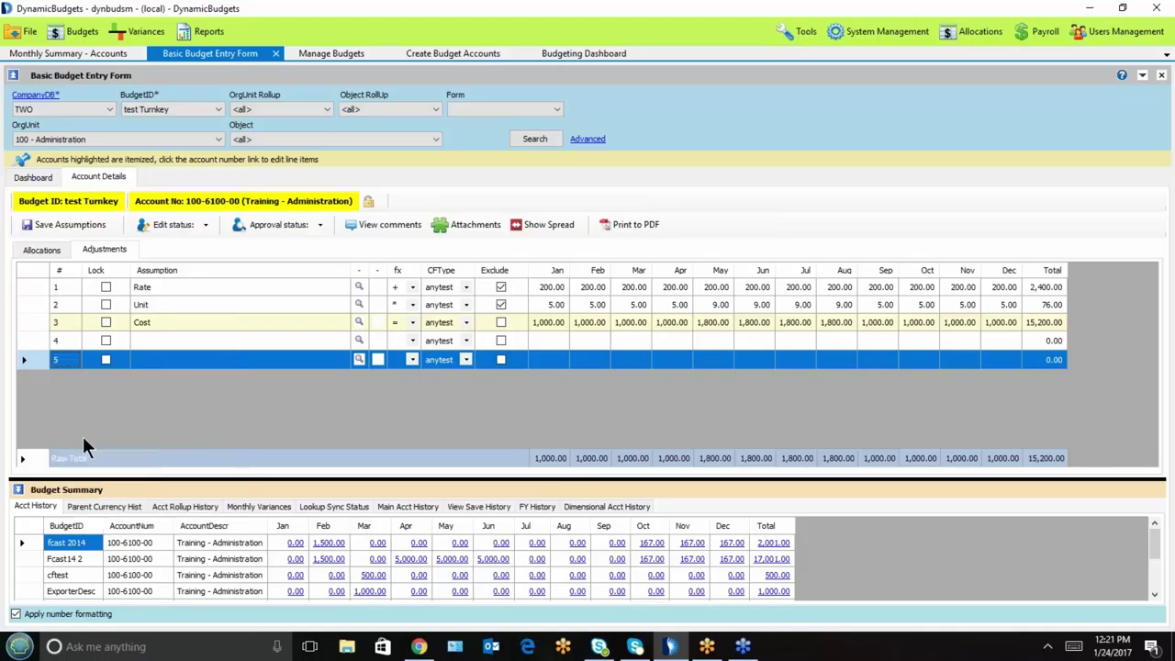
pyautogui.click(209, 359)
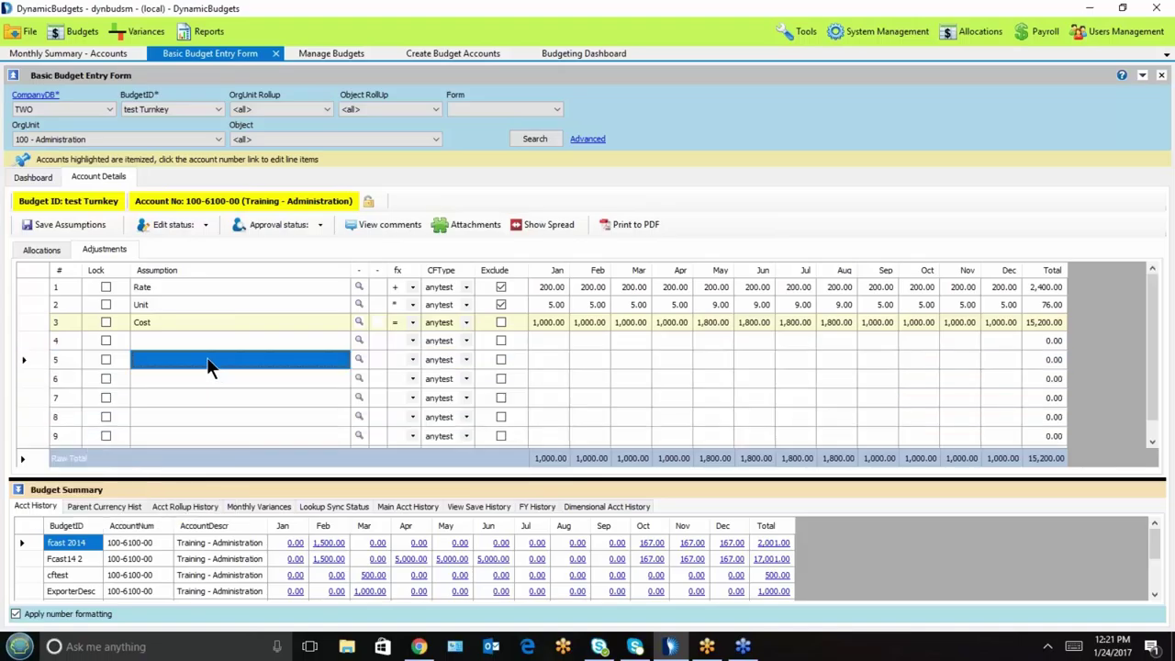
pyautogui.click(59, 359)
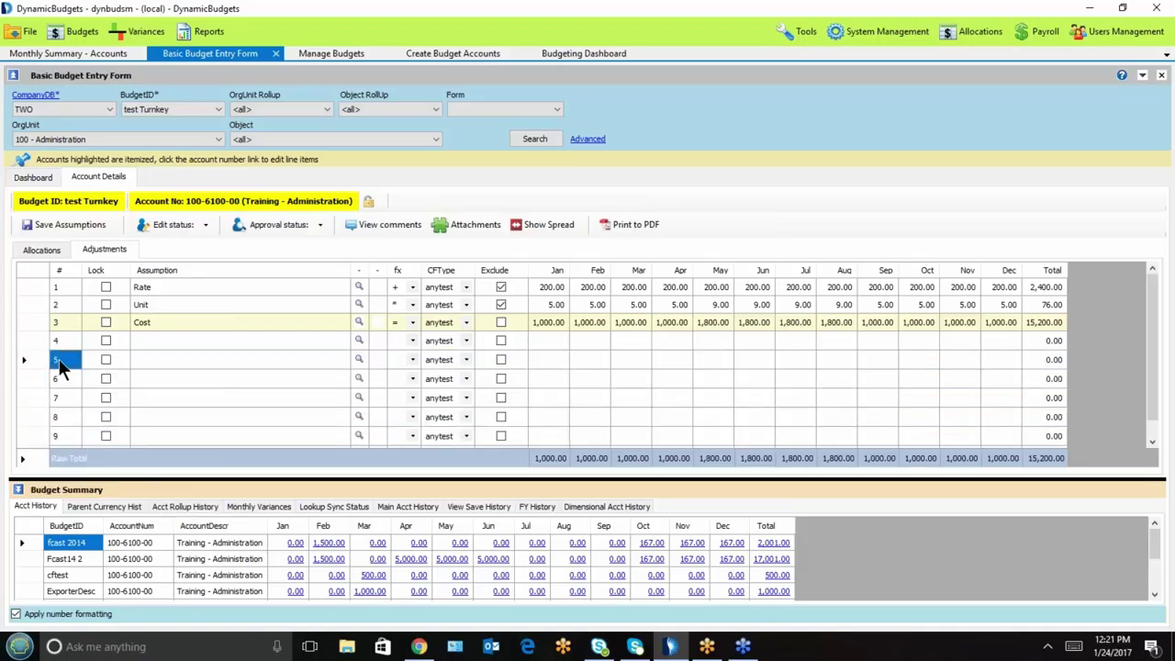
pyautogui.hotkey('ctrl', 'v')
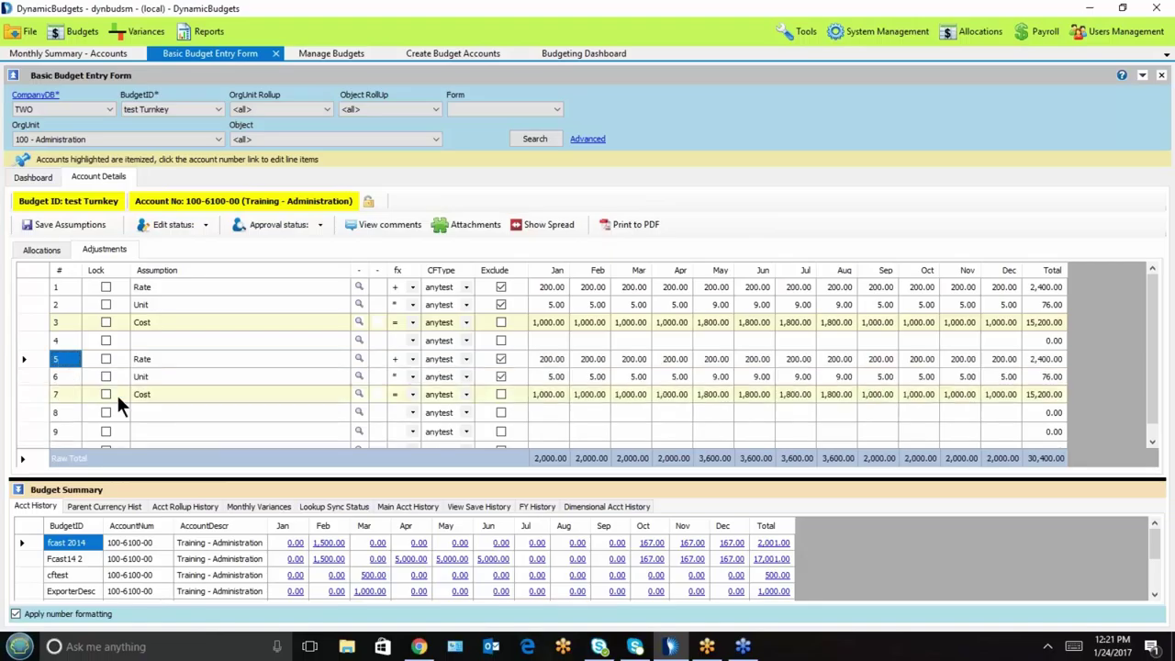
# Step: Set the January Rate on line 5 to 400 and fill it across through December
pyautogui.click(551, 362)
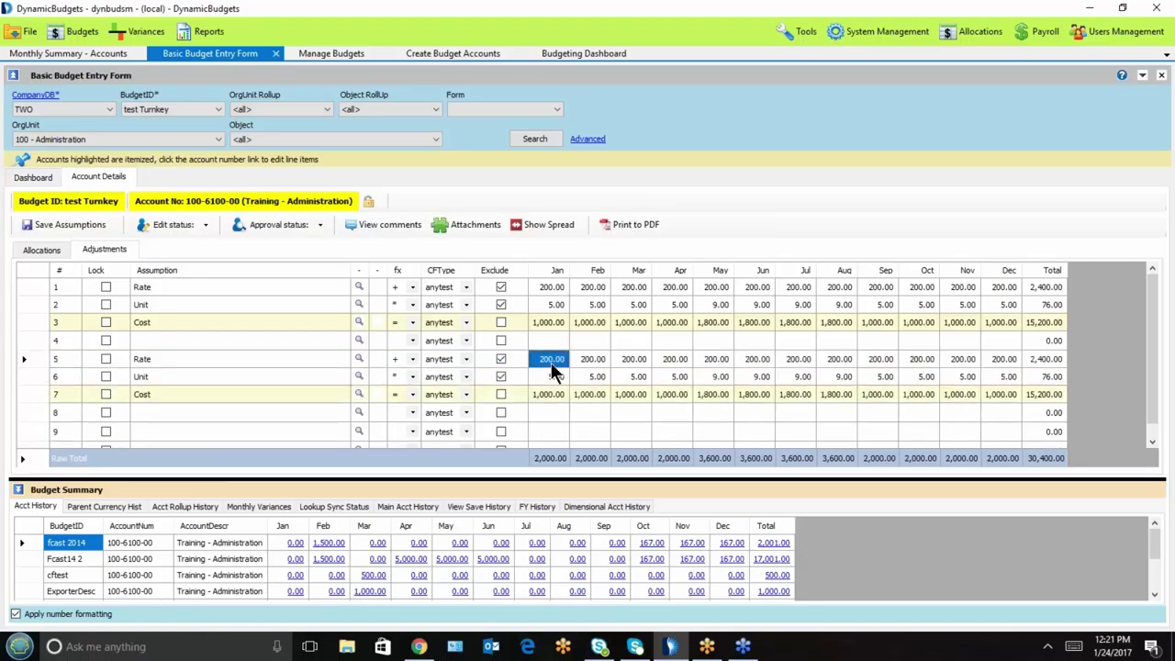
pyautogui.write('400')
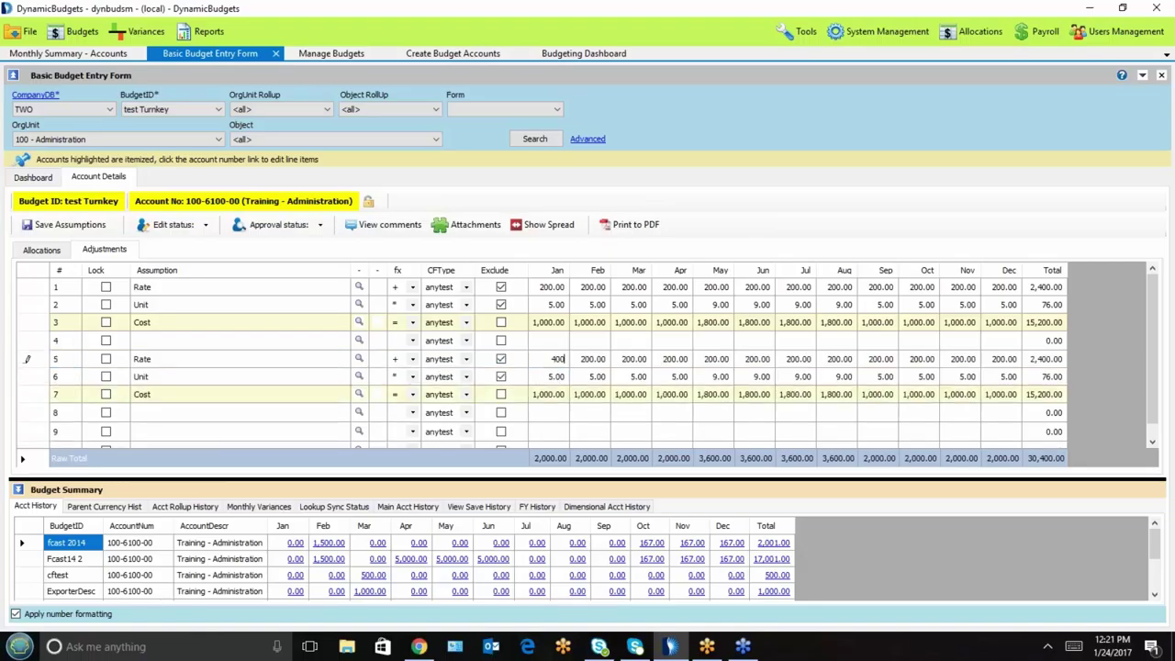
pyautogui.press('Return')
pyautogui.click(549, 359)
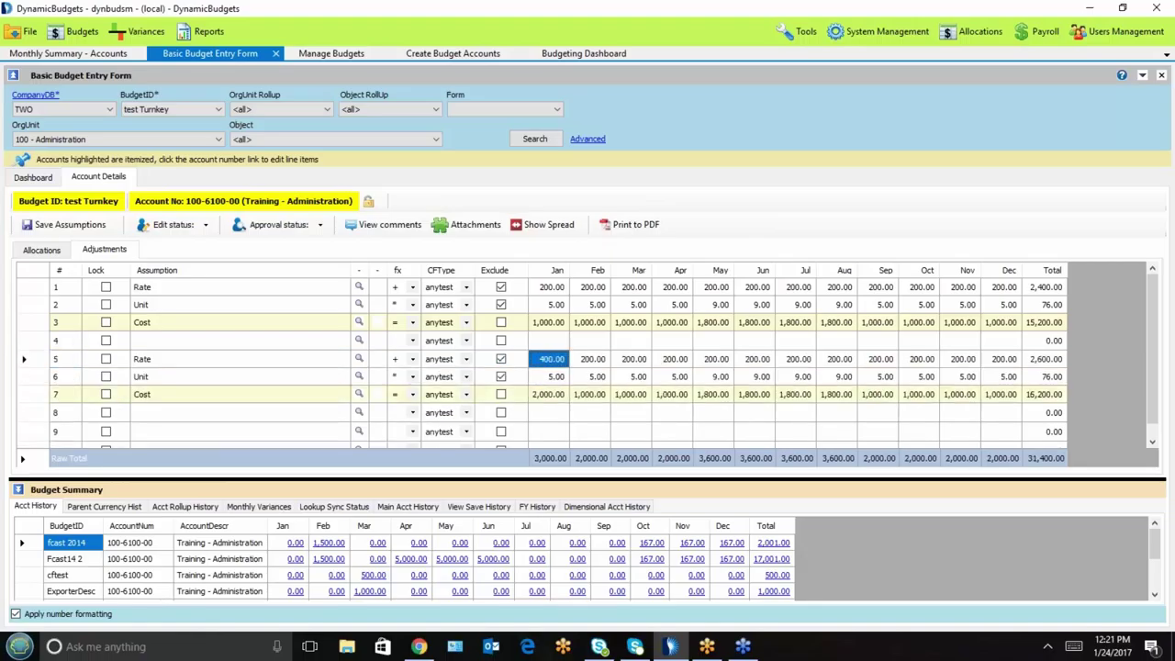
pyautogui.moveTo(549, 359); pyautogui.dragTo(1046, 359)
pyautogui.hotkey('ctrl', 'r')
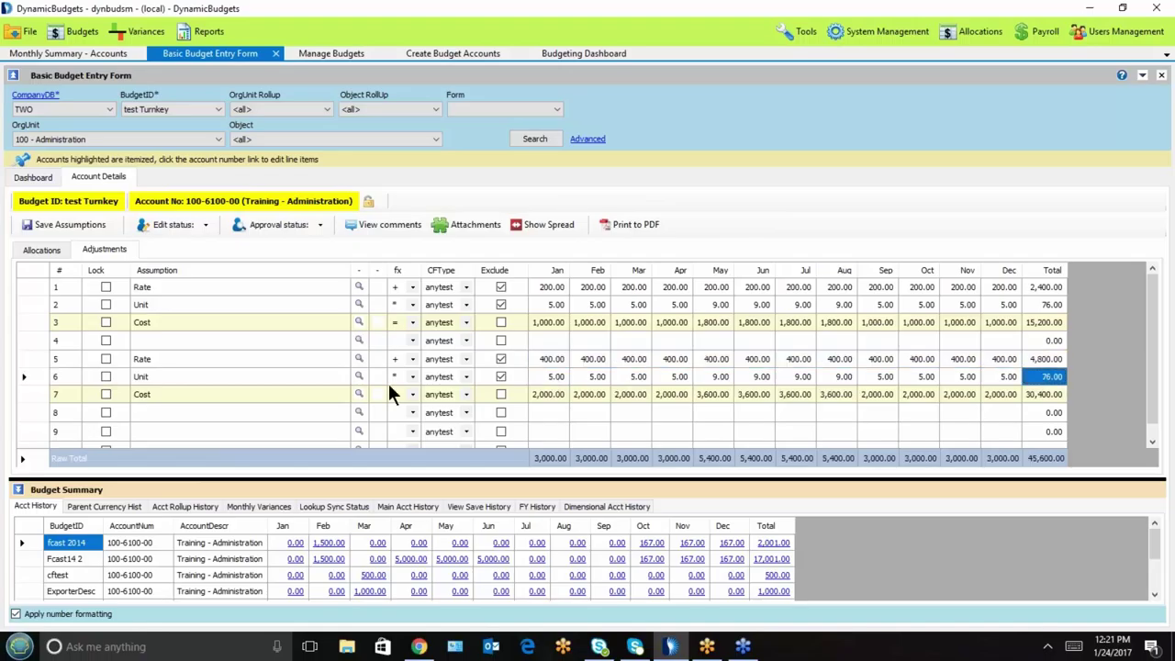
# Step: Rename the Cost assumption on line 3 to Sceanrio1 and the one on line 7 to Scenario2
pyautogui.click(226, 316)
pyautogui.write('Sceanrio1')
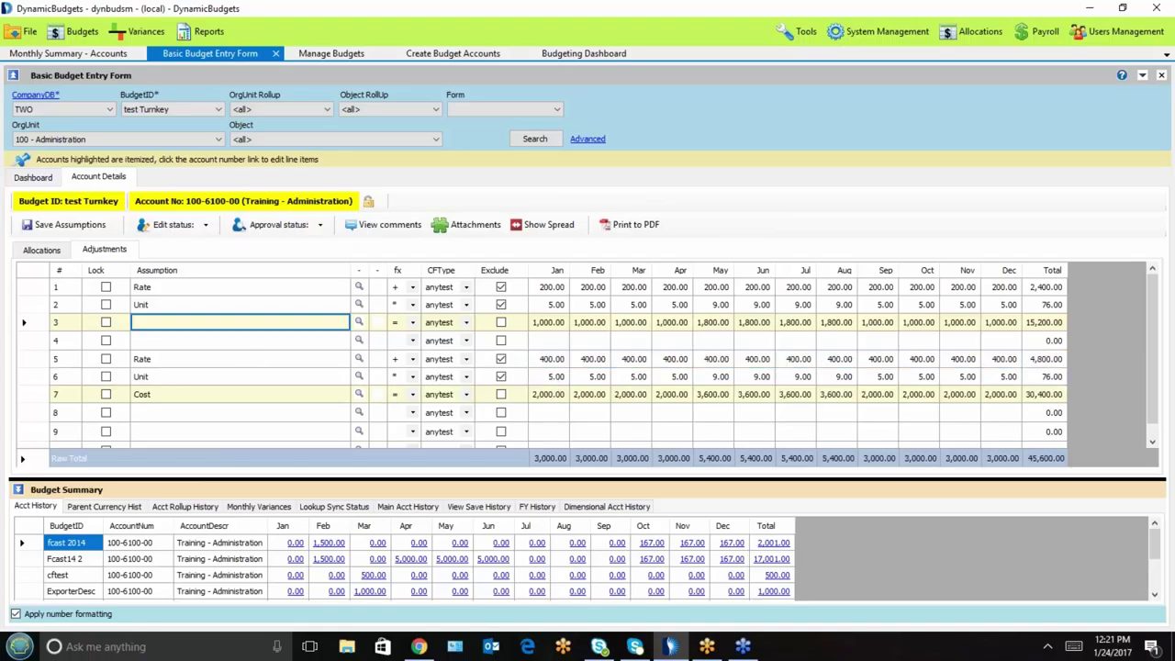
pyautogui.press('Return')
pyautogui.press('Down')
pyautogui.press('Down')
pyautogui.press('Down')
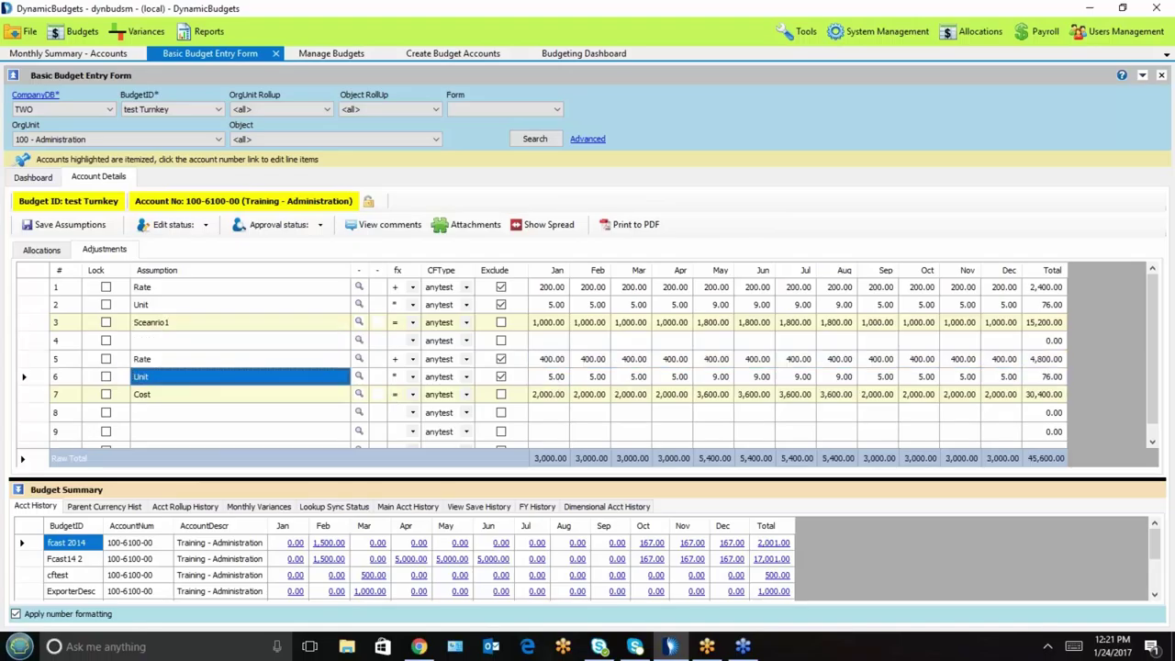
pyautogui.write('Scenario2')
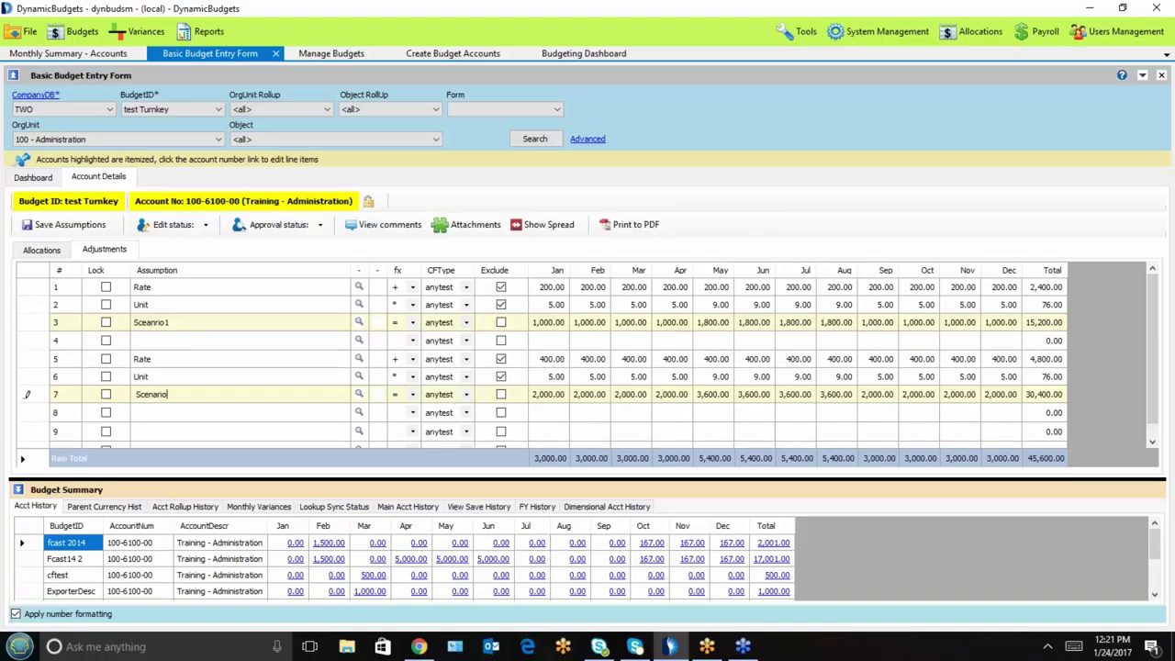
pyautogui.press('Return')
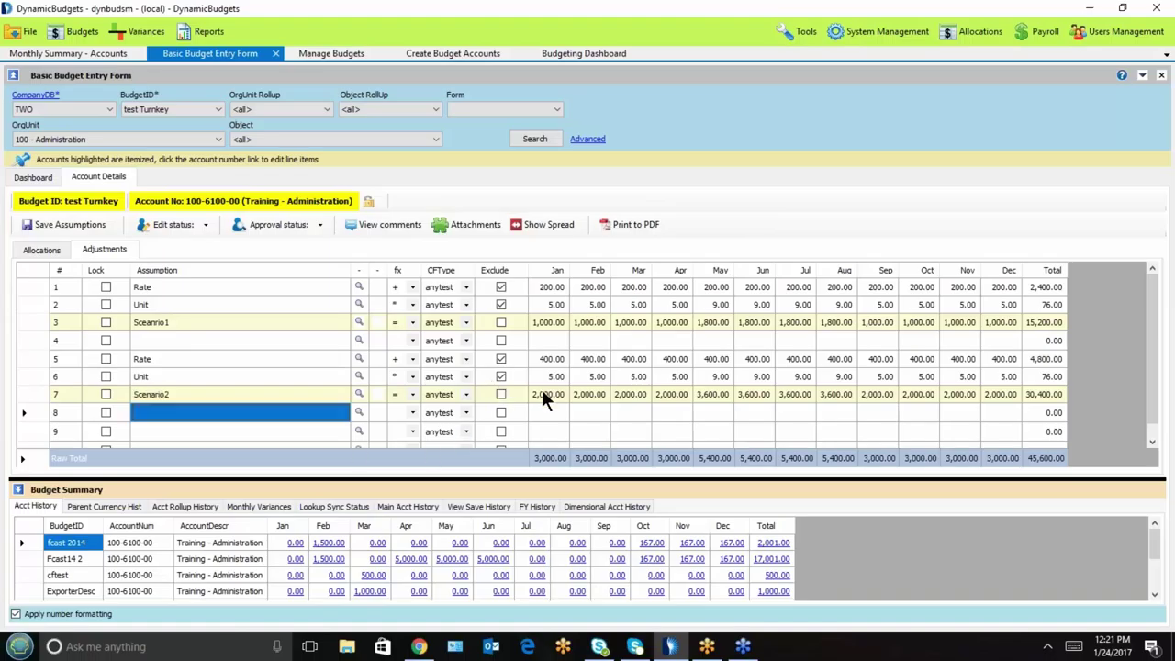
# Step: Switch the exclusions so that the Scenario2 line is excluded and the Sceanrio1 line counts toward the total
pyautogui.click(501, 323)
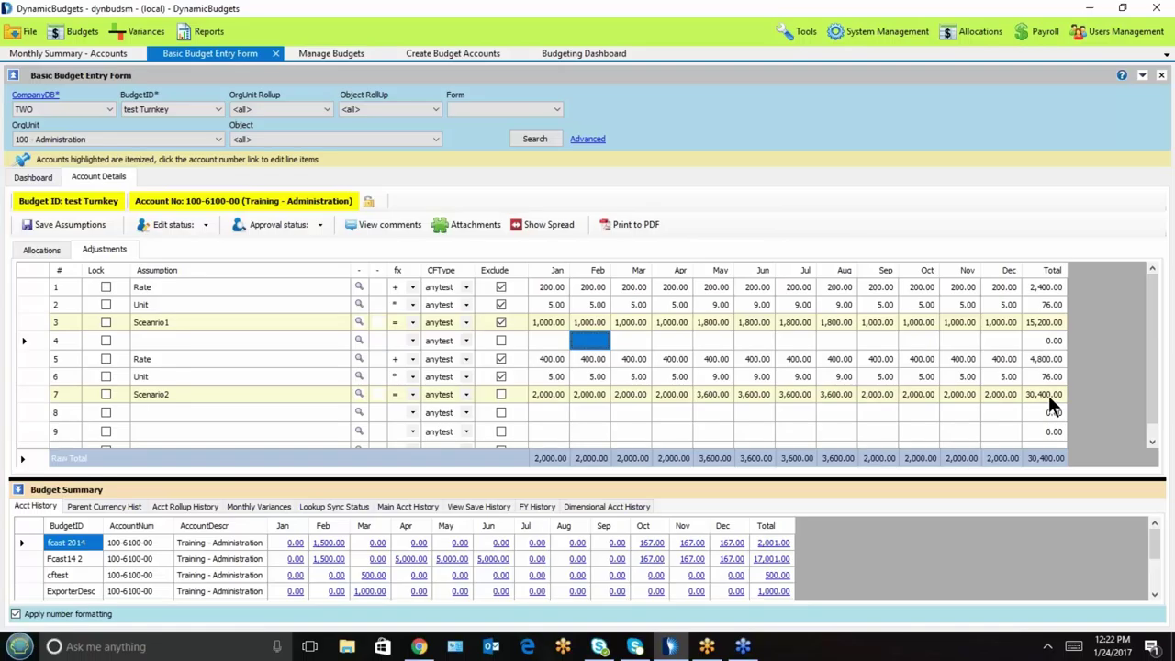
pyautogui.click(497, 392)
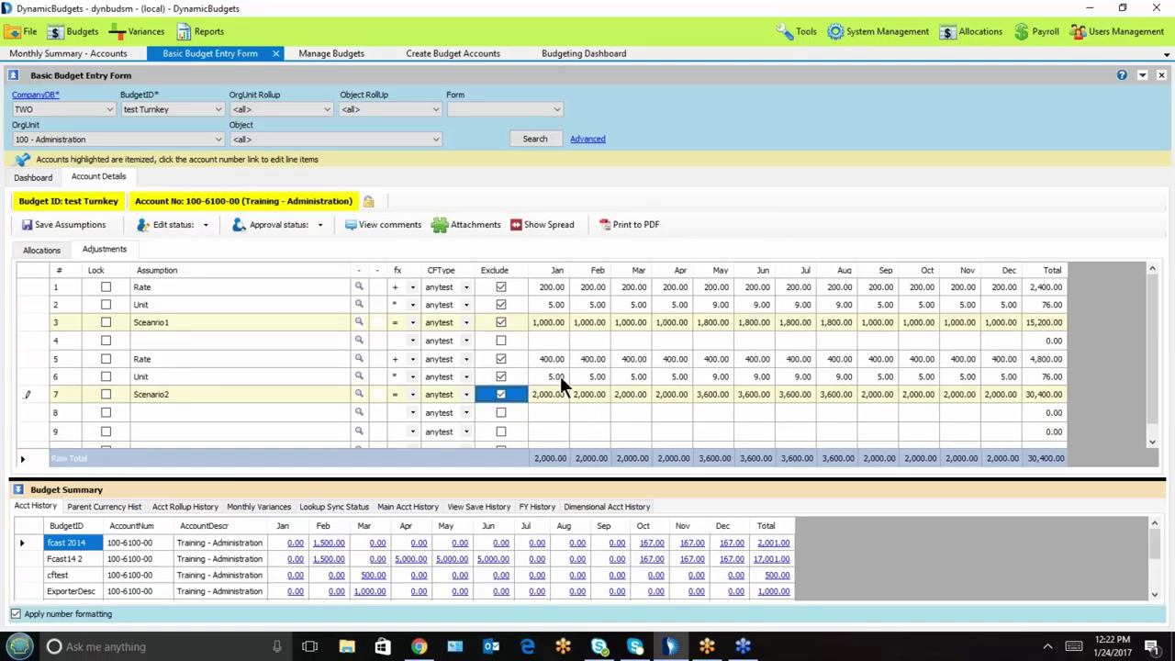
pyautogui.click(503, 325)
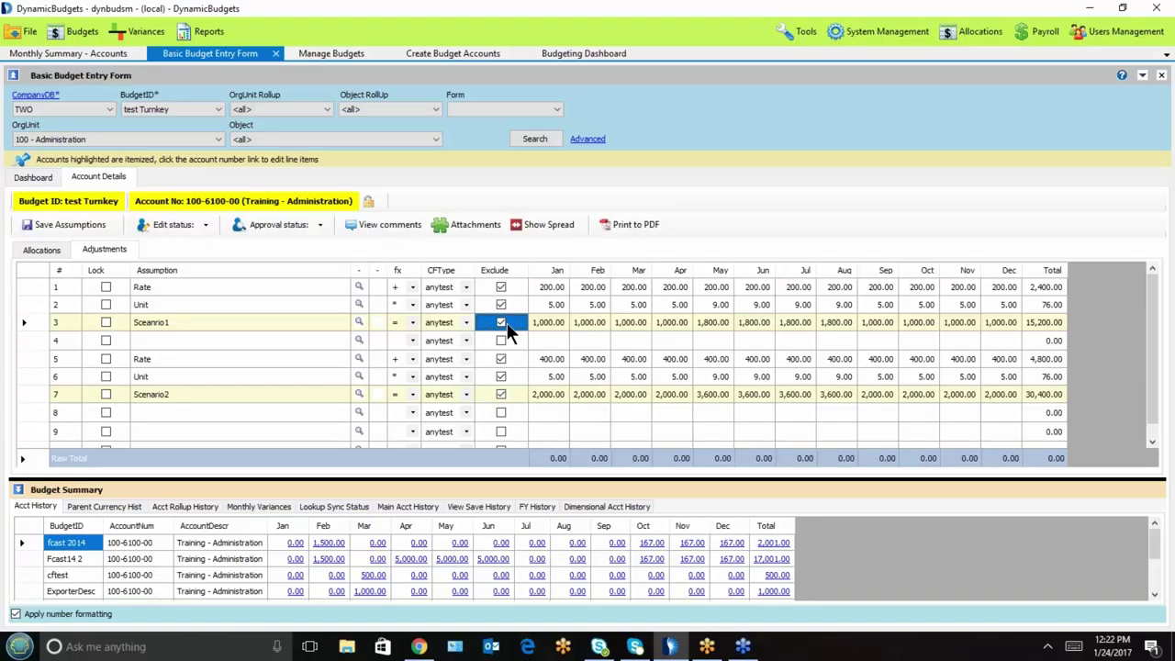
pyautogui.click(501, 322)
pyautogui.click(641, 376)
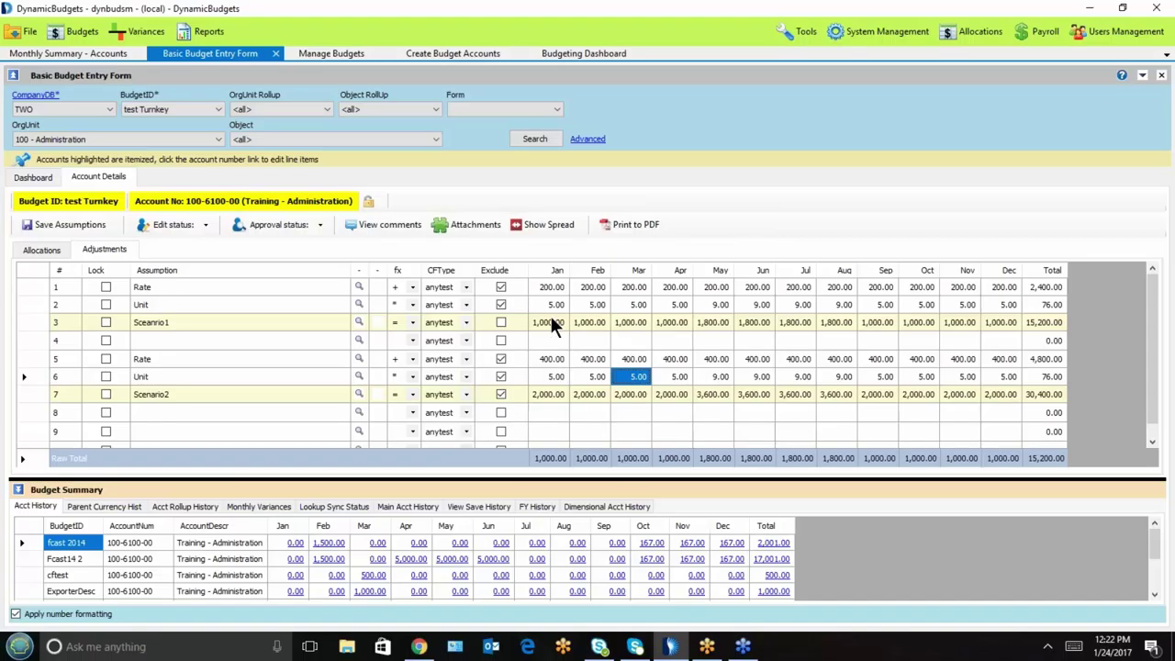
# Step: Exclude the Sceanrio1 line and include the Scenario2 line in the account total
pyautogui.click(501, 322)
pyautogui.click(501, 394)
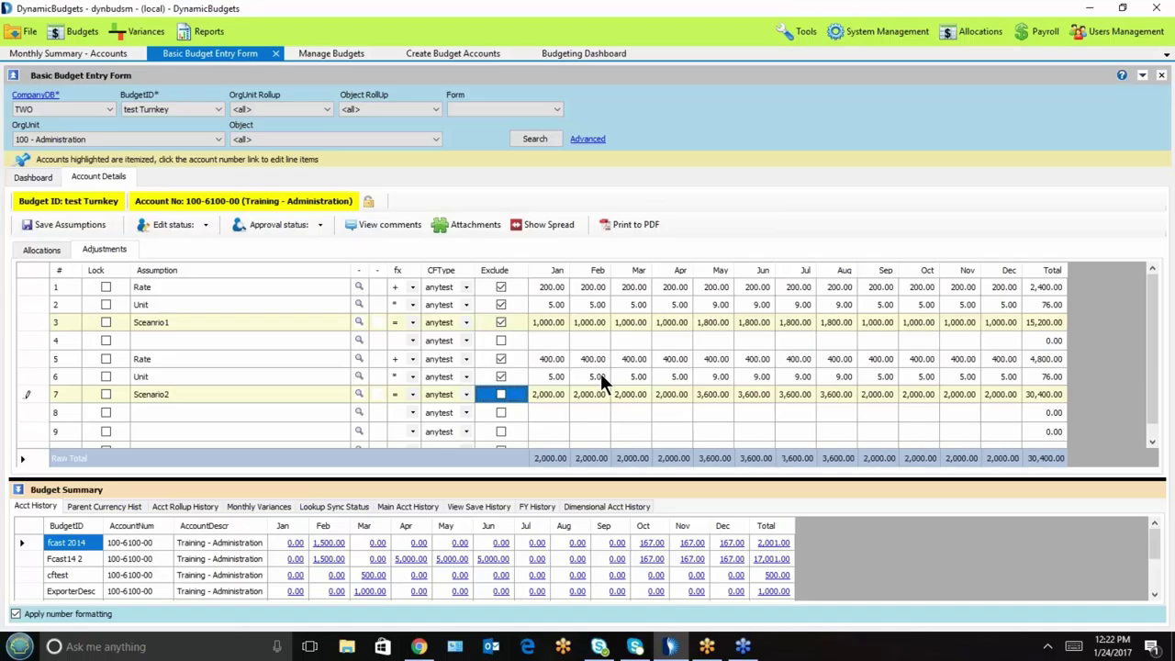
pyautogui.click(598, 376)
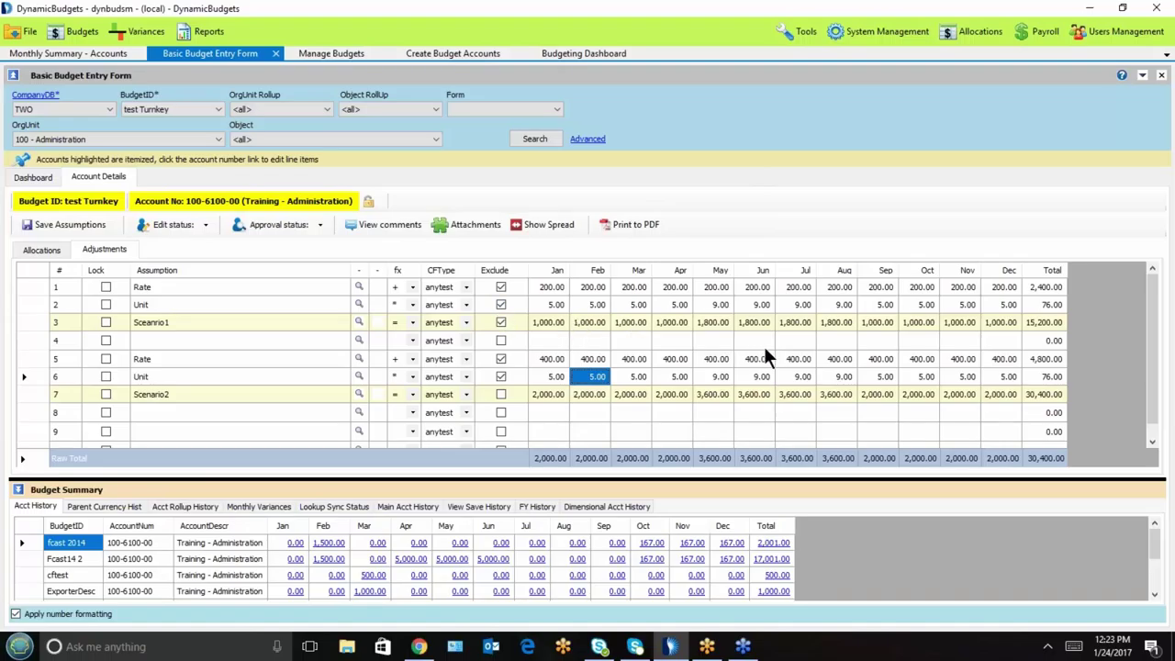
# Step: Drill down into the February 2014 Actual amount in the account history and examine its transaction details
pyautogui.click(128, 590)
pyautogui.press('Down')
pyautogui.press('Down')
pyautogui.press('Down')
pyautogui.press('Down')
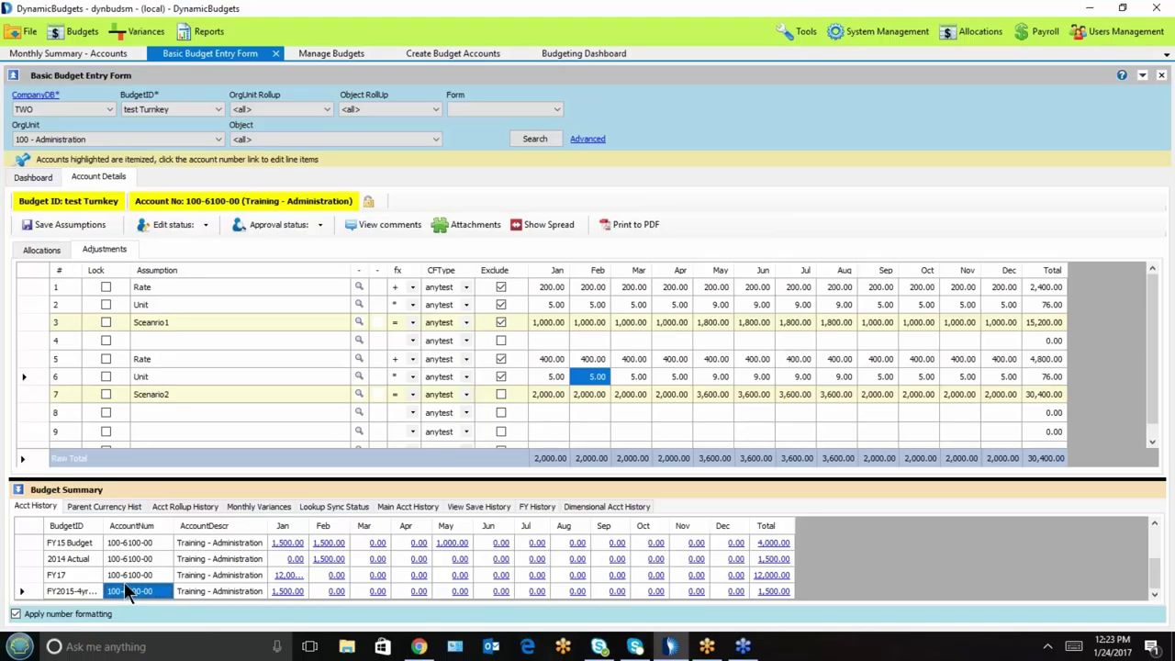
pyautogui.click(333, 561)
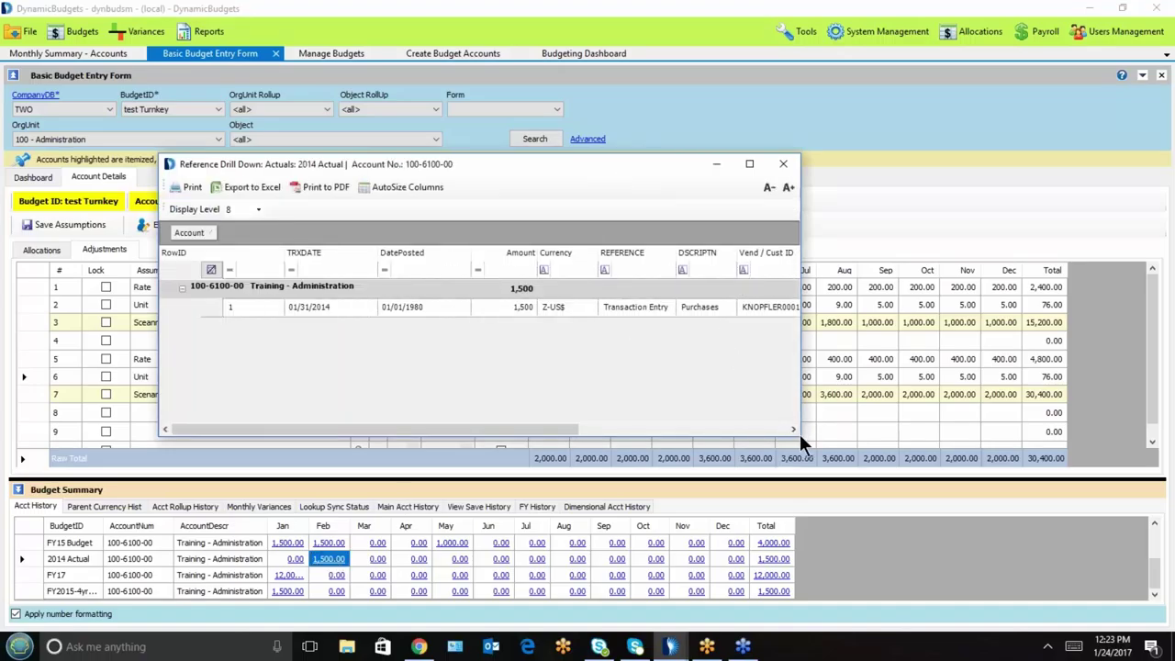
pyautogui.moveTo(797, 429); pyautogui.dragTo(1044, 494)
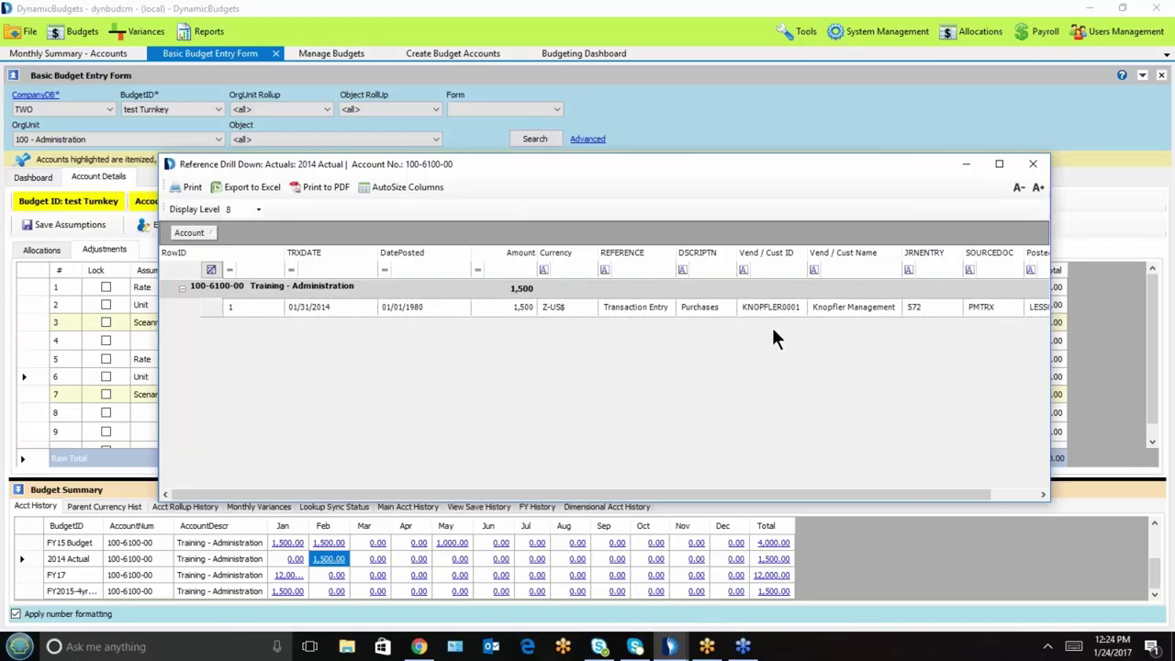
pyautogui.click(1031, 164)
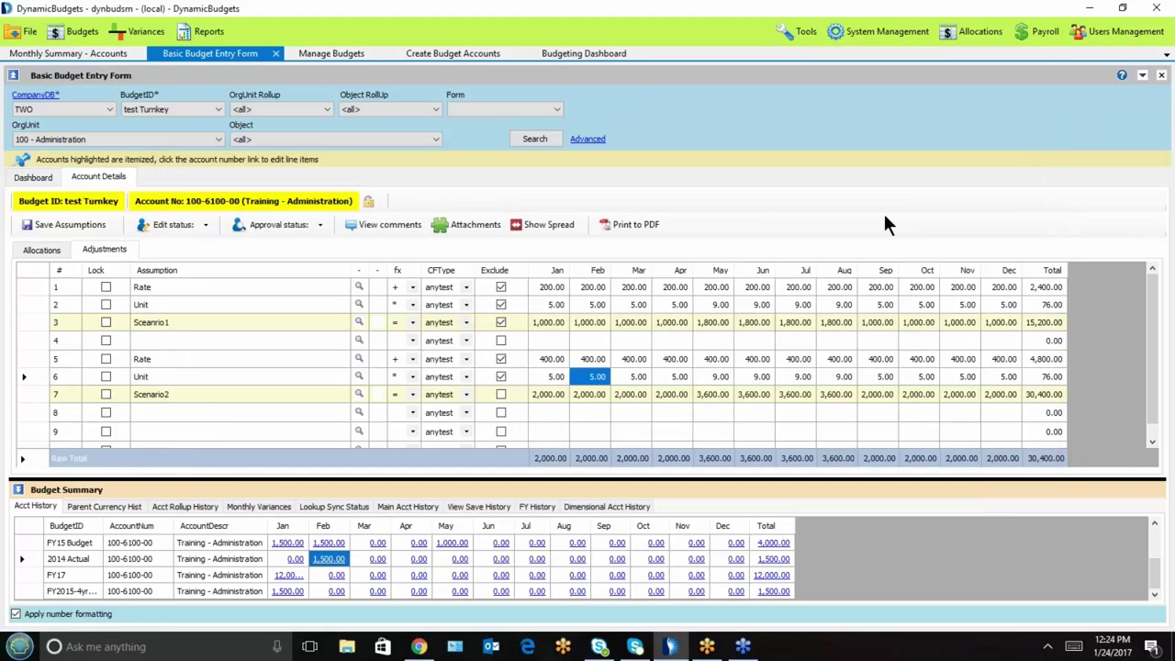
# Step: From the line 1 Rate lookup, search the 2014 Actual budget and add Employee Benefits - Administration to the data shopping cart
pyautogui.click(268, 330)
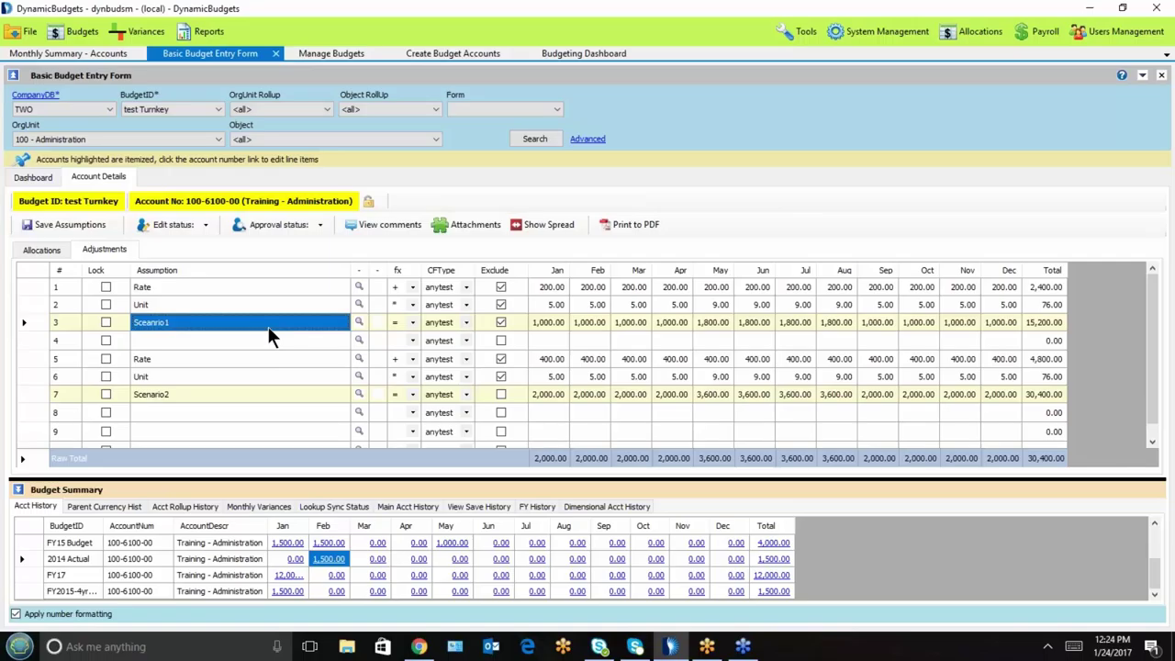
pyautogui.click(359, 286)
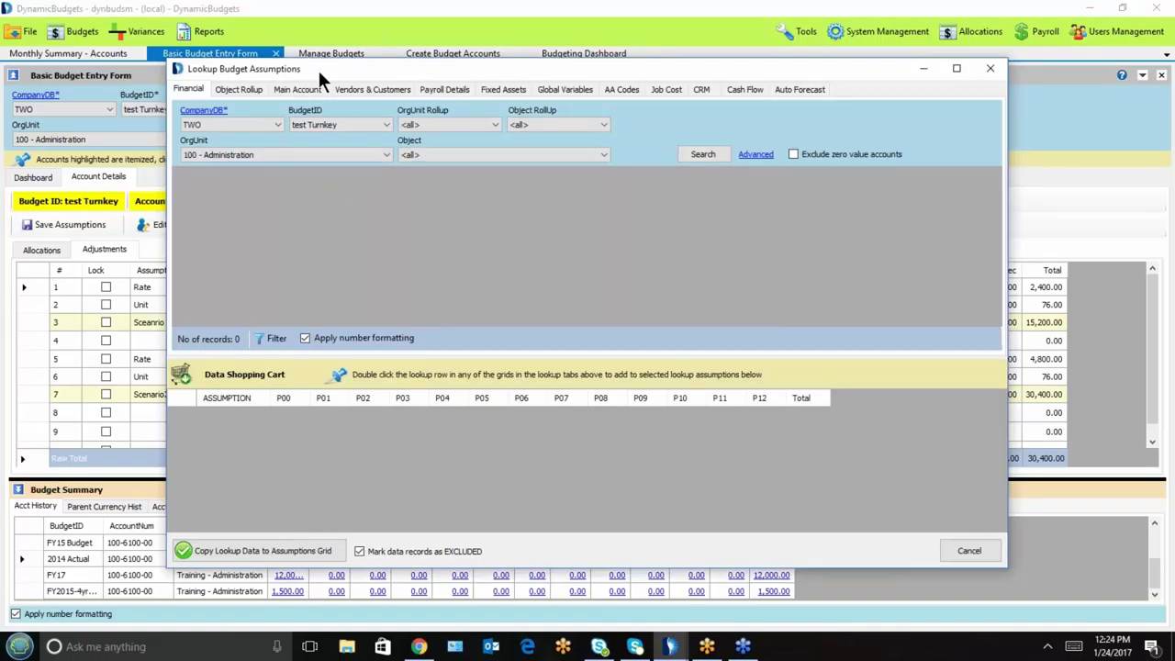
pyautogui.moveTo(325, 68); pyautogui.dragTo(296, 85)
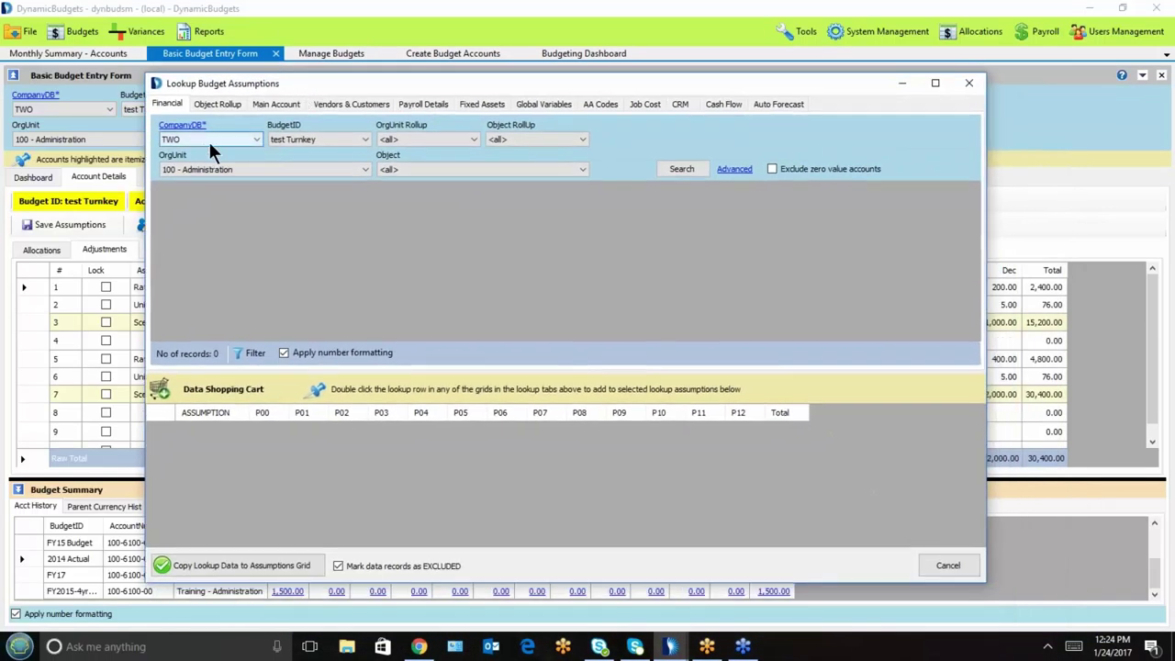
pyautogui.click(327, 140)
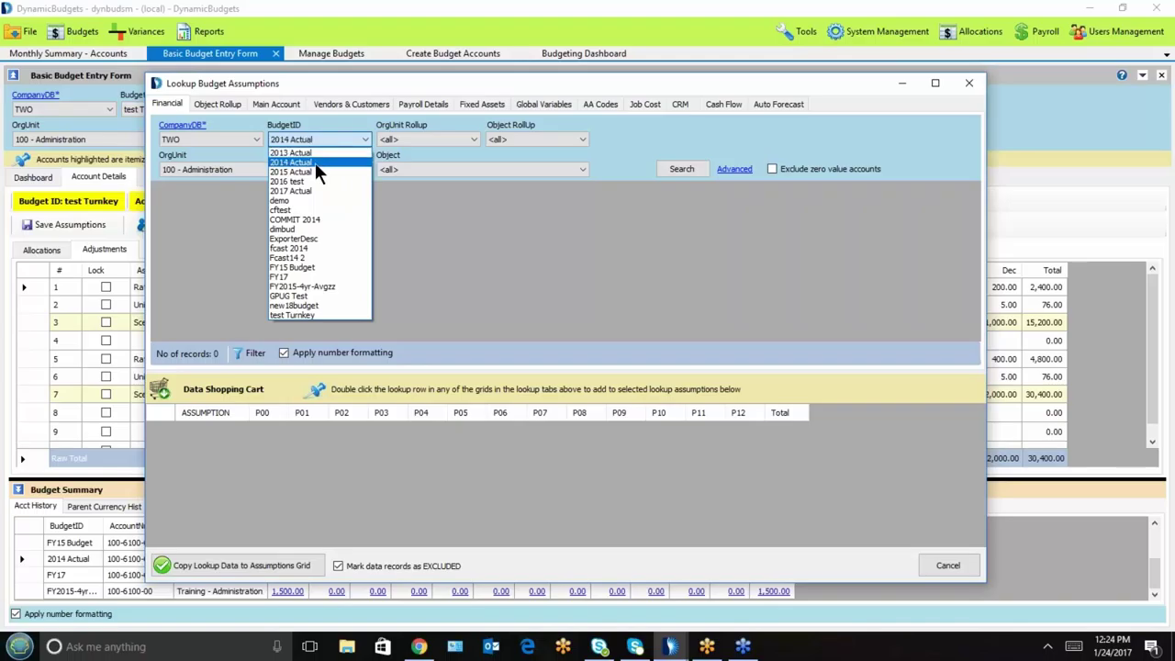
pyautogui.click(315, 163)
pyautogui.click(681, 168)
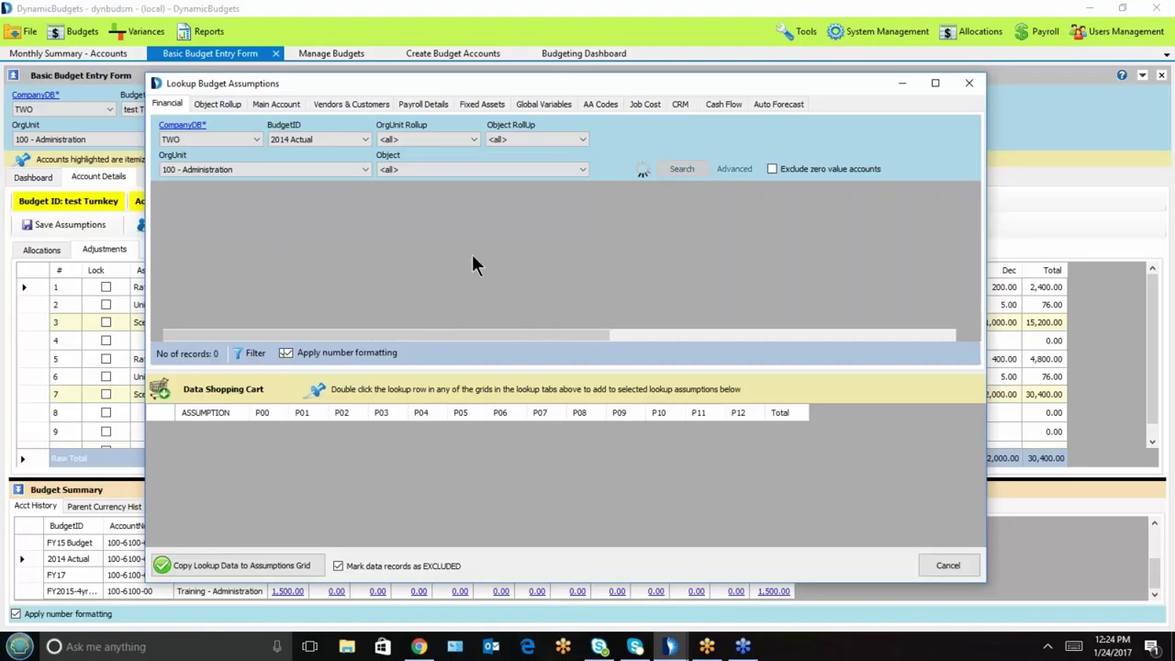
pyautogui.moveTo(587, 333); pyautogui.dragTo(714, 318)
pyautogui.doubleClick(714, 318)
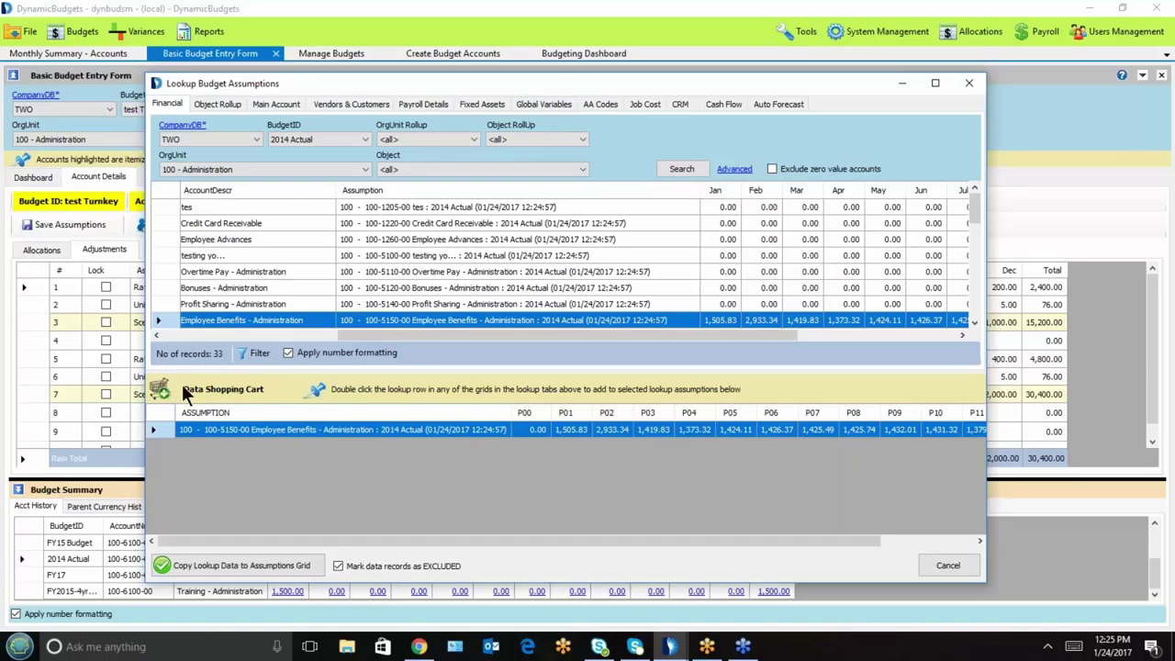
# Step: Add the global variable Corporate approved Inflation rate for 2015zg to the cart and copy the lookup data to the assumptions grid
pyautogui.click(545, 103)
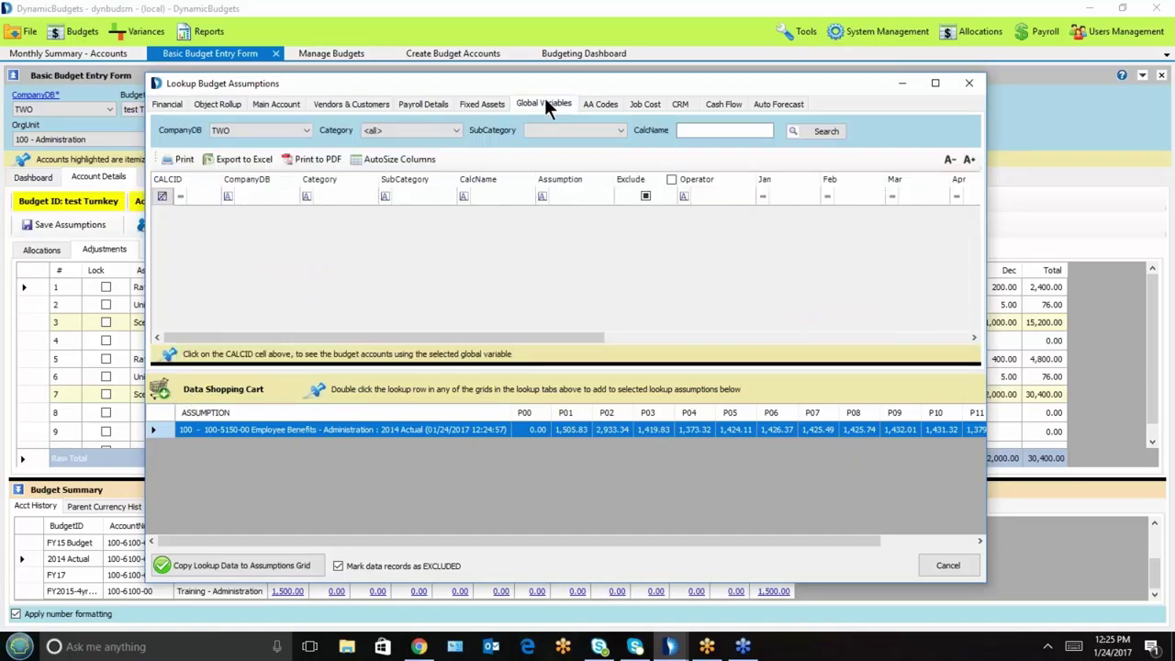
pyautogui.click(806, 130)
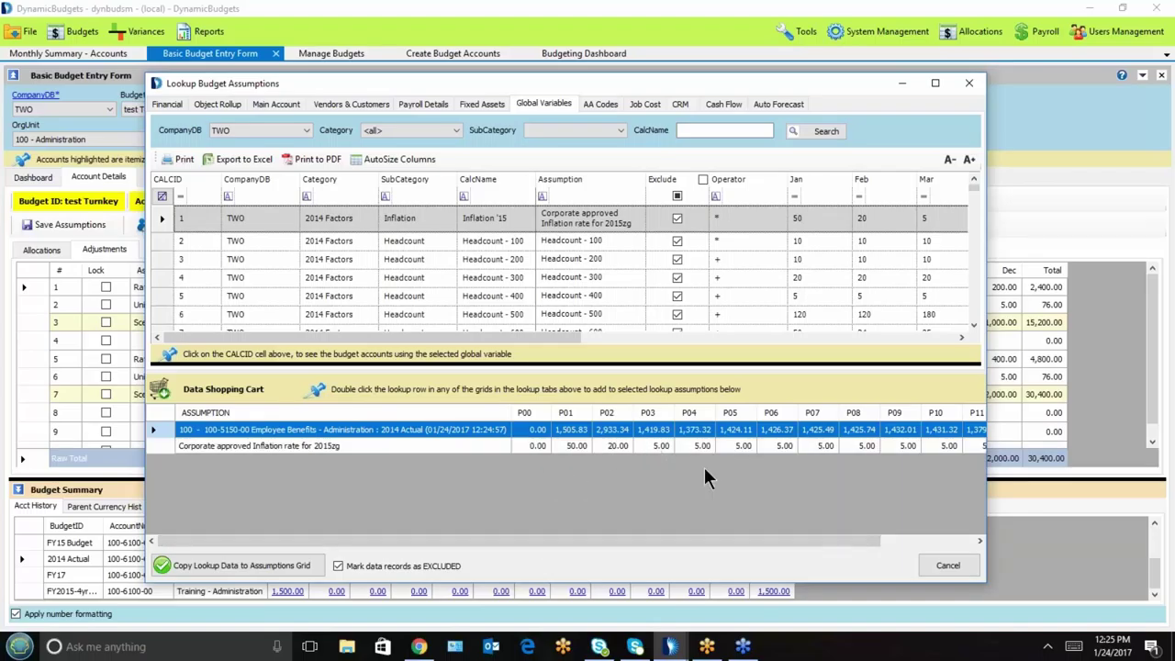
pyautogui.click(264, 565)
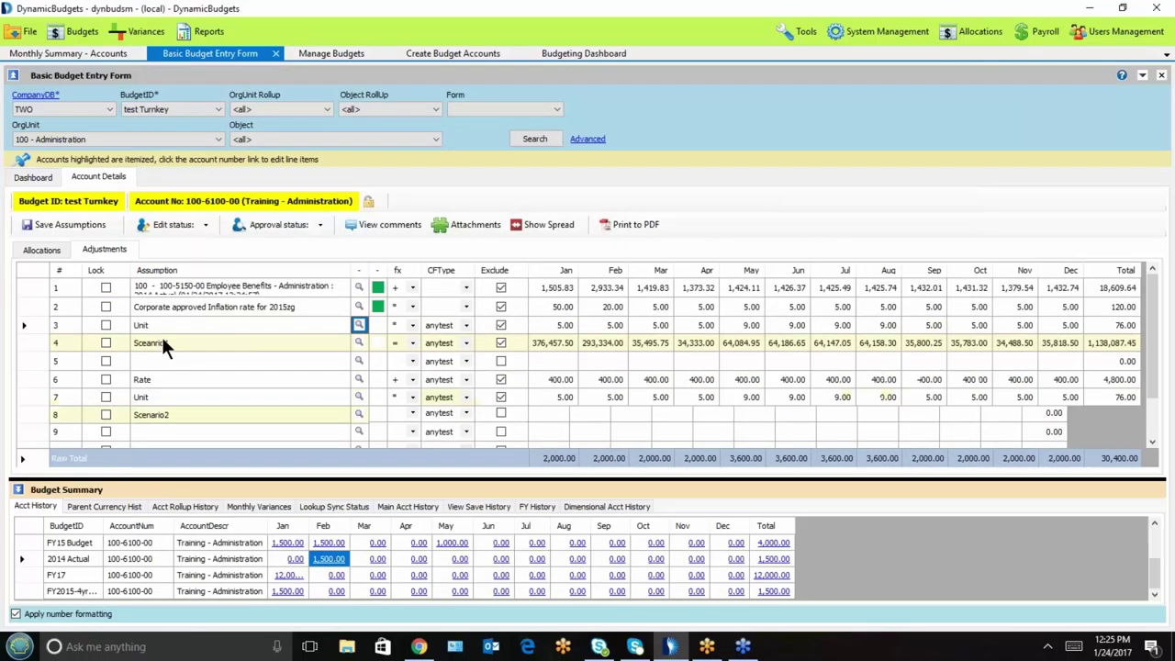
# Step: Delete the Unit assumption on line 3, directly above Sceanrio1
pyautogui.click(30, 317)
pyautogui.rightClick(31, 320)
pyautogui.click(63, 327)
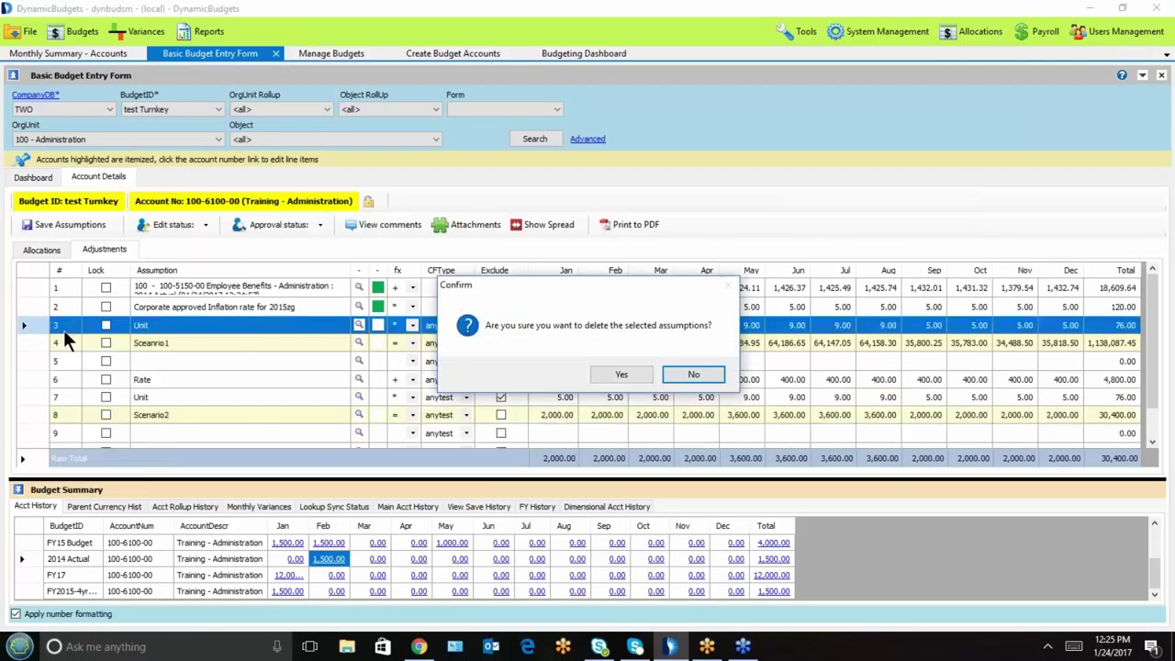
pyautogui.click(623, 371)
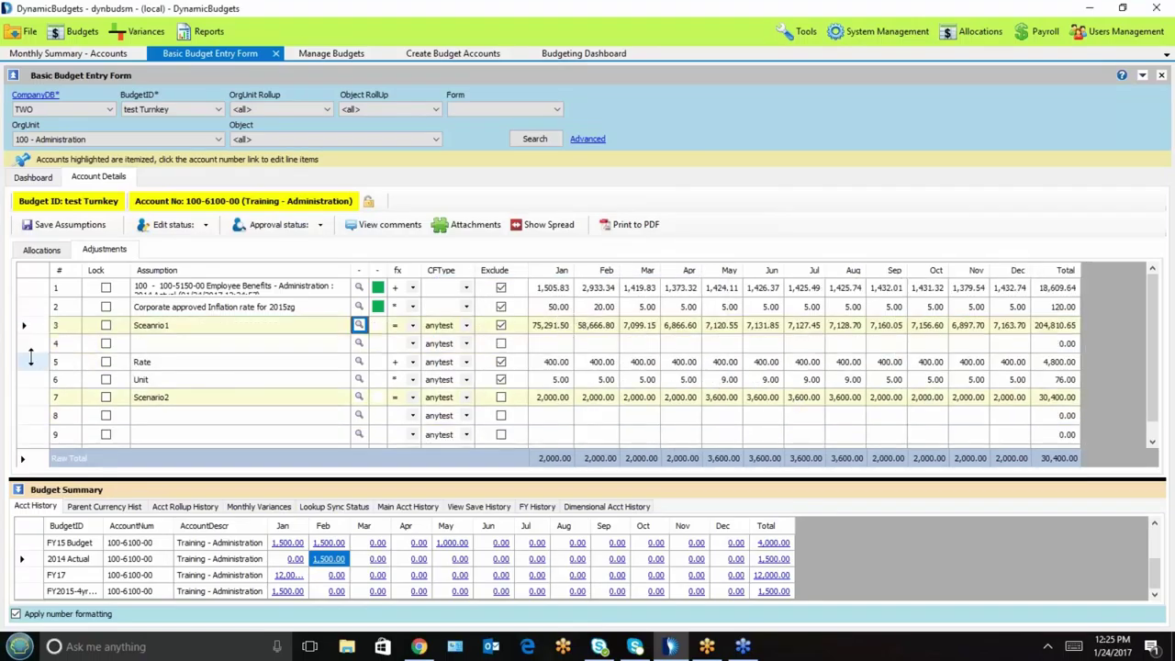
# Step: Set the January inflation rate on line 2 to 1.03 and fill it across through December
pyautogui.click(557, 305)
pyautogui.write('1.03')
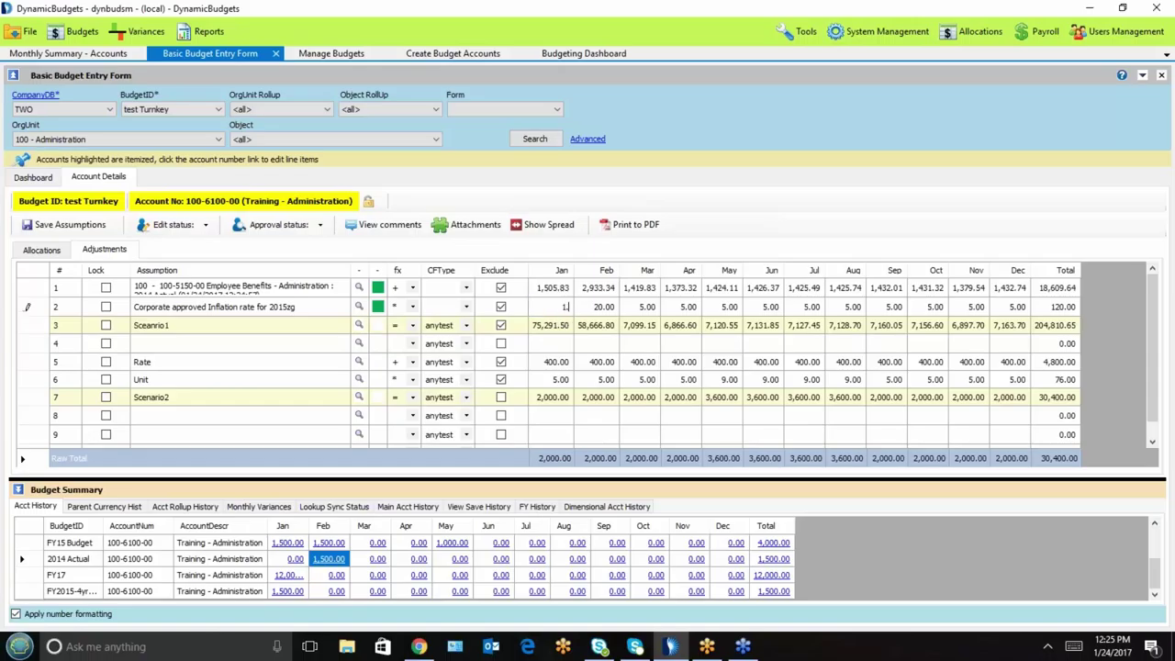
pyautogui.press('Return')
pyautogui.click(549, 306)
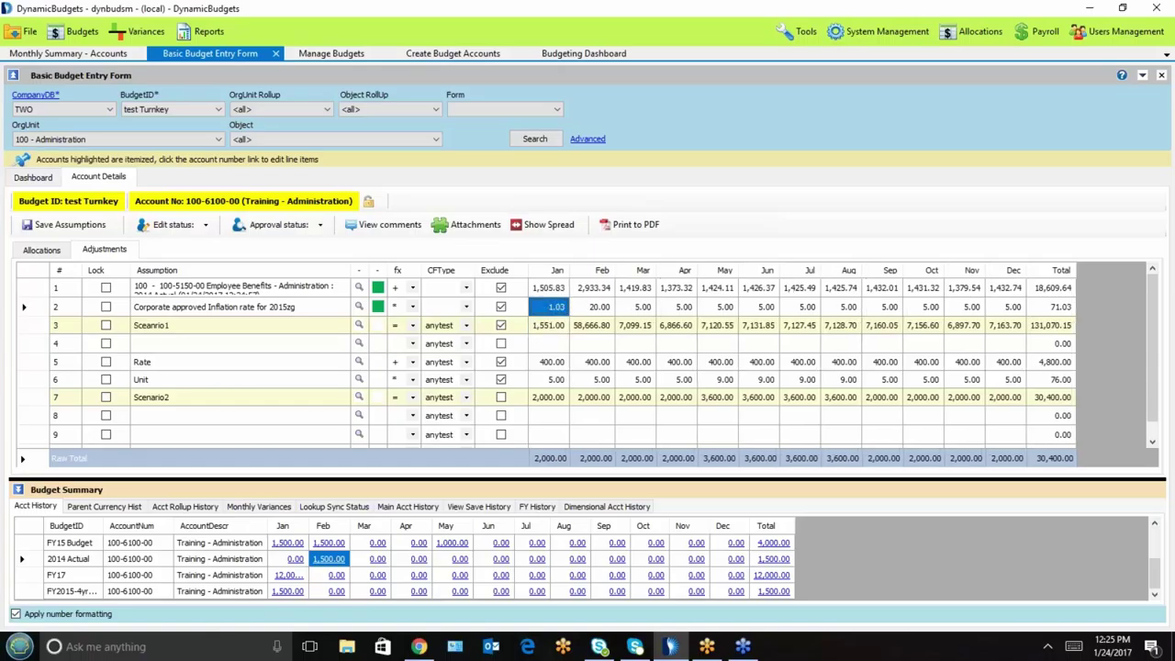
pyautogui.moveTo(548, 307); pyautogui.dragTo(1046, 307)
pyautogui.hotkey('ctrl', 'r')
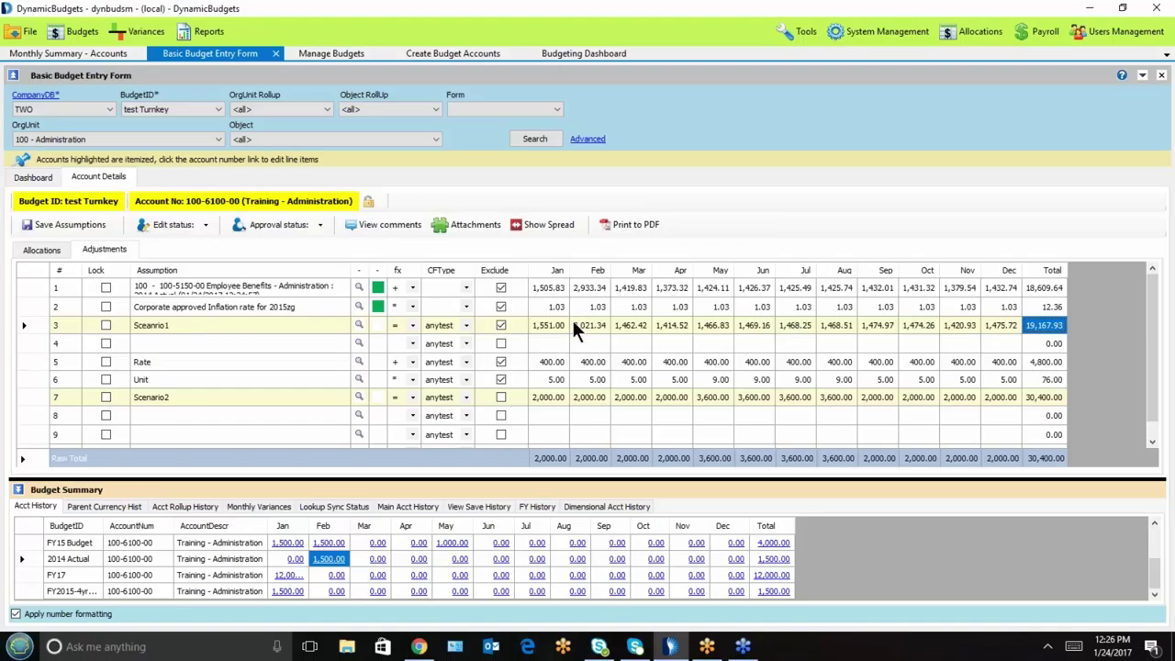
# Step: Delete the Rate, Unit and Scenario2 assumptions on lines 5 to 7
pyautogui.moveTo(28, 362); pyautogui.dragTo(35, 394)
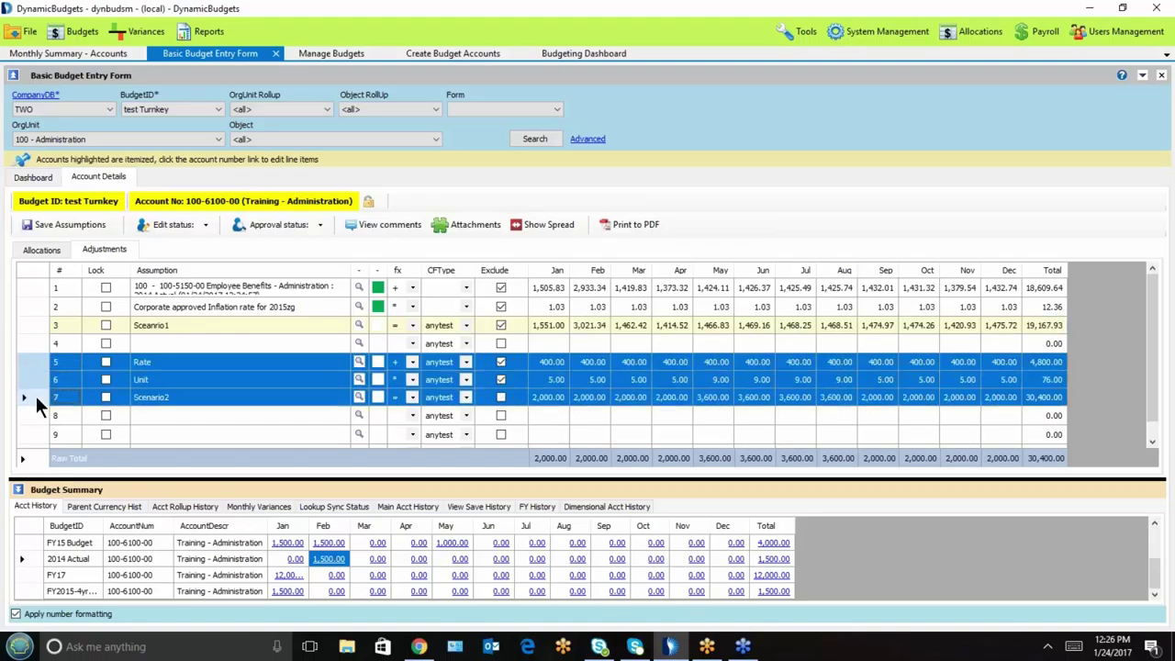
pyautogui.rightClick(35, 399)
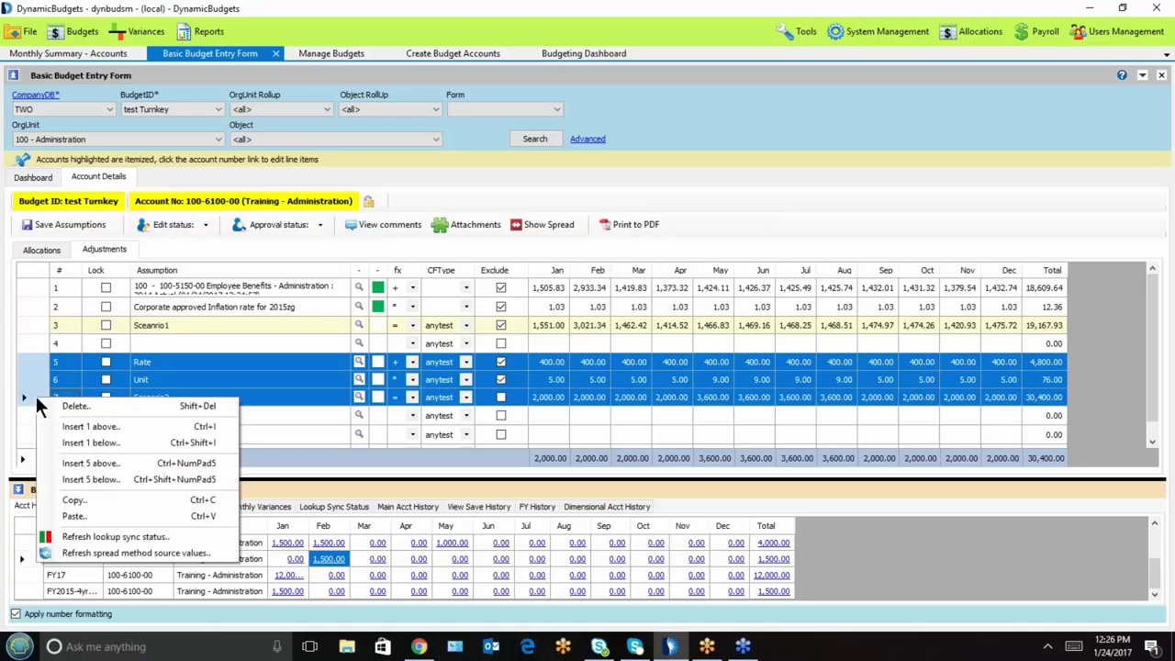
pyautogui.click(87, 408)
pyautogui.click(640, 376)
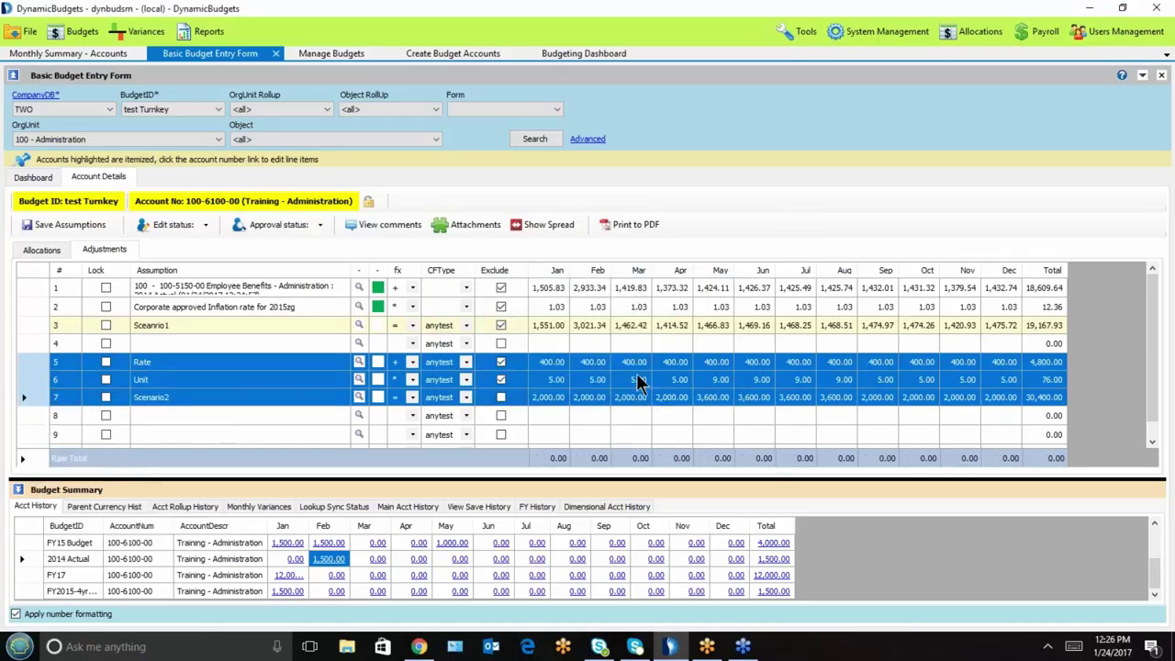
# Step: Enter 25000 for March on line 5 and name that assumption OSHA SAafety
pyautogui.click(552, 362)
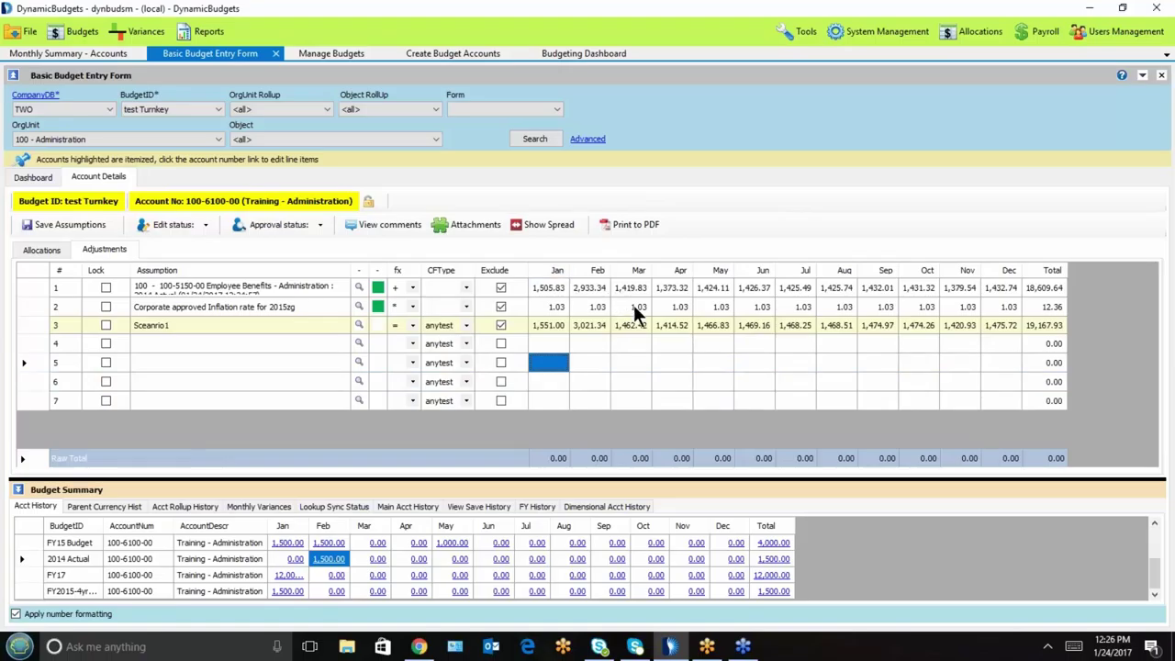
pyautogui.click(629, 365)
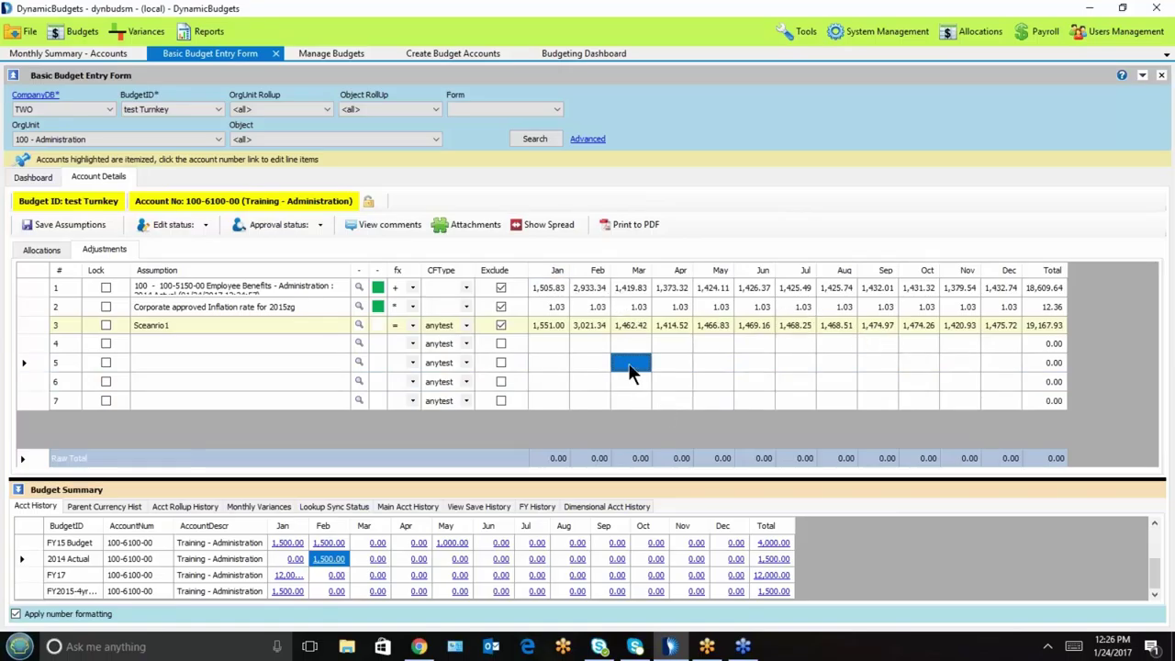
pyautogui.write('25000')
pyautogui.click(183, 363)
pyautogui.write('OSHA ')
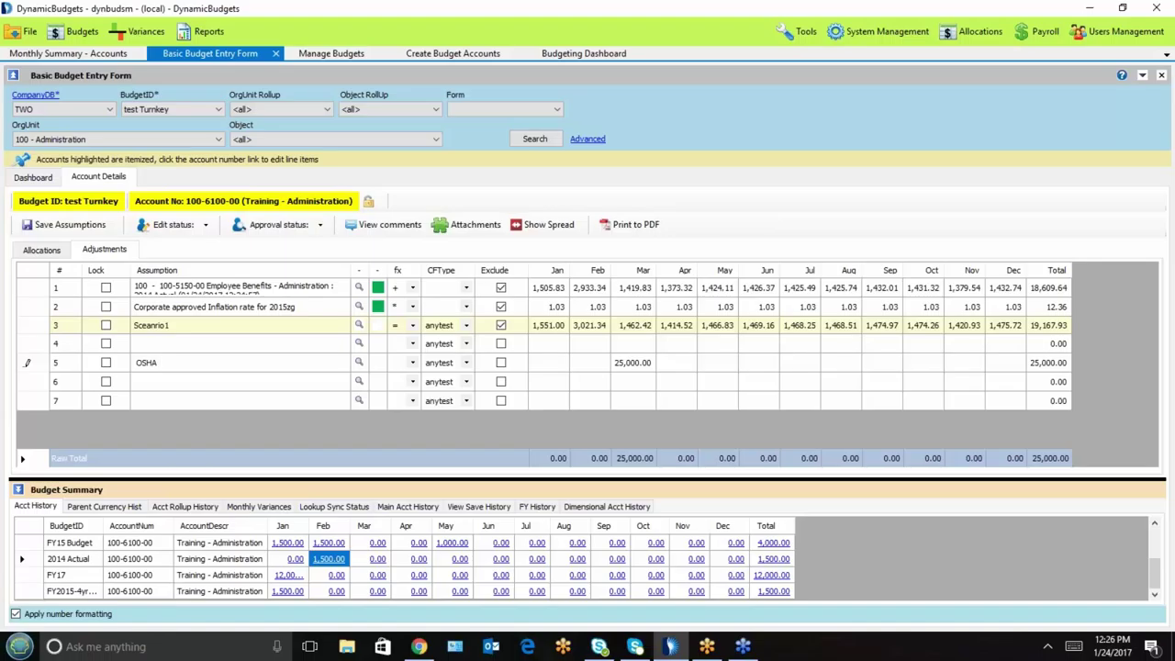
pyautogui.write('SAafety')
pyautogui.press('Return')
pyautogui.click(640, 362)
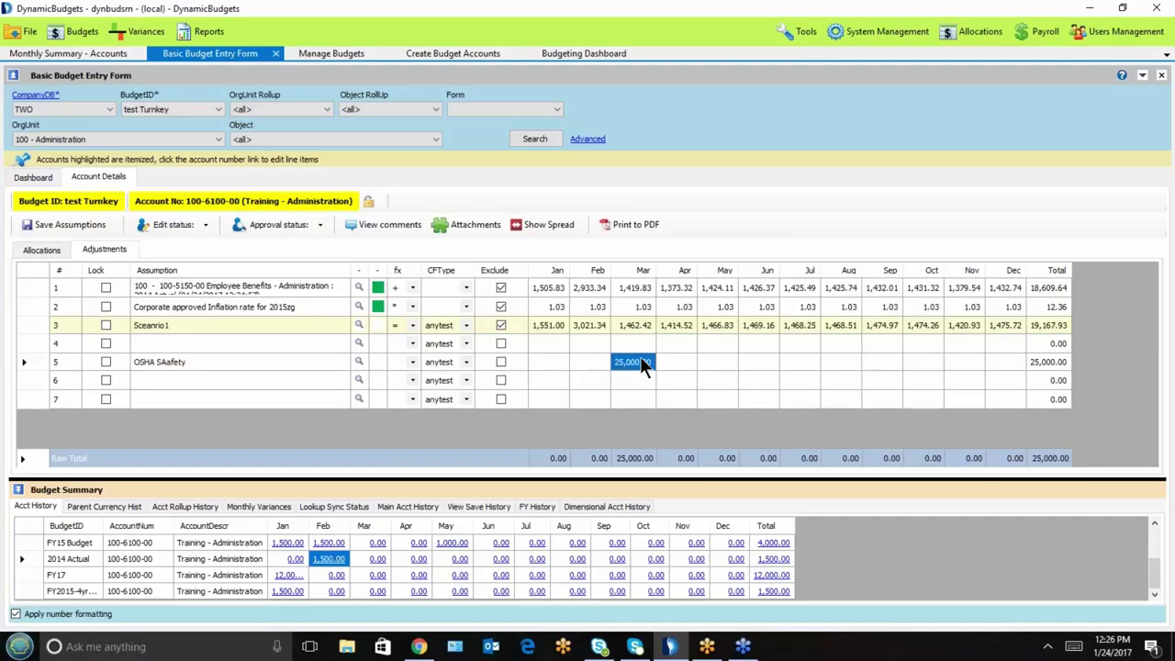
# Step: Enter 7800 for August on line 6 and save the account's assumptions
pyautogui.click(825, 381)
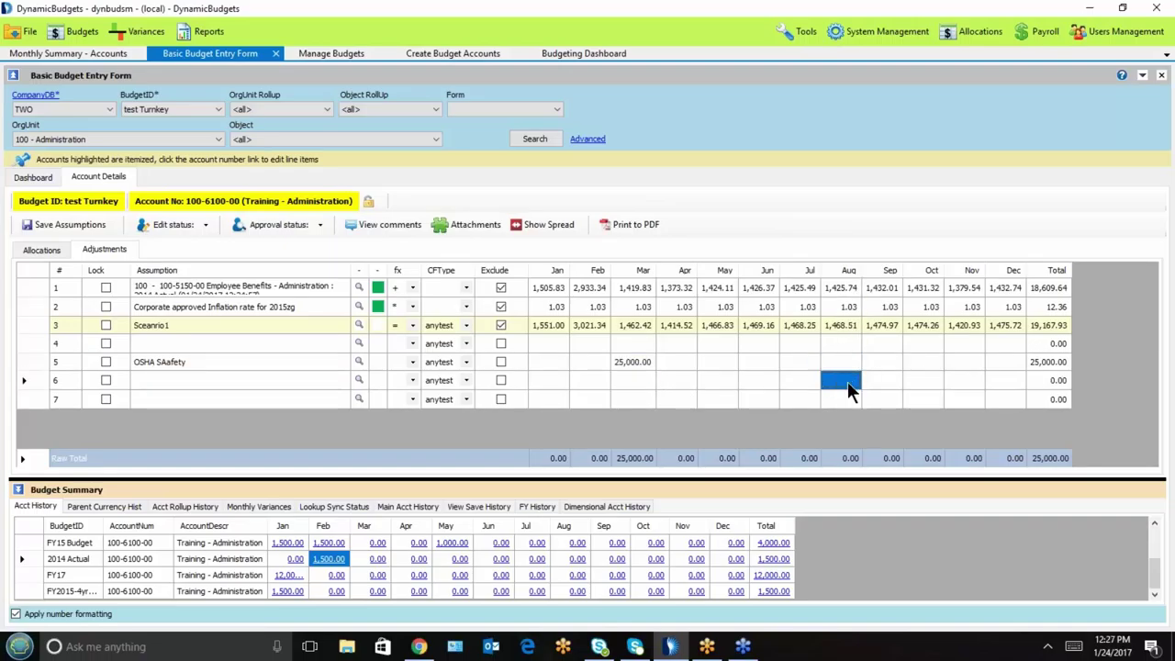
pyautogui.write('7800')
pyautogui.press('Return')
pyautogui.click(218, 383)
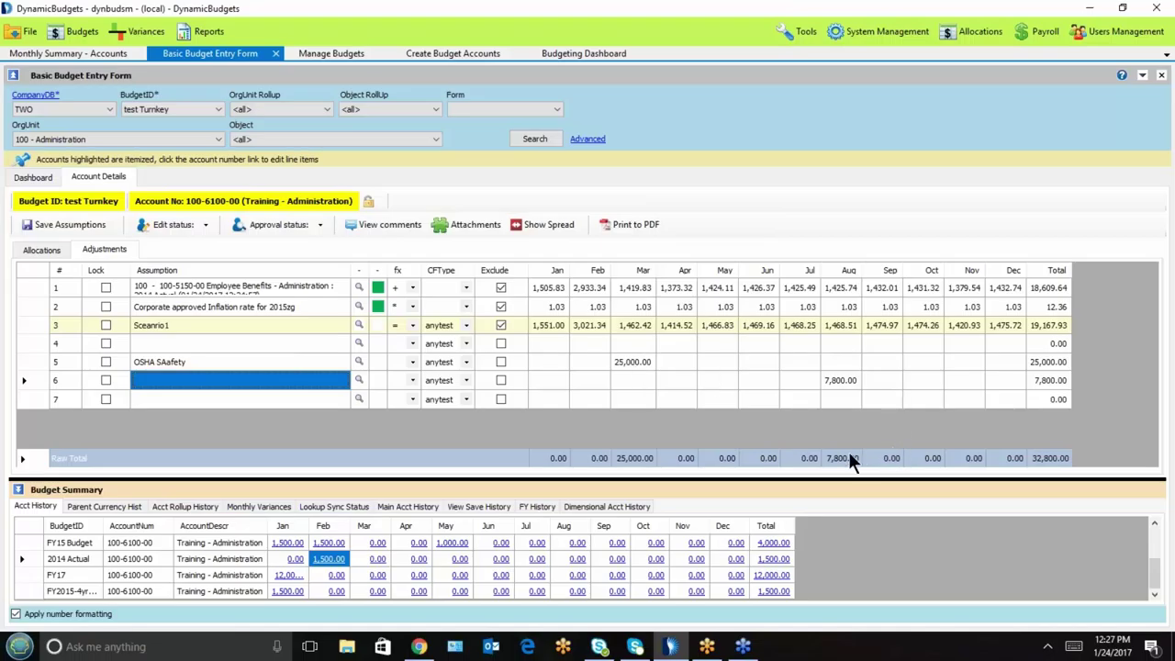
pyautogui.click(1054, 462)
pyautogui.click(55, 225)
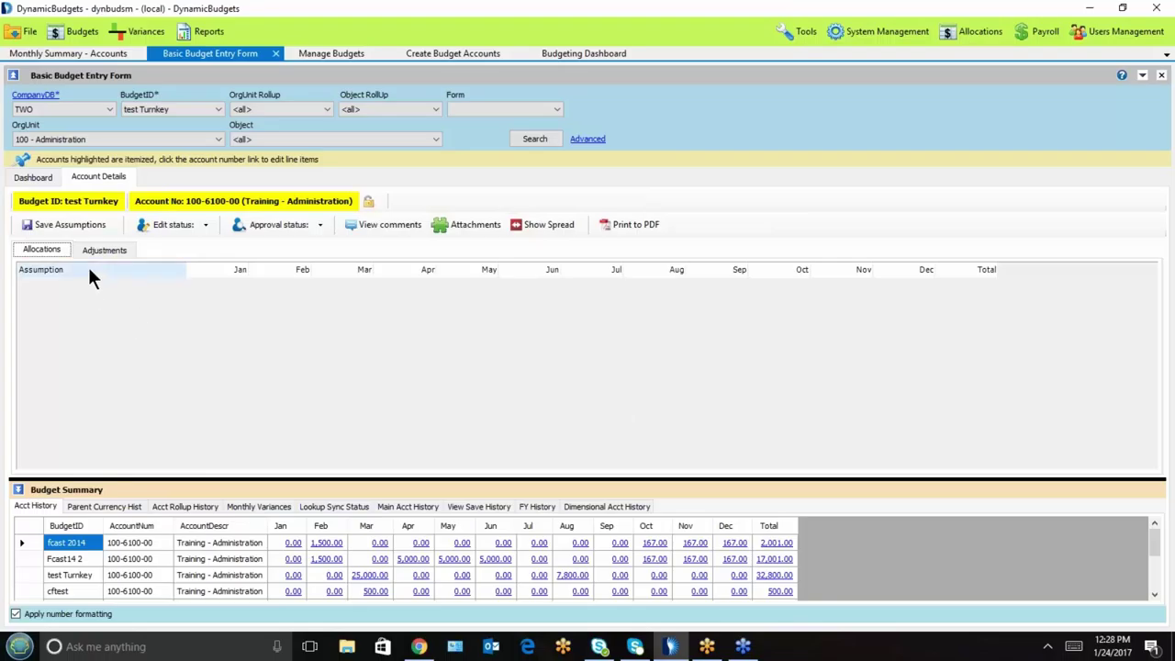
# Step: Return to the account dashboard and enter 500 for February on Supplies/Rental - Administration
pyautogui.click(35, 174)
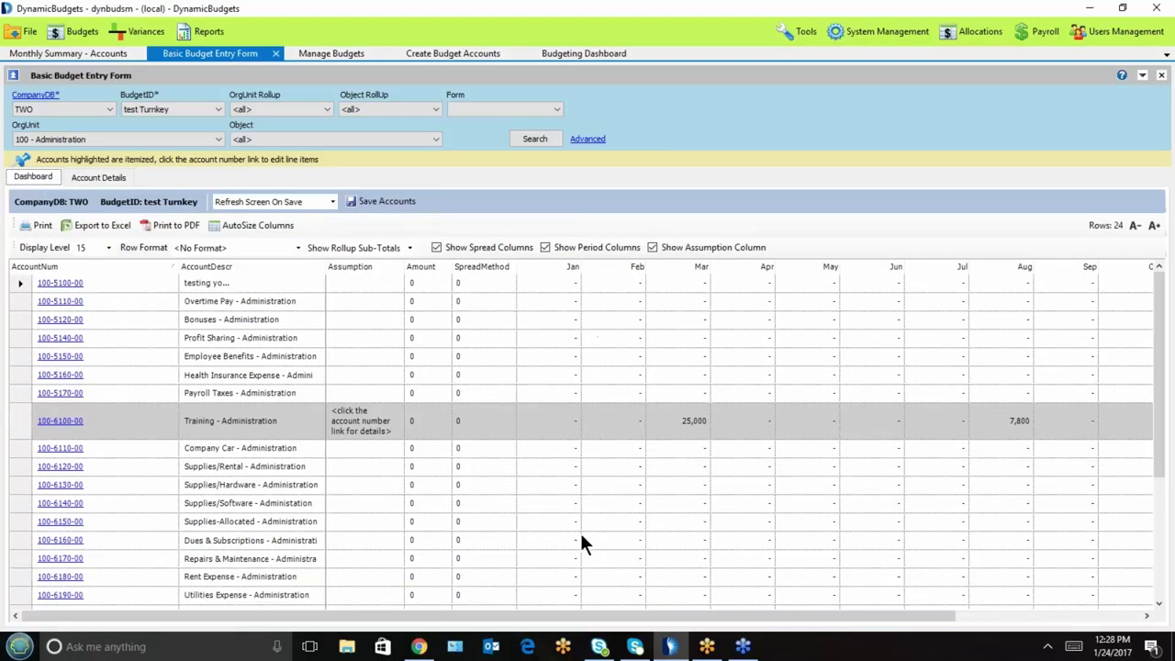
pyautogui.click(578, 501)
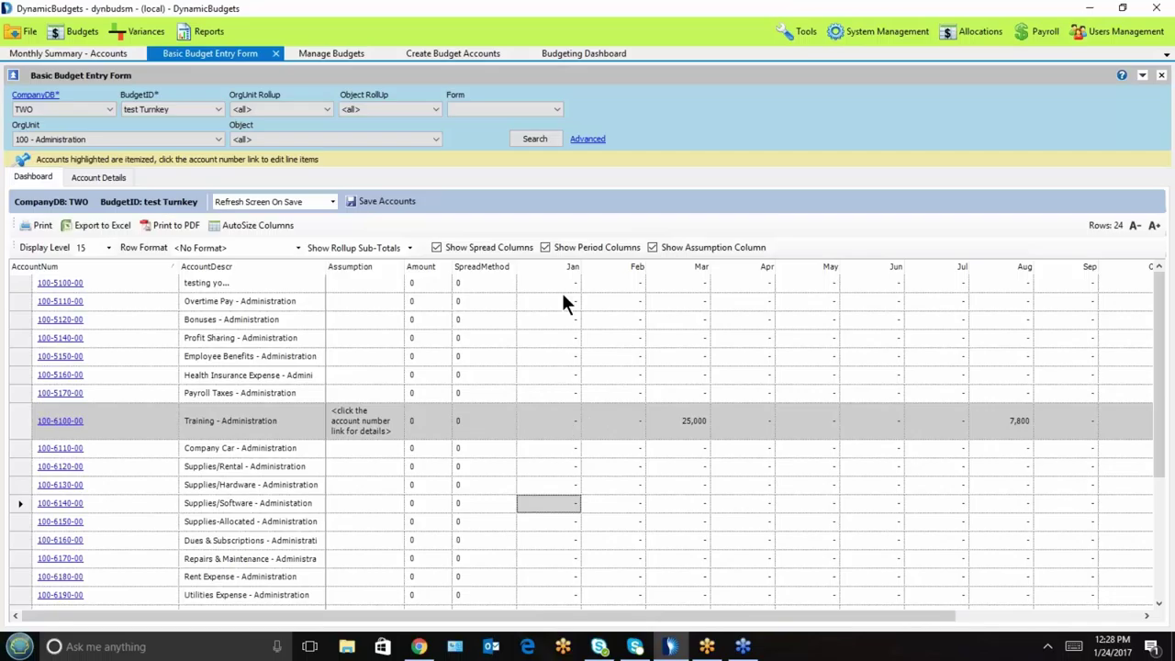
pyautogui.click(586, 466)
pyautogui.write('500')
pyautogui.press('Return')
pyautogui.press('Up')
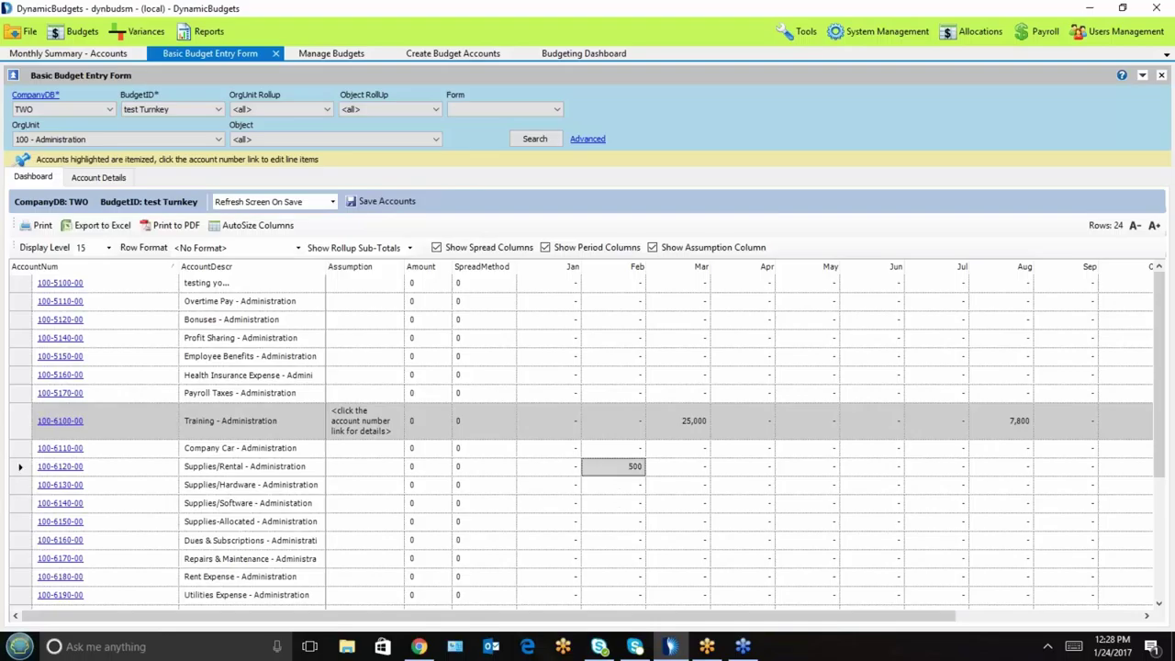
# Step: Fill the February 500 down to Supplies-Allocated - Administration and across through June
pyautogui.hotkey('shift', 'Down')
pyautogui.hotkey('shift', 'Down')
pyautogui.hotkey('shift', 'Down')
pyautogui.hotkey('shift', 'Right')
pyautogui.hotkey('shift', 'Right')
pyautogui.hotkey('shift', 'Right')
pyautogui.hotkey('shift', 'Right')
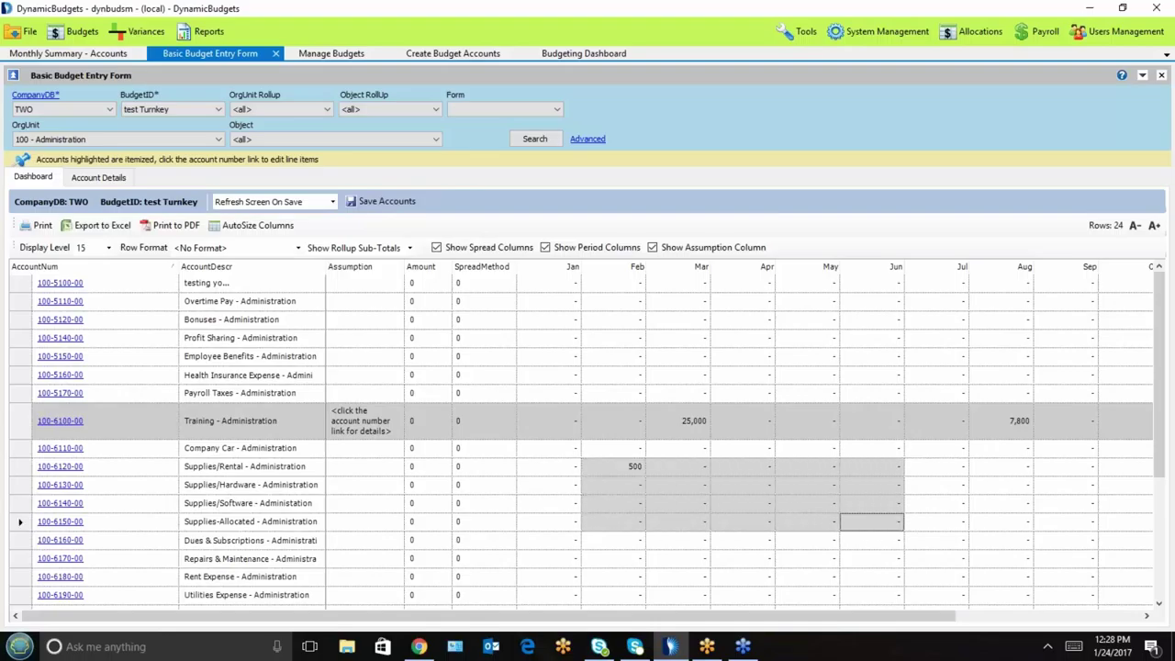
pyautogui.hotkey('ctrl', 'd')
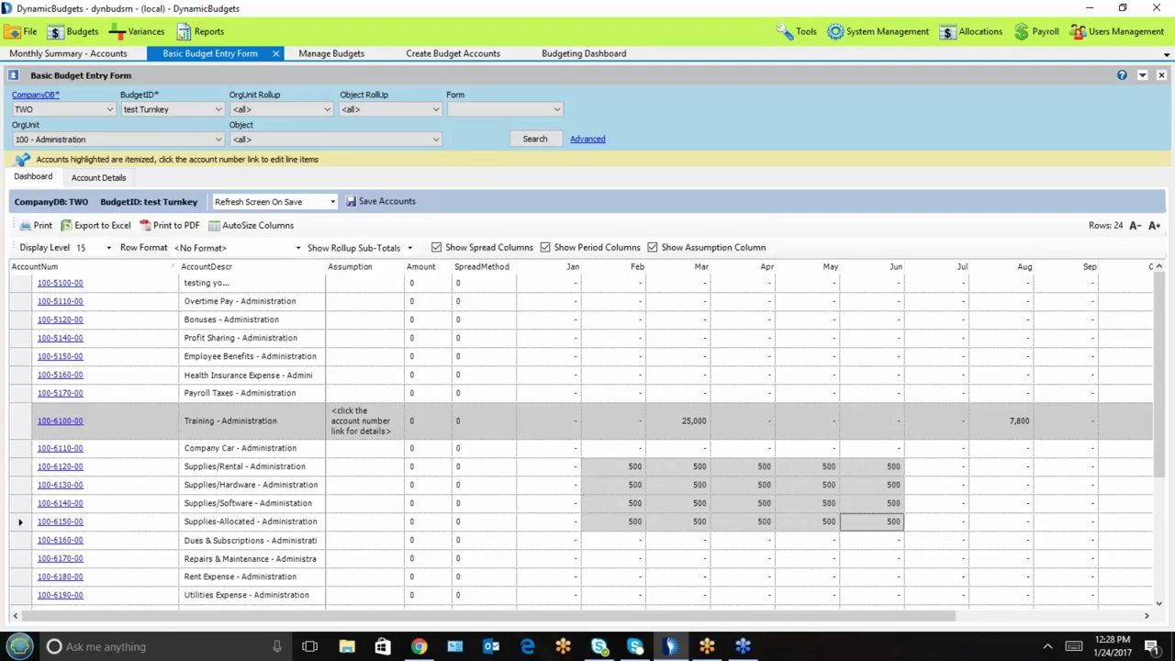
# Step: Set February for Supplies/Software - Administration to 600, then open the Training - Administration account, discarding the unsaved dashboard changes
pyautogui.click(612, 501)
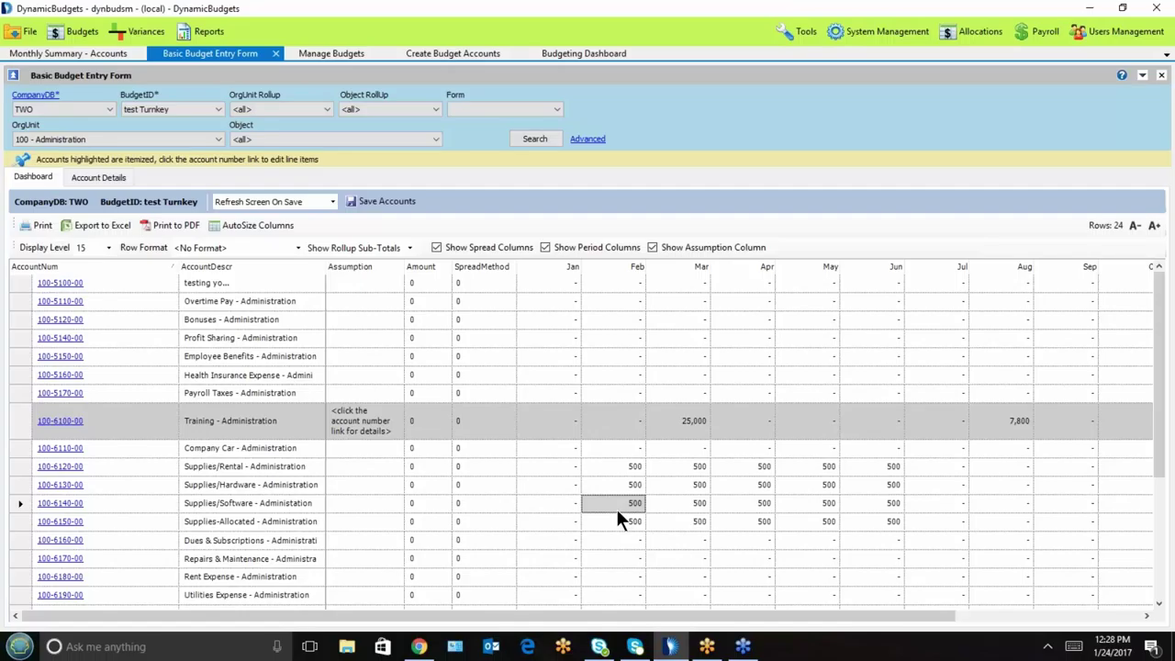
pyautogui.write('600')
pyautogui.press('Return')
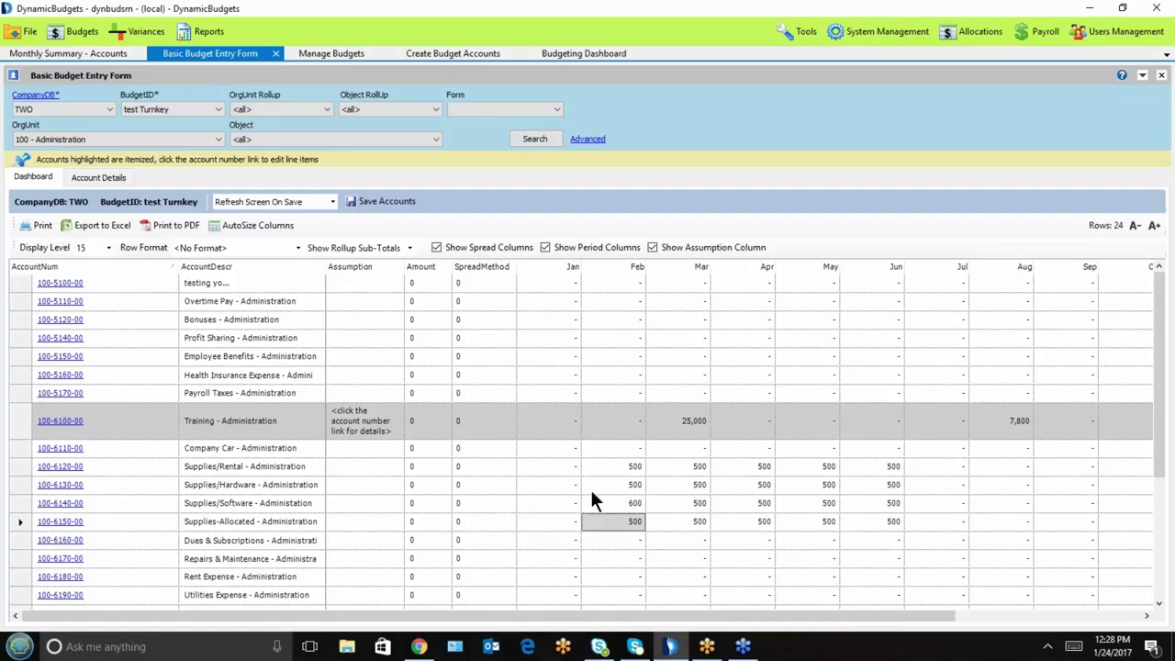
pyautogui.click(66, 422)
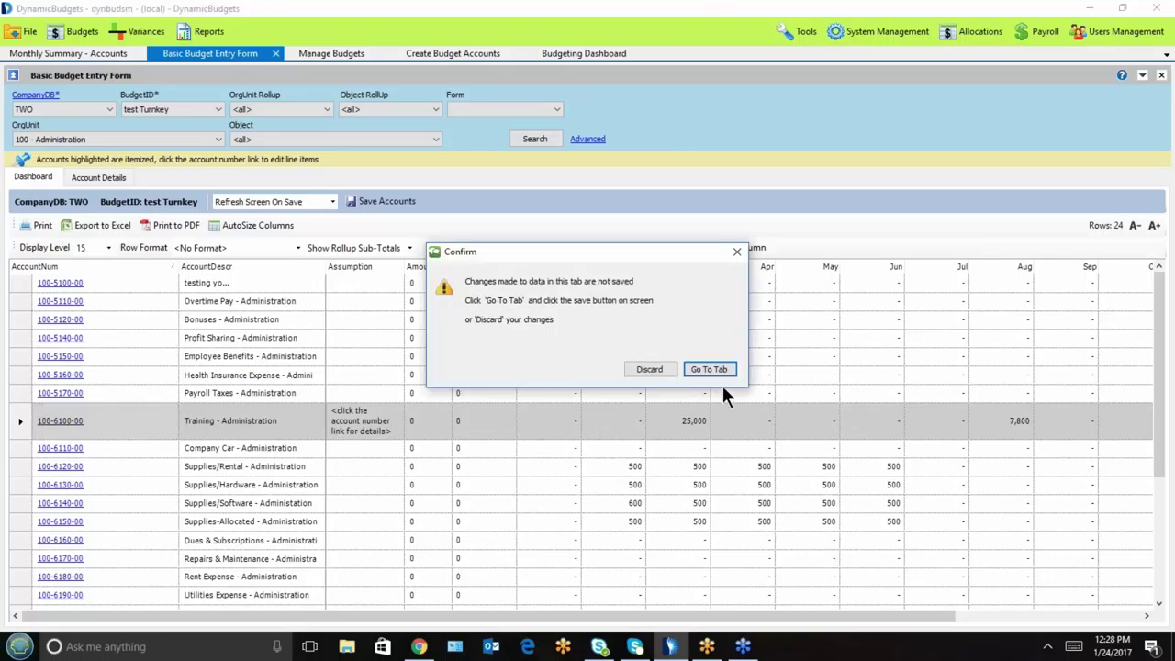
pyautogui.click(649, 370)
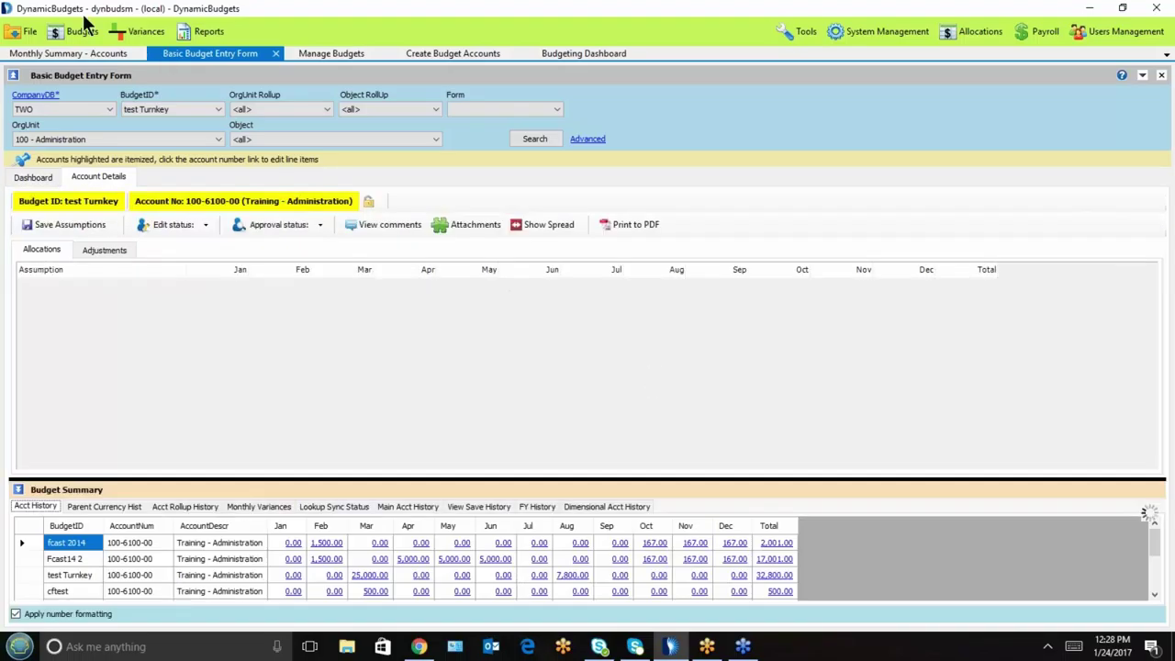
# Step: Open Custom Budget Entry and load the annual form for org unit 100 - Administration
pyautogui.click(71, 31)
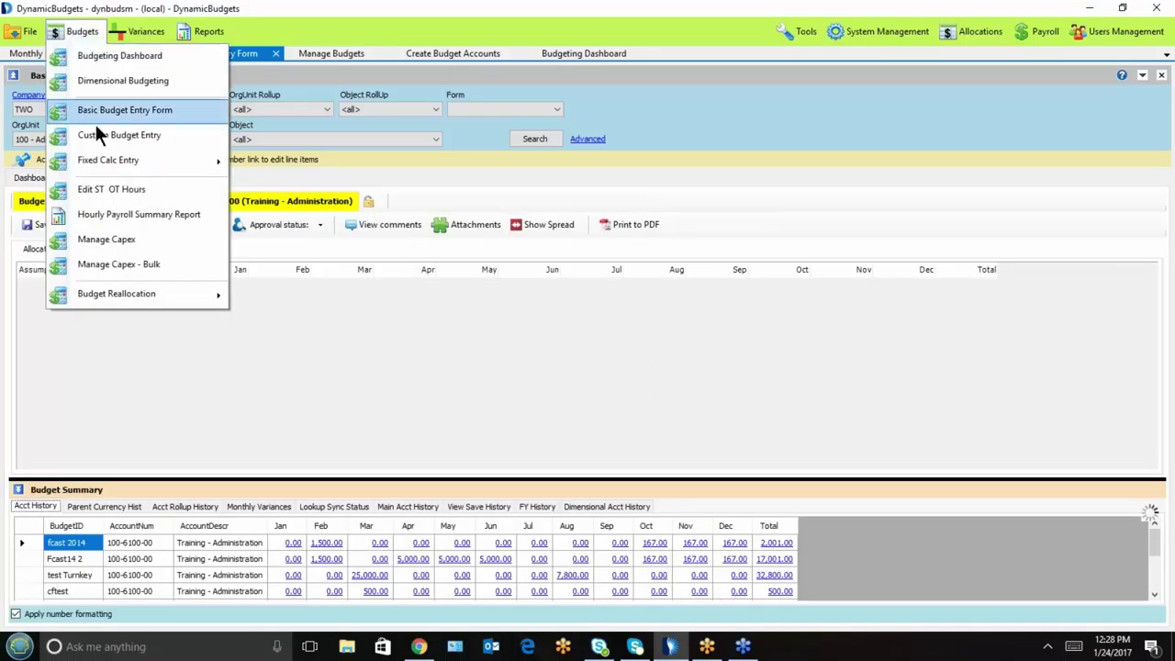
pyautogui.click(126, 135)
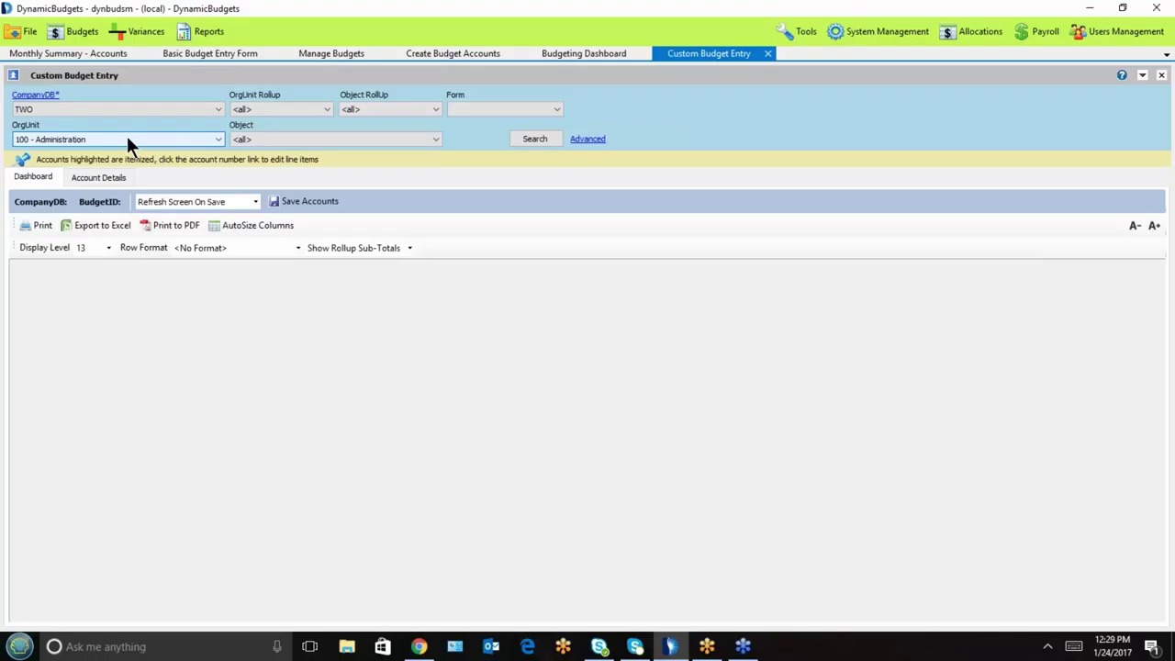
pyautogui.click(490, 110)
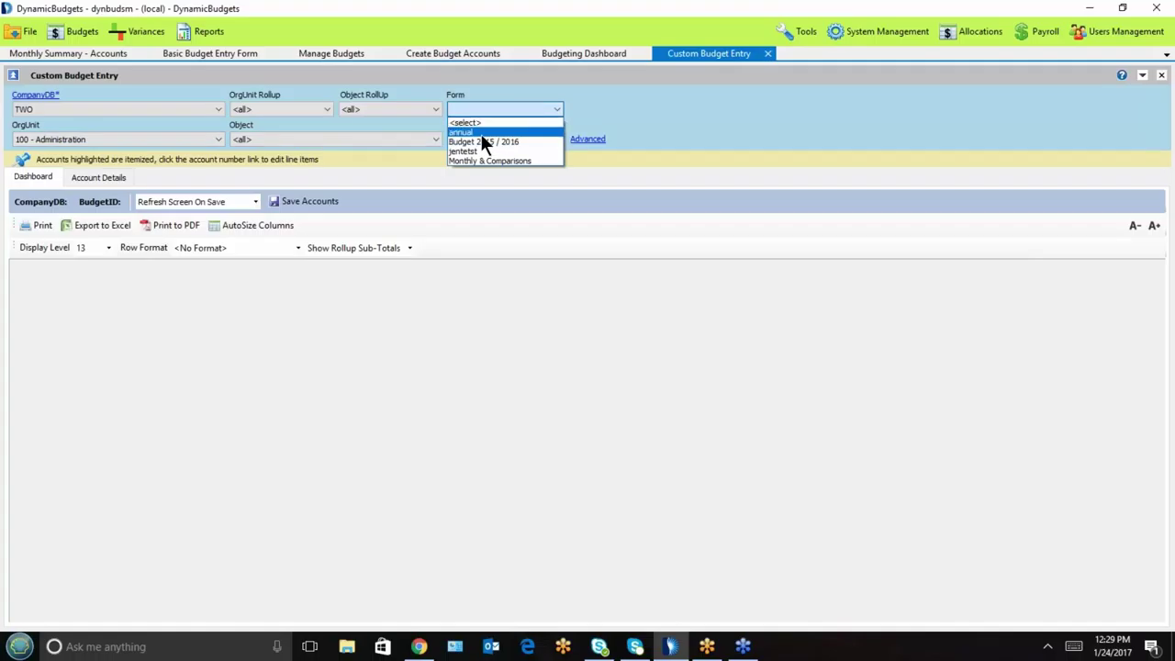
pyautogui.click(480, 133)
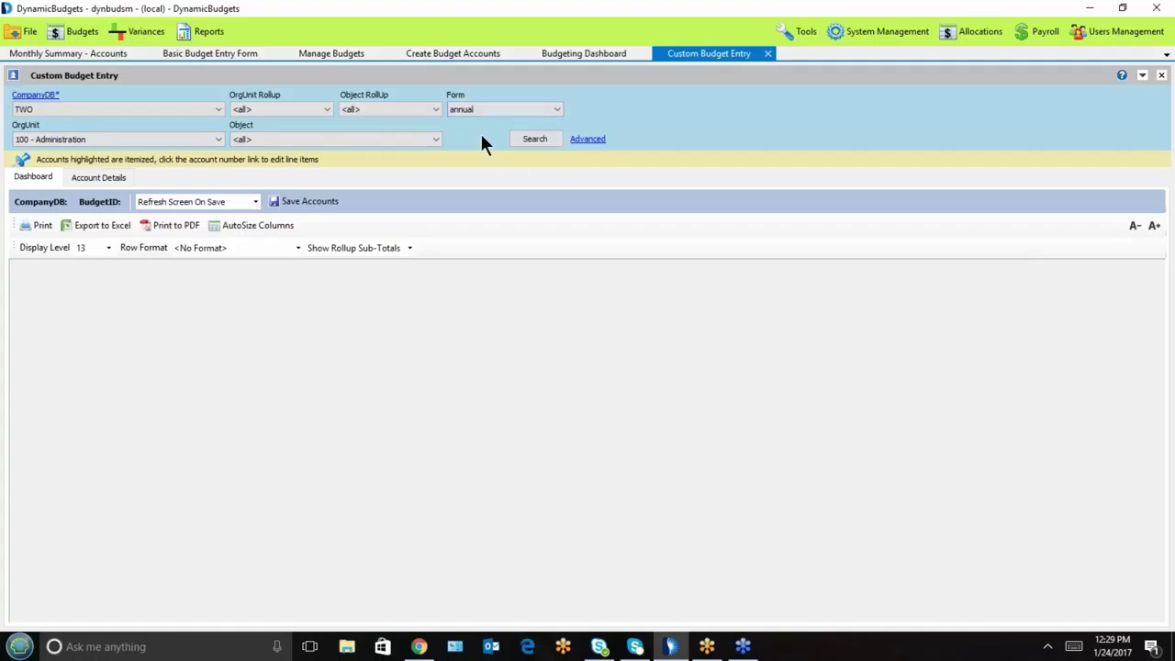
pyautogui.click(547, 143)
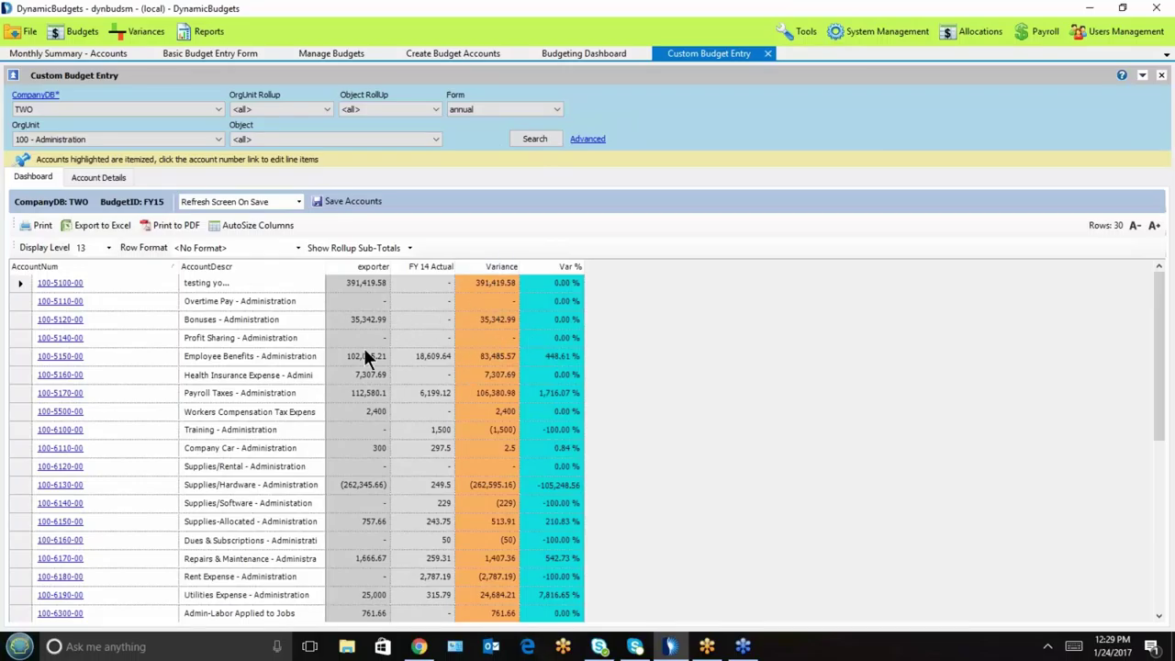
# Step: Load the Budget 2015 / 2016 form and select the Budget 2015/2016 amount for Supplies/Hardware - Administration
pyautogui.click(487, 110)
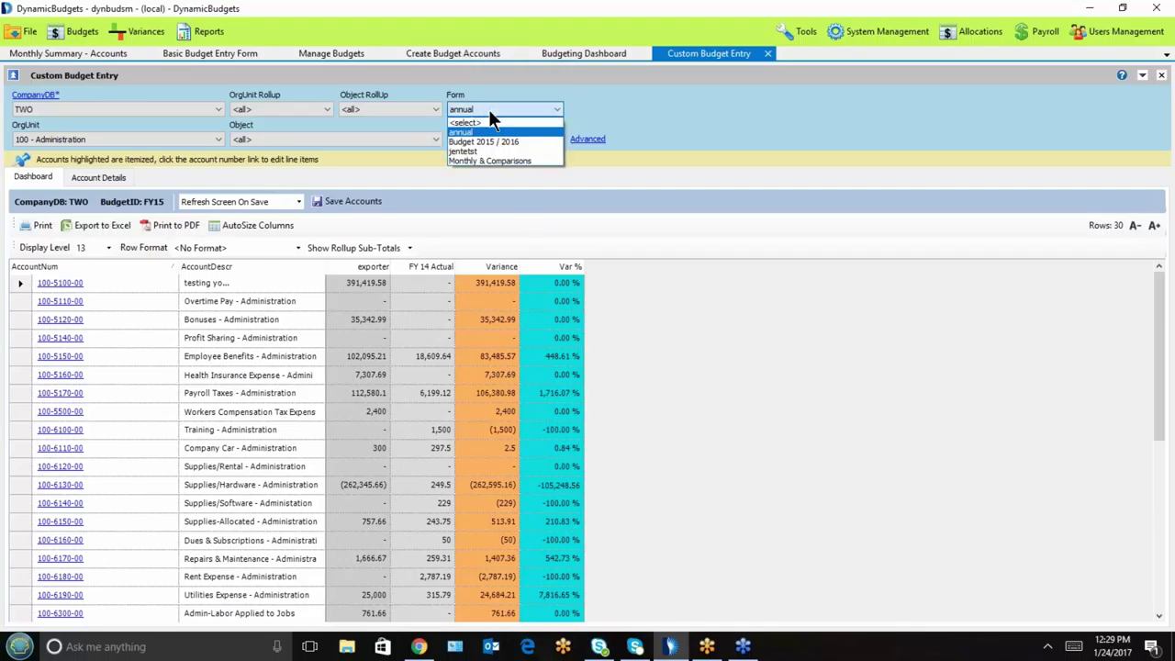
pyautogui.click(482, 159)
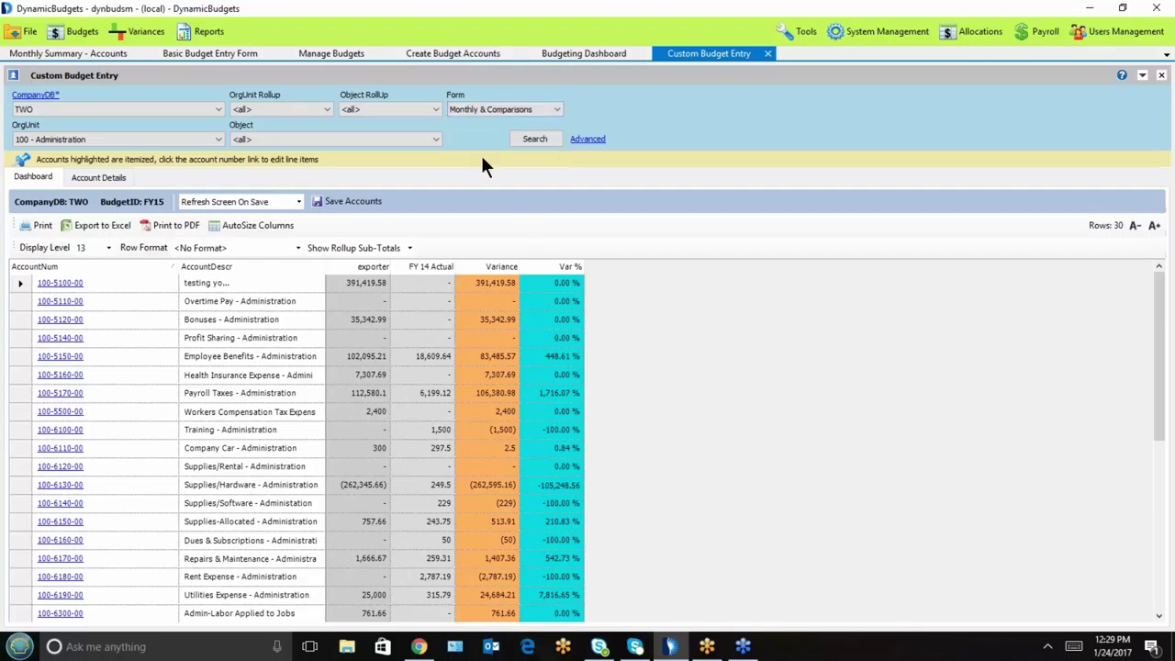
pyautogui.click(499, 110)
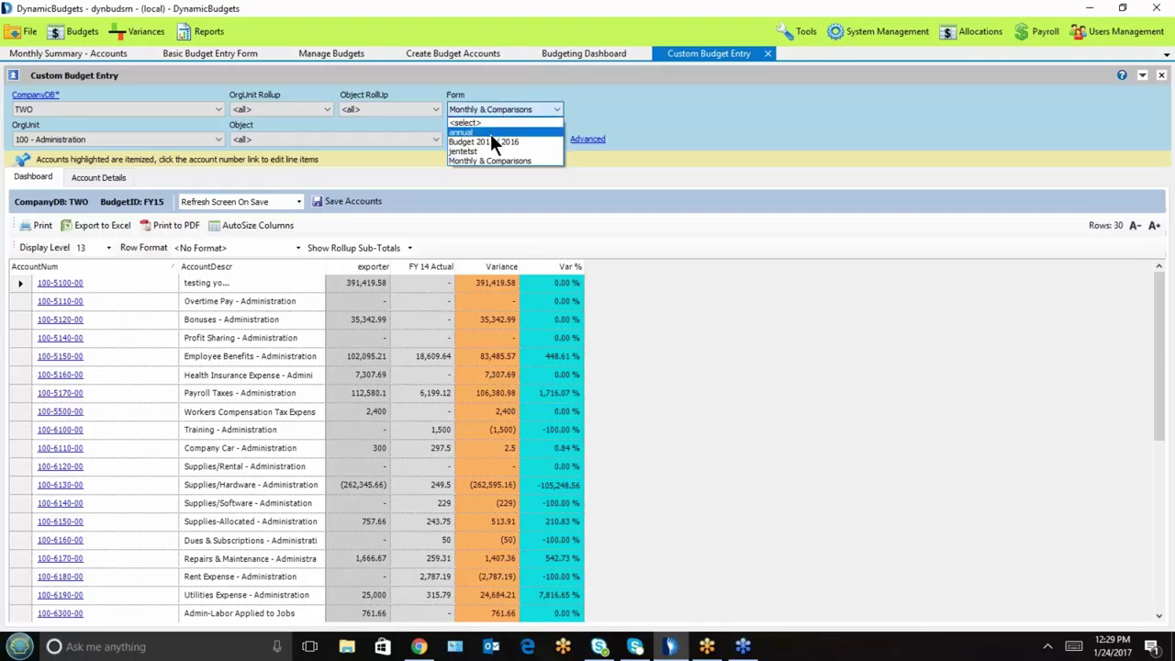
pyautogui.click(490, 141)
pyautogui.click(531, 137)
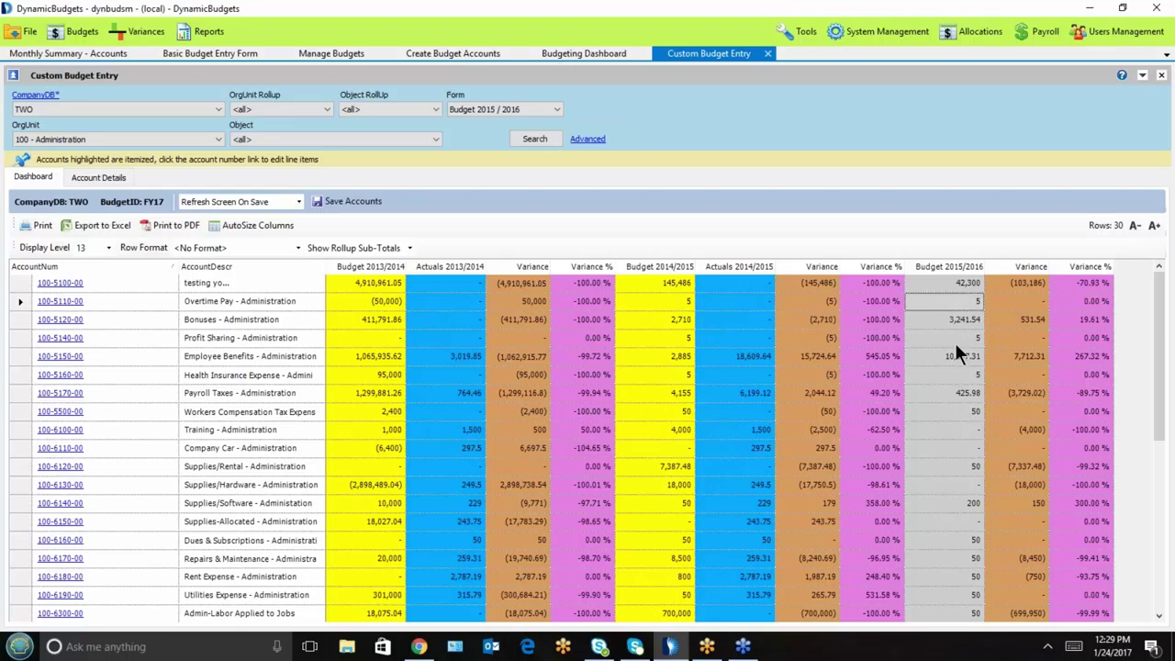
pyautogui.click(957, 489)
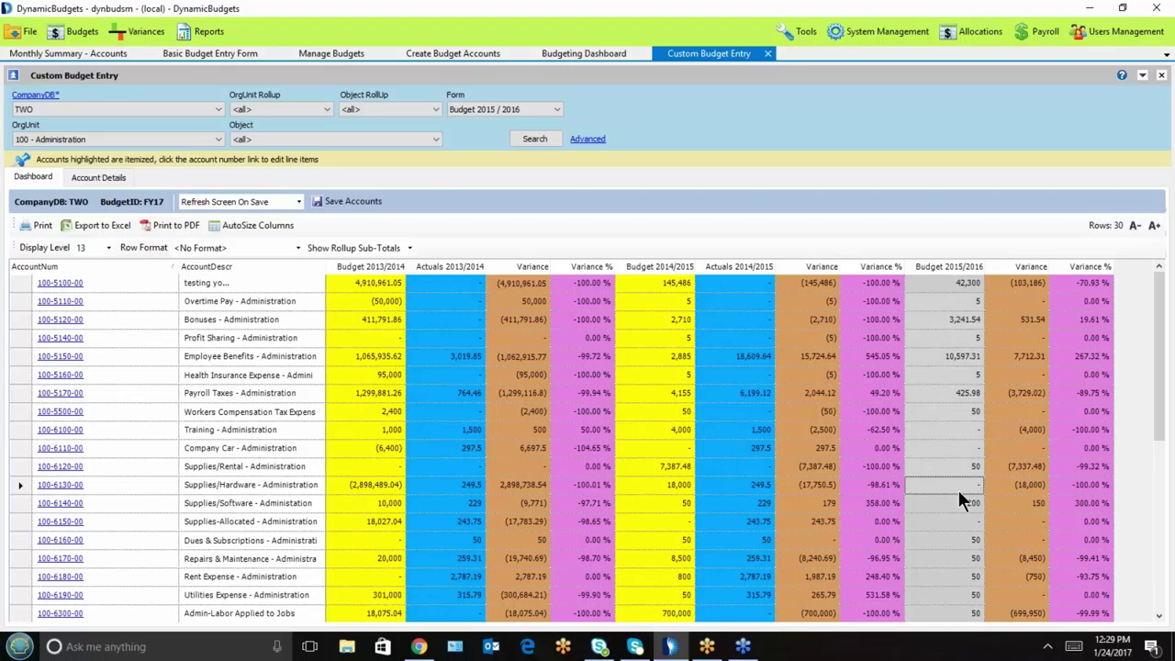
# Step: Open the form definitions for Custom Budget Entry and load the Budget 2015 / 2016 form
pyautogui.click(799, 35)
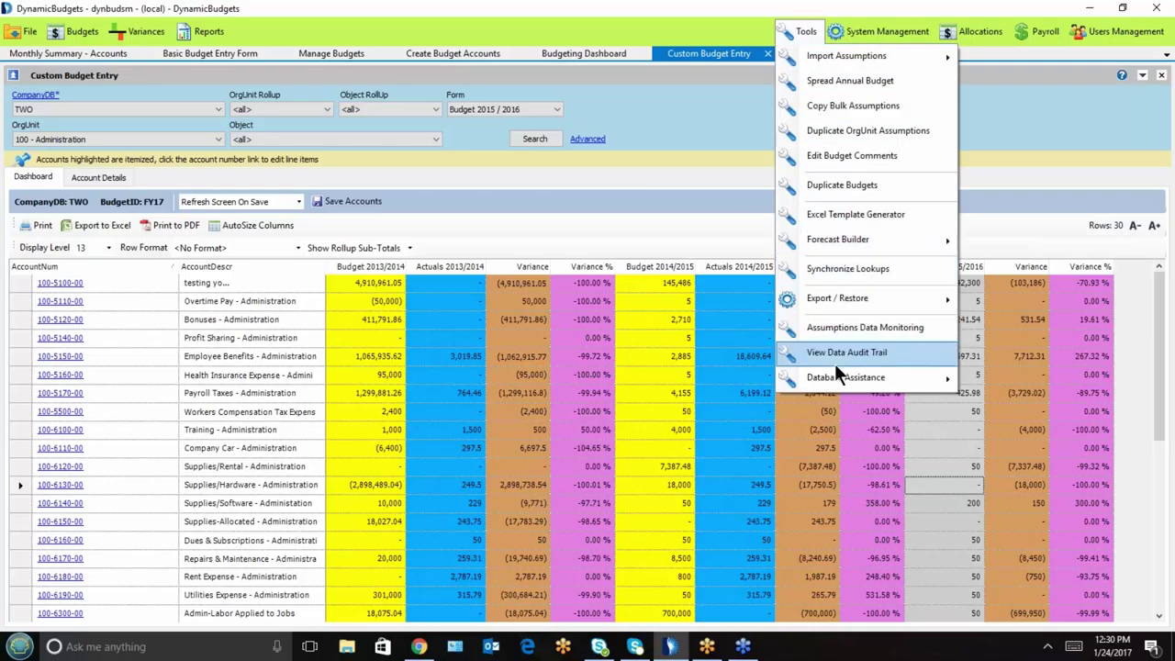
pyautogui.click(873, 37)
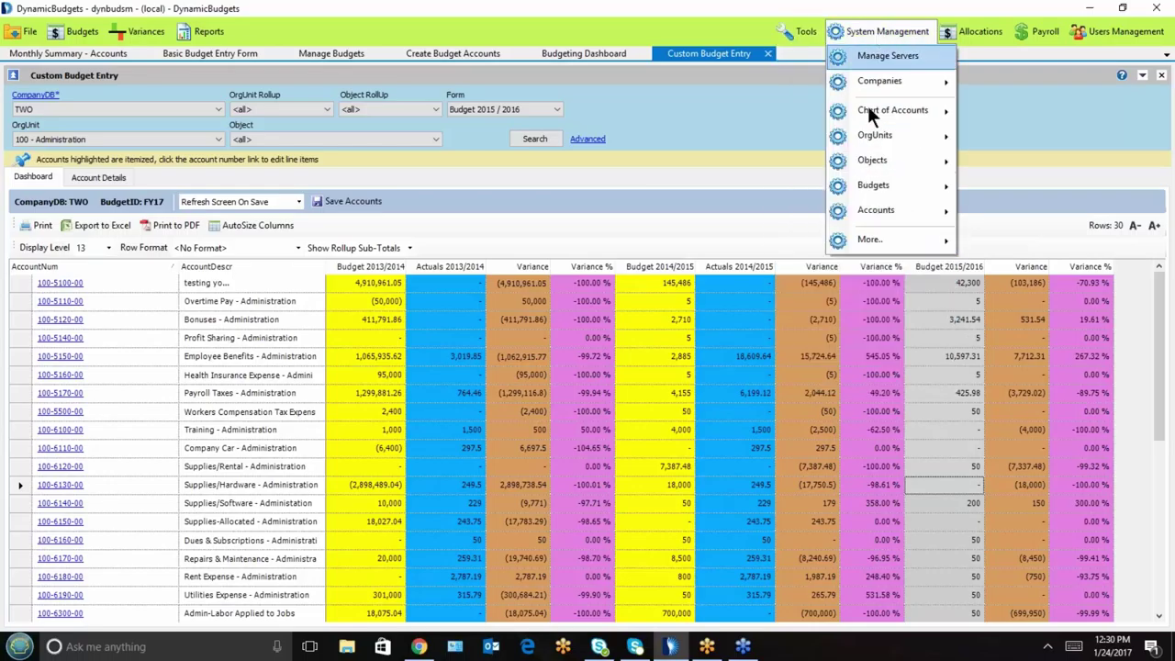
pyautogui.moveTo(873, 192)
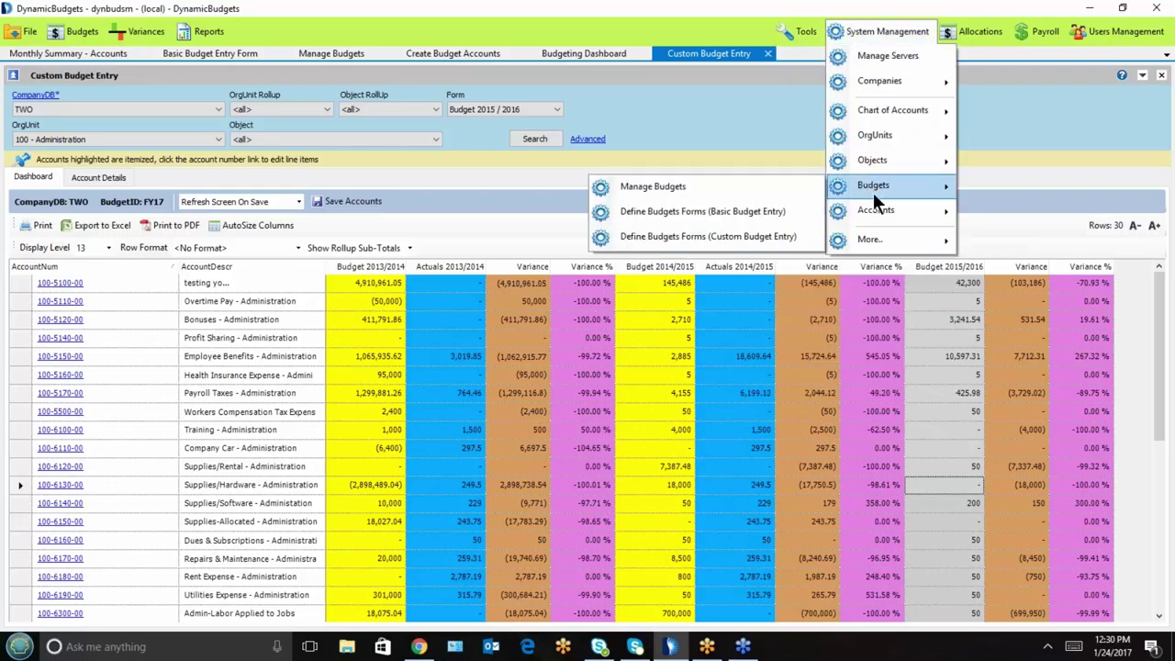
pyautogui.click(738, 238)
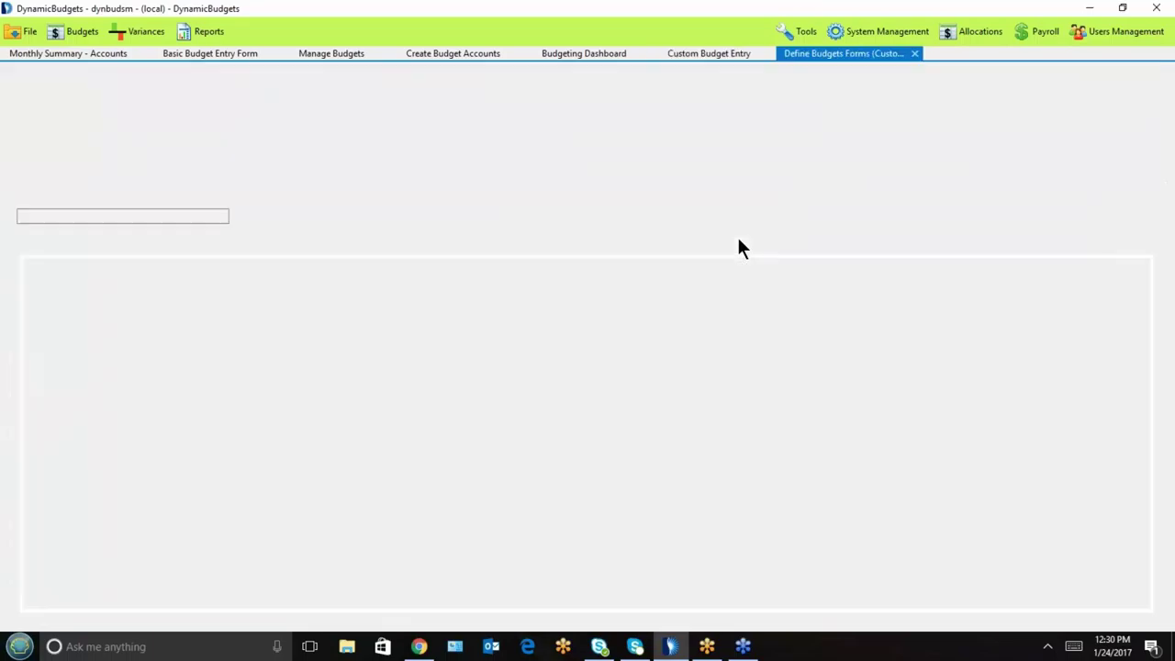
pyautogui.click(177, 111)
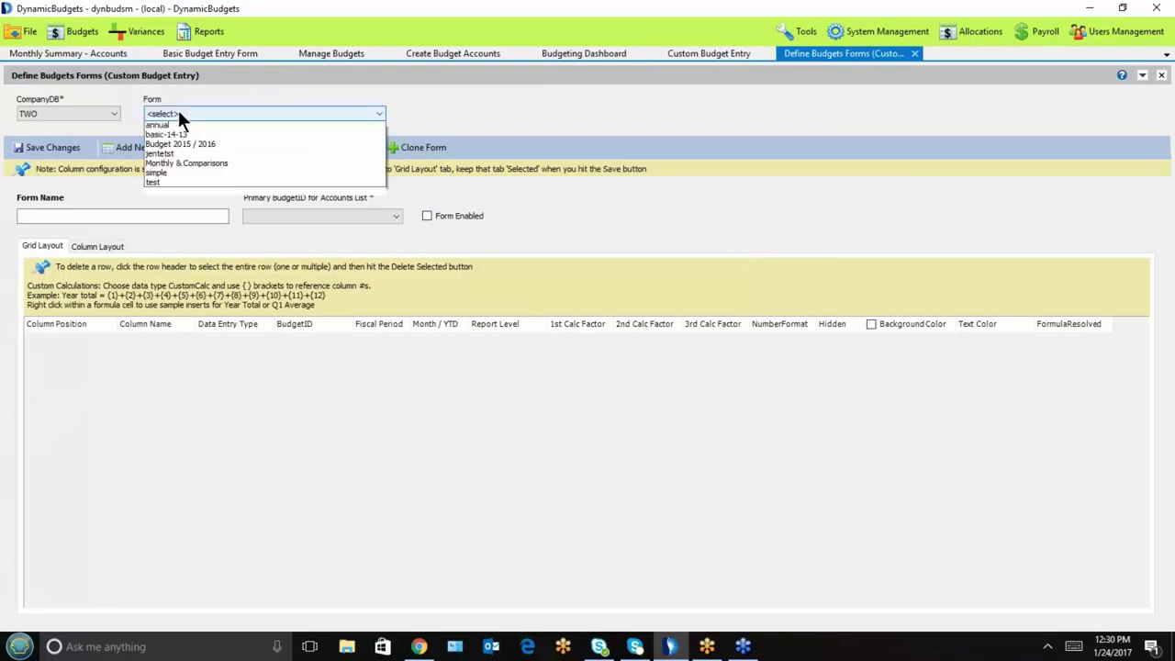
pyautogui.click(215, 166)
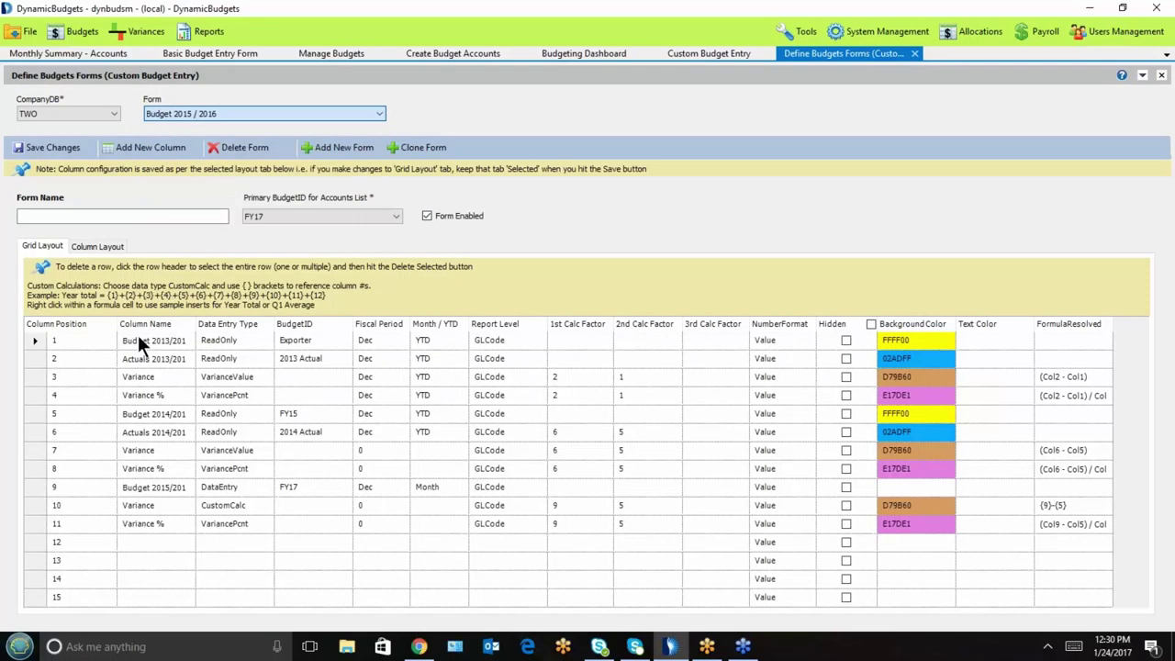
# Step: Examine the form's column layout, checking the Budget 2013/2014 name, the data type options of columns 1 and 3, and column 3's calculation factors
pyautogui.click(93, 242)
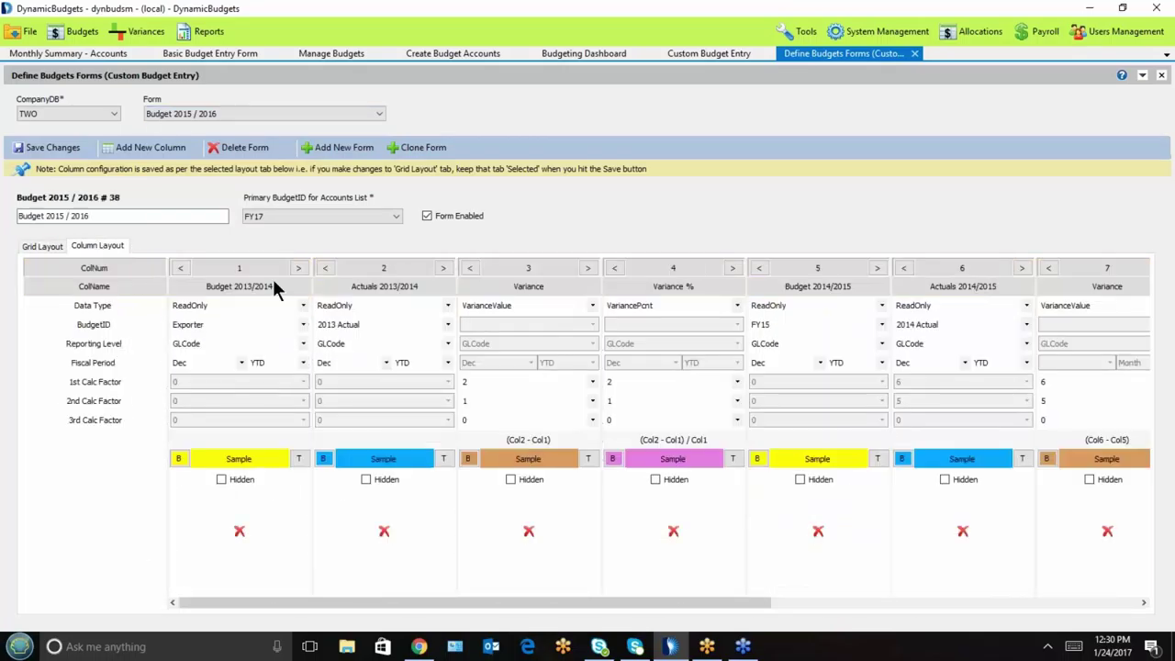
pyautogui.moveTo(277, 286); pyautogui.dragTo(194, 287)
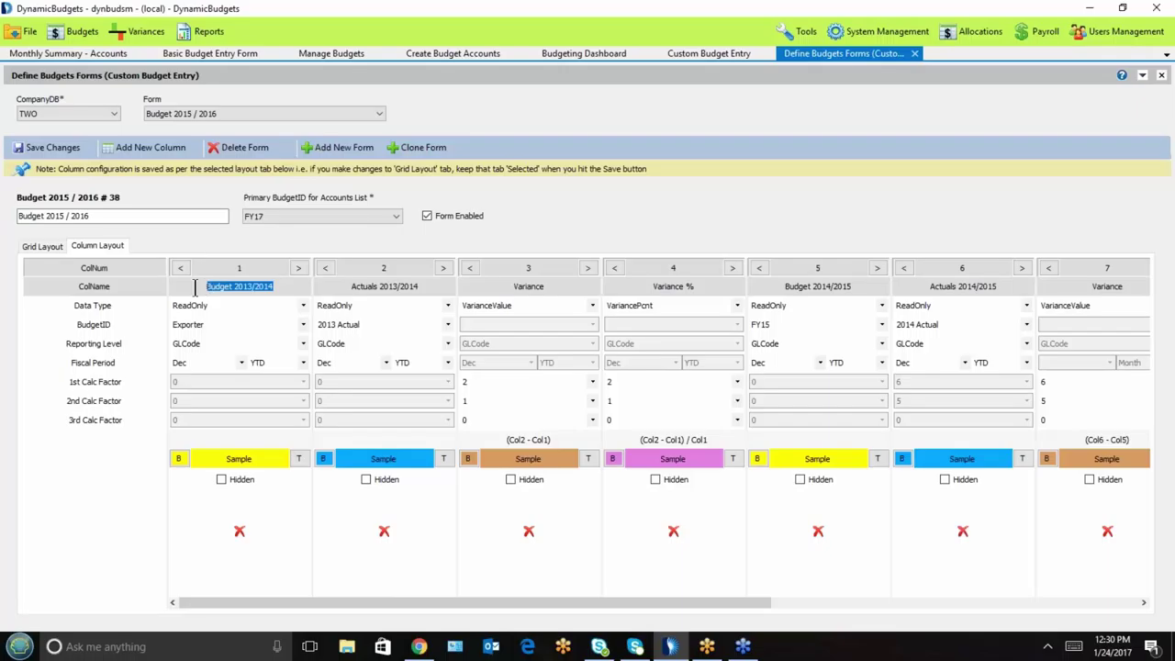
pyautogui.click(234, 306)
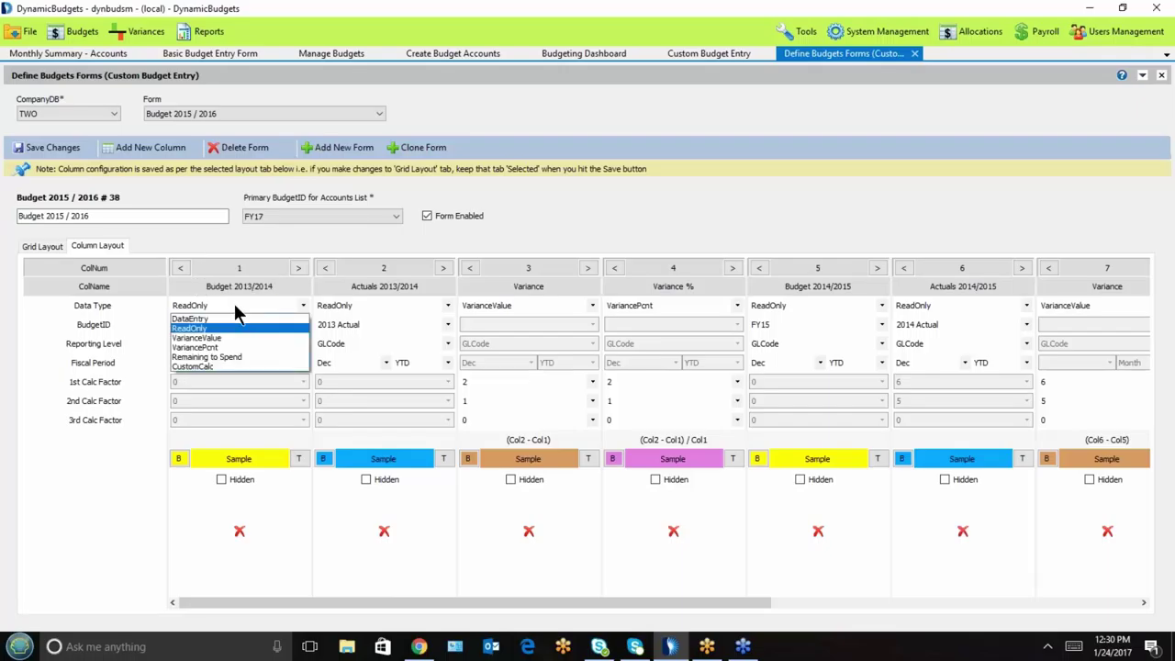
pyautogui.press('Return')
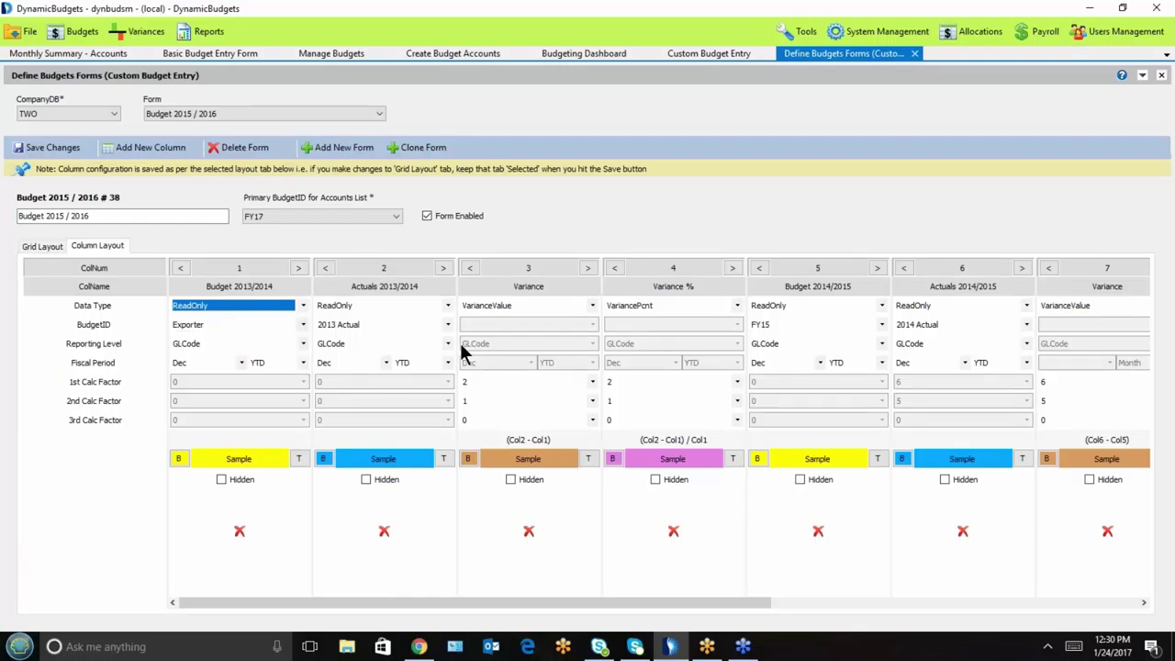
pyautogui.click(593, 305)
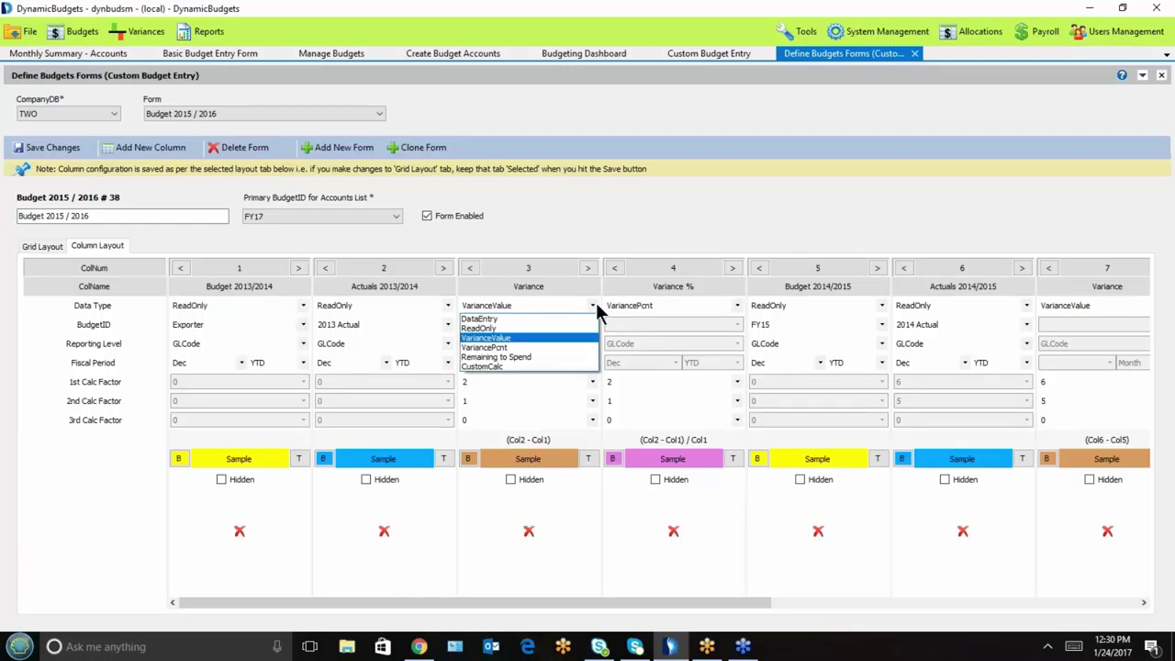
pyautogui.press('Return')
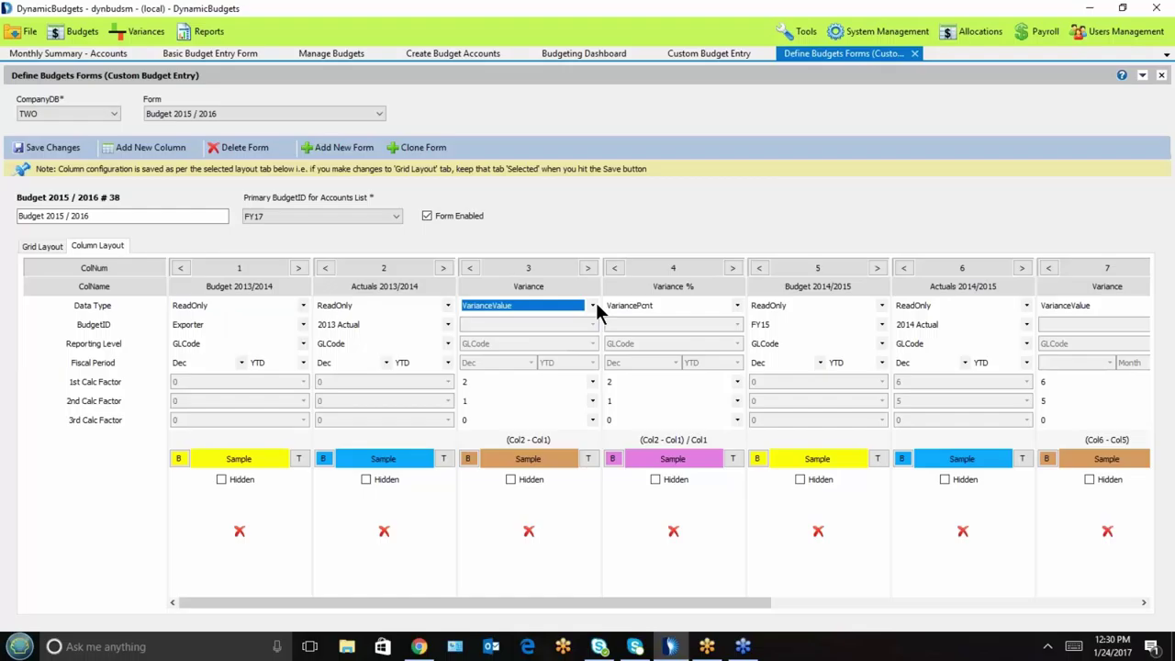
pyautogui.click(470, 384)
pyautogui.click(470, 390)
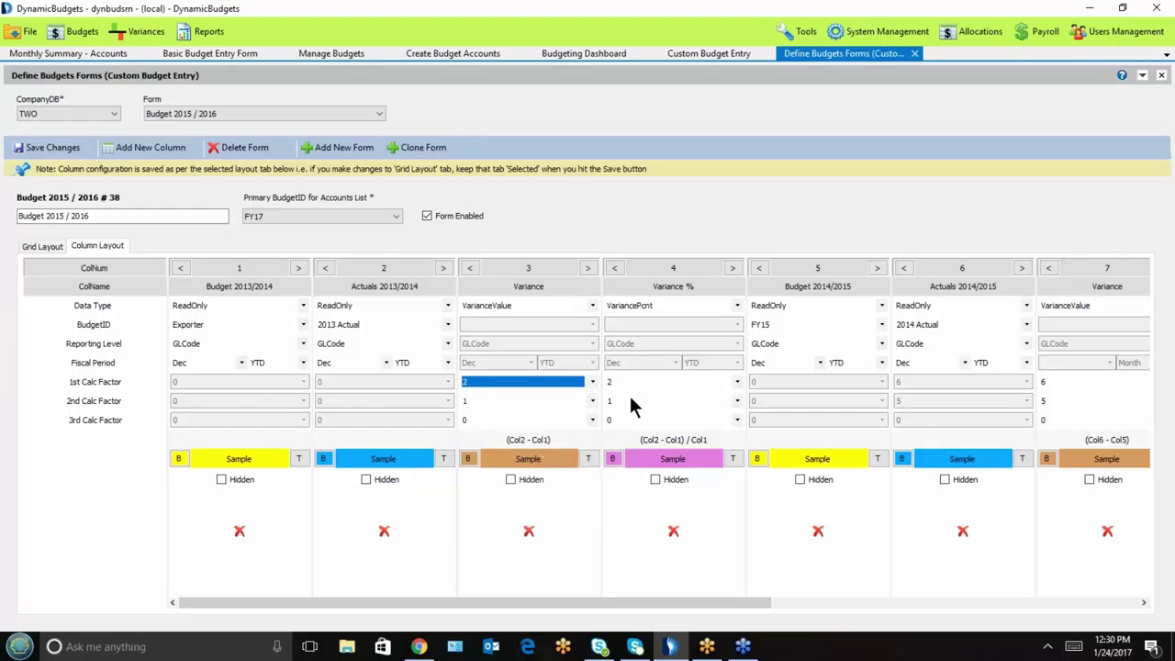
# Step: Inspect the basic and custom colour options for column 3's background, keep the current colour, and close the form definitions
pyautogui.click(468, 458)
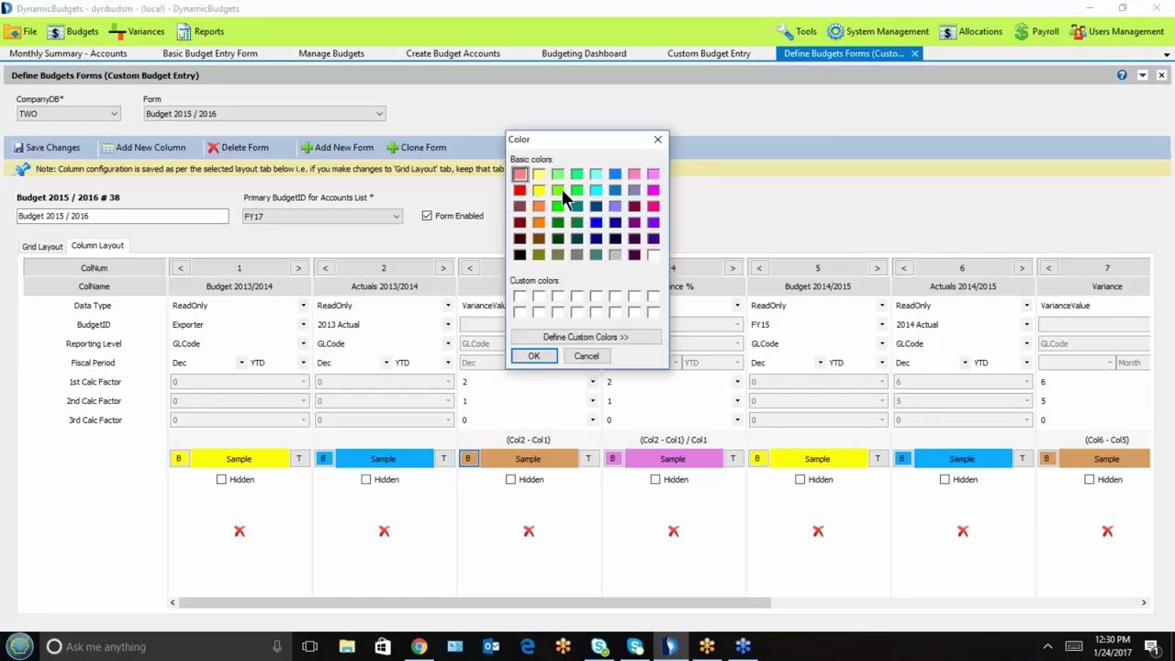
pyautogui.click(609, 337)
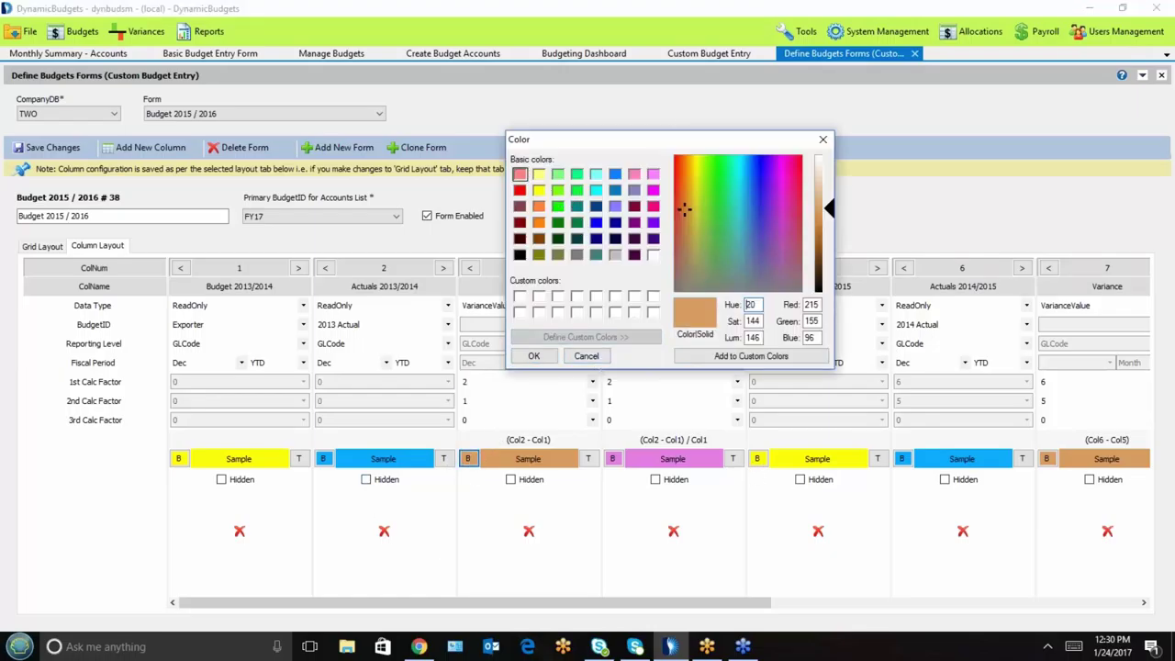
pyautogui.click(609, 358)
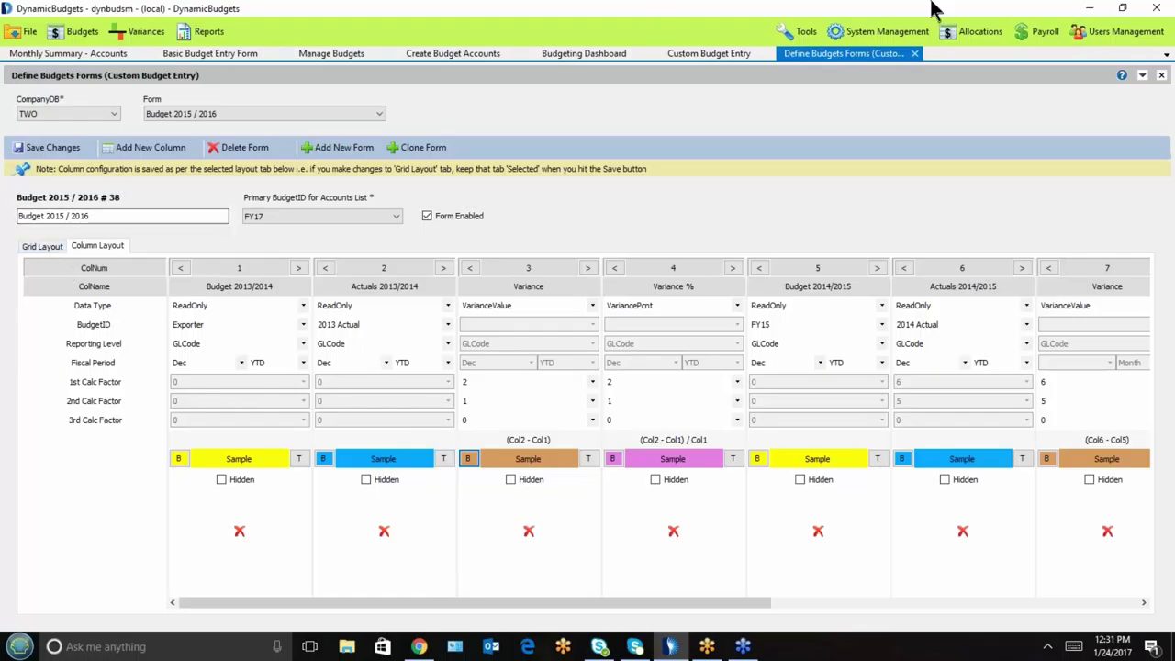
pyautogui.click(914, 53)
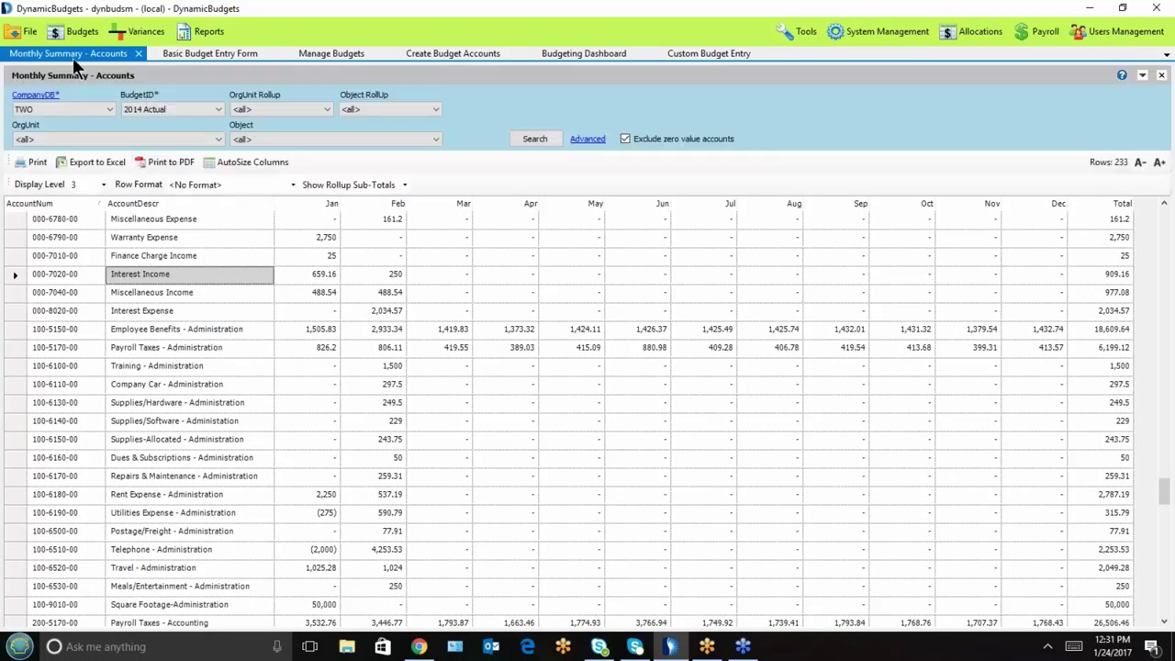
# Step: Return to Custom Budget Entry and preview the budget behind the Budget 2013/2014 amount for Payroll Taxes - Administration
pyautogui.click(722, 52)
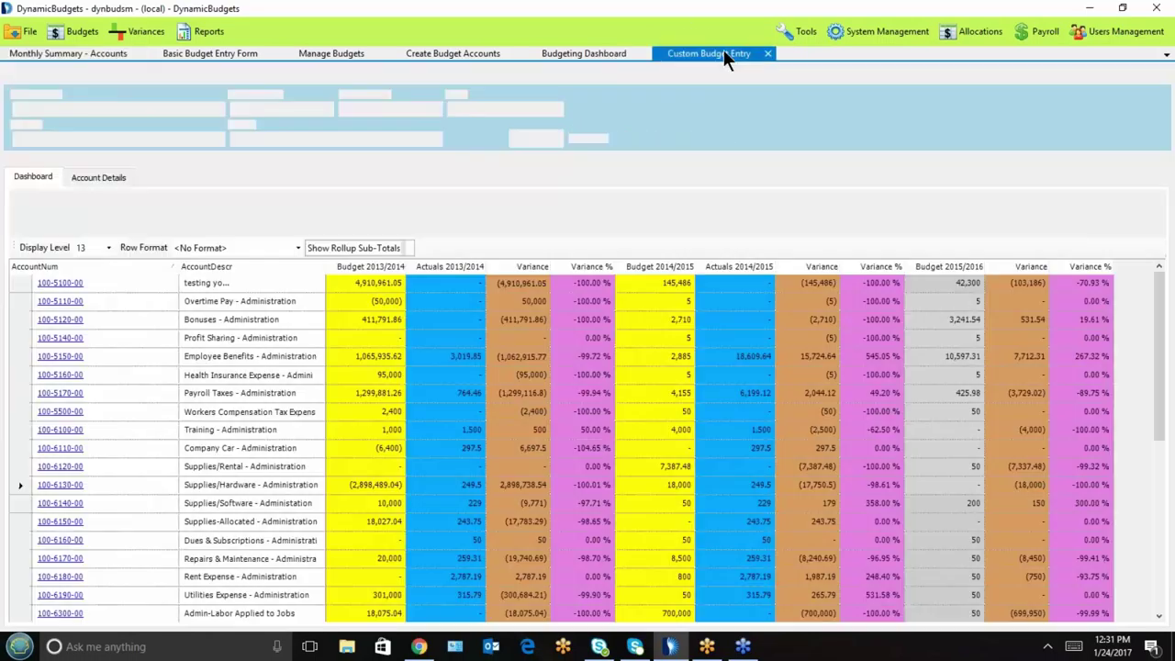
pyautogui.click(375, 388)
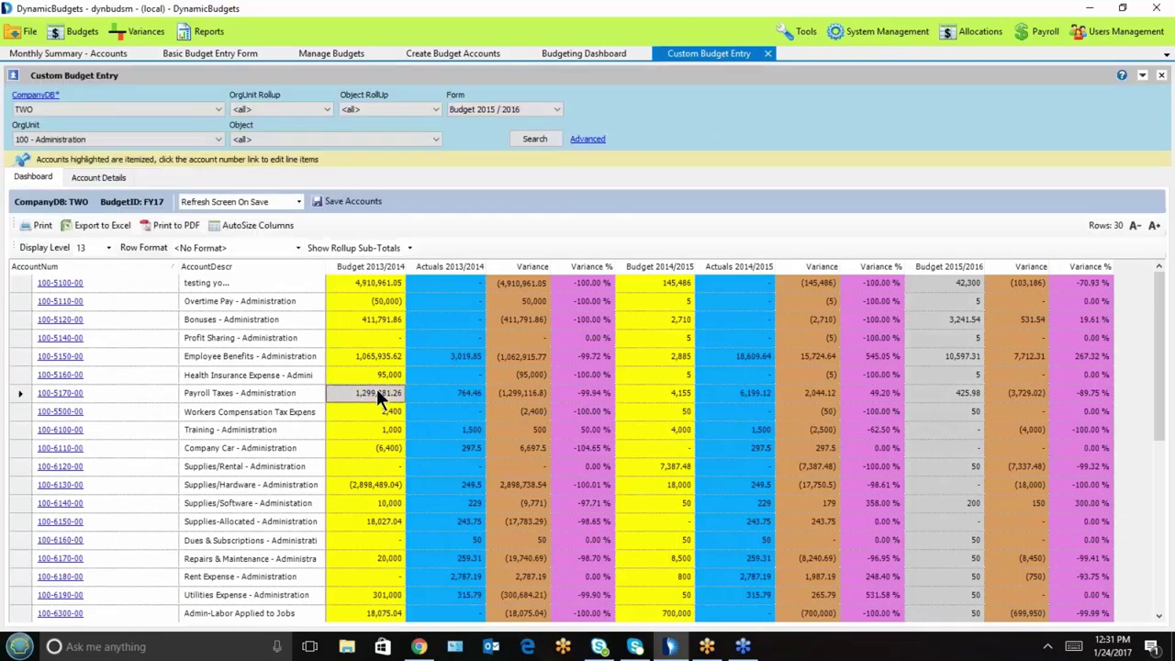
pyautogui.rightClick(376, 390)
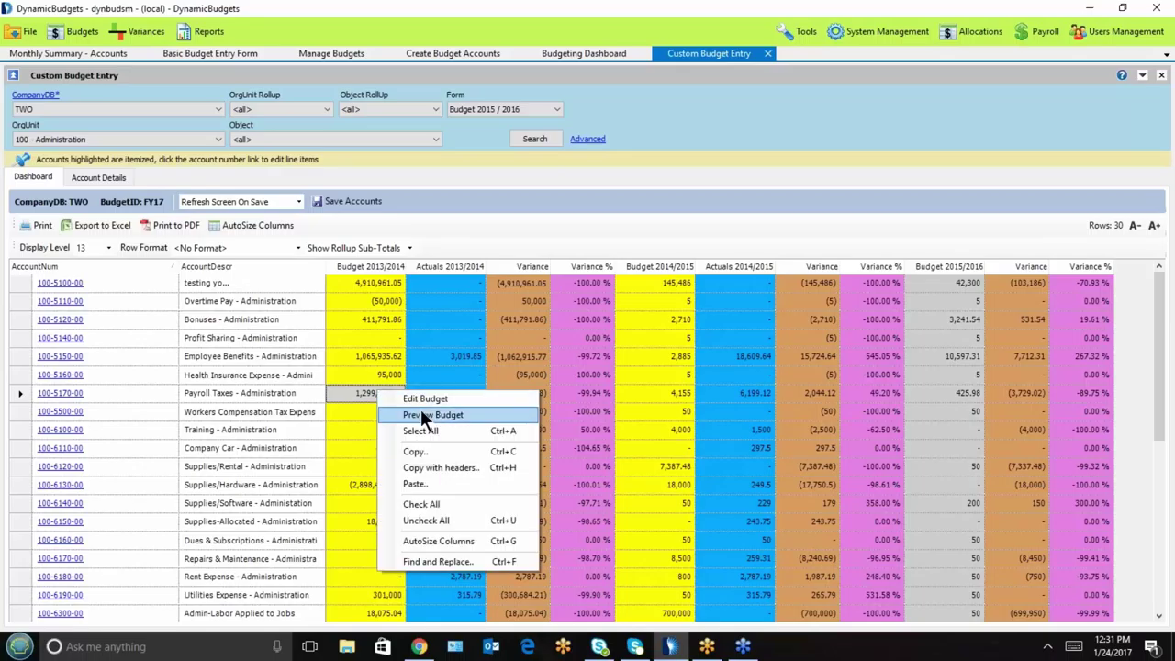
pyautogui.click(433, 415)
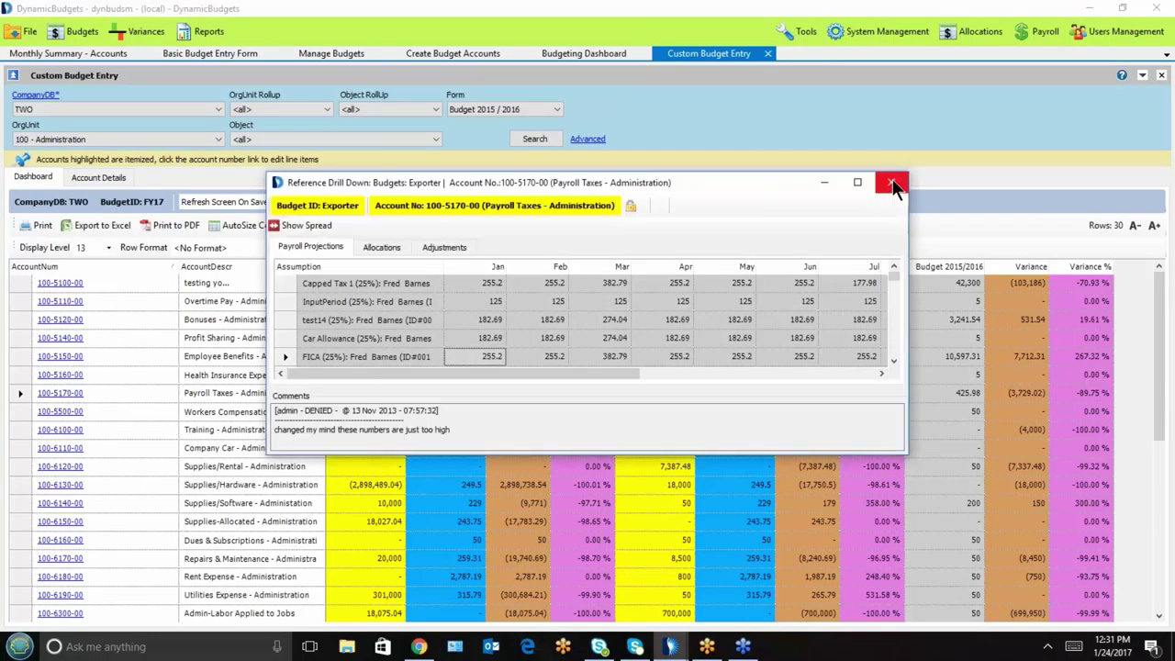
pyautogui.click(892, 183)
# Step: Open Fixed Calc Entry and load Fixed-Calc-Template-1 for the Exporter budget and org unit 100 - Administration
pyautogui.click(75, 30)
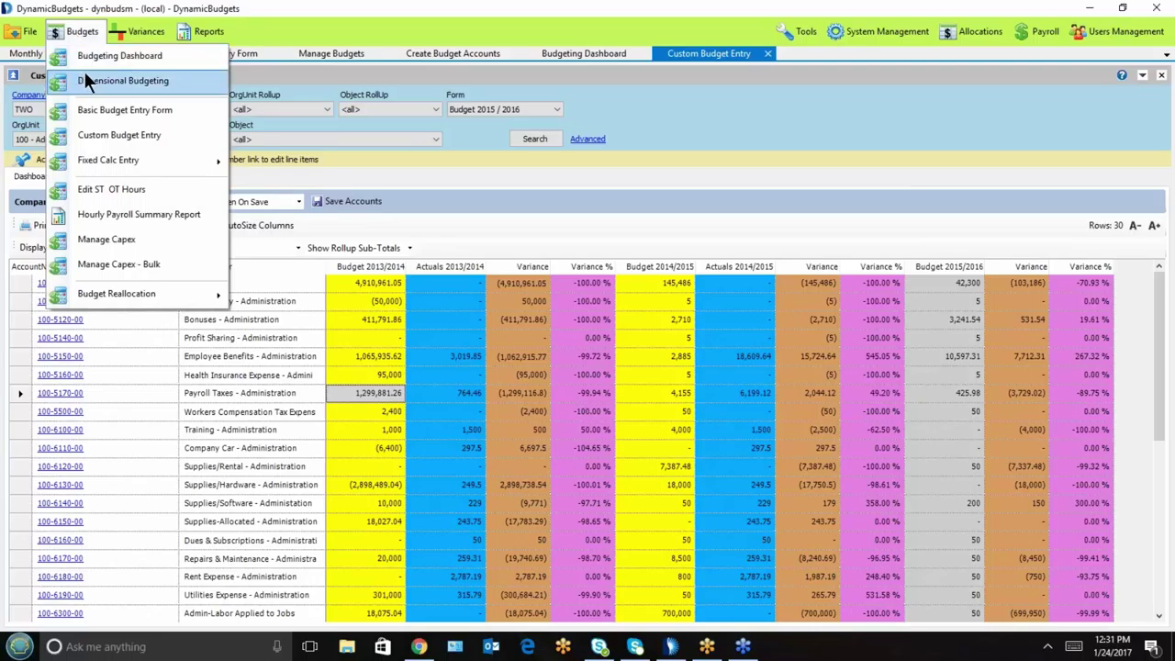
pyautogui.moveTo(100, 160)
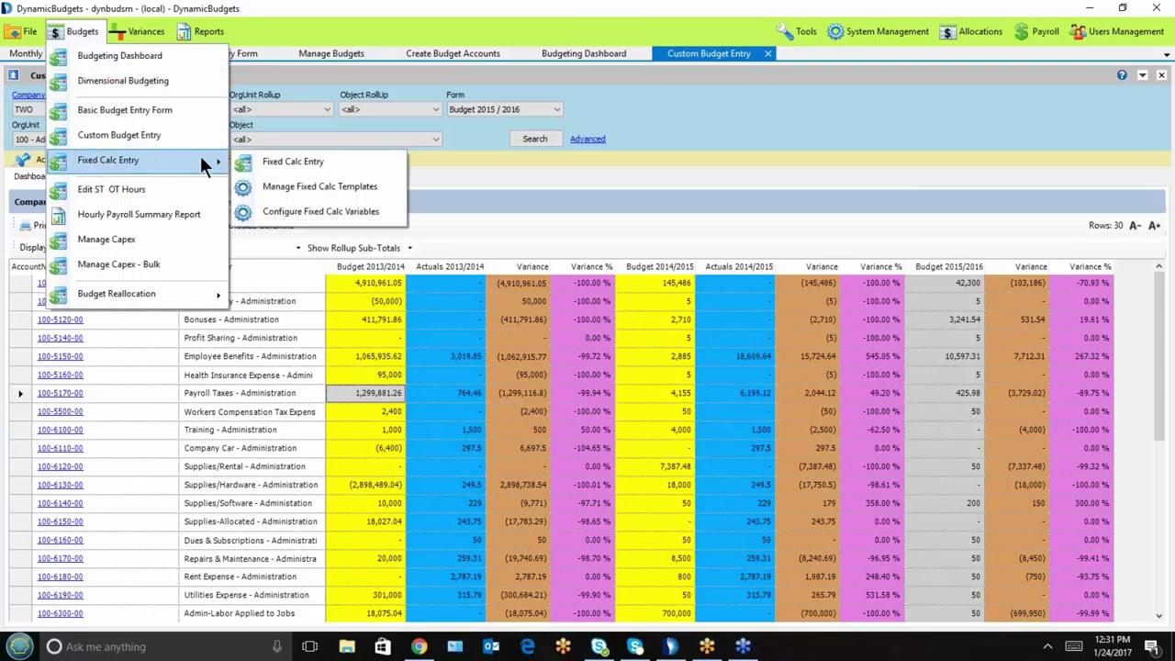
pyautogui.click(273, 163)
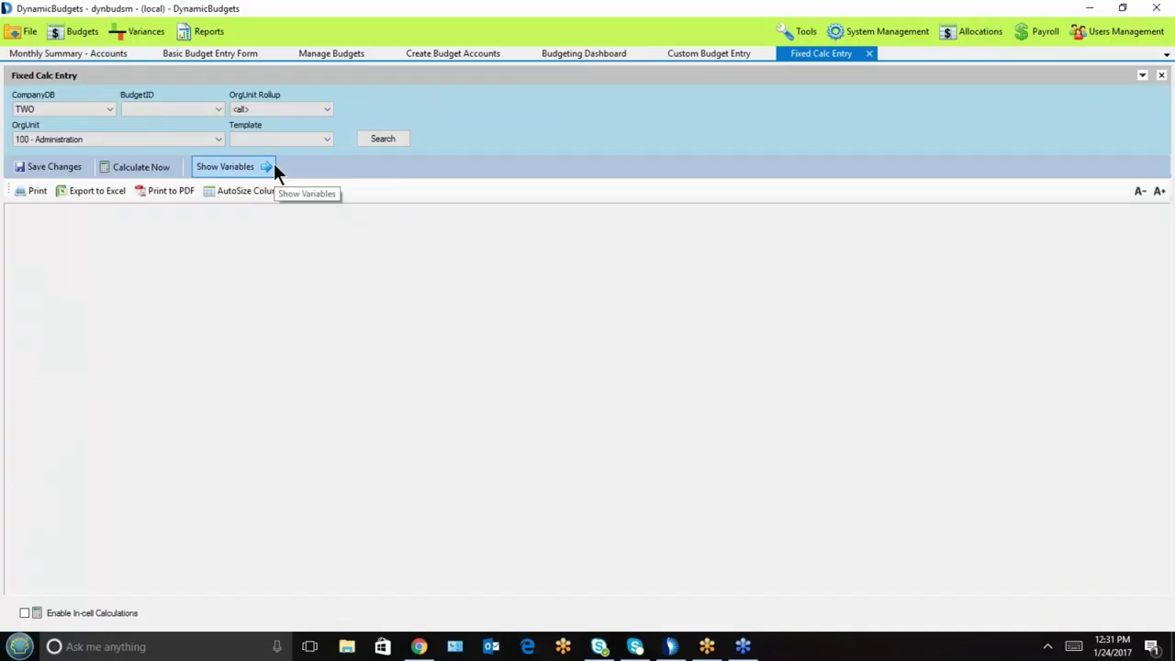
pyautogui.click(151, 109)
pyautogui.click(150, 122)
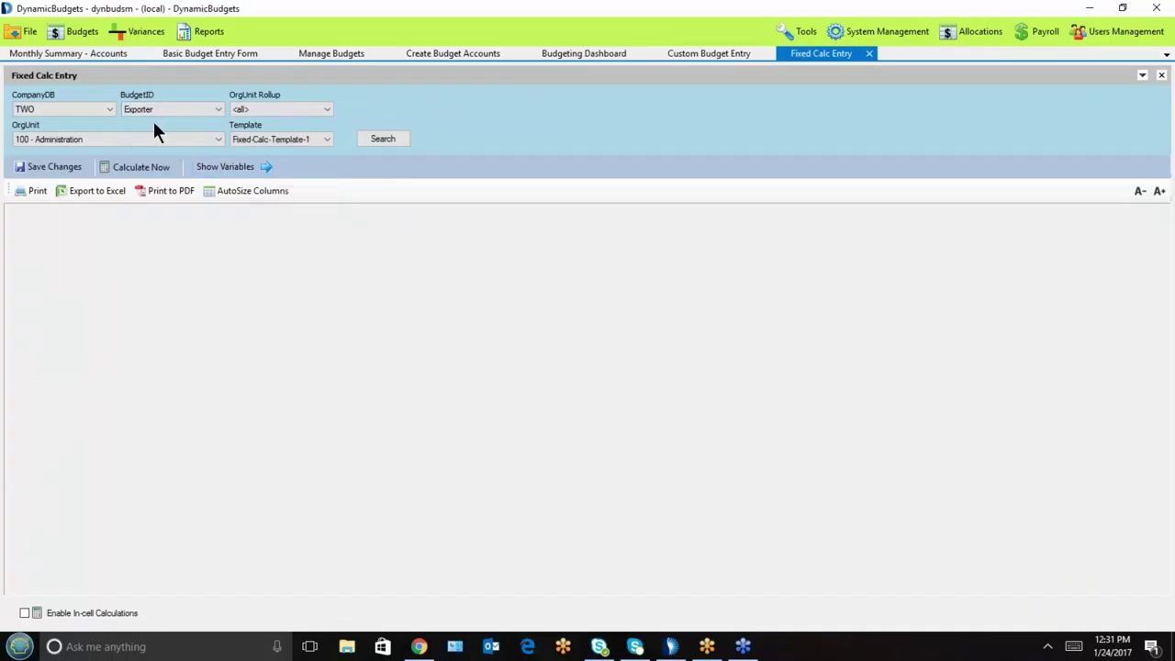
pyautogui.click(383, 139)
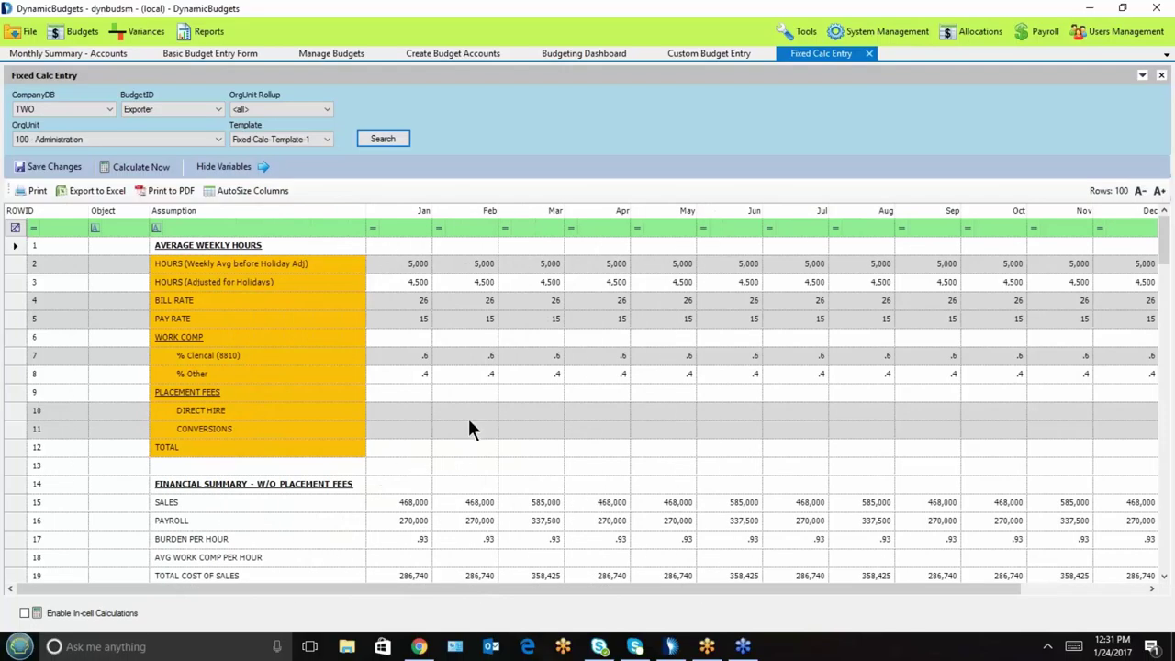
# Step: Set HOURS (Weekly Avg before Holiday Adj) to 8,000 in January and carry it across all months
pyautogui.click(410, 268)
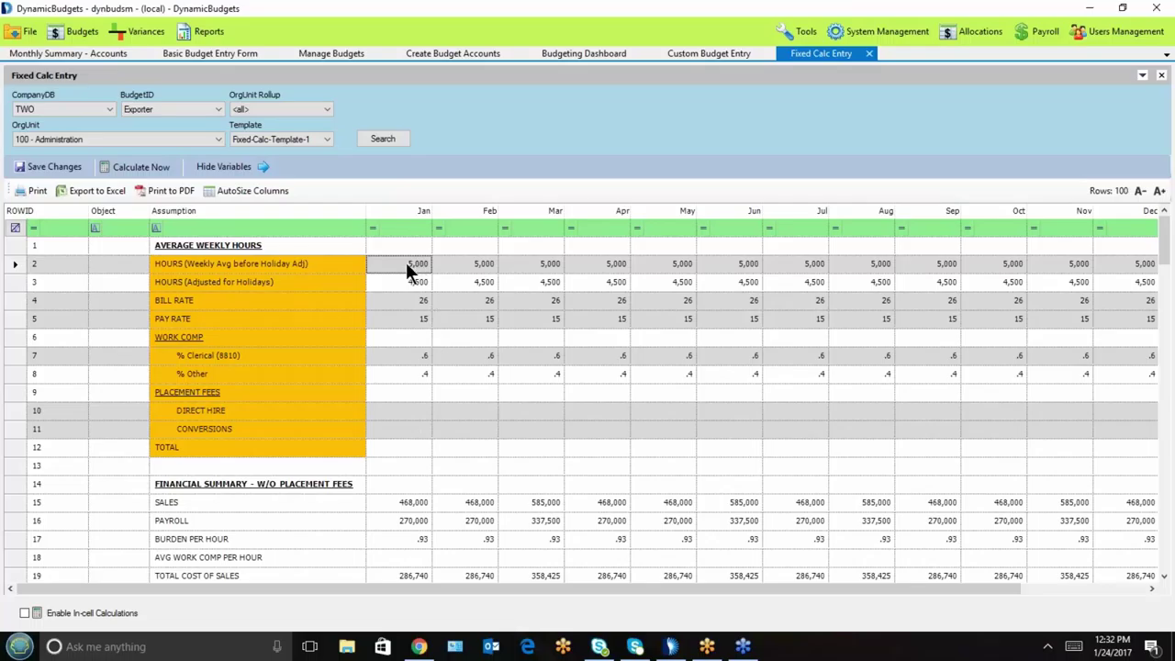
pyautogui.write('8000')
pyautogui.press('Return')
pyautogui.press('End')
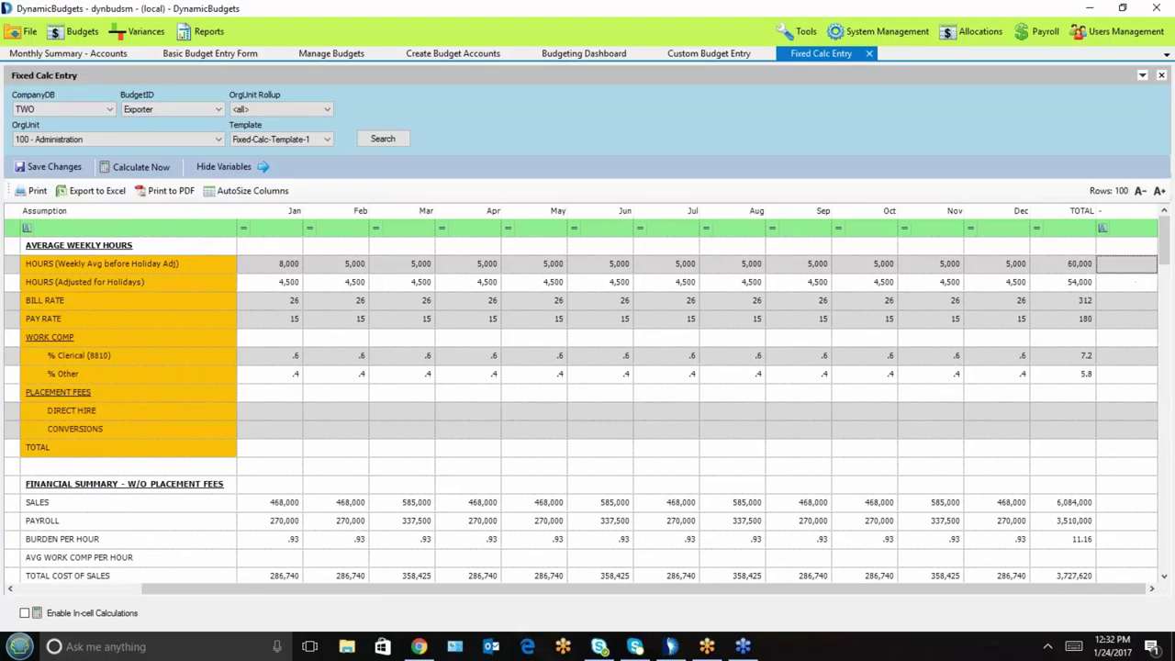
# Step: Set the BILL RATE to 32 in January and carry it across all months
pyautogui.click(253, 306)
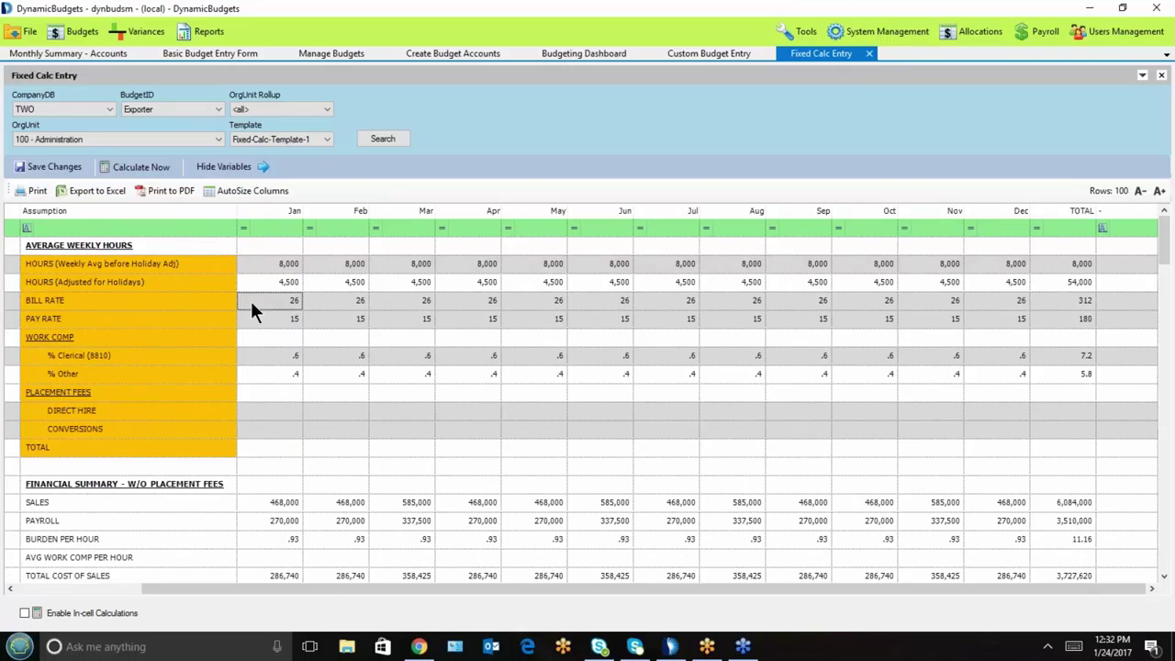
pyautogui.write('32')
pyautogui.press('Return')
pyautogui.press('End')
pyautogui.press('Up')
pyautogui.press('Left')
pyautogui.press('Left')
pyautogui.press('Left')
pyautogui.press('Left')
pyautogui.press('Left')
pyautogui.press('Left')
pyautogui.press('Left')
pyautogui.press('Left')
pyautogui.press('Left')
pyautogui.press('Left')
pyautogui.press('Left')
pyautogui.press('Left')
pyautogui.press('Left')
pyautogui.press('Right')
pyautogui.press('Right')
pyautogui.press('Right')
pyautogui.press('Right')
pyautogui.press('Right')
pyautogui.press('Right')
pyautogui.press('Right')
pyautogui.press('Right')
pyautogui.press('Right')
pyautogui.press('Right')
pyautogui.press('Right')
pyautogui.press('Right')
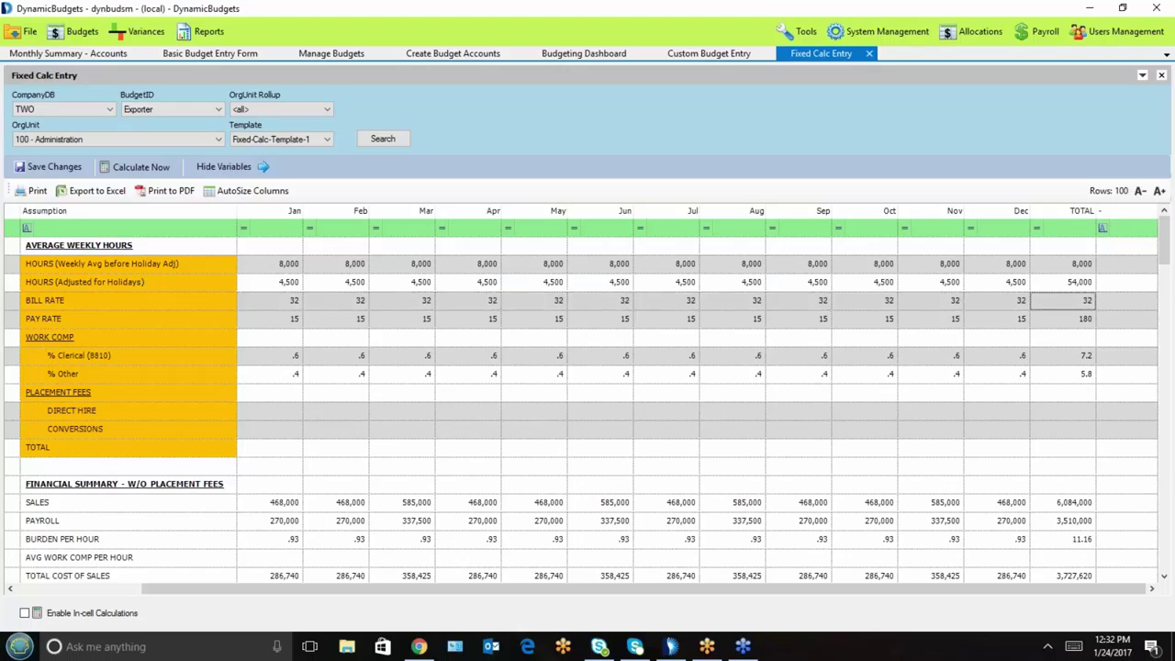
# Step: Enter a DIRECT HIRE placement fee of 5,000 for May
pyautogui.click(288, 444)
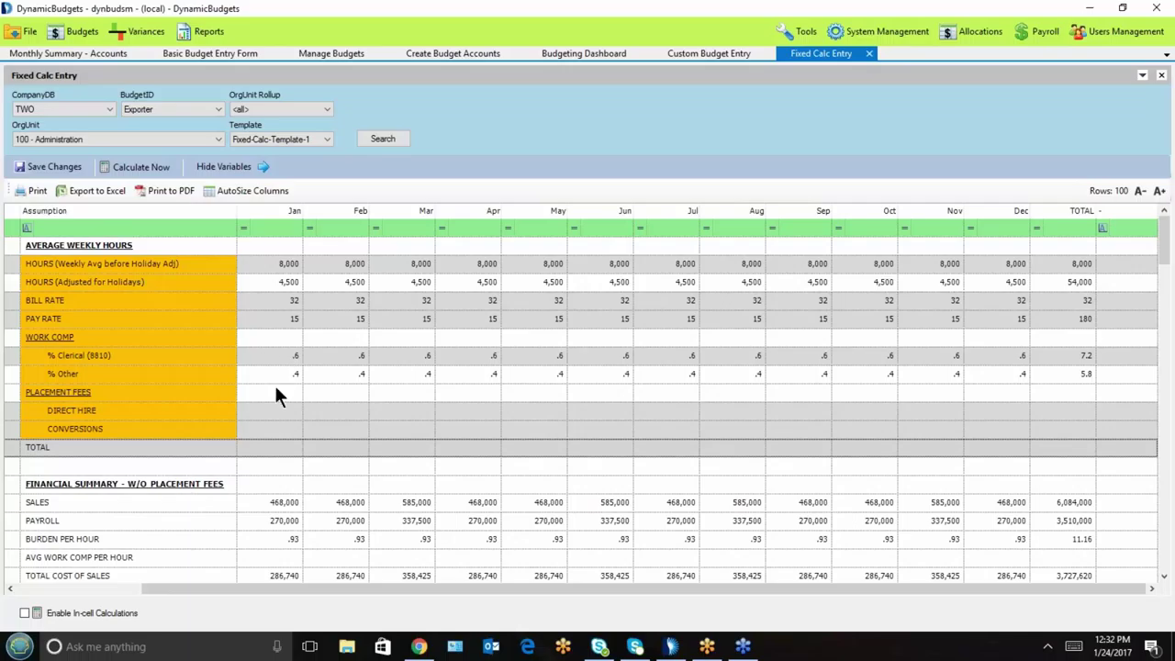
pyautogui.click(279, 409)
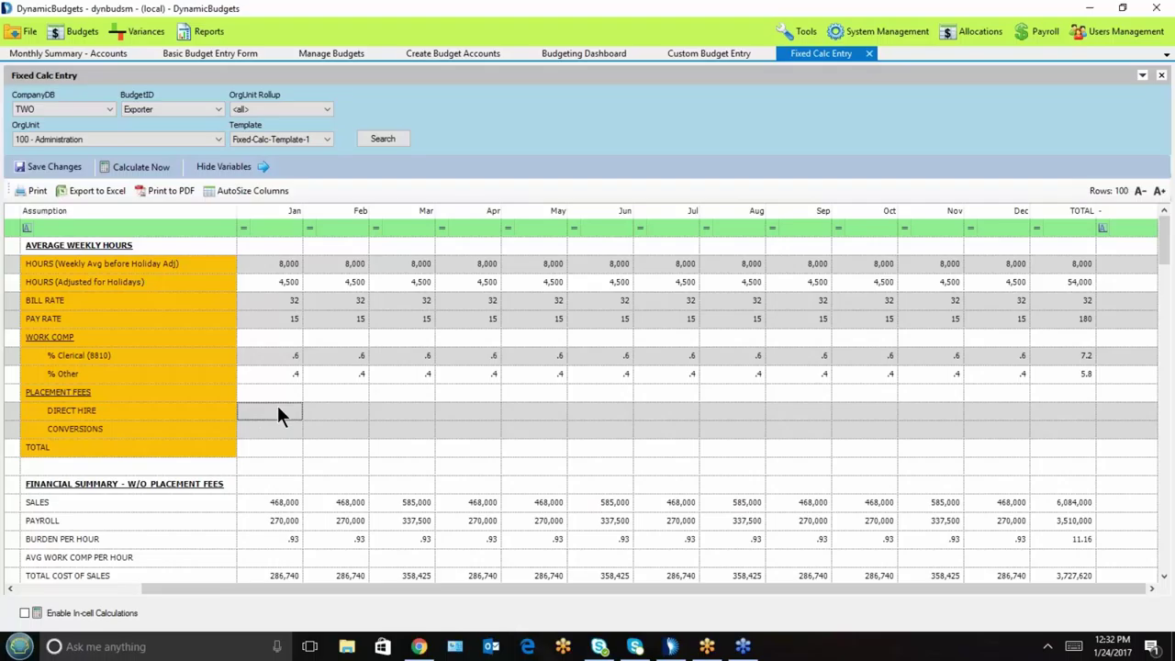
pyautogui.click(533, 409)
pyautogui.write('5,00')
pyautogui.write('000')
pyautogui.press('Return')
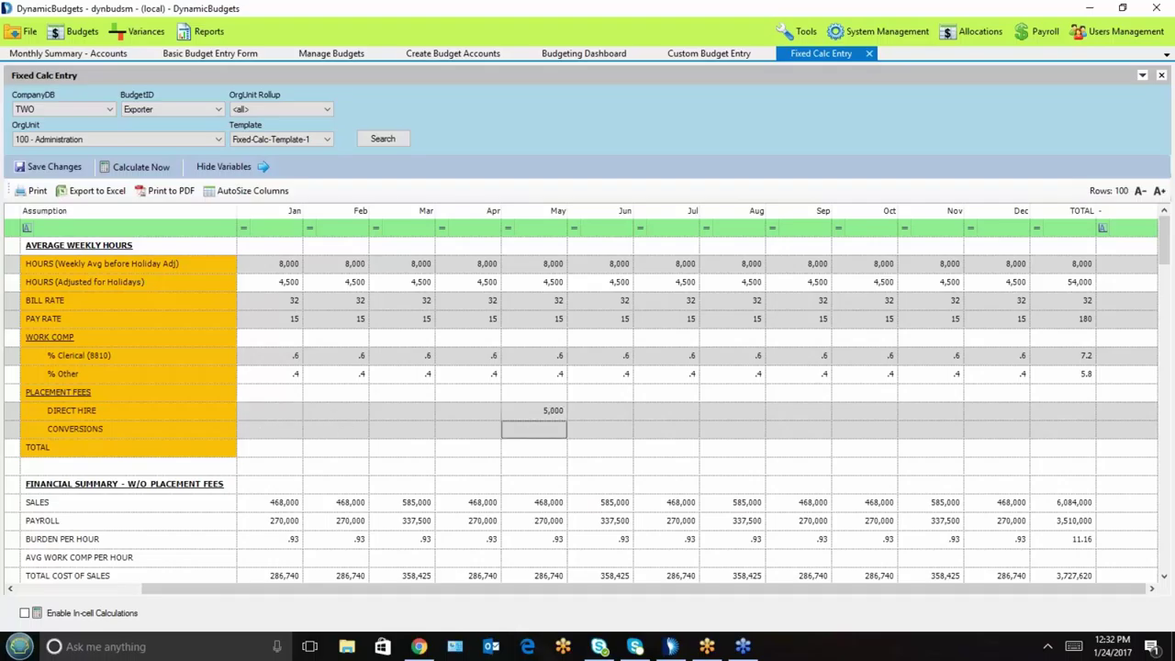
# Step: Recalculate the template and select January's GROSS PROFIT in the Financial Summary without placement fees
pyautogui.click(515, 503)
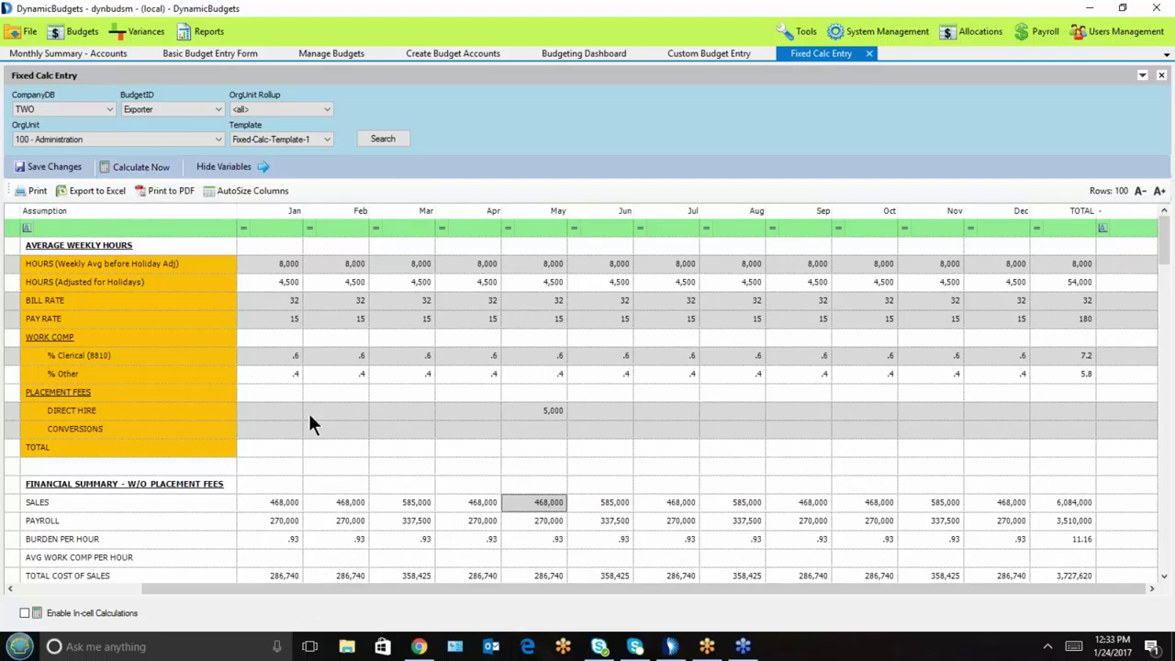
pyautogui.click(282, 454)
pyautogui.press('Down')
pyautogui.press('Down')
pyautogui.press('Down')
pyautogui.press('Down')
pyautogui.press('Down')
pyautogui.press('Down')
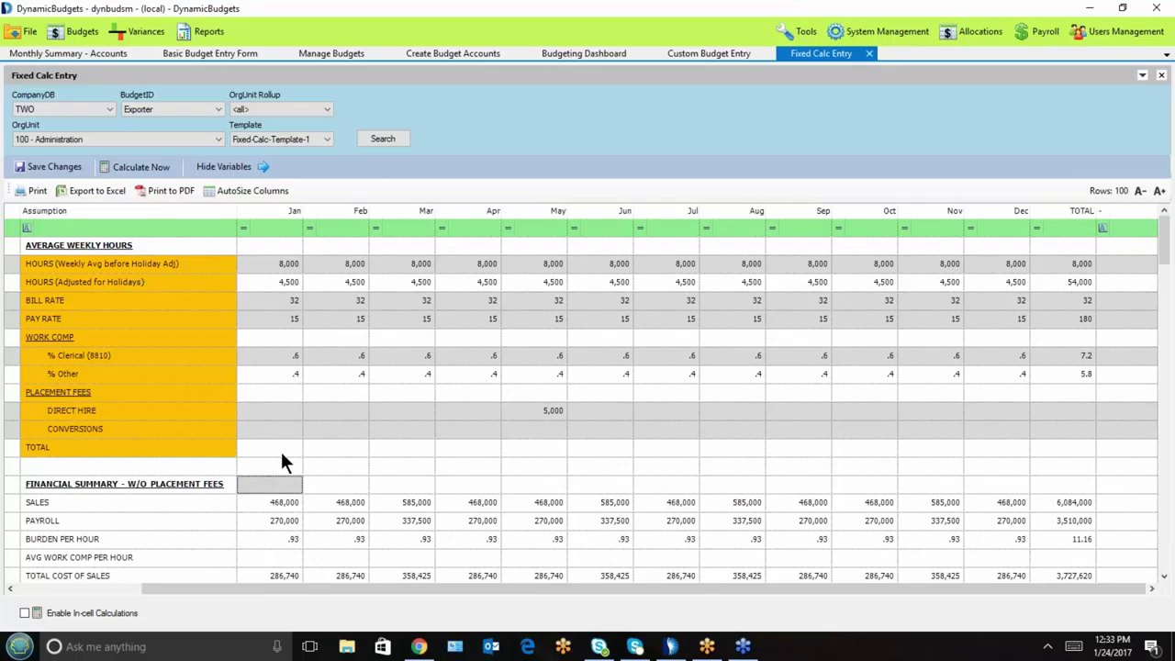
pyautogui.press('Down')
pyautogui.press('Down')
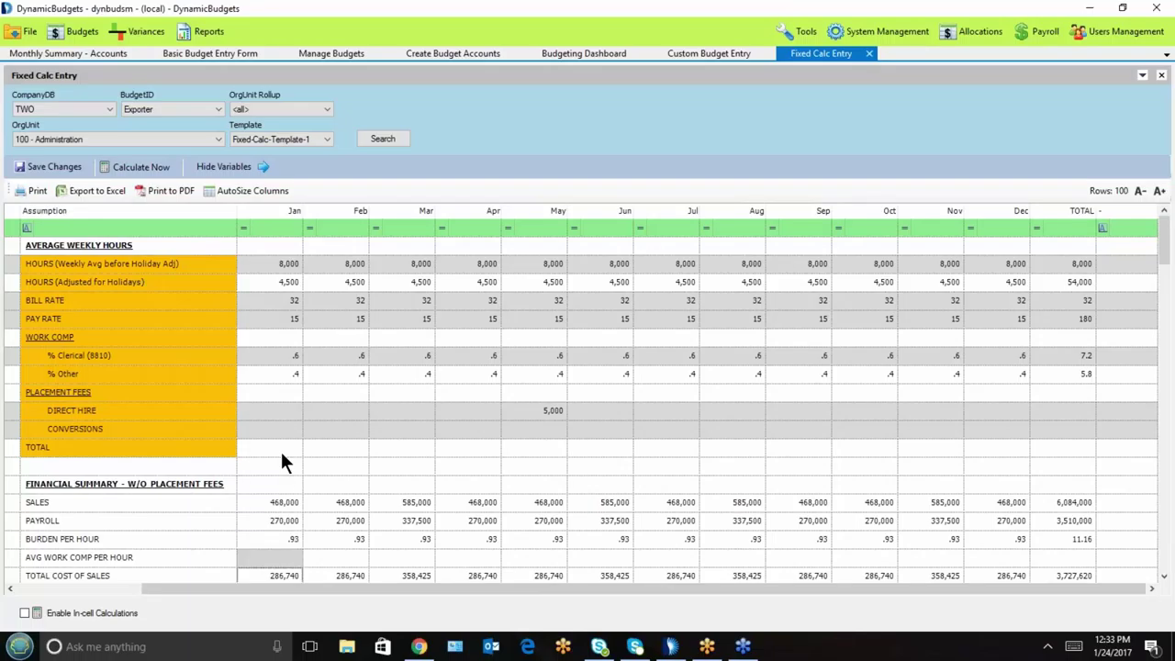
pyautogui.press('Down')
pyautogui.press('Down')
pyautogui.press('Down')
pyautogui.press('Down')
pyautogui.press('Down')
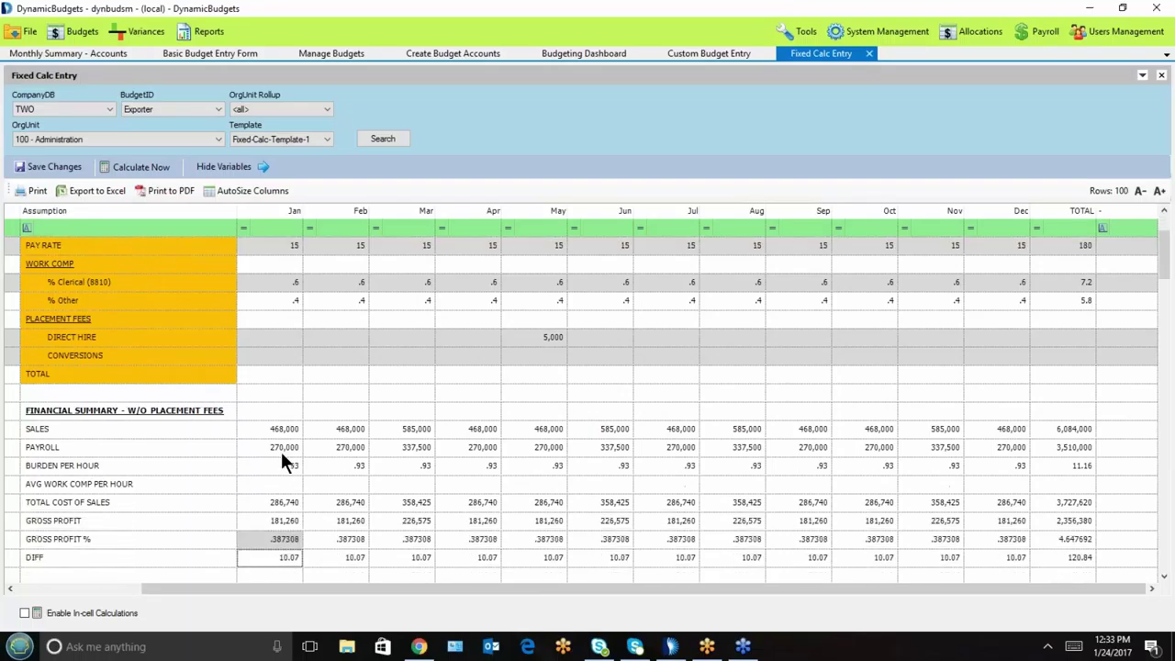
pyautogui.press('Down')
pyautogui.press('Down')
pyautogui.press('Down')
pyautogui.press('Down')
pyautogui.press('Down')
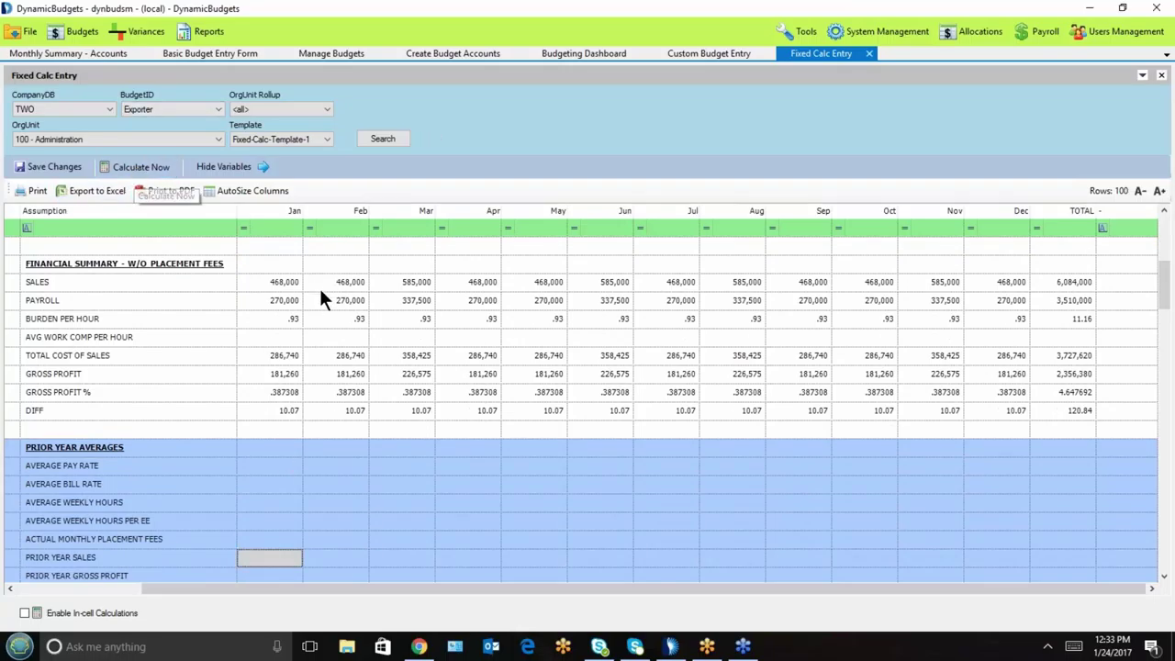
pyautogui.click(282, 373)
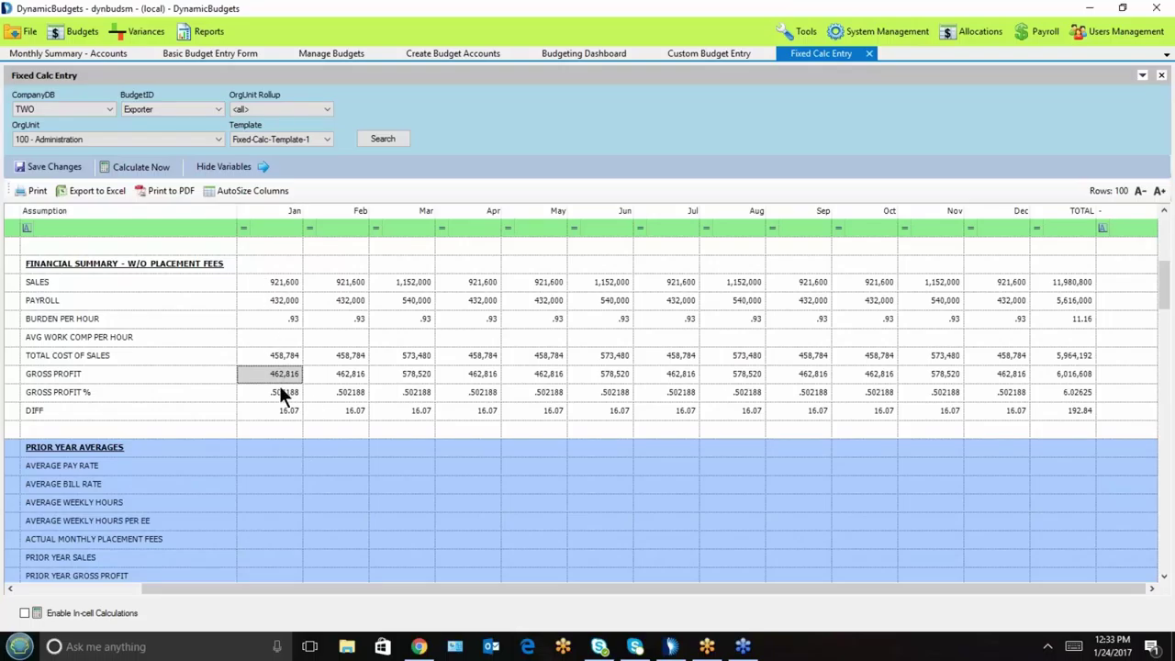
# Step: Examine the template's remaining rows, from prior year averages and budget comparison through revenue, salaries, payroll taxes and employee benefits
pyautogui.press('Down')
pyautogui.press('Down')
pyautogui.press('Down')
pyautogui.press('Down')
pyautogui.press('Down')
pyautogui.press('Down')
pyautogui.press('Down')
pyautogui.press('Down')
pyautogui.press('Down')
pyautogui.press('Down')
pyautogui.press('Down')
pyautogui.press('Left')
pyautogui.press('Left')
pyautogui.press('Down')
pyautogui.press('Down')
pyautogui.press('Down')
pyautogui.press('Down')
pyautogui.press('Down')
pyautogui.press('Down')
pyautogui.press('Down')
pyautogui.click(163, 521)
pyautogui.click(102, 515)
pyautogui.press('Down')
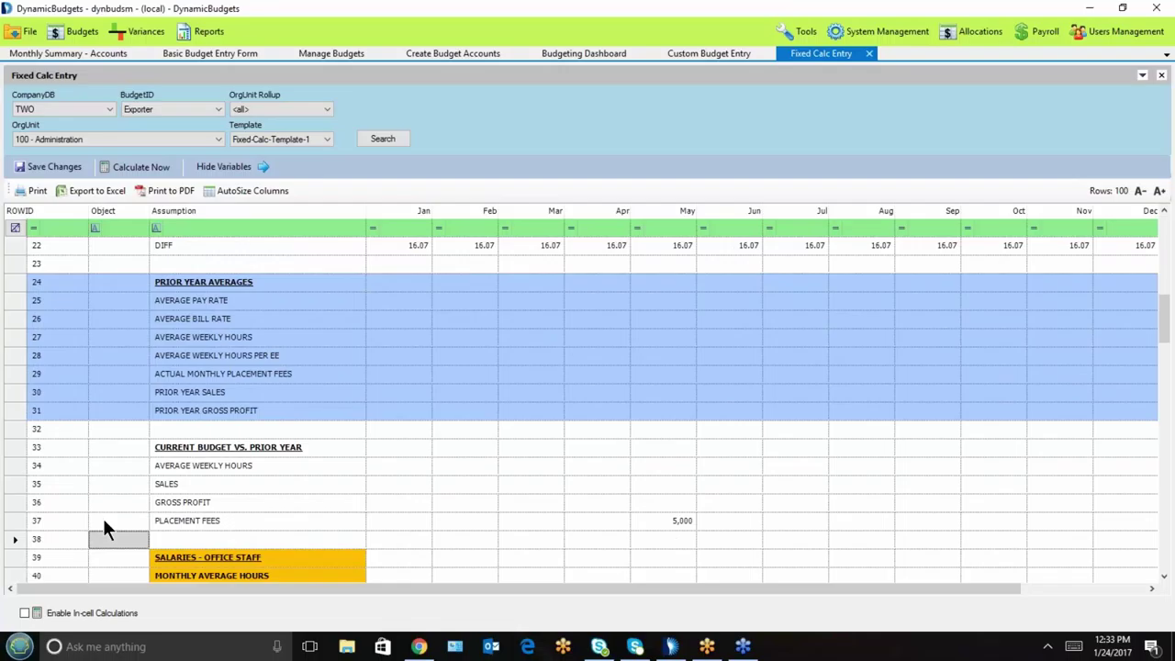
pyautogui.press('Down')
pyautogui.press('Down')
pyautogui.press('Down')
pyautogui.press('Down')
pyautogui.press('Down')
pyautogui.press('Down')
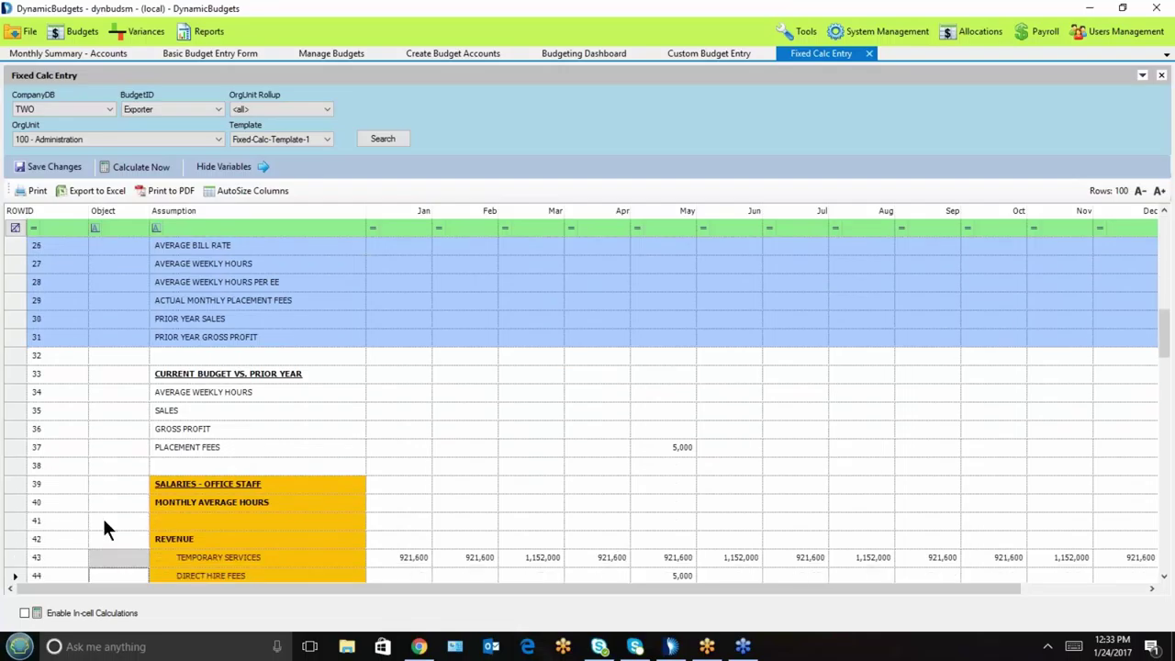
pyautogui.press('Down')
pyautogui.press('Down')
pyautogui.press('Down')
pyautogui.press('Down')
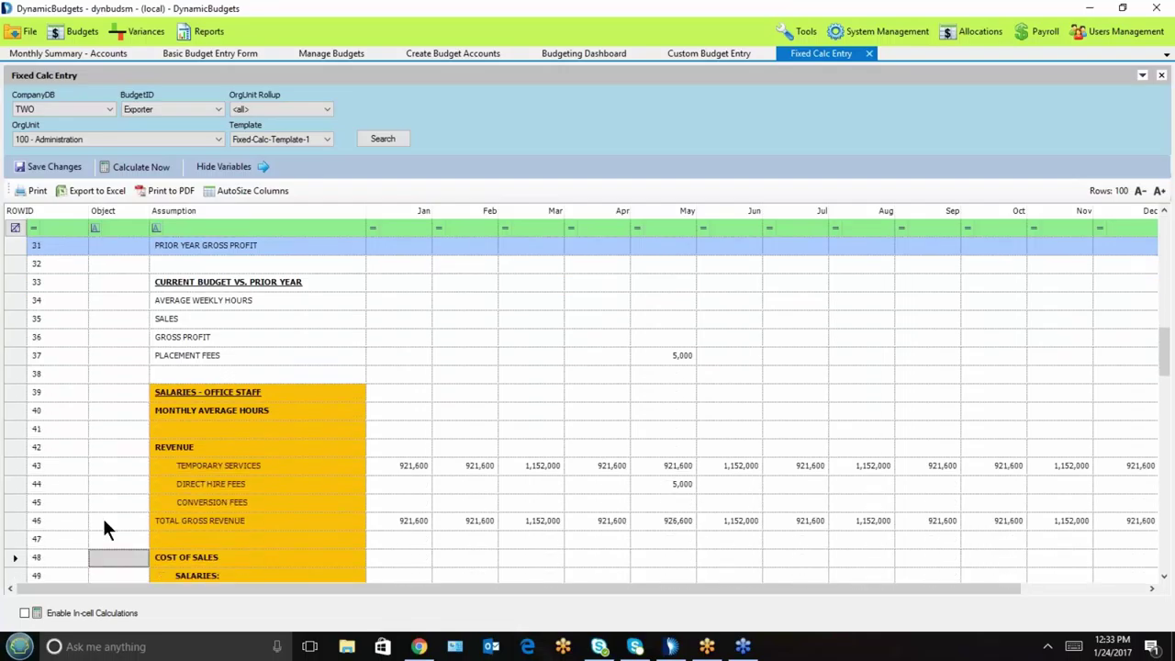
pyautogui.press('Down')
pyautogui.press('Down')
pyautogui.press('Down')
pyautogui.press('Down')
pyautogui.press('Down')
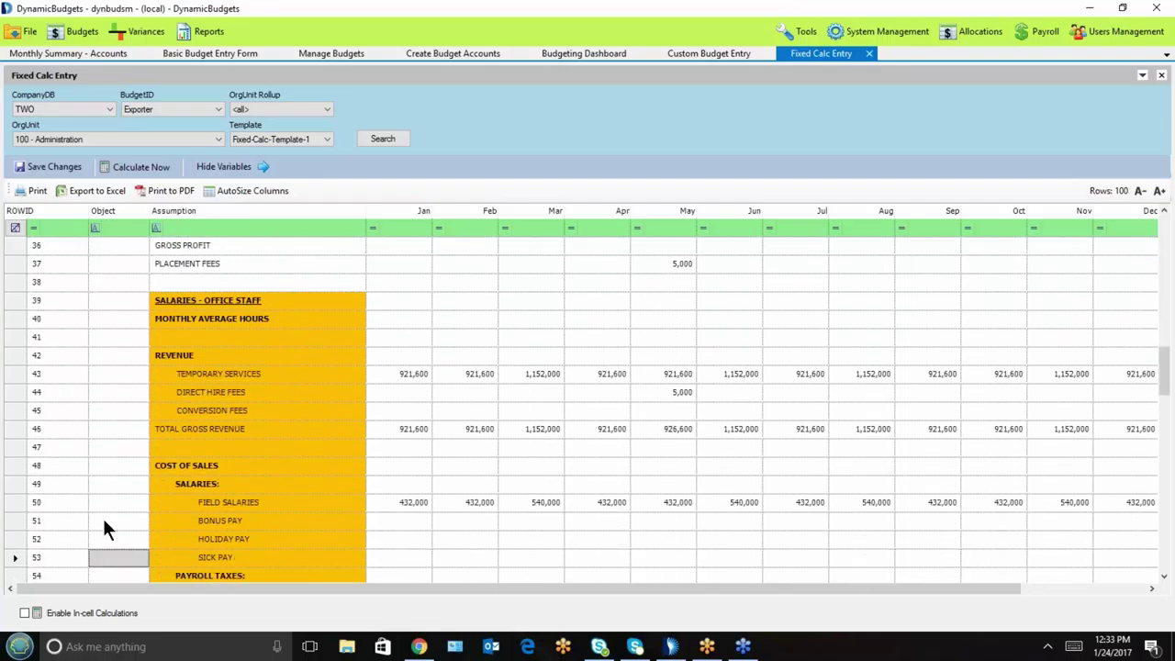
pyautogui.press('Down')
pyautogui.press('Down')
pyautogui.press('Down')
pyautogui.press('Down')
pyautogui.press('Down')
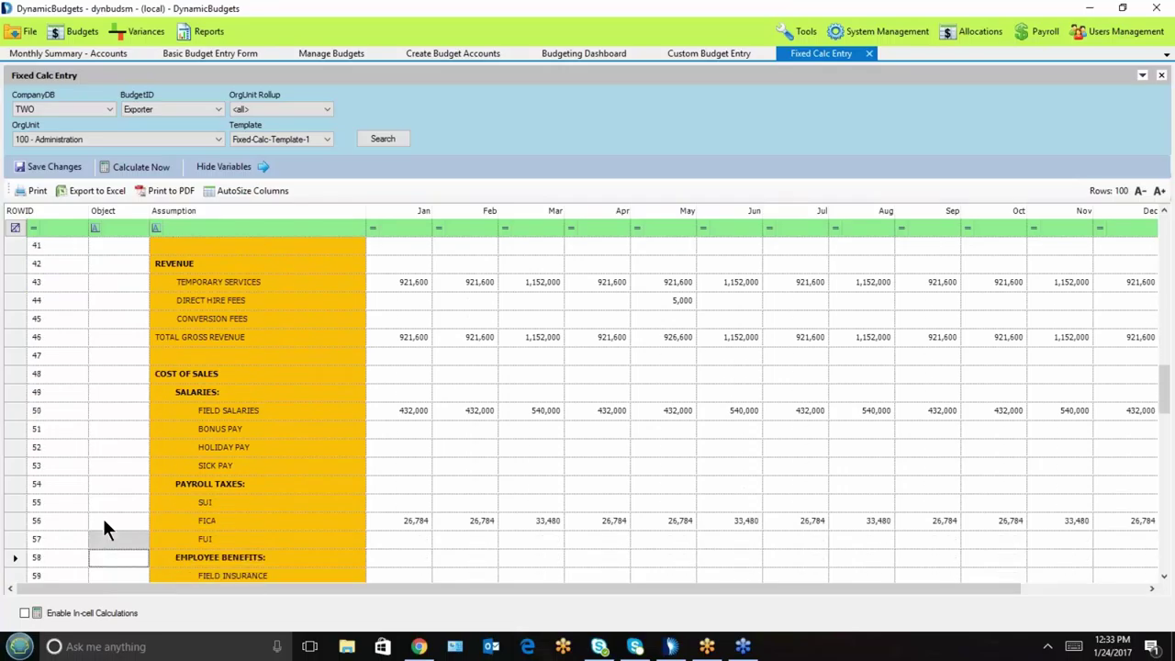
pyautogui.press('Down')
pyautogui.press('Down')
pyautogui.press('Down')
pyautogui.press('Down')
pyautogui.press('Down')
pyautogui.press('Down')
pyautogui.press('Down')
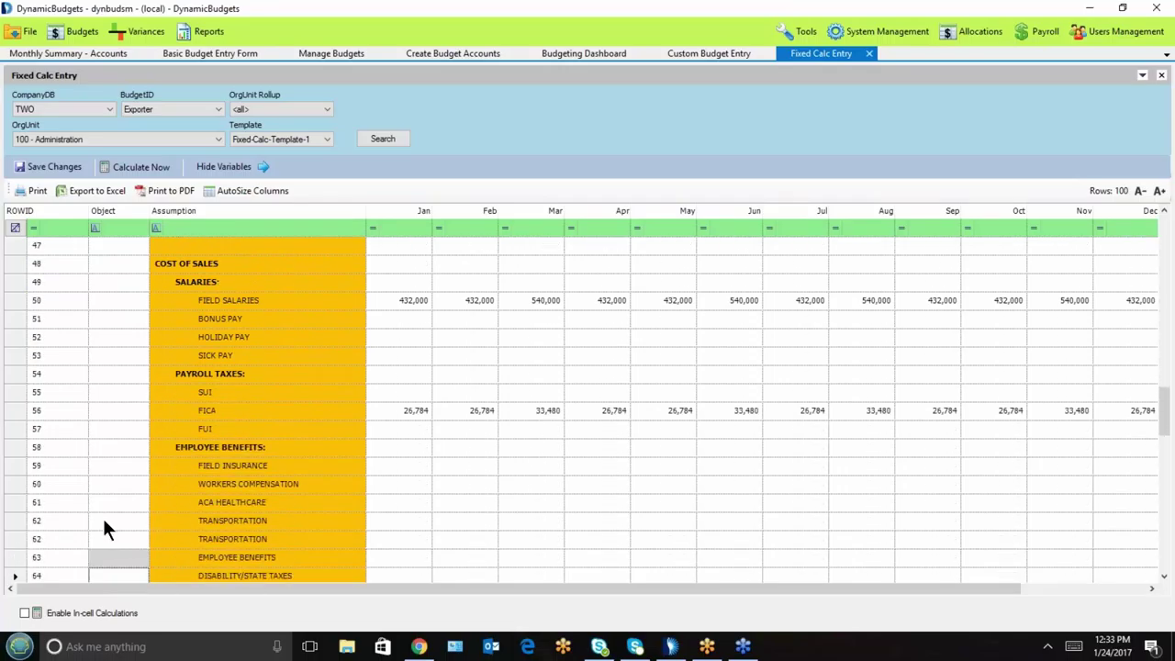
pyautogui.click(566, 433)
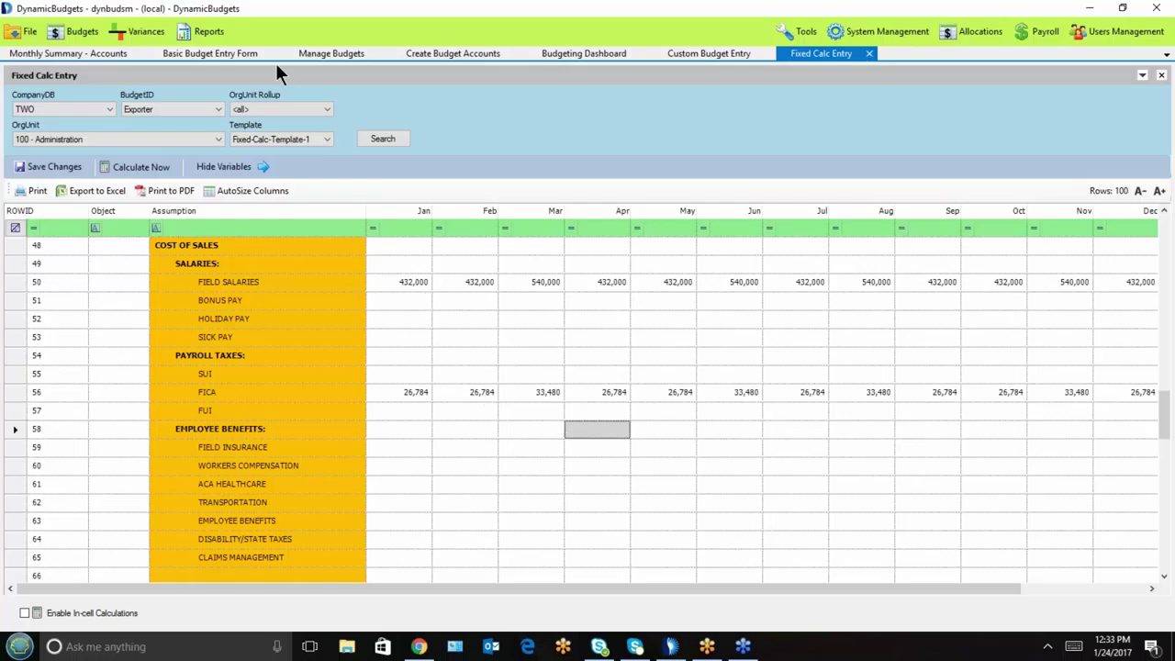
# Step: Open Manage Fixed Calc Templates and load Fixed-Calc-Template-1 for company TWO and budget Exporter
pyautogui.click(79, 30)
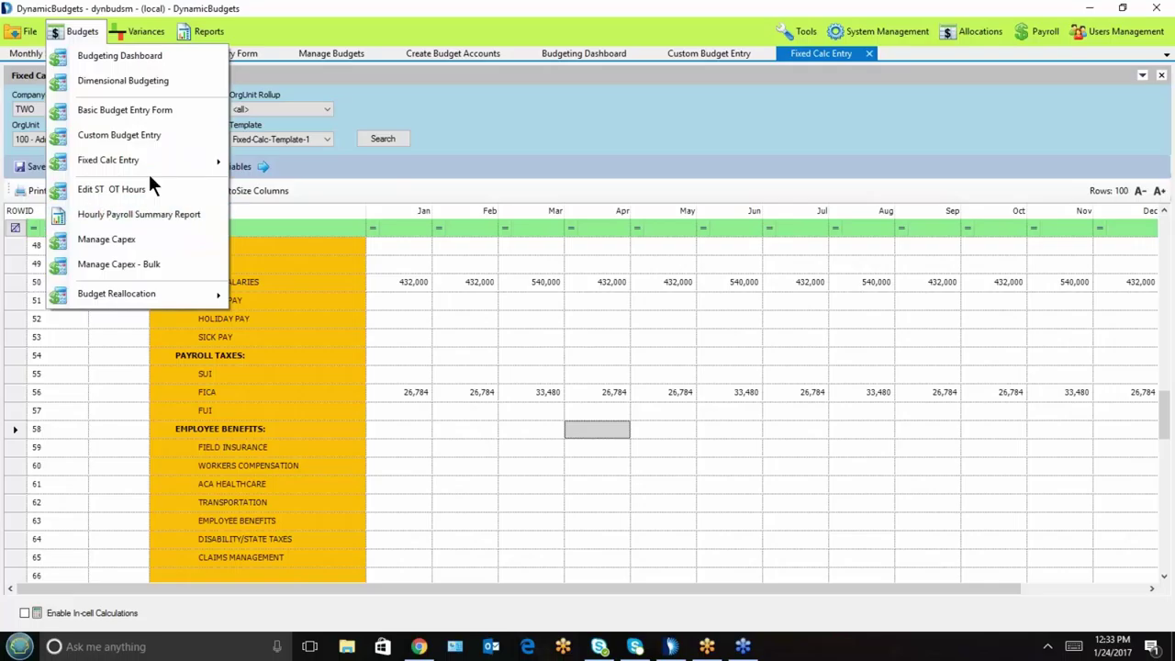
pyautogui.moveTo(166, 163)
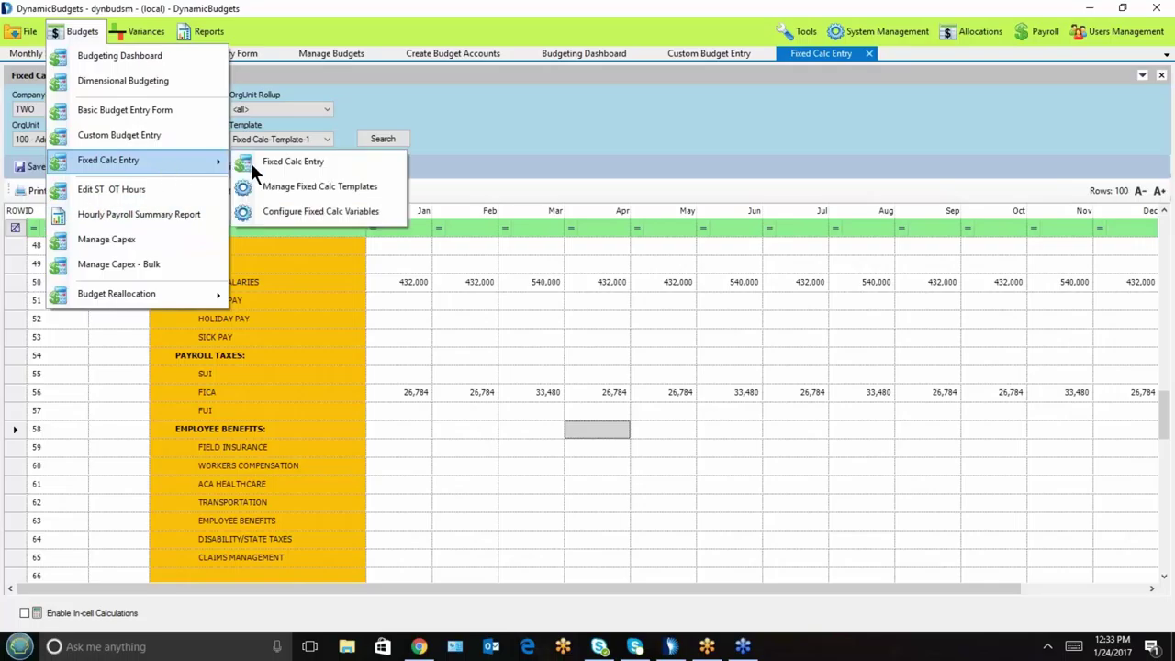
pyautogui.click(317, 188)
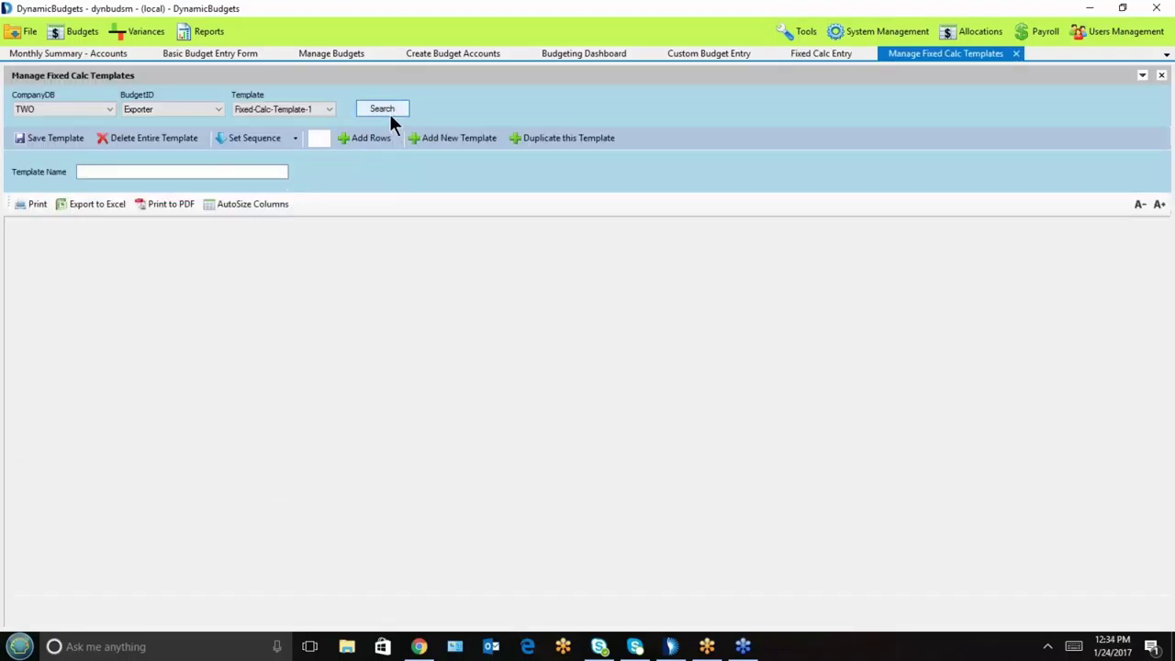
pyautogui.click(384, 109)
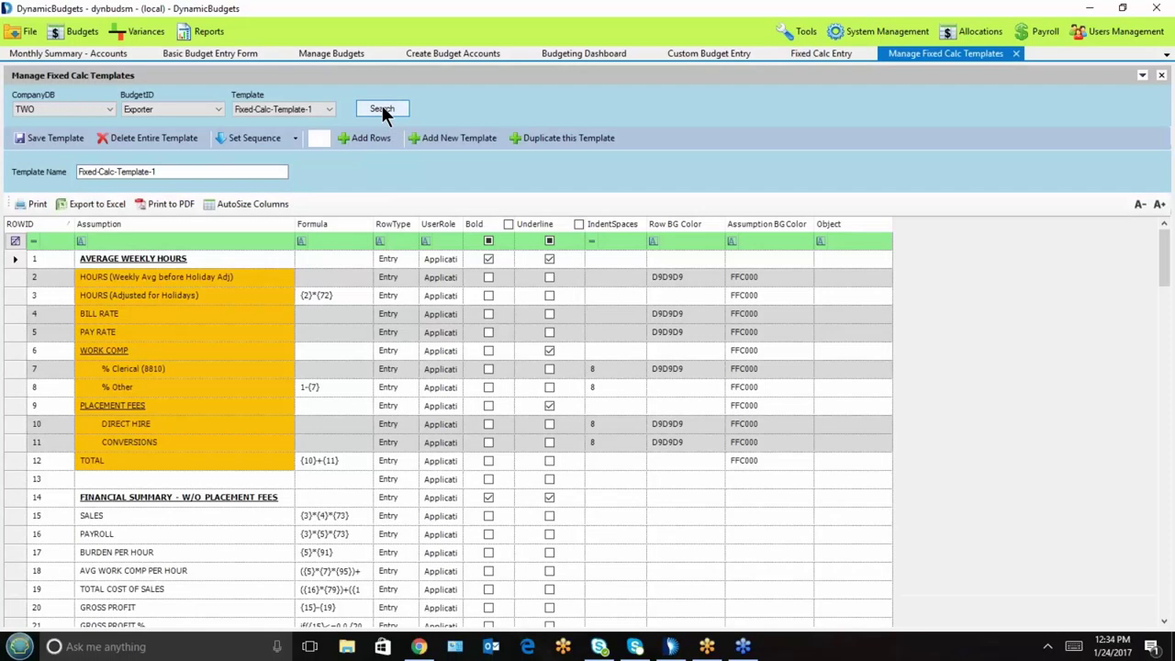
# Step: Format the "% Clerical (8810)" template row as bold and underlined
pyautogui.click(307, 518)
pyautogui.click(489, 368)
pyautogui.click(548, 368)
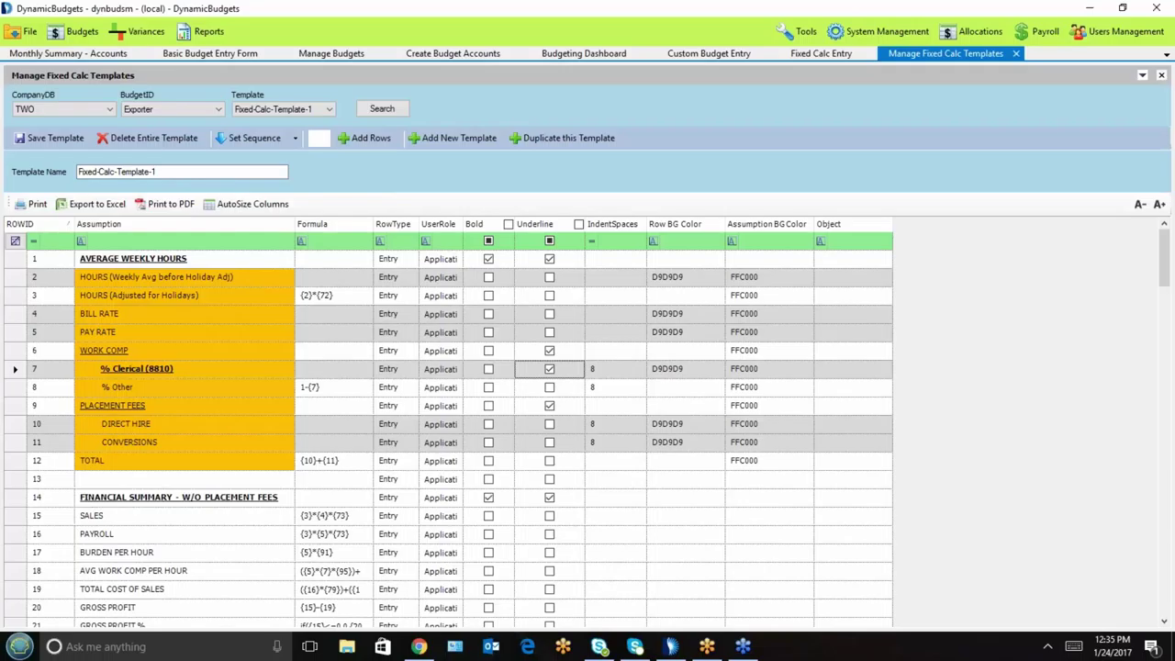
# Step: Run the Monthly Bud vs Act Variance Analysis for January 2014 on org unit 100 - Administration
pyautogui.click(58, 29)
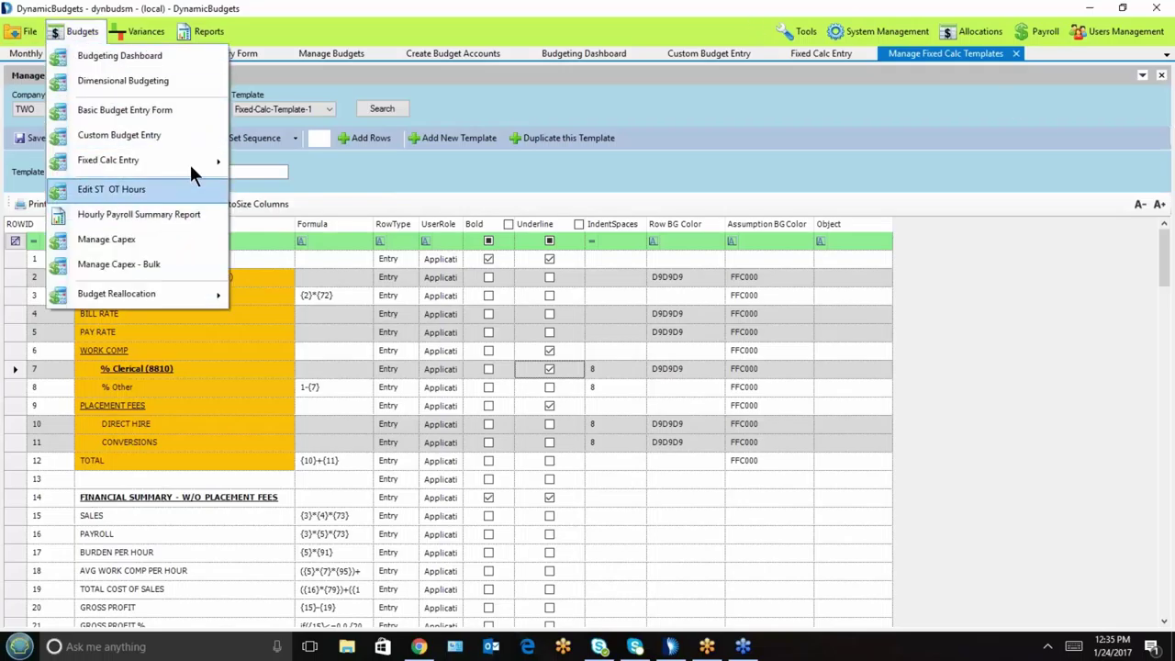
pyautogui.moveTo(144, 30)
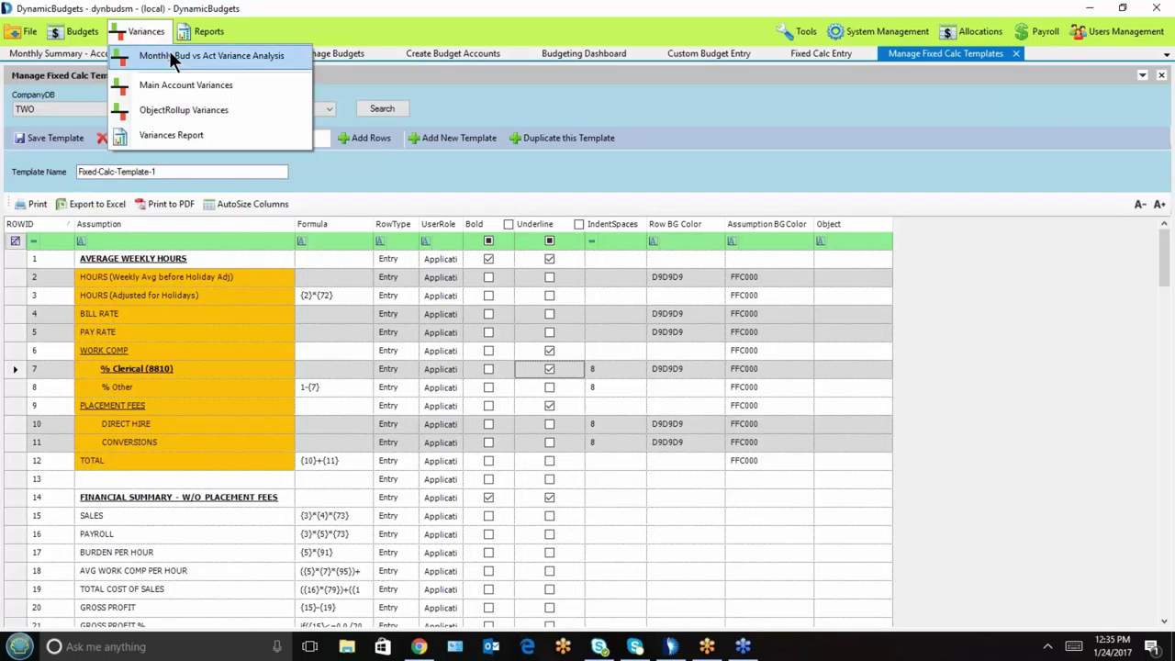
pyautogui.click(170, 55)
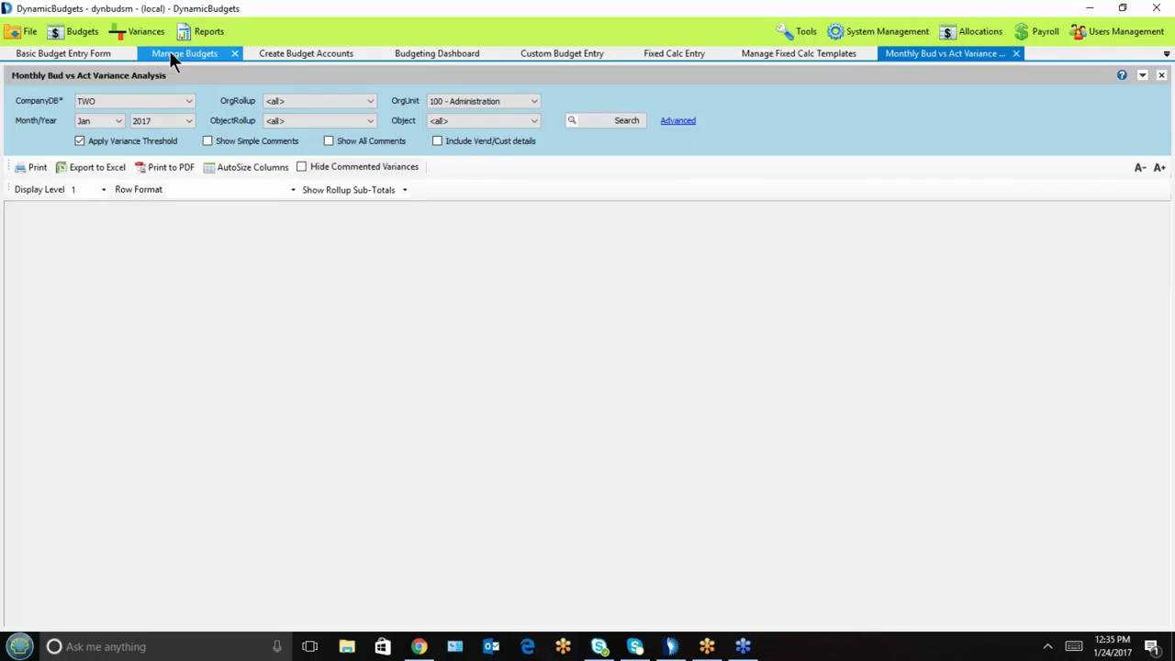
pyautogui.click(172, 122)
pyautogui.click(170, 134)
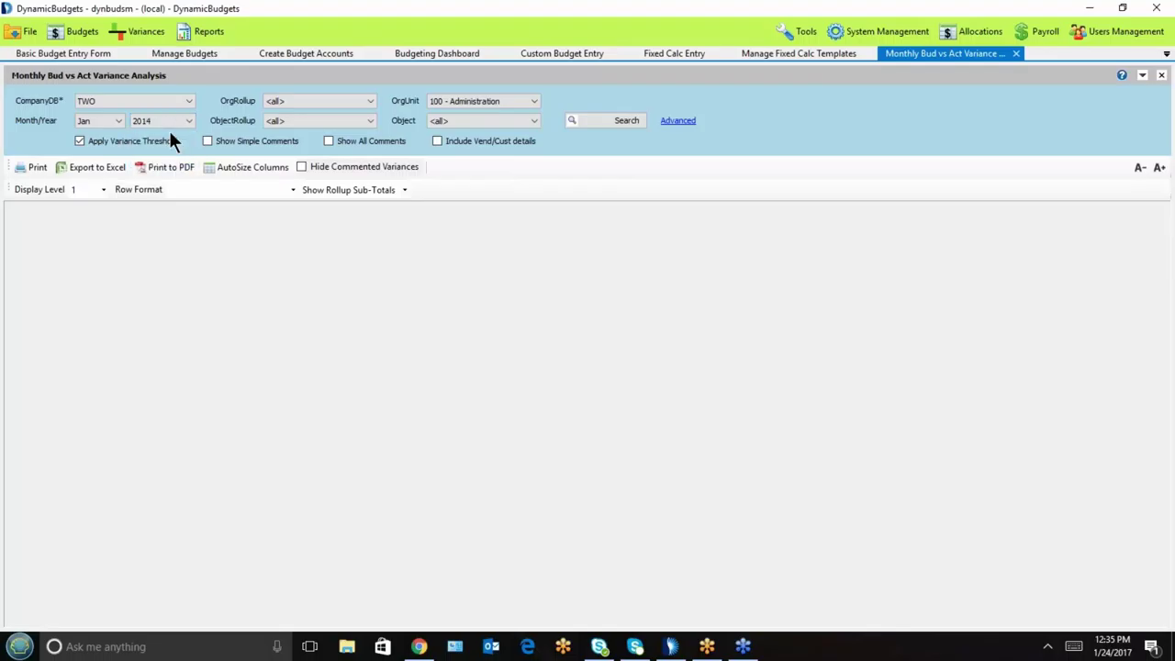
pyautogui.click(601, 120)
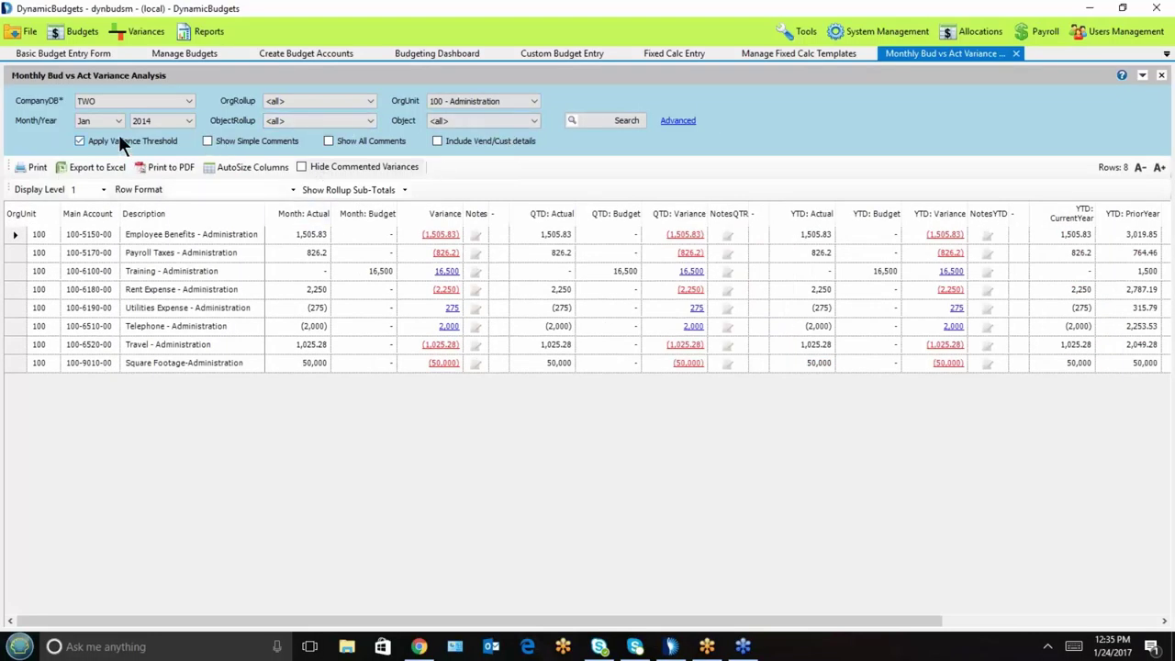
# Step: Rerun the variance analysis without the variance threshold and examine its quarterly, year-to-date, prior-year and full-year columns
pyautogui.click(628, 120)
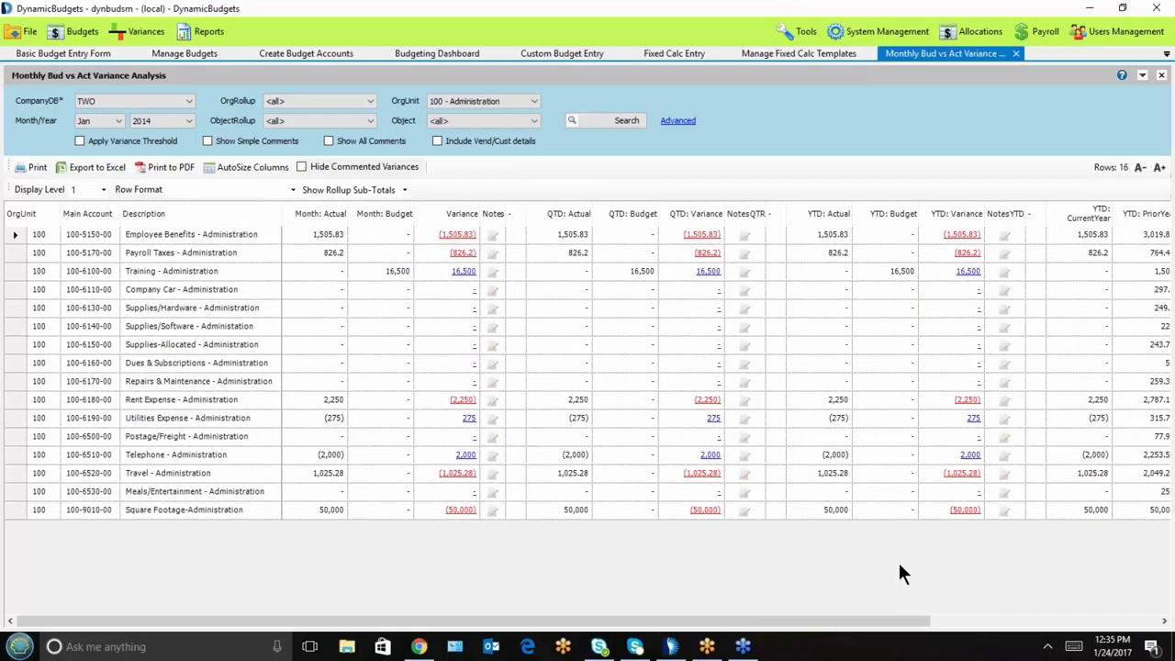
pyautogui.moveTo(881, 624); pyautogui.dragTo(1099, 622)
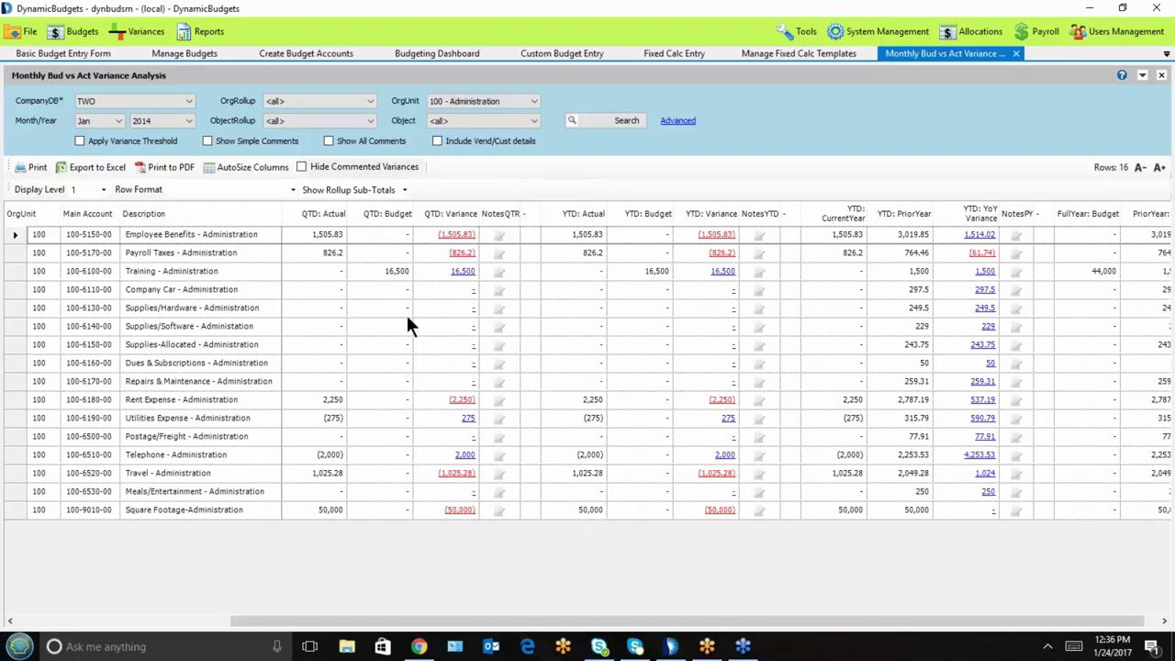
pyautogui.click(145, 624)
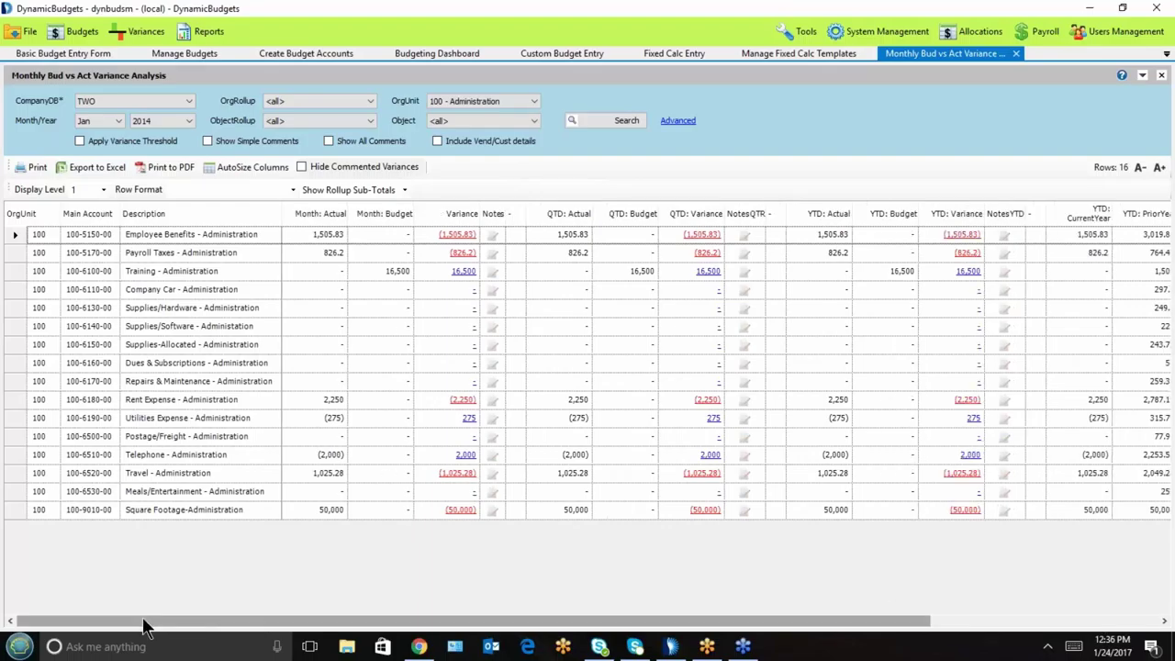
# Step: Drill down into the month variance of Rent Expense - Administration, check its budget adjustments and close the details
pyautogui.click(464, 400)
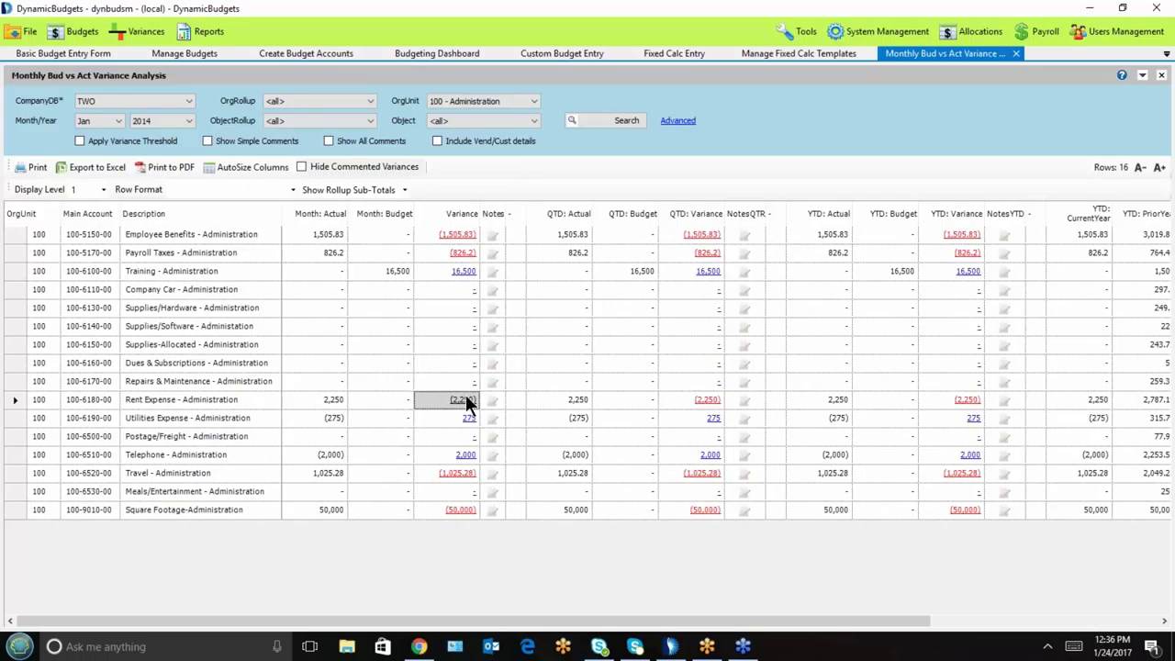
pyautogui.click(465, 402)
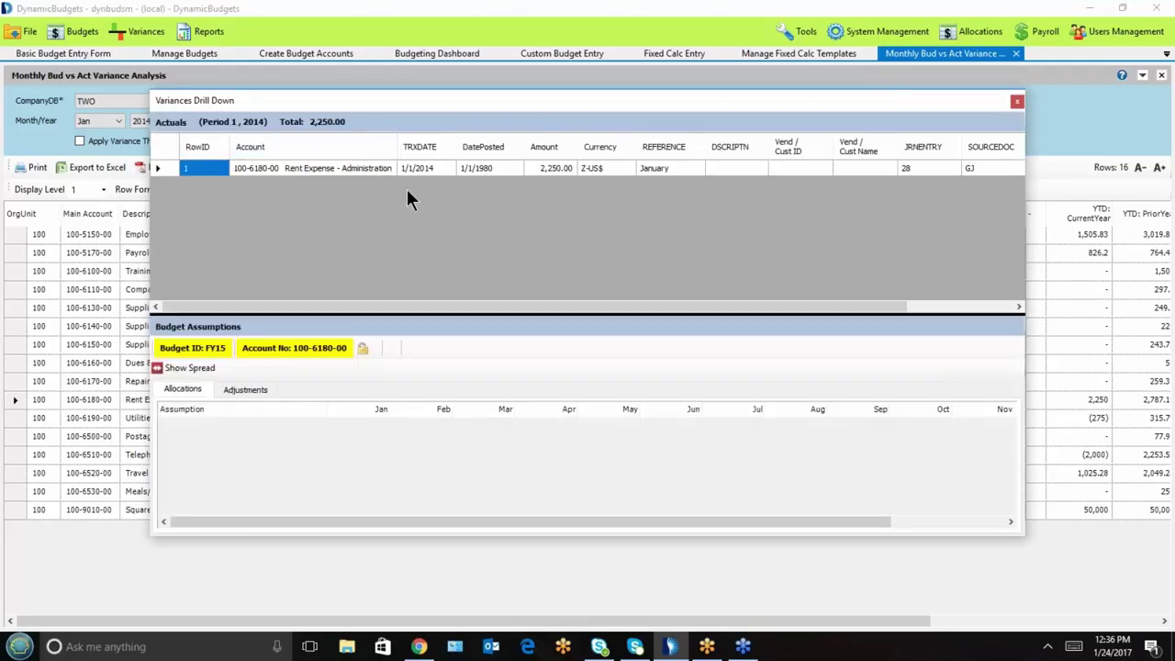
pyautogui.click(245, 389)
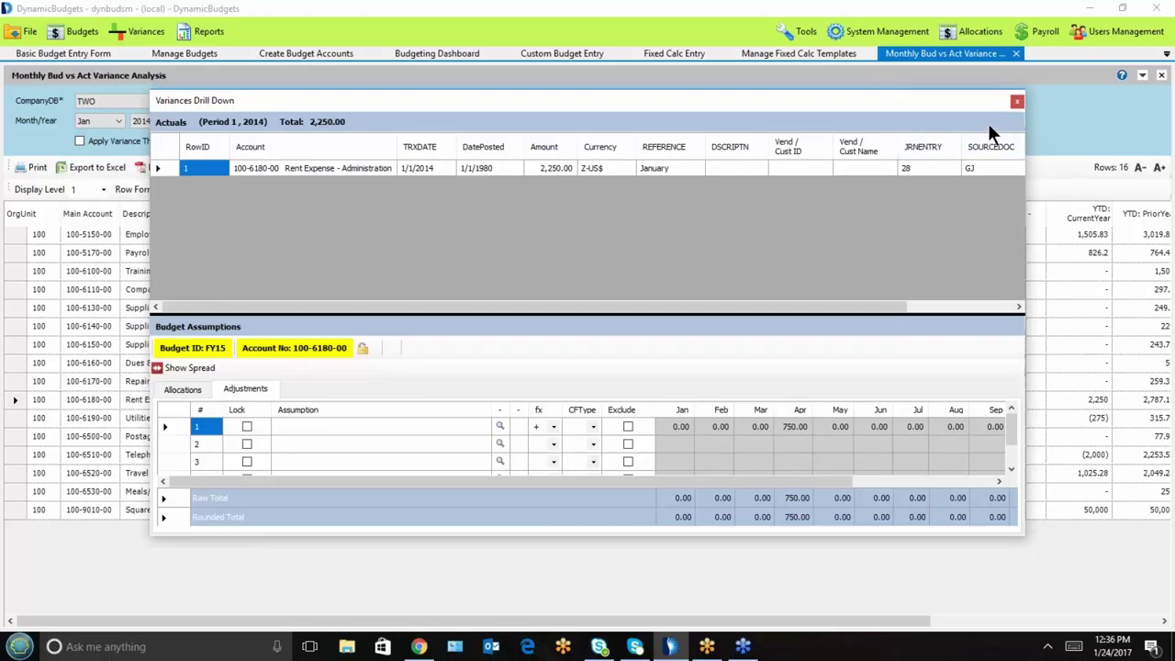
pyautogui.click(1016, 103)
# Step: Write a Rent Expense month variance comment: "over for month due to ovesight", new line, "timing difference will hit the books in July instead of feb."
pyautogui.write('over for month due to ')
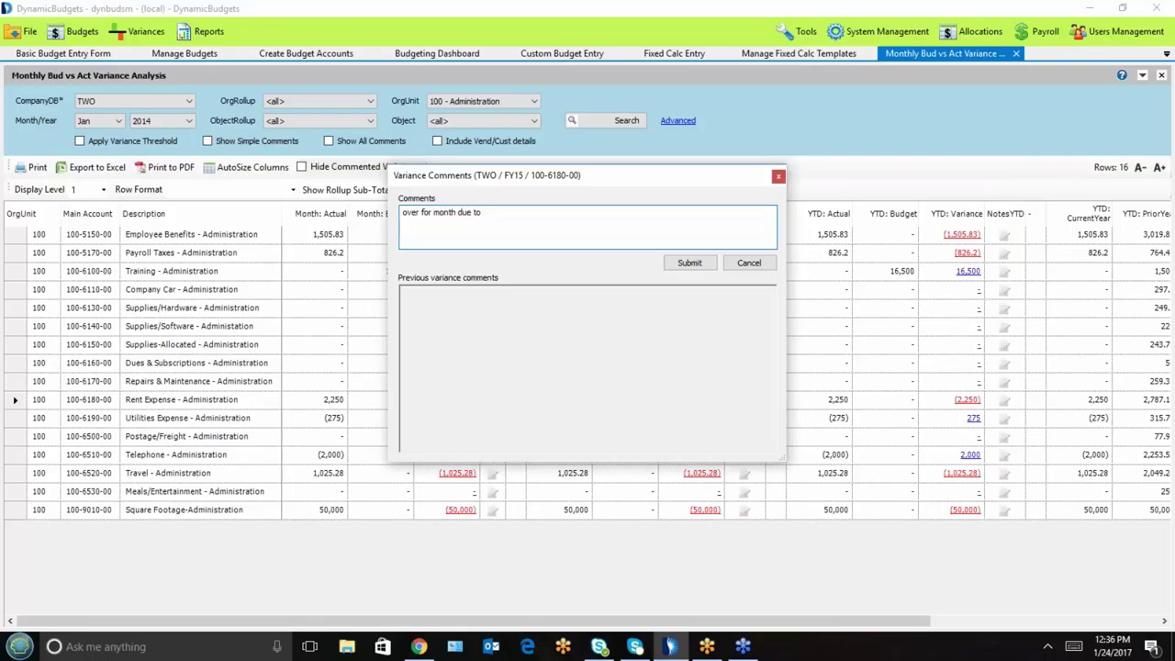
pyautogui.write('ovesight ')
pyautogui.write('timing differ')
pyautogui.write('ence will ')
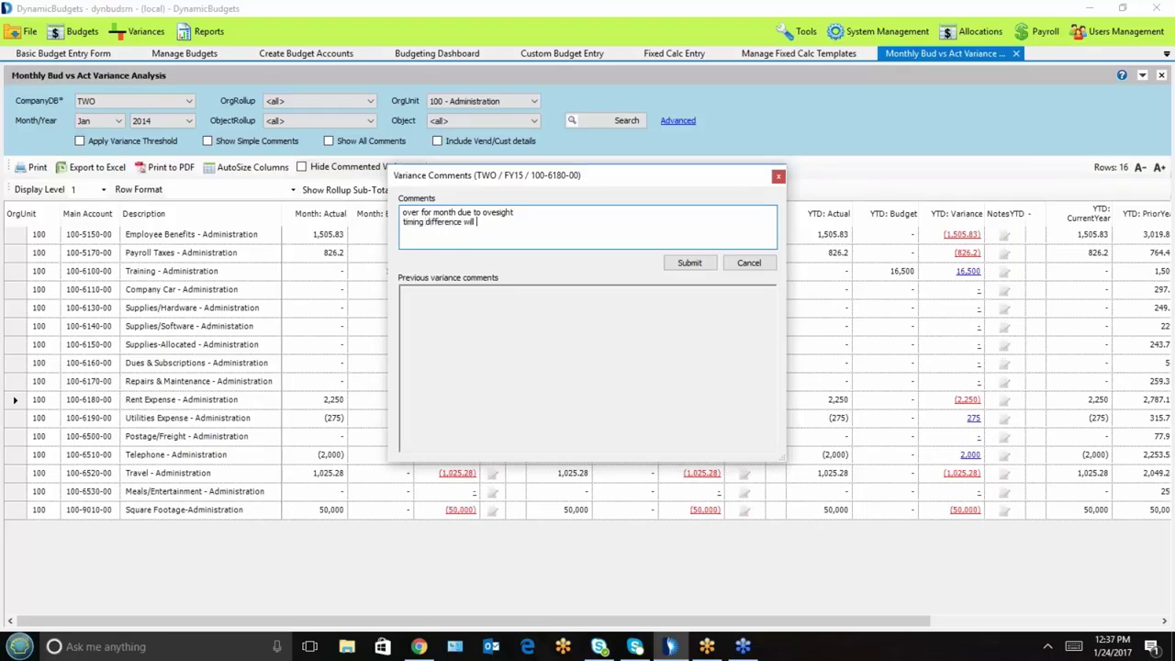
pyautogui.write('hit the books i')
pyautogui.write('n July instead')
pyautogui.write(' of feb. ')
# Step: Finish the Rent Expense variance comment with a third line, "Next year budget it for June", and submit it
pyautogui.write('Next year ')
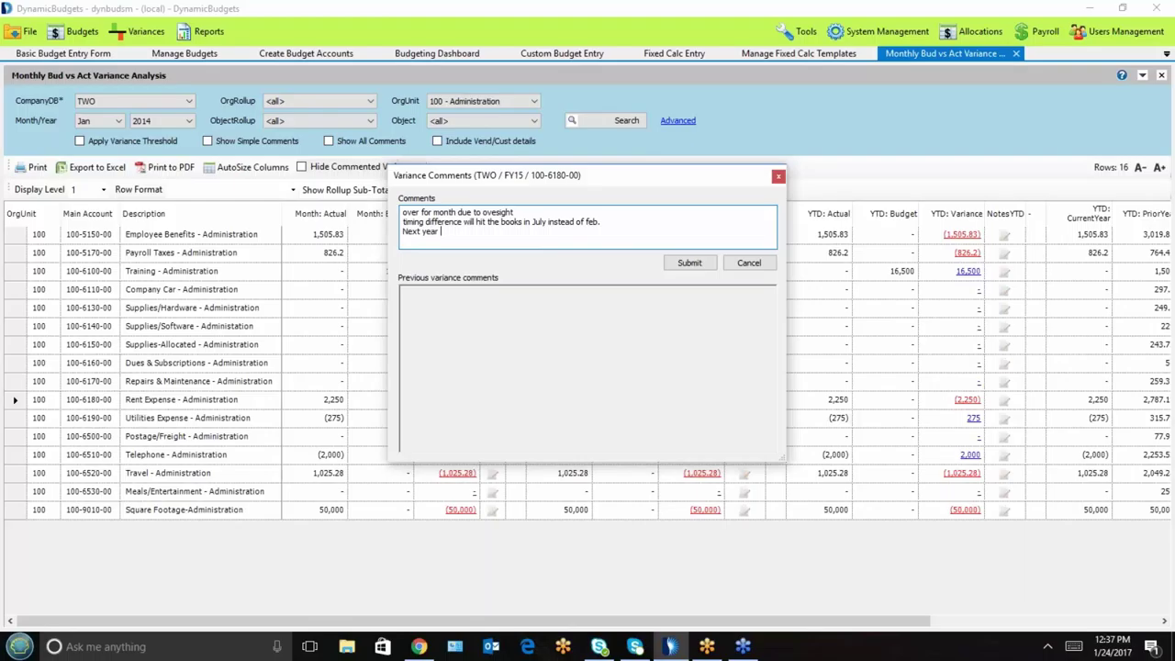
pyautogui.write('budget it for June')
pyautogui.click(688, 264)
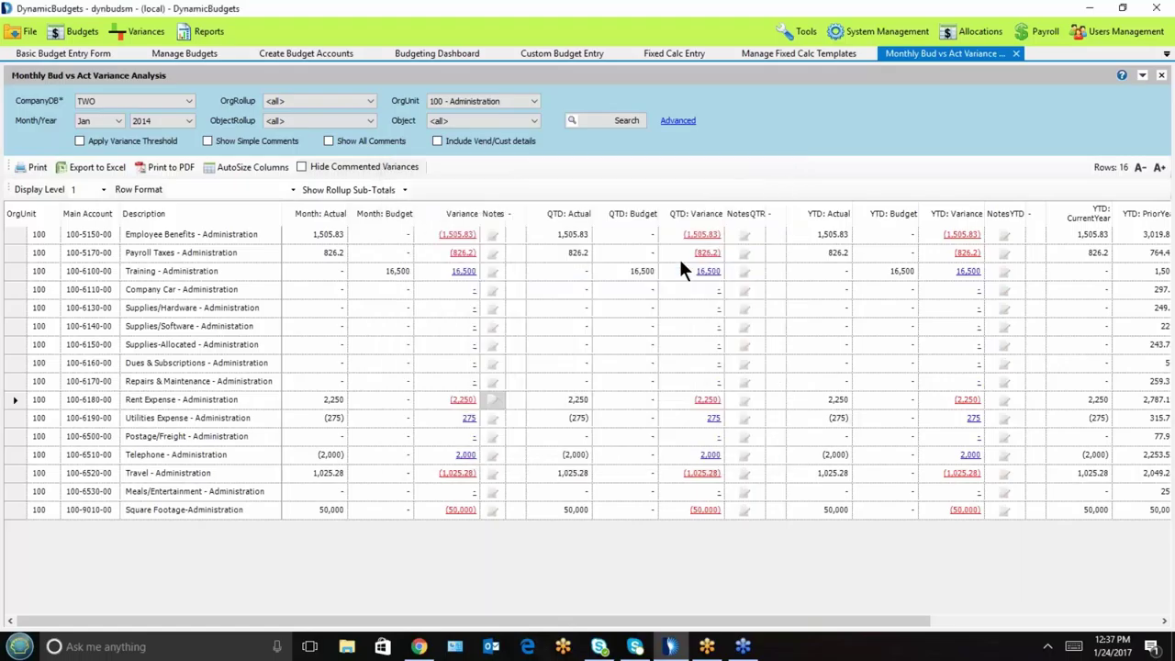
pyautogui.click(531, 422)
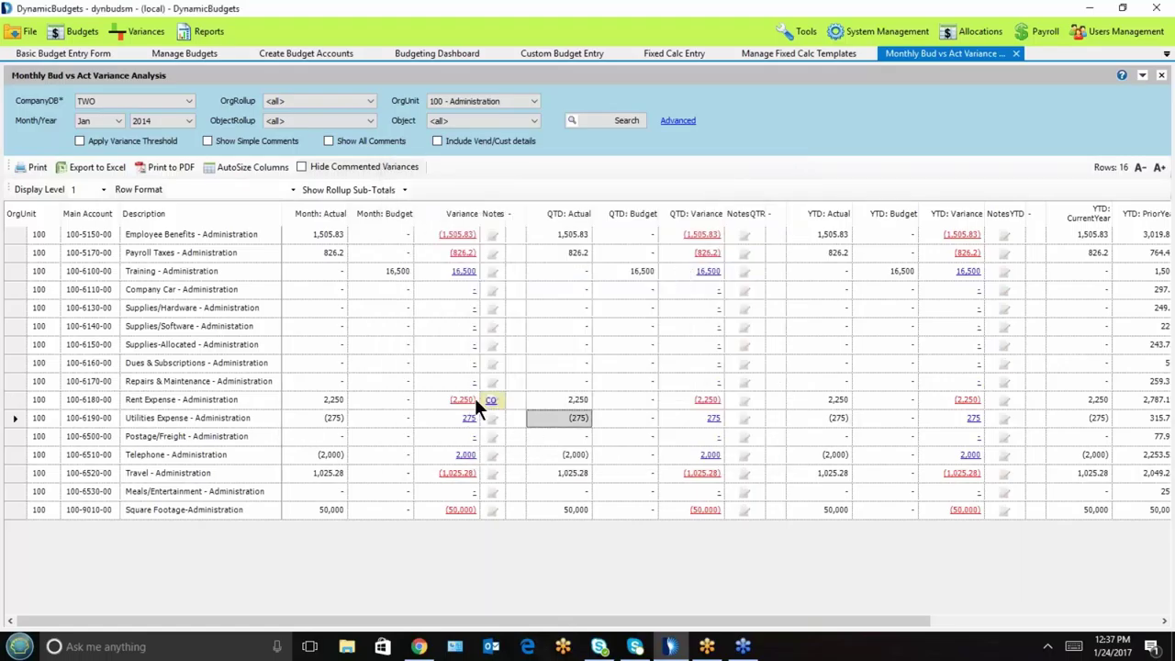
# Step: Return to the Basic Budget Entry Form and open the account details of 100-6180-00 Rent Expense in test Turnkey
pyautogui.click(76, 53)
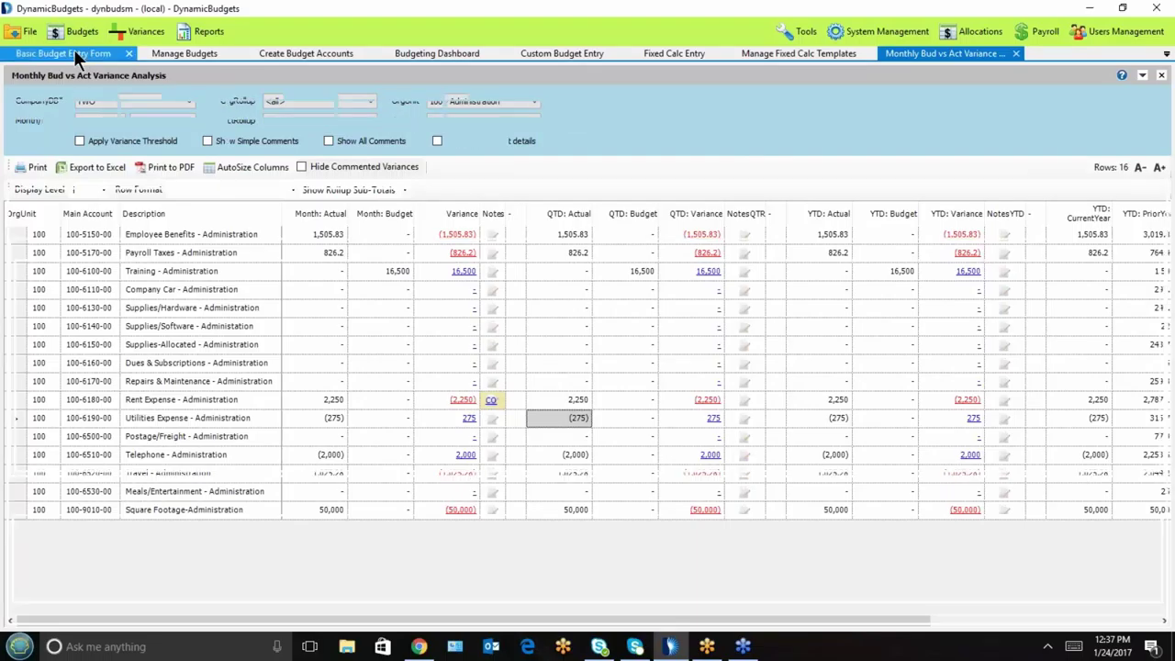
pyautogui.click(45, 177)
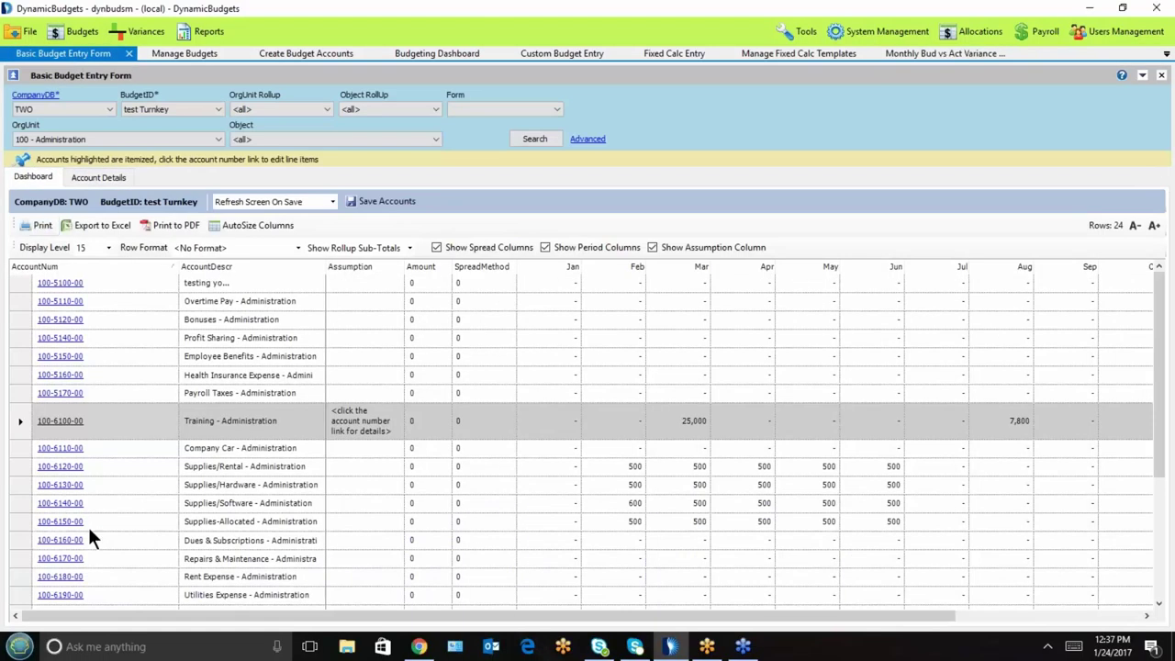
pyautogui.click(70, 580)
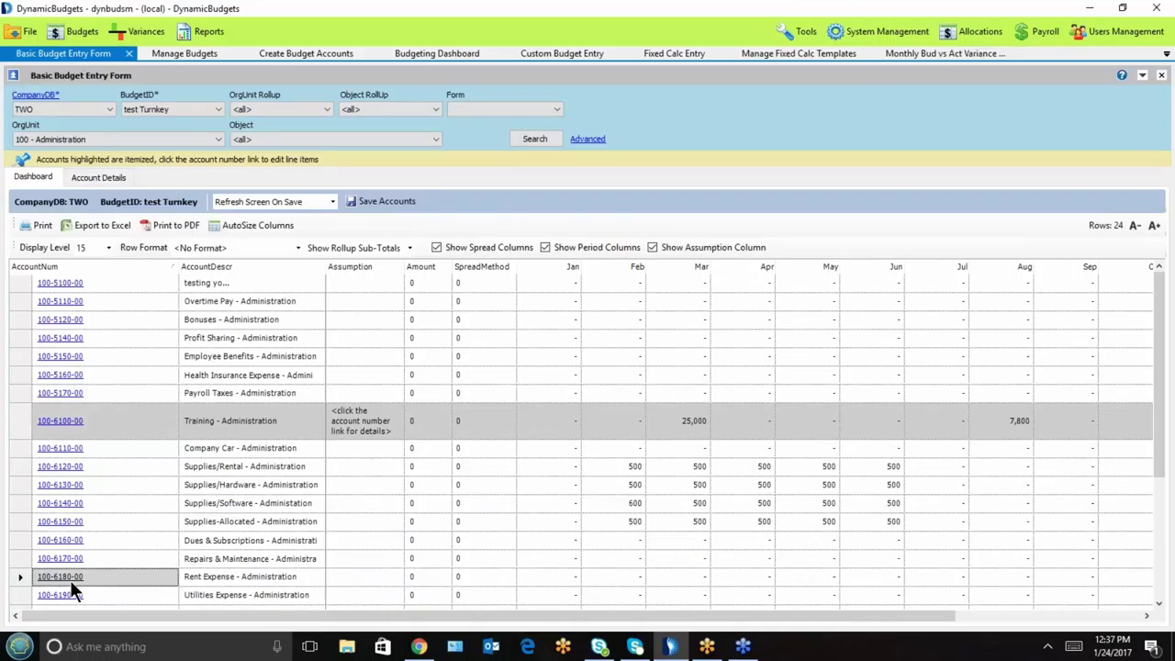
pyautogui.click(70, 580)
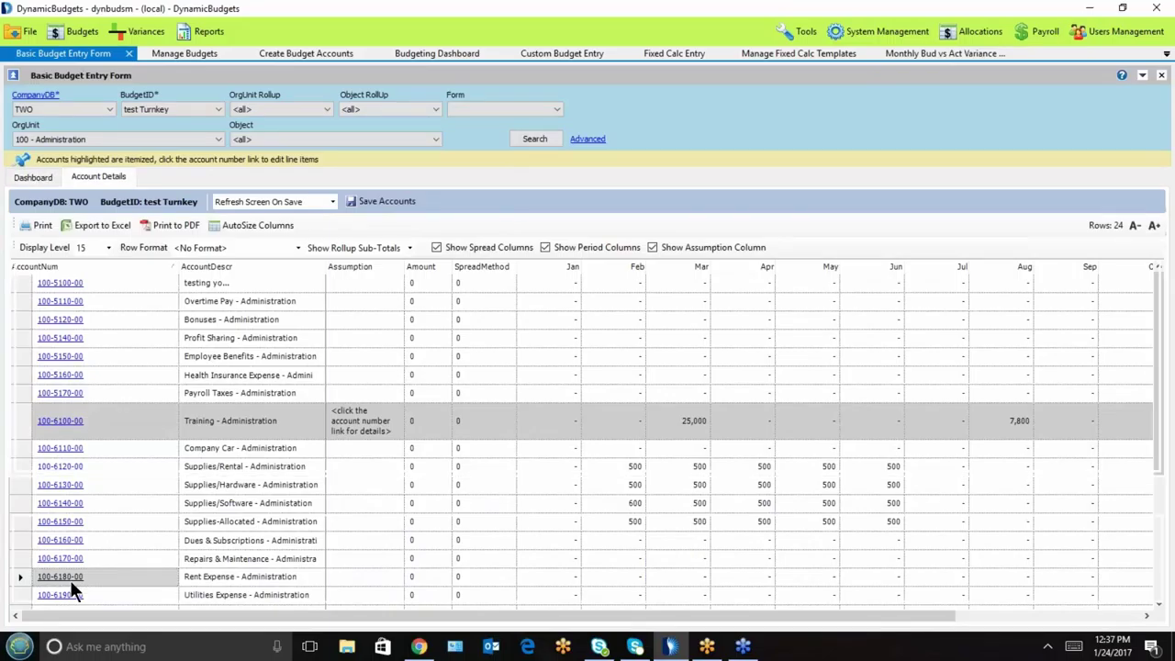
pyautogui.click(70, 580)
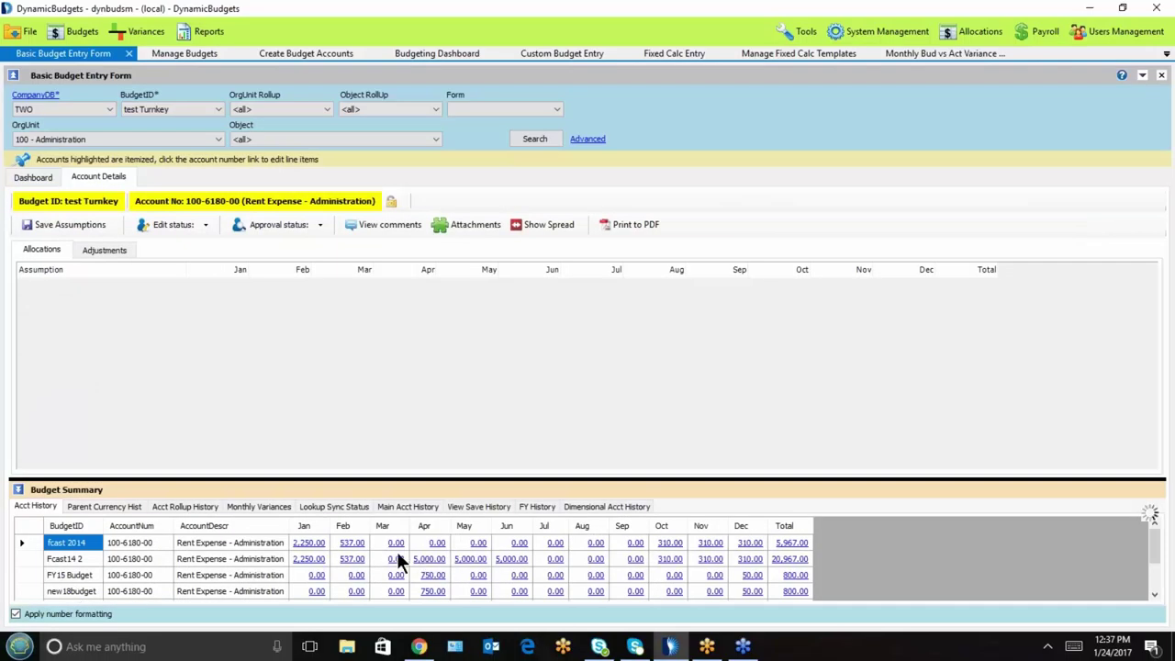
# Step: Review the account's Monthly Variances and read the full FY15 comment in an enlarged window, discarding a "test" entry
pyautogui.click(267, 507)
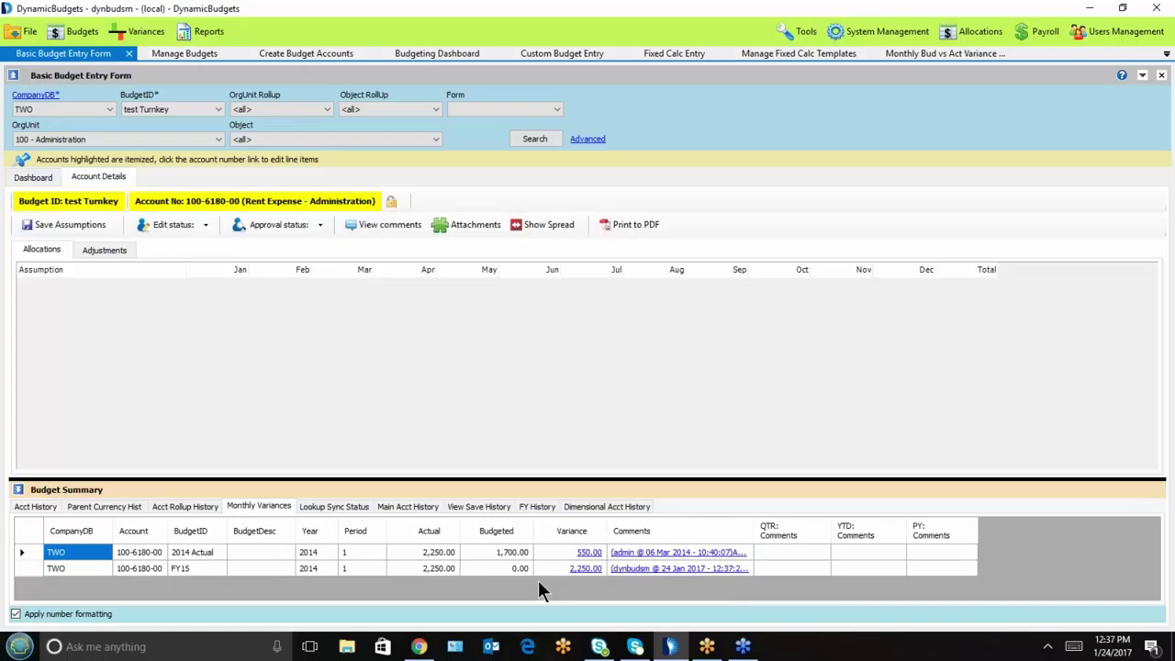
pyautogui.moveTo(667, 579)
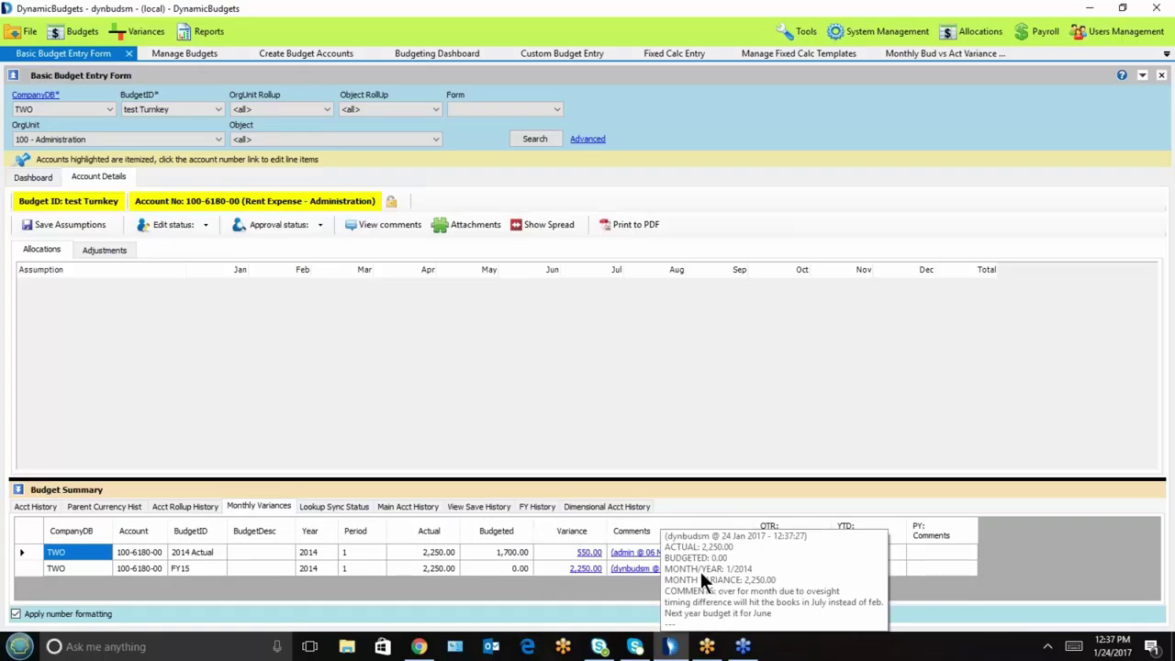
pyautogui.click(652, 568)
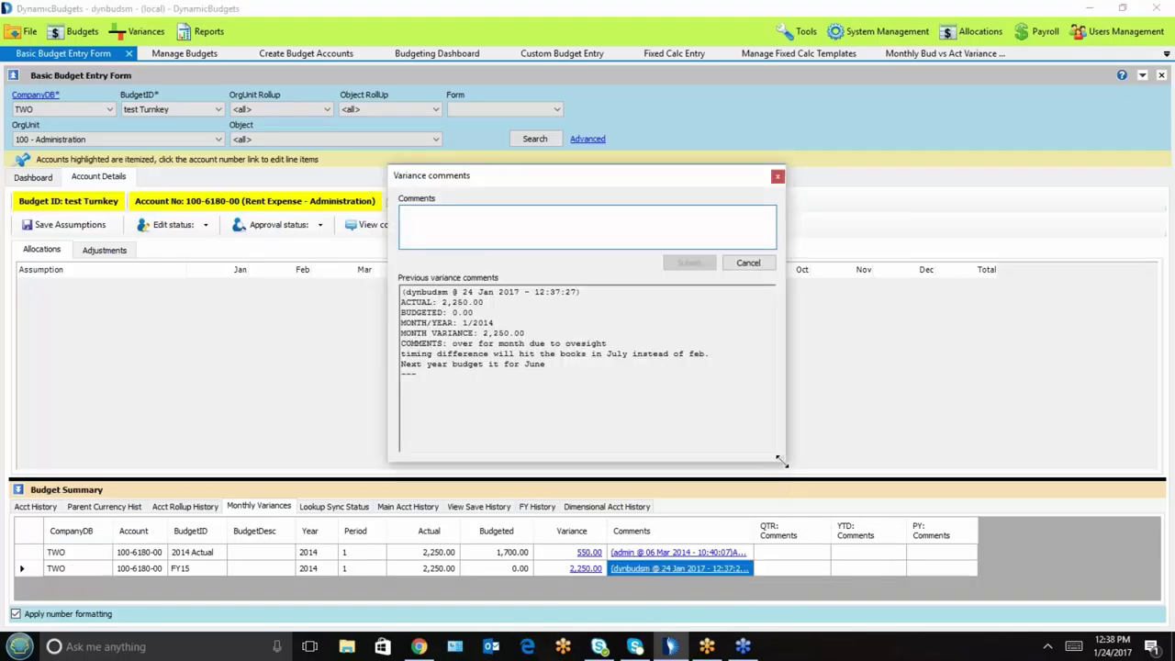
pyautogui.moveTo(785, 461); pyautogui.dragTo(1060, 567)
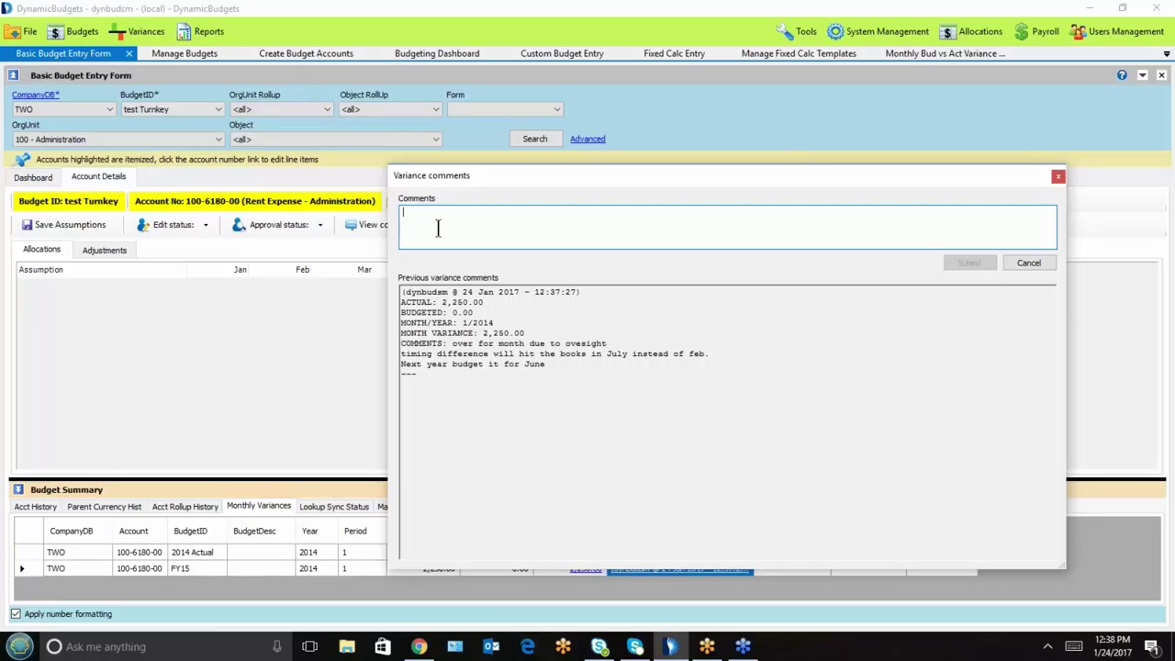
pyautogui.write('test')
pyautogui.click(1020, 262)
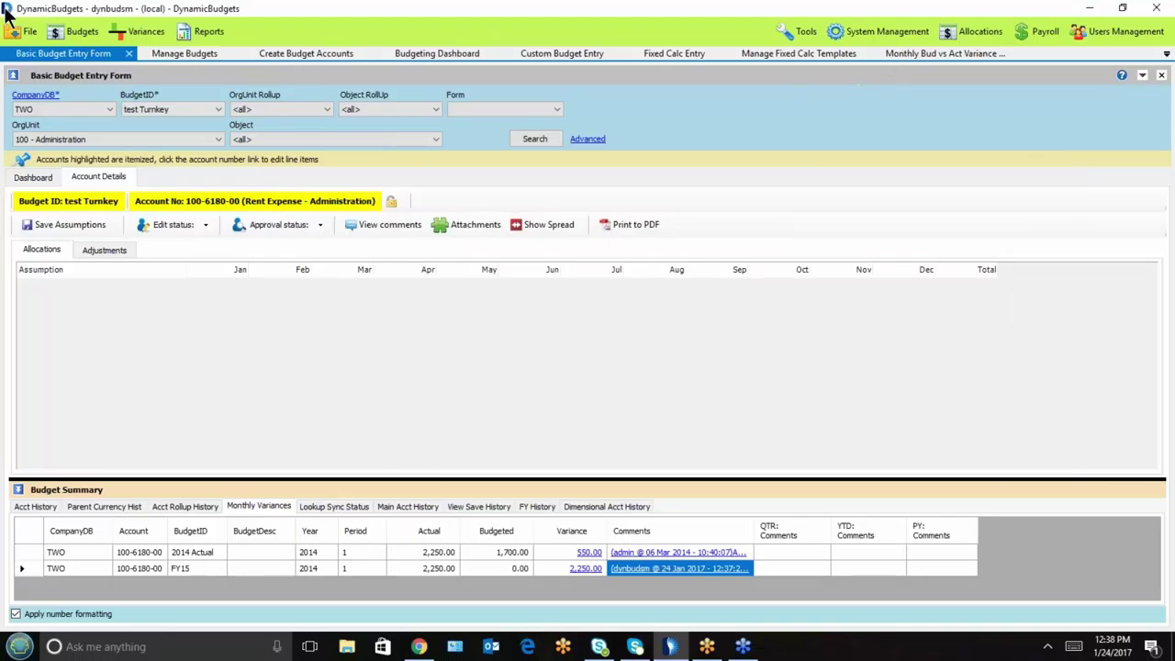
# Step: Open the Budgeting Dashboard and the Design Forecast Templates form
pyautogui.click(184, 31)
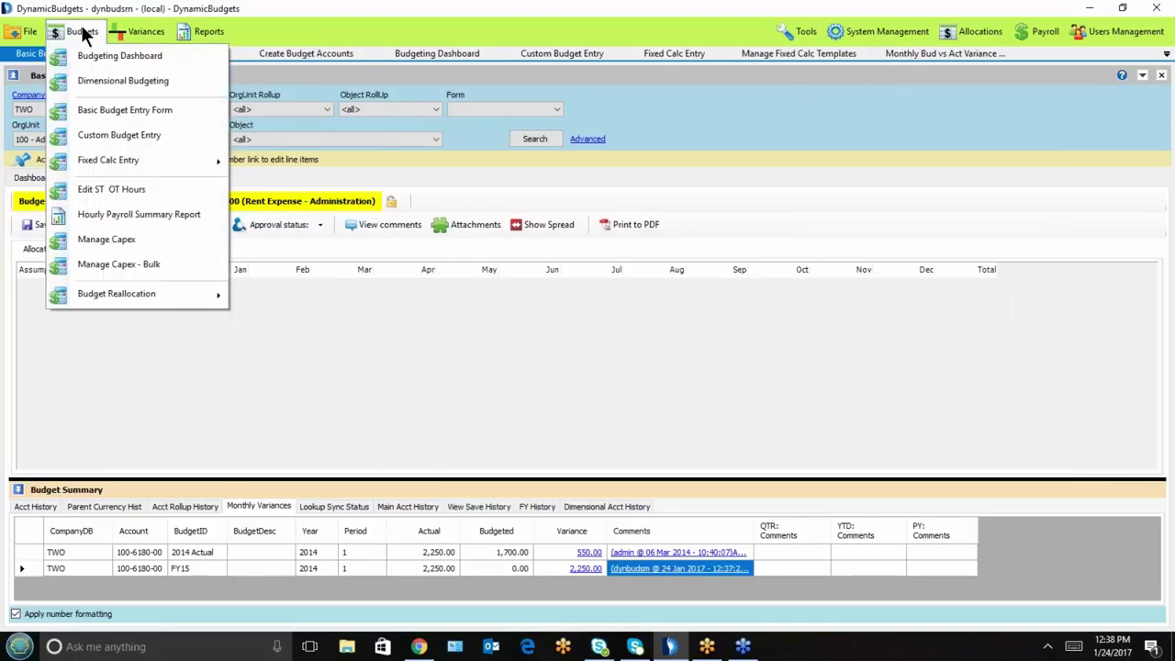
pyautogui.click(91, 54)
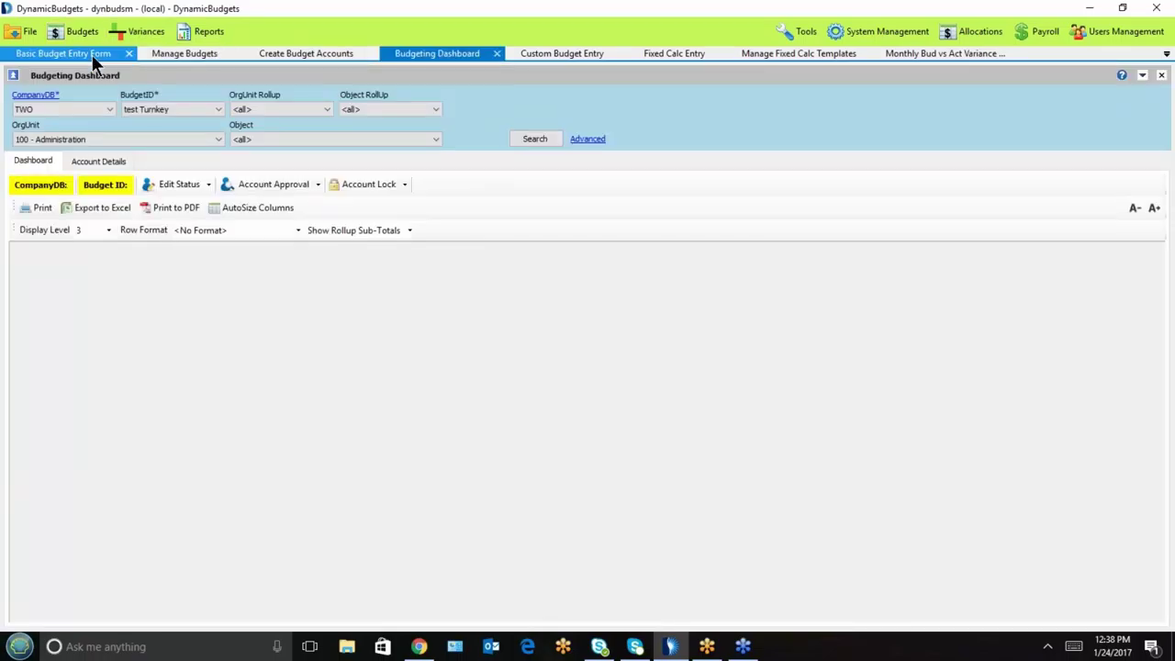
pyautogui.click(800, 30)
pyautogui.moveTo(842, 242)
pyautogui.click(1024, 239)
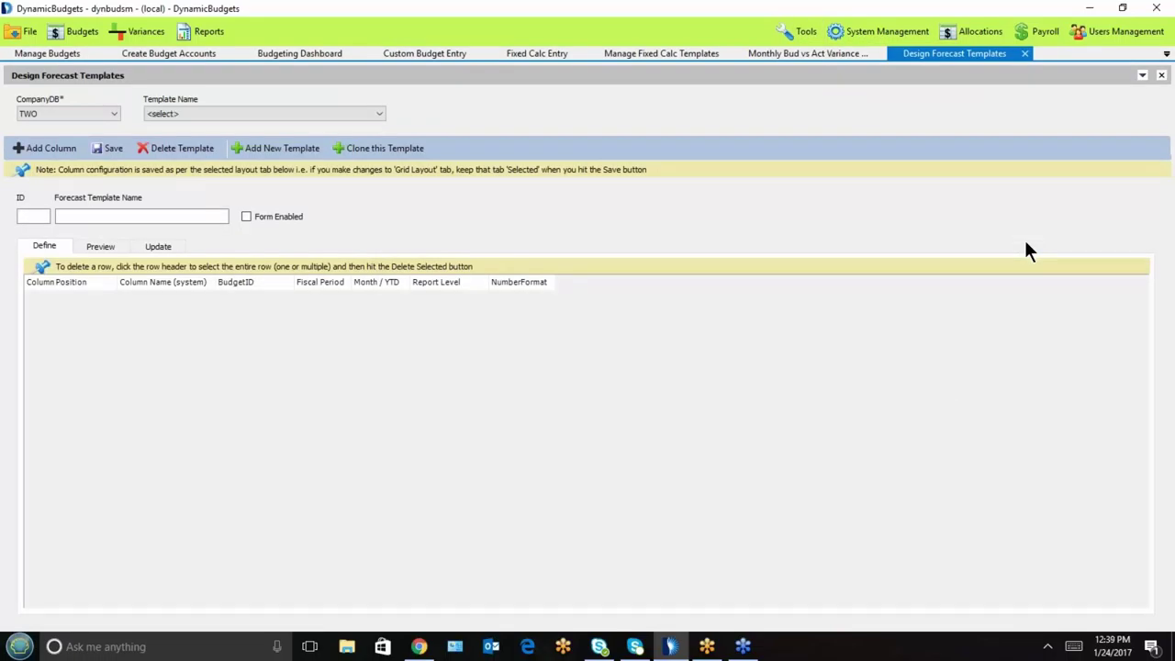
# Step: Load the forecast template YTD Actual & Original Budget and review the BudgetID assignments of columns P00 to P12
pyautogui.click(290, 112)
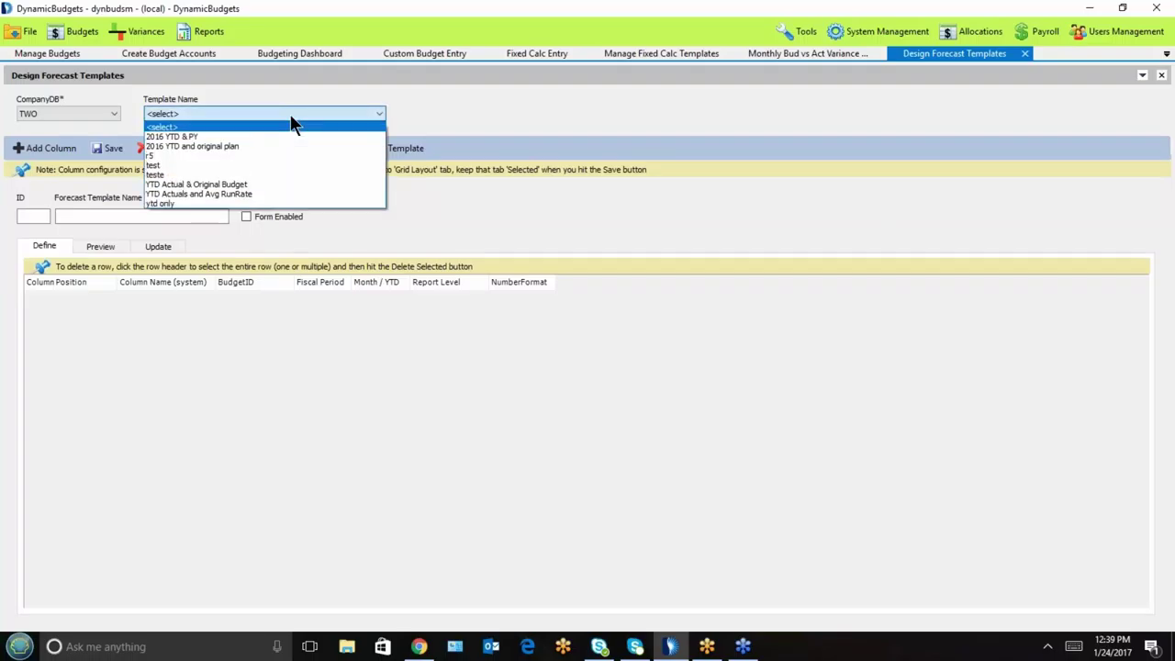
pyautogui.click(259, 184)
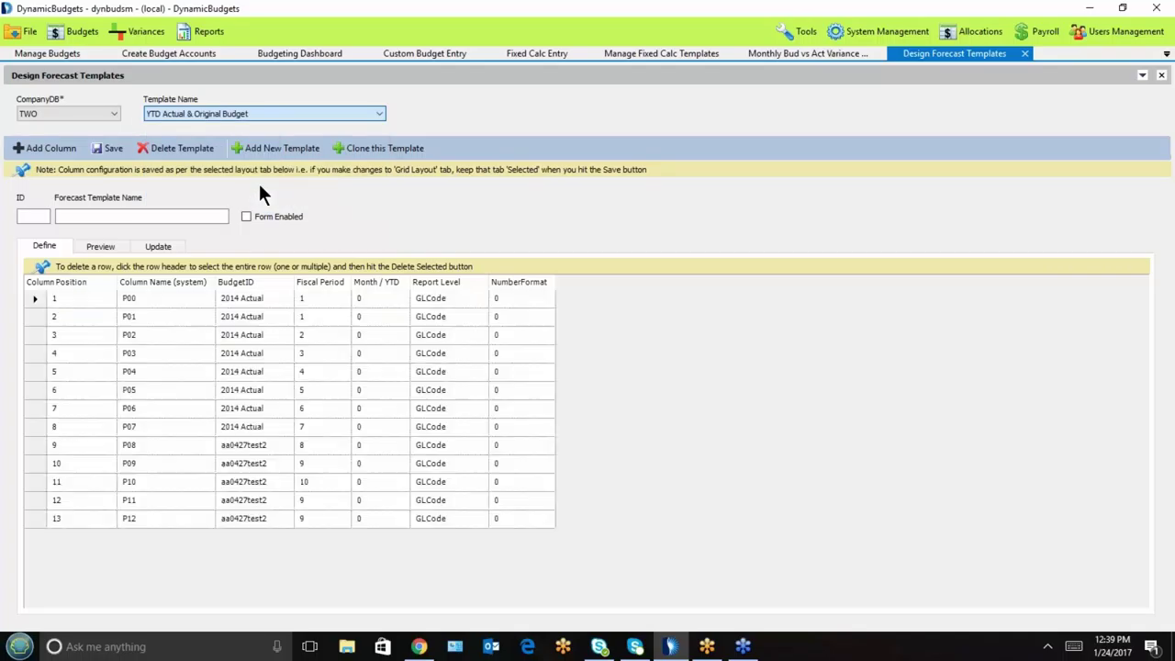
pyautogui.click(259, 298)
pyautogui.moveTo(259, 296); pyautogui.dragTo(248, 424)
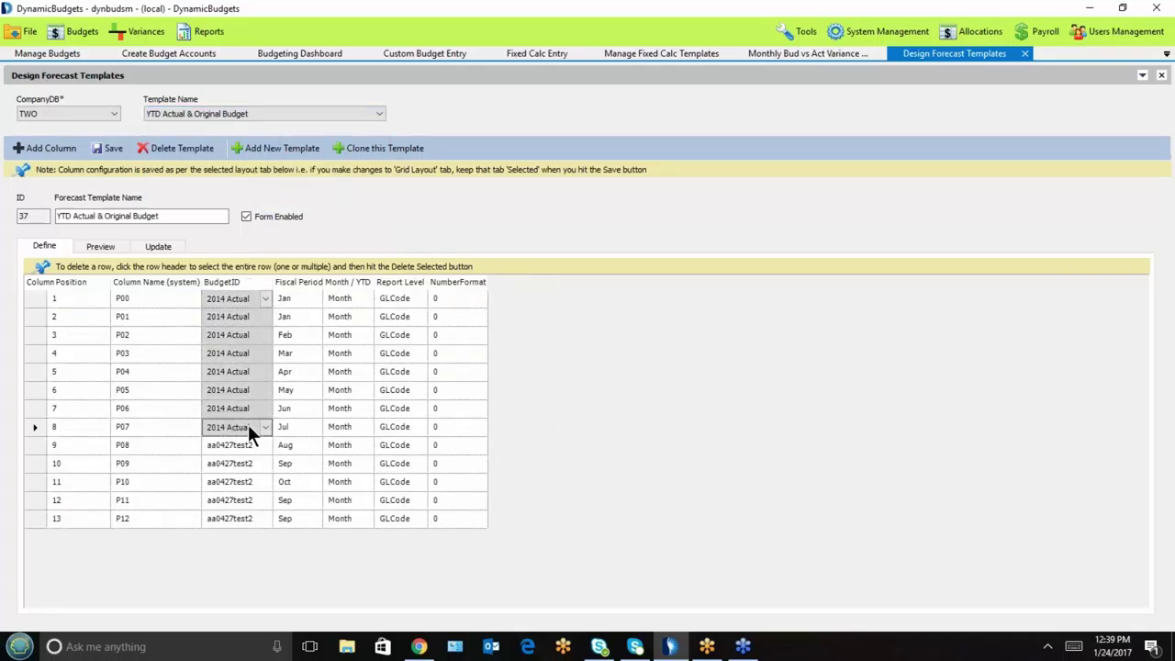
pyautogui.moveTo(245, 441); pyautogui.dragTo(247, 517)
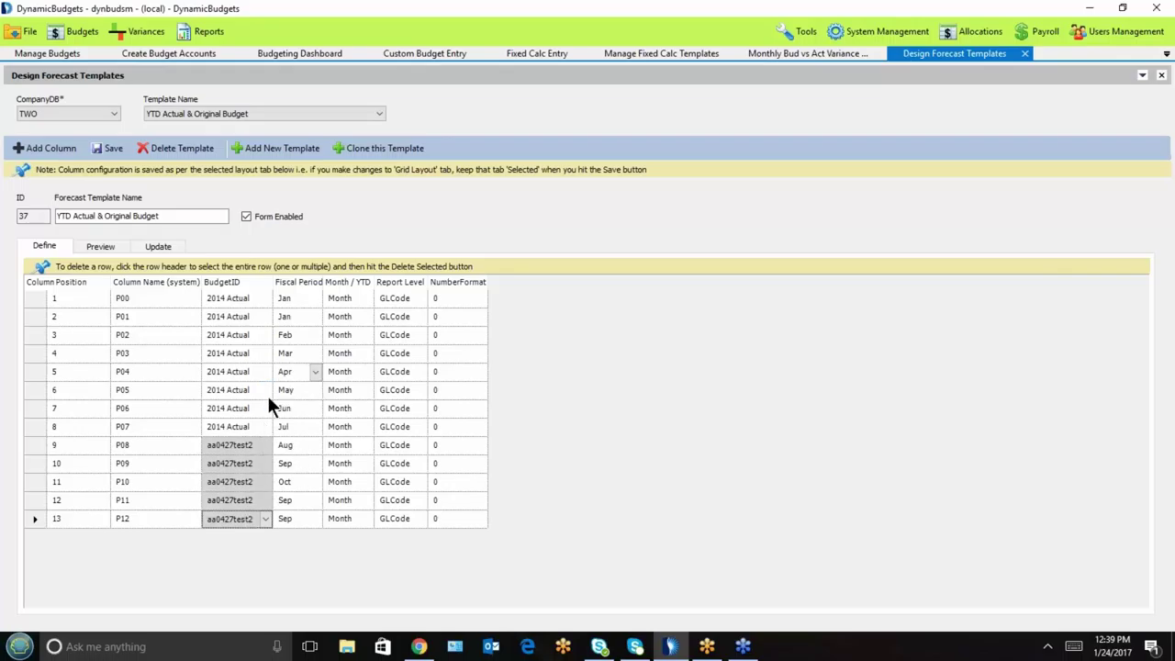
# Step: Set the BudgetID of template columns P08 through P12 to 2013 Actual
pyautogui.click(251, 444)
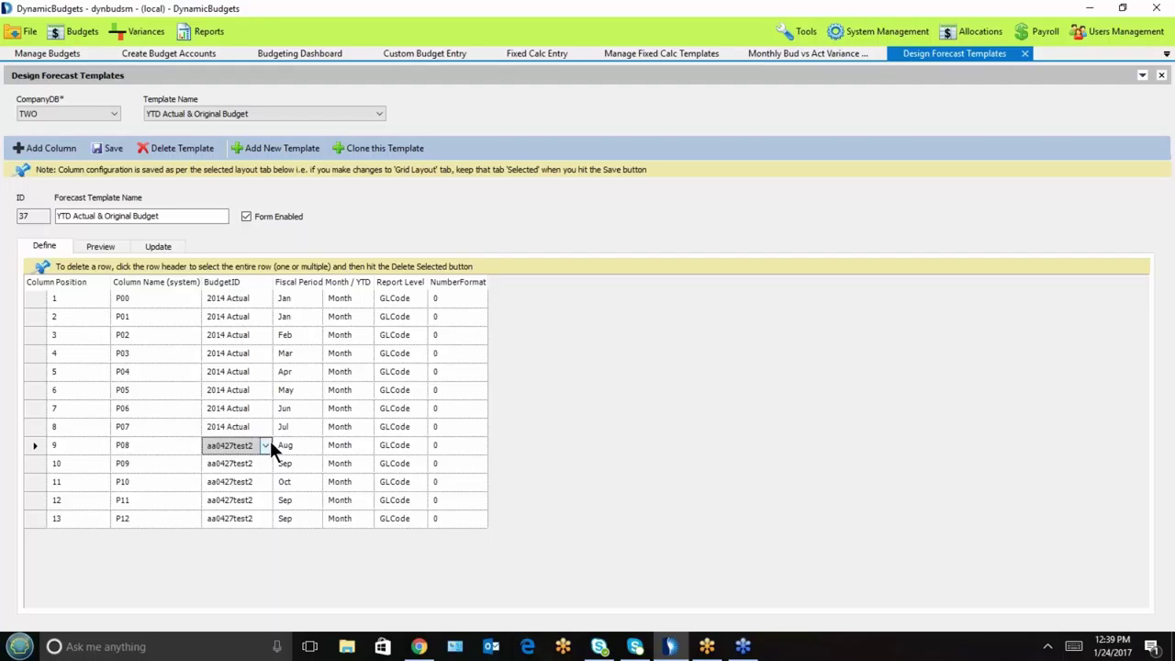
pyautogui.click(268, 442)
pyautogui.click(250, 474)
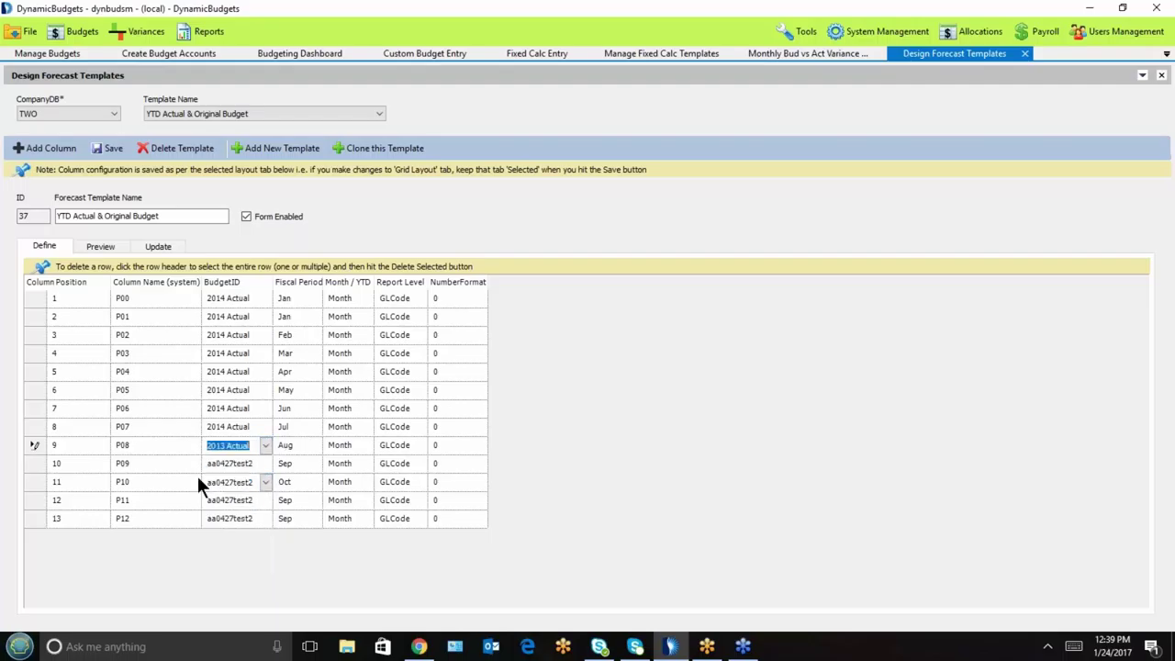
pyautogui.click(169, 466)
pyautogui.click(219, 448)
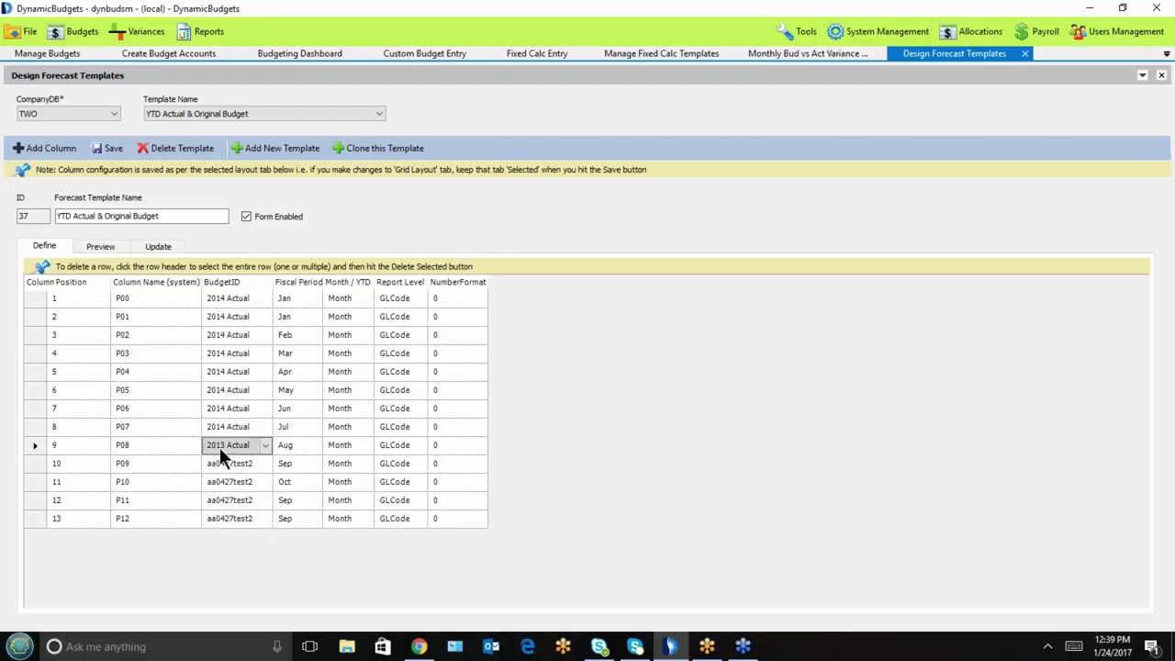
pyautogui.hotkey('shift', 'Down')
pyautogui.hotkey('shift', 'Down')
pyautogui.hotkey('shift', 'Down')
pyautogui.hotkey('shift', 'Down')
pyautogui.write('2013 Actual')
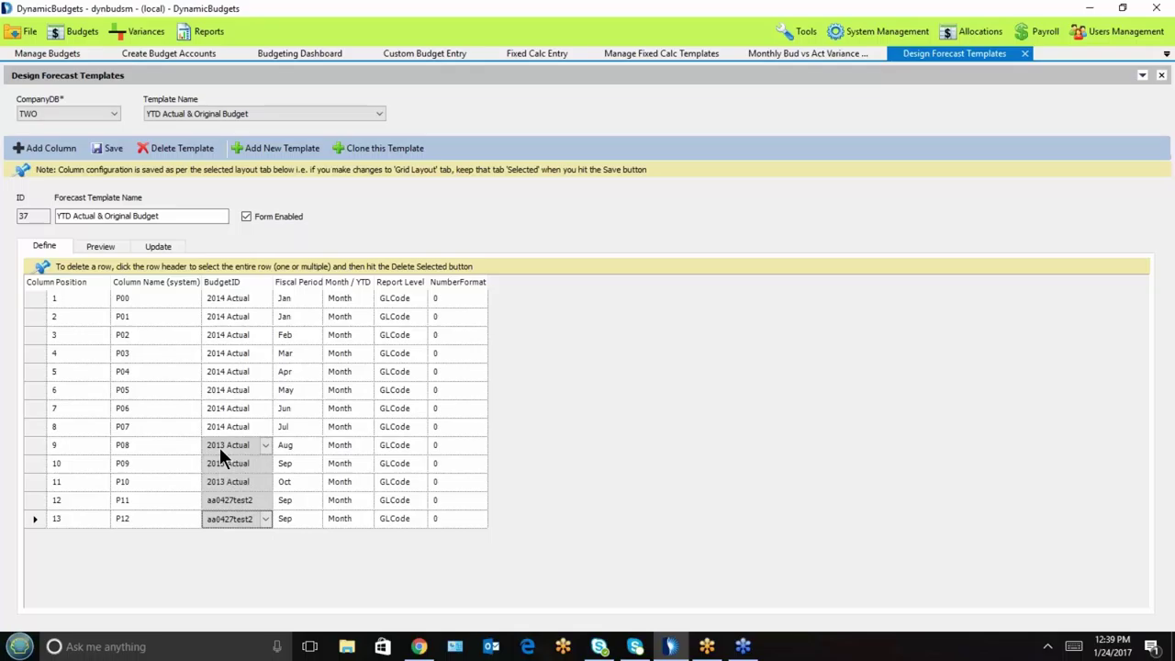
# Step: Set the BudgetID of template columns P08 through P12 to 2014 Actual, matching P07
pyautogui.press('Up')
pyautogui.press('Up')
pyautogui.press('Up')
pyautogui.press('Up')
pyautogui.press('Up')
pyautogui.press('Up')
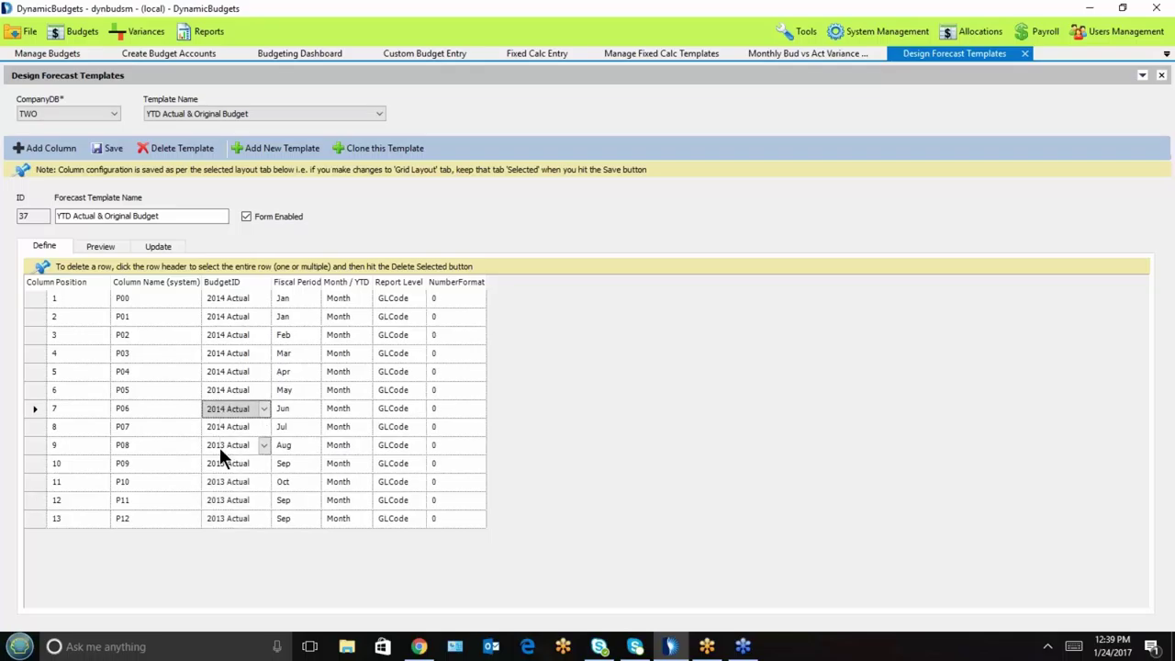
pyautogui.press('Down')
pyautogui.hotkey('ctrl', 'shift', 'Down')
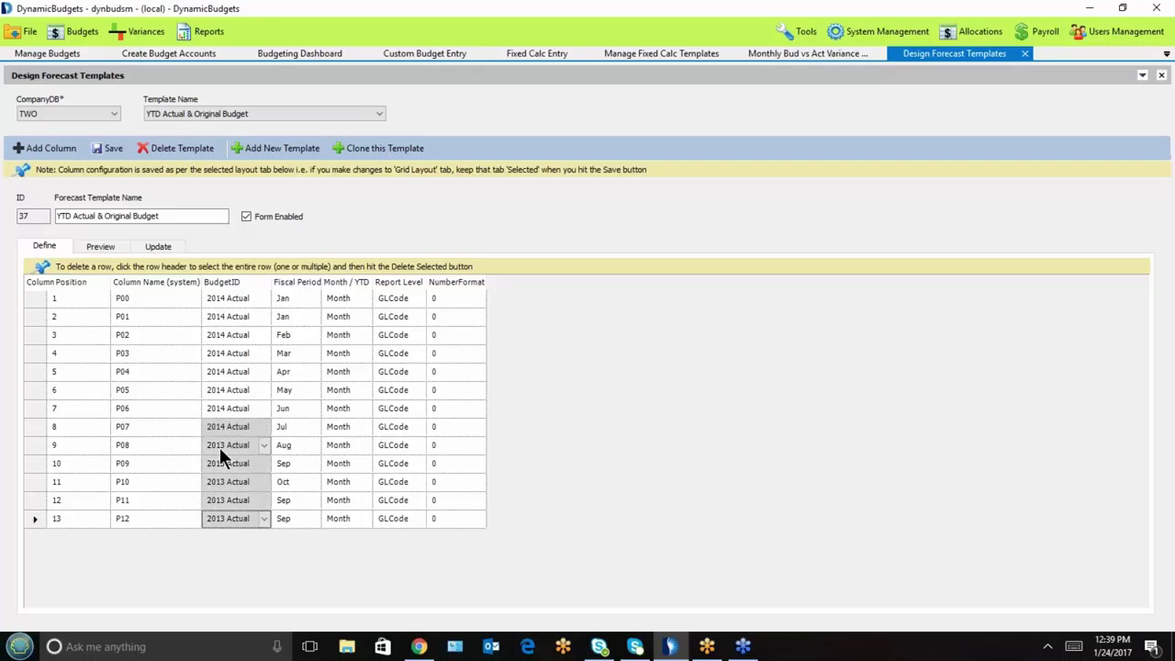
pyautogui.write('2014 Actual')
# Step: Set the Fiscal Period of template columns P08 through P12 to Jul
pyautogui.press('Right')
pyautogui.press('Up')
pyautogui.press('Up')
pyautogui.press('Up')
pyautogui.press('Up')
pyautogui.press('Up')
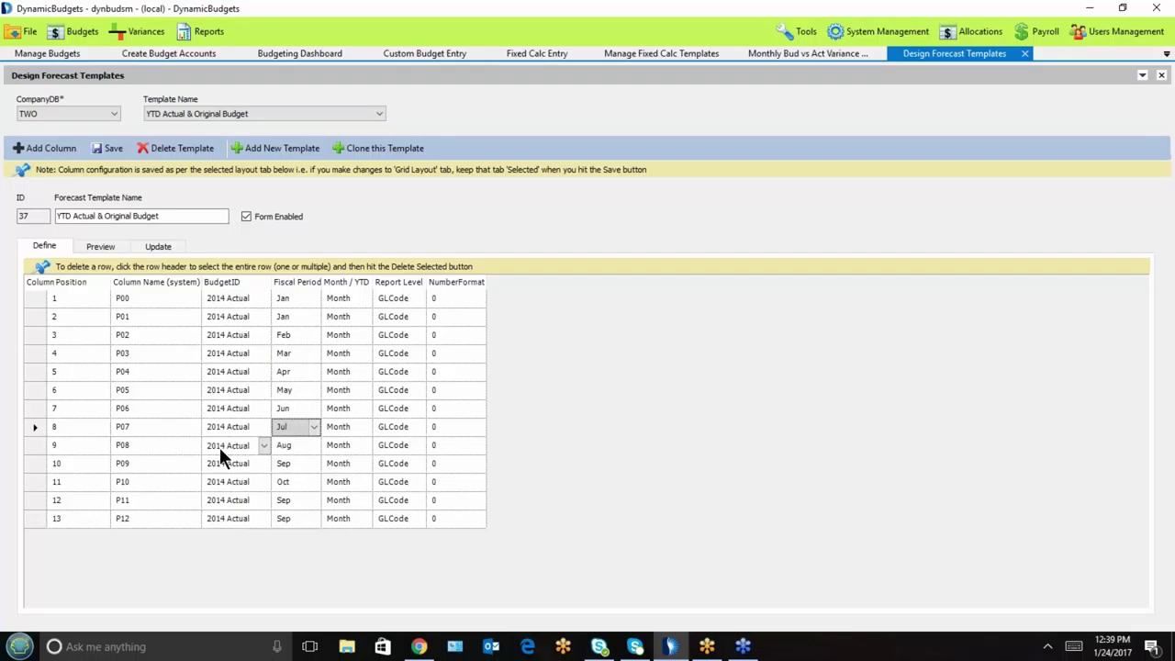
pyautogui.press('Down')
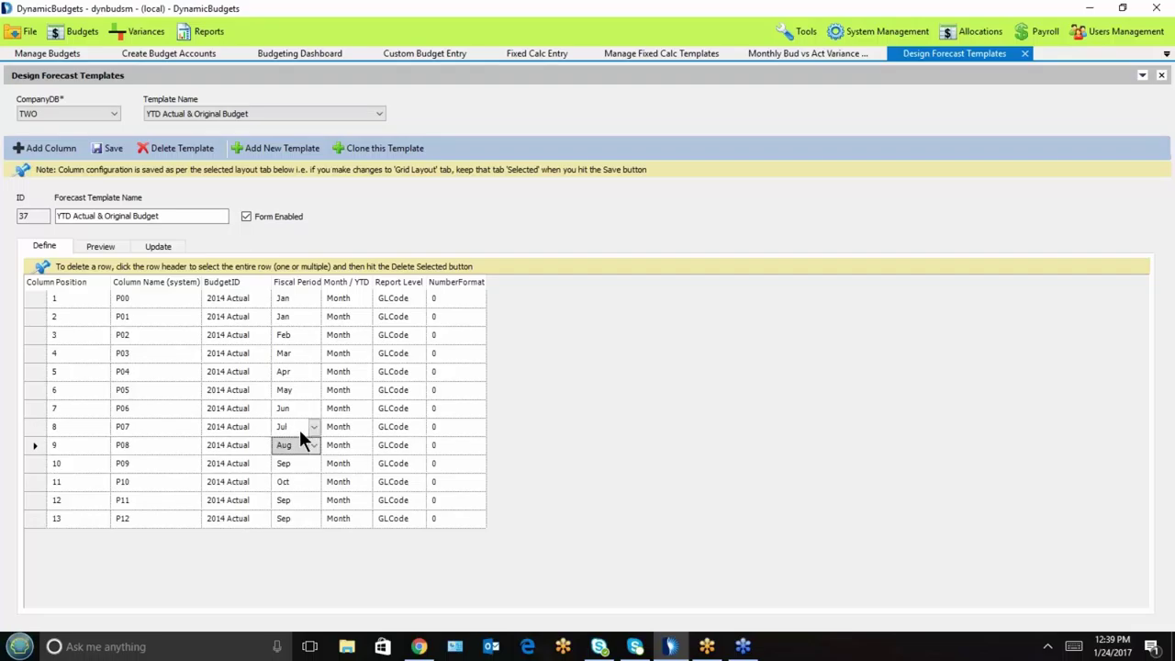
pyautogui.hotkey('shift', 'Down')
pyautogui.hotkey('shift', 'Down')
pyautogui.hotkey('shift', 'Down')
pyautogui.hotkey('shift', 'Down')
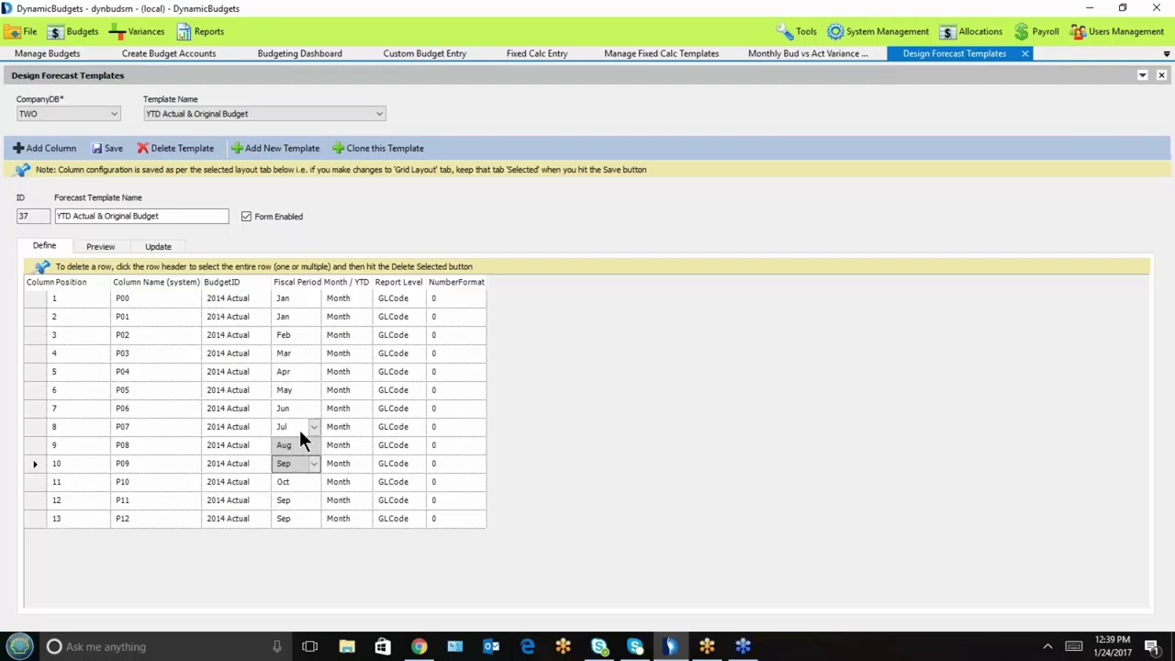
pyautogui.write('Jul Jul Jul Jul Jul')
# Step: Set the Month / YTD option to YTD-Avg for P08 and copy it to P09 through P12
pyautogui.click(349, 444)
pyautogui.click(364, 444)
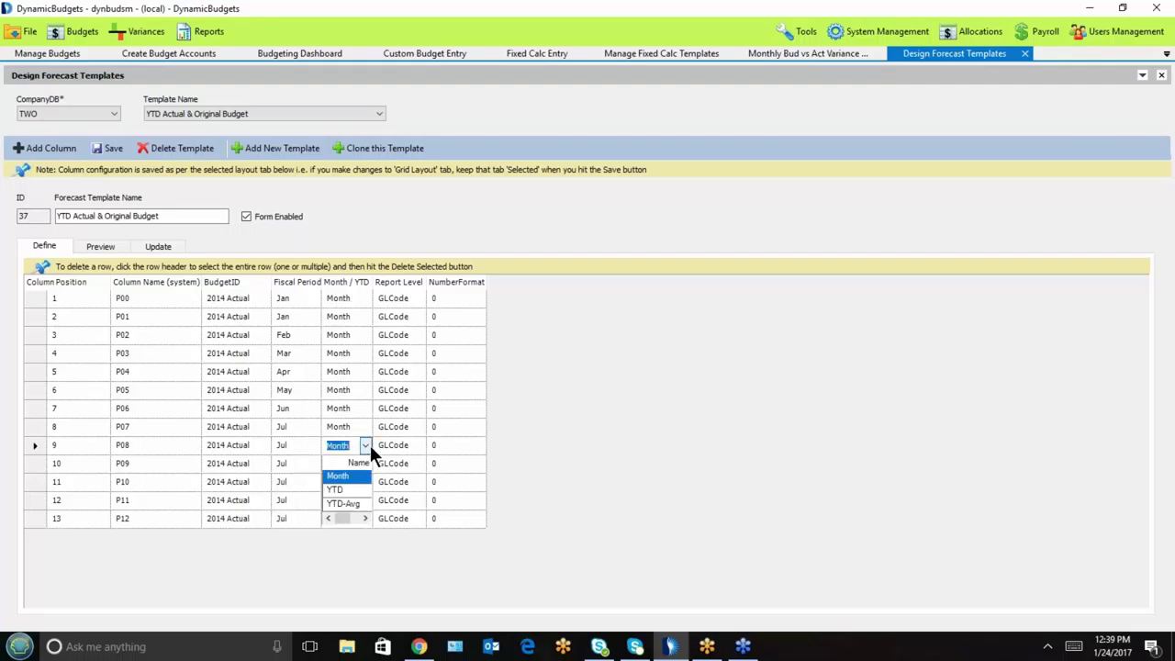
pyautogui.click(352, 500)
pyautogui.click(266, 467)
pyautogui.click(266, 466)
pyautogui.click(342, 444)
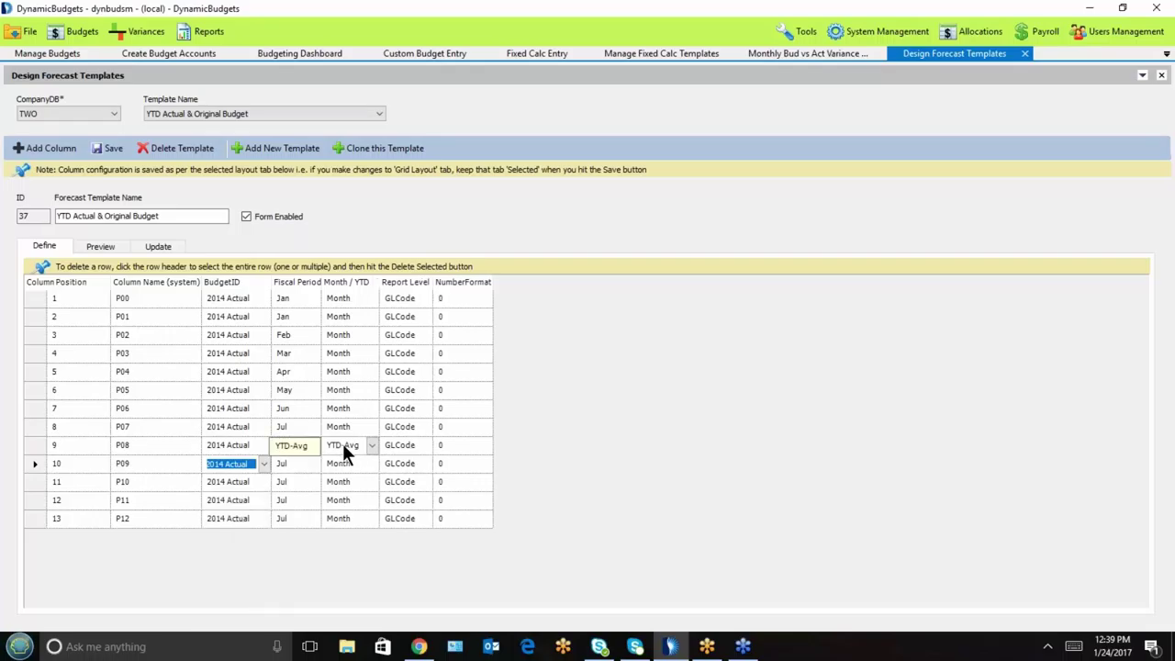
pyautogui.click(343, 444)
pyautogui.hotkey('shift', 'Down')
pyautogui.hotkey('shift', 'Down')
pyautogui.hotkey('shift', 'Down')
pyautogui.hotkey('shift', 'Down')
pyautogui.hotkey('ctrl', 'v')
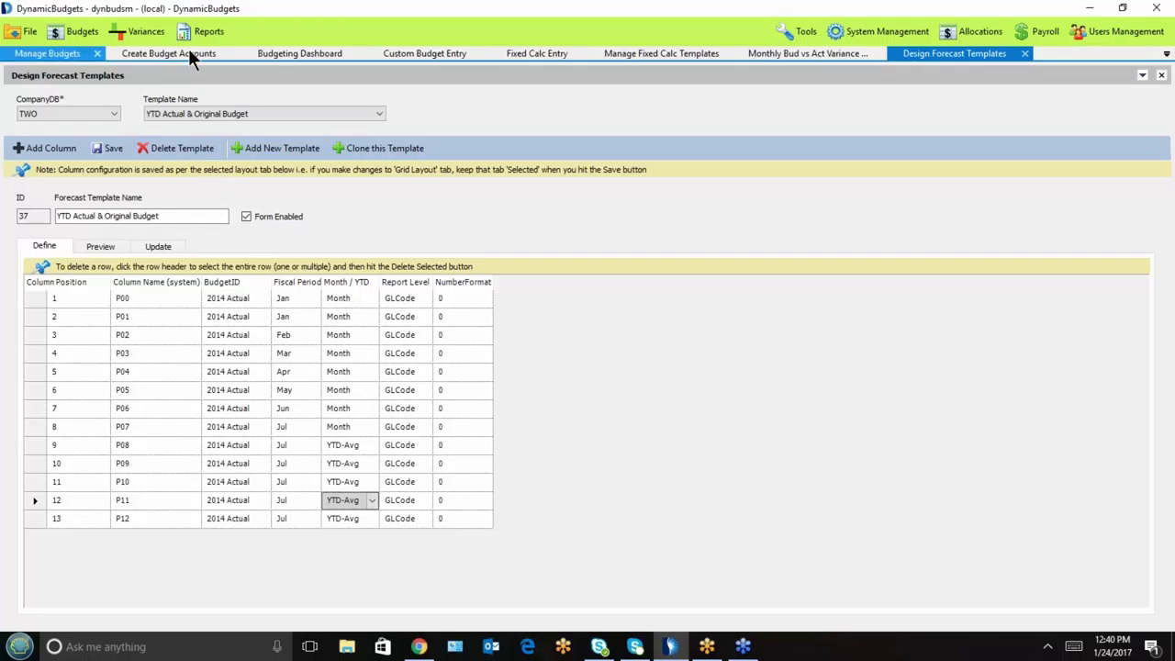
# Step: List the 100 - Administration accounts of the test Turnkey budget in the Budgeting Dashboard
pyautogui.click(286, 52)
pyautogui.click(176, 105)
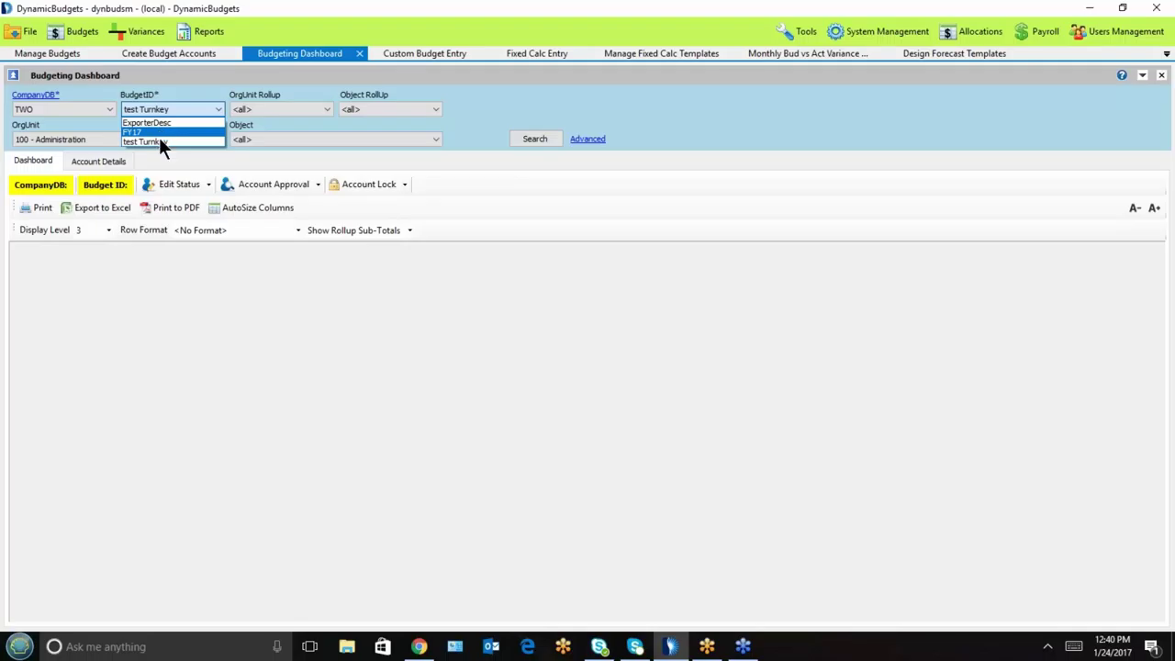
pyautogui.click(160, 140)
pyautogui.click(535, 143)
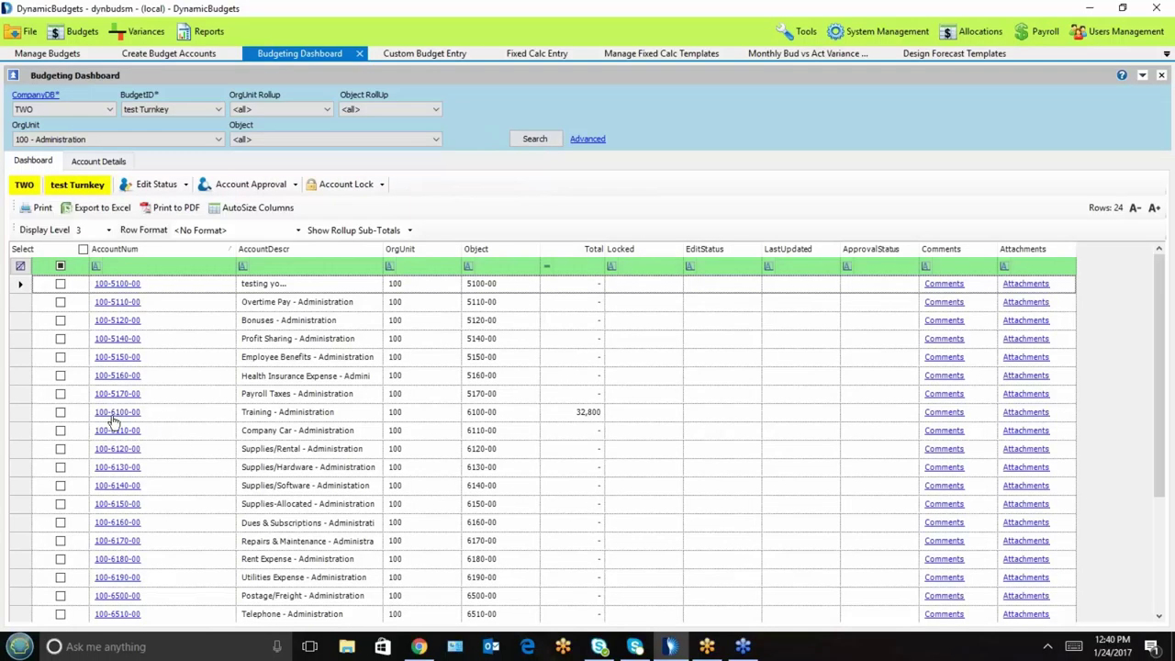
# Step: Open the Training - Administration account's details and show its adjustments
pyautogui.click(114, 414)
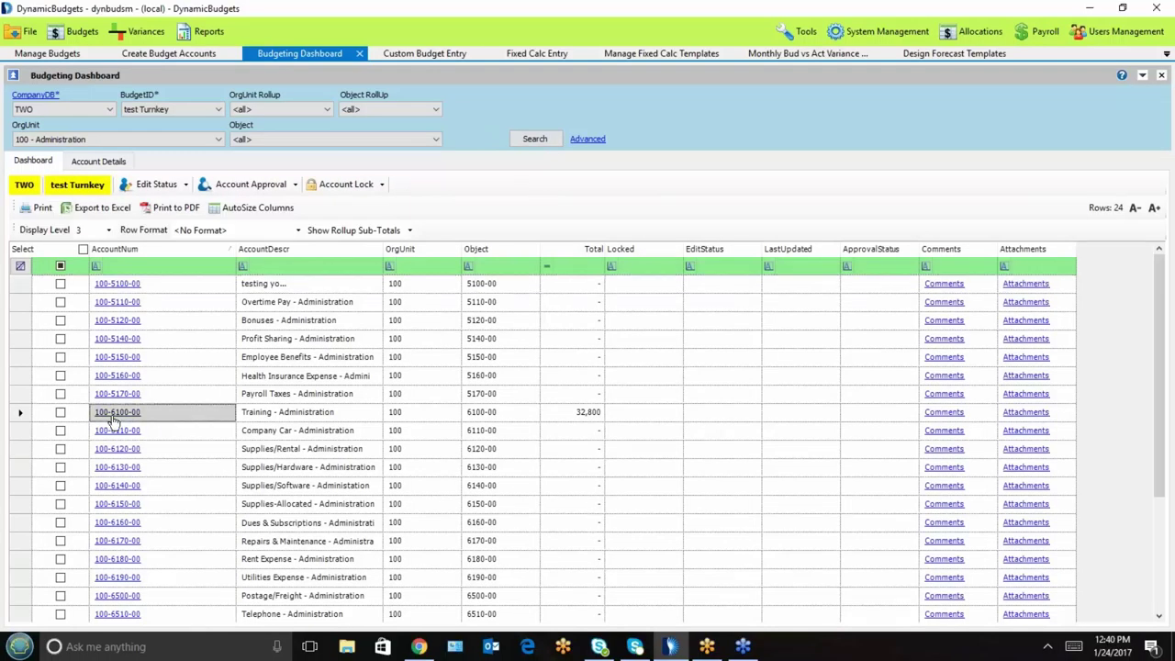
pyautogui.click(114, 414)
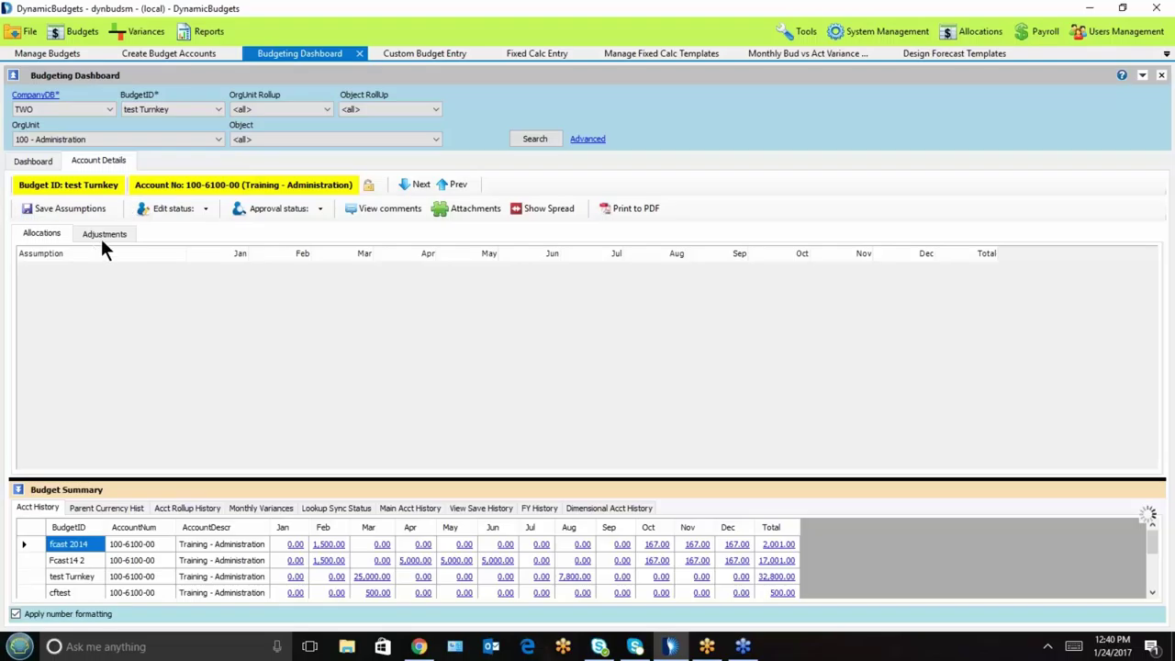
pyautogui.click(104, 234)
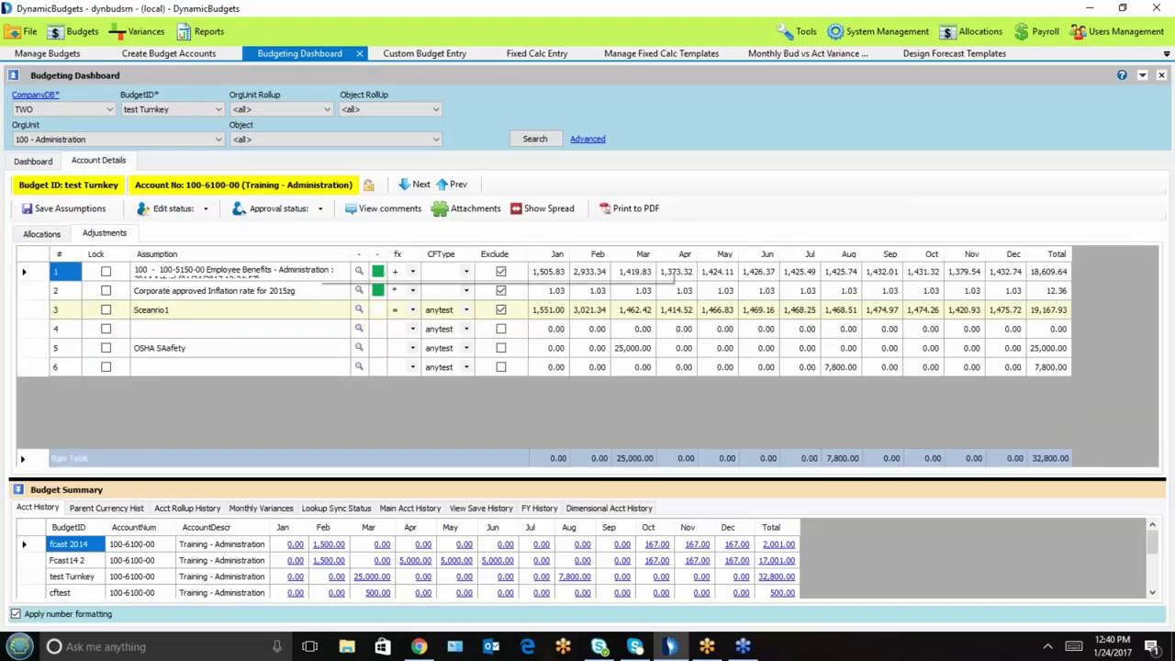
# Step: Insert one blank adjustment row above the first assumption of the Training - Administration account
pyautogui.rightClick(34, 273)
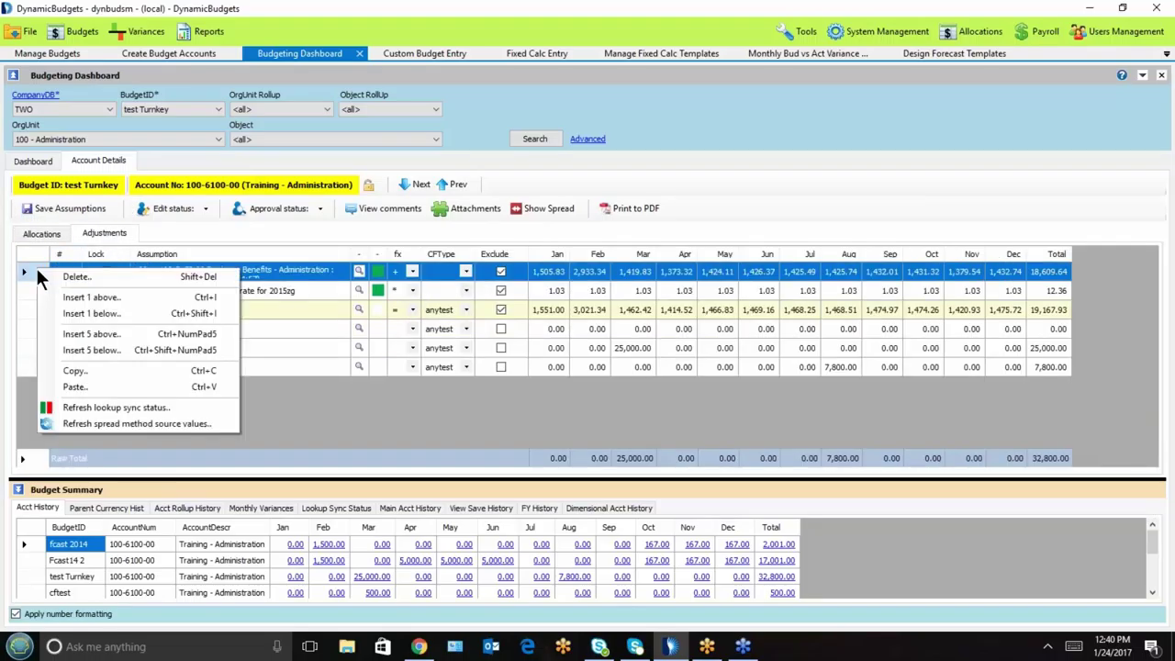
pyautogui.click(91, 294)
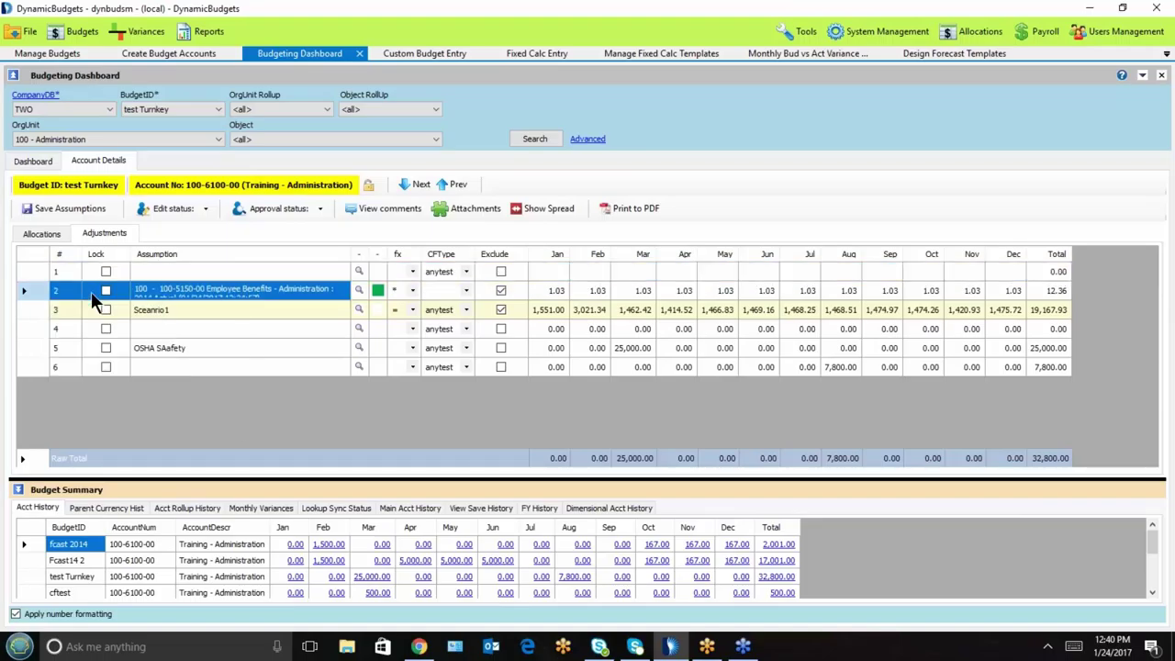
pyautogui.click(165, 272)
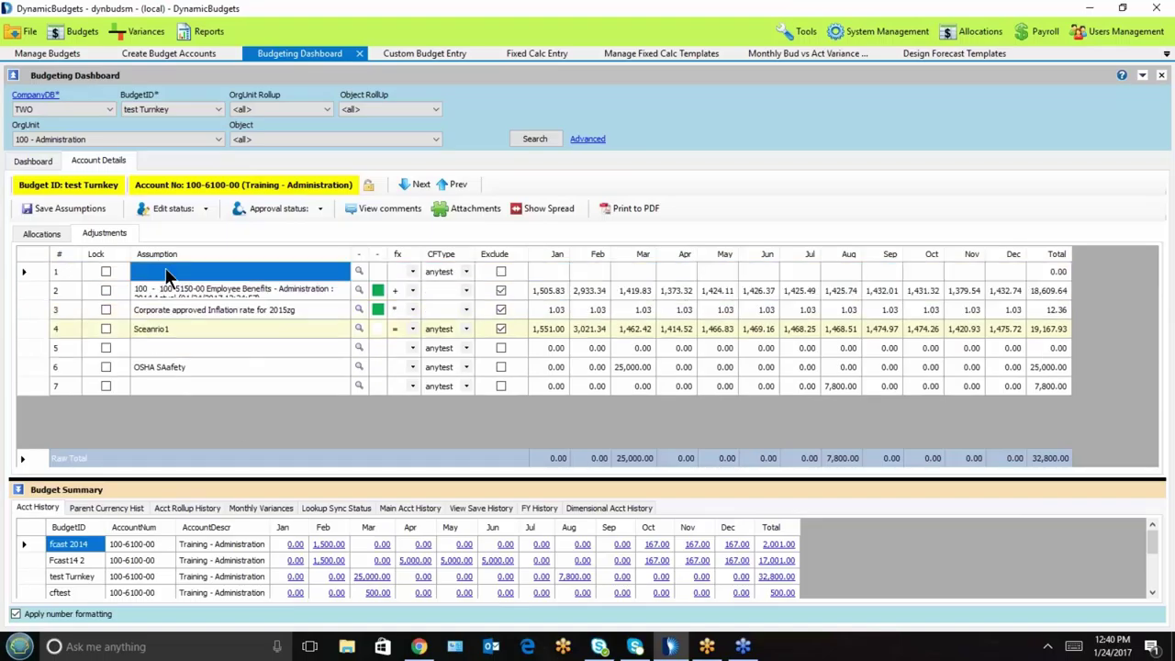
# Step: Fill the blank first row with the Employee Benefits - Administration auto-forecast lookup from the form YTD Actual & Original Budget
pyautogui.click(358, 273)
pyautogui.click(359, 273)
pyautogui.click(807, 89)
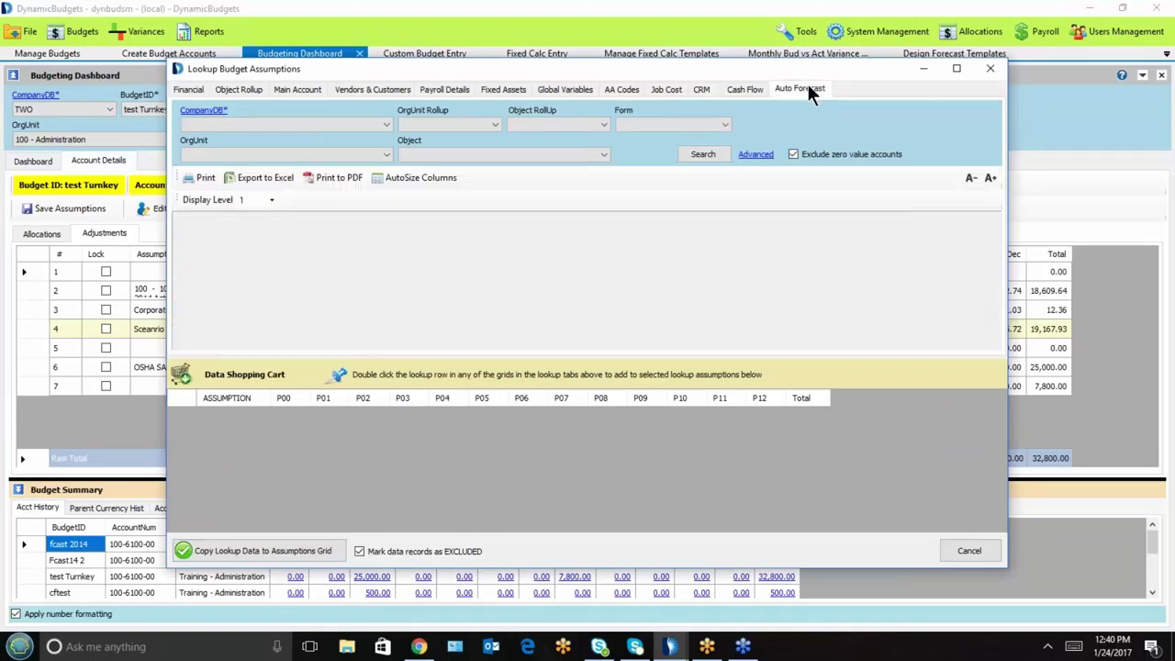
pyautogui.click(689, 124)
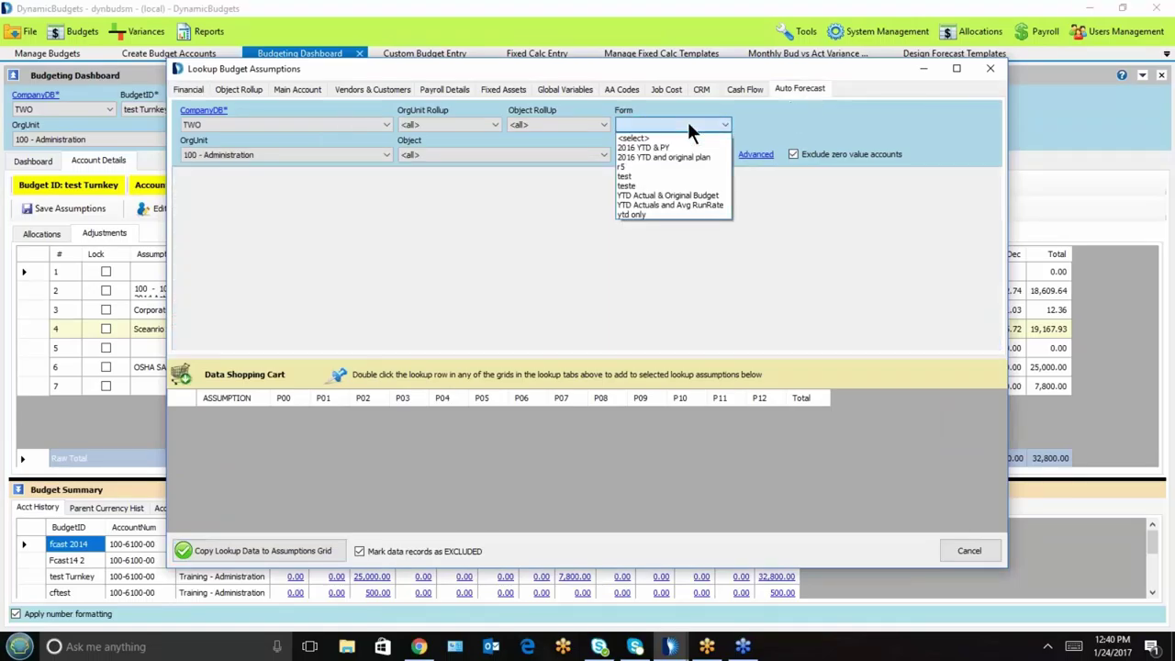
pyautogui.click(694, 194)
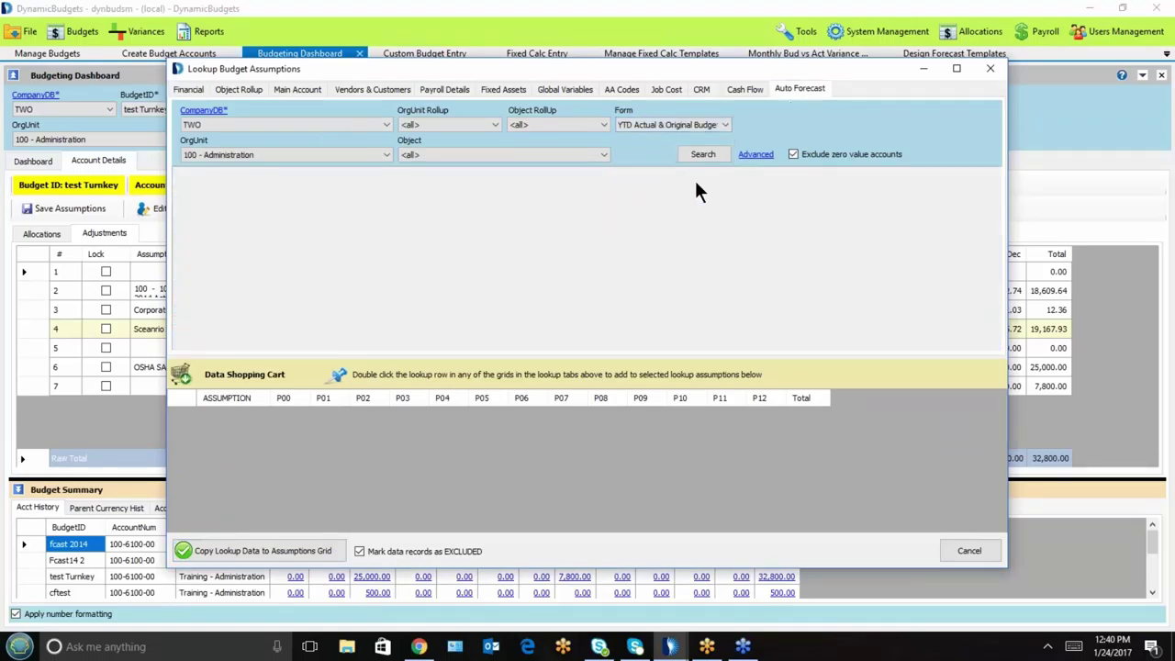
pyautogui.click(708, 155)
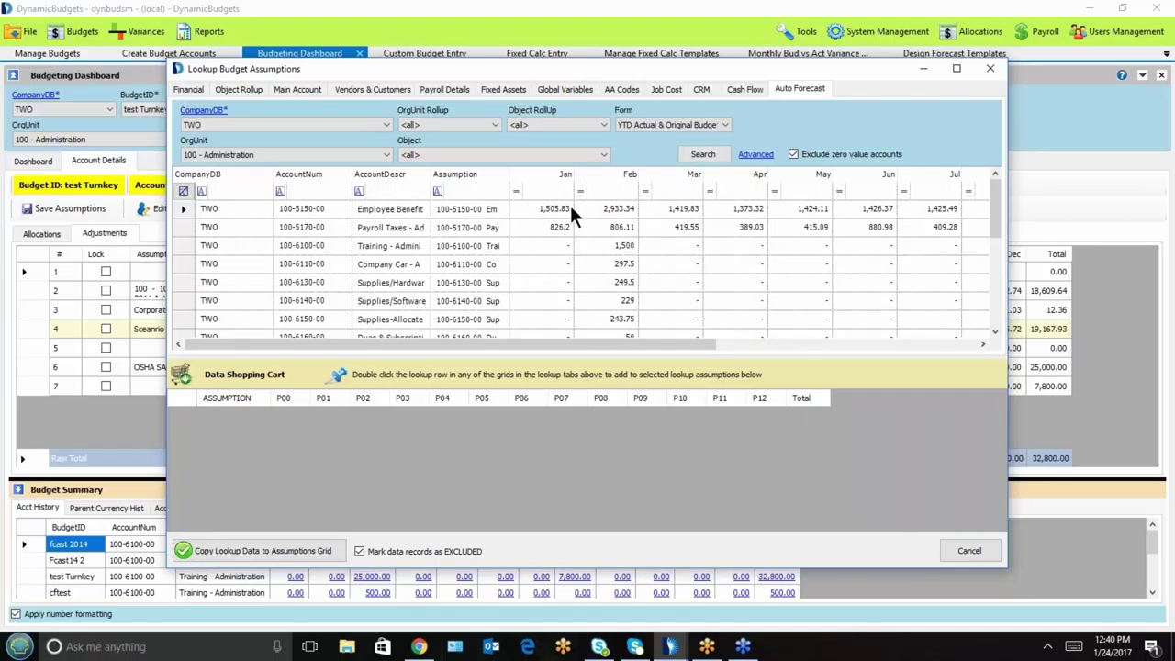
pyautogui.doubleClick(570, 206)
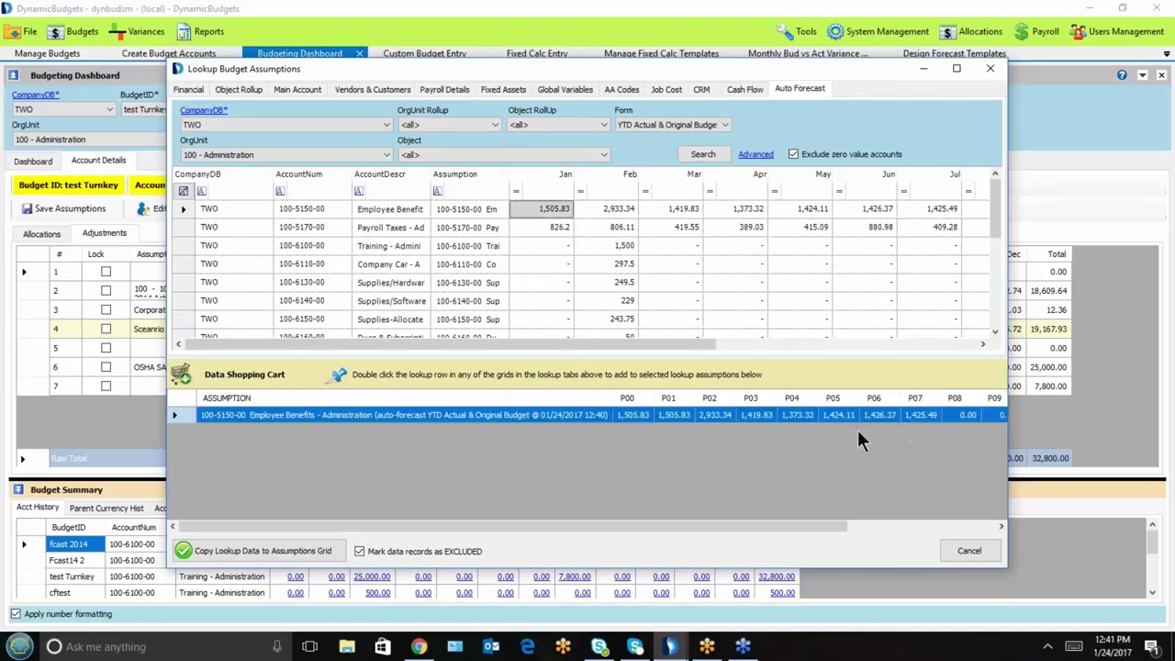
pyautogui.click(296, 551)
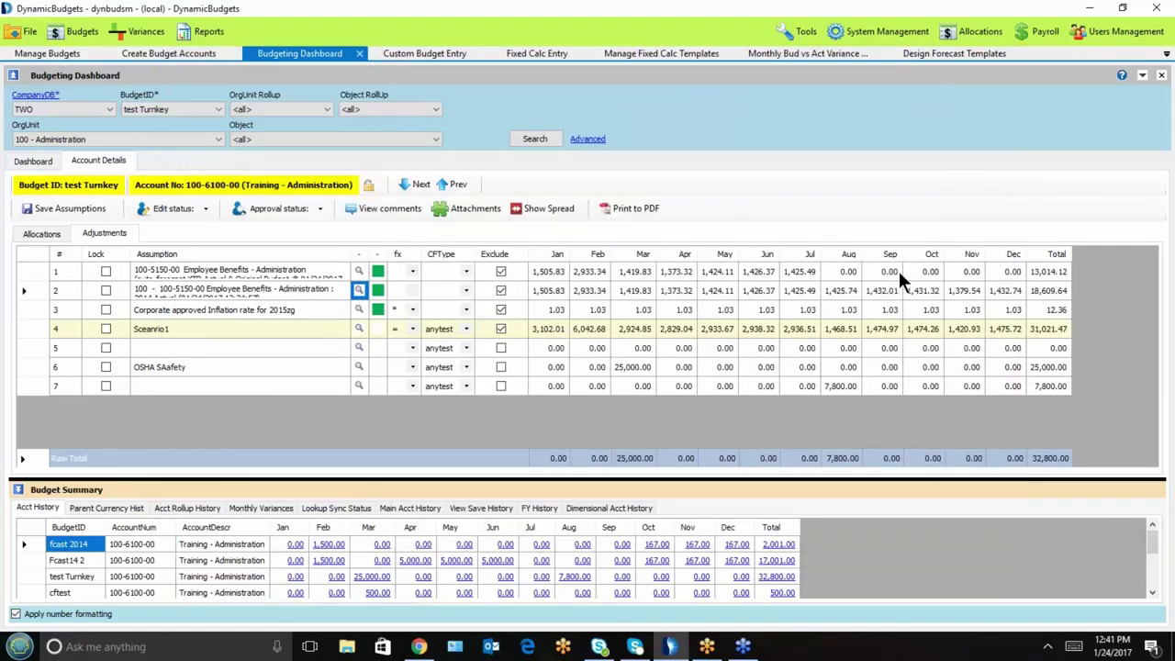
# Step: Lock the auto-forecast Employee Benefits row in the adjustments grid
pyautogui.click(105, 273)
pyautogui.click(105, 273)
pyautogui.click(226, 310)
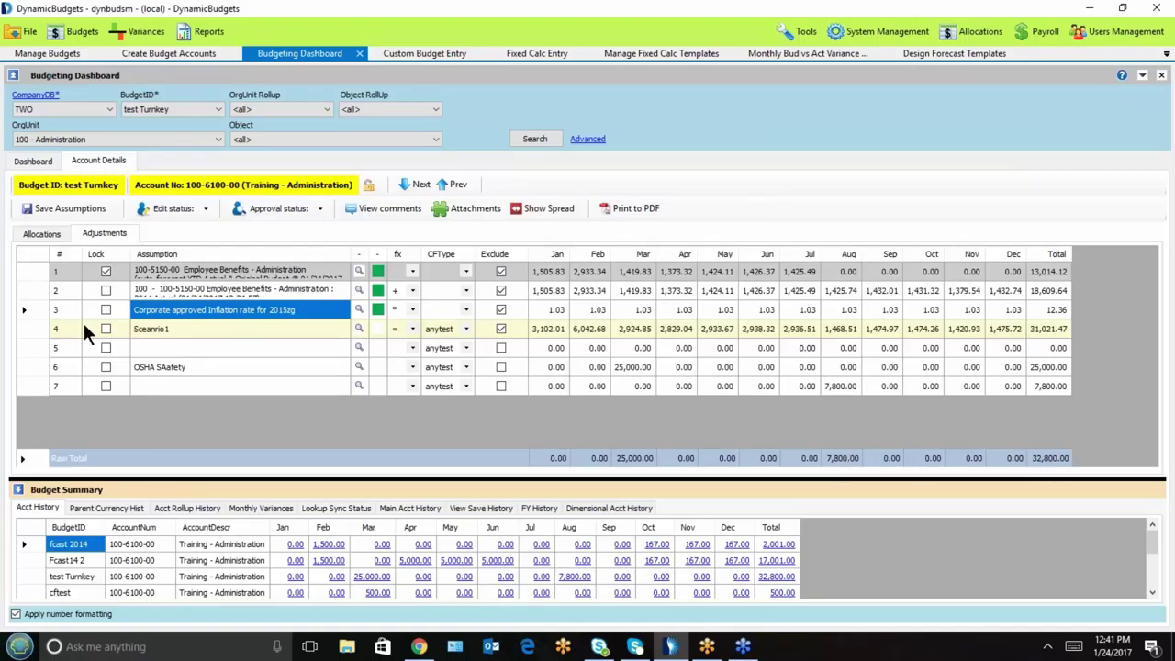
# Step: Insert one blank adjustment row above the 2014 Actual Employee Benefits row and select its cells from August through the total
pyautogui.rightClick(30, 288)
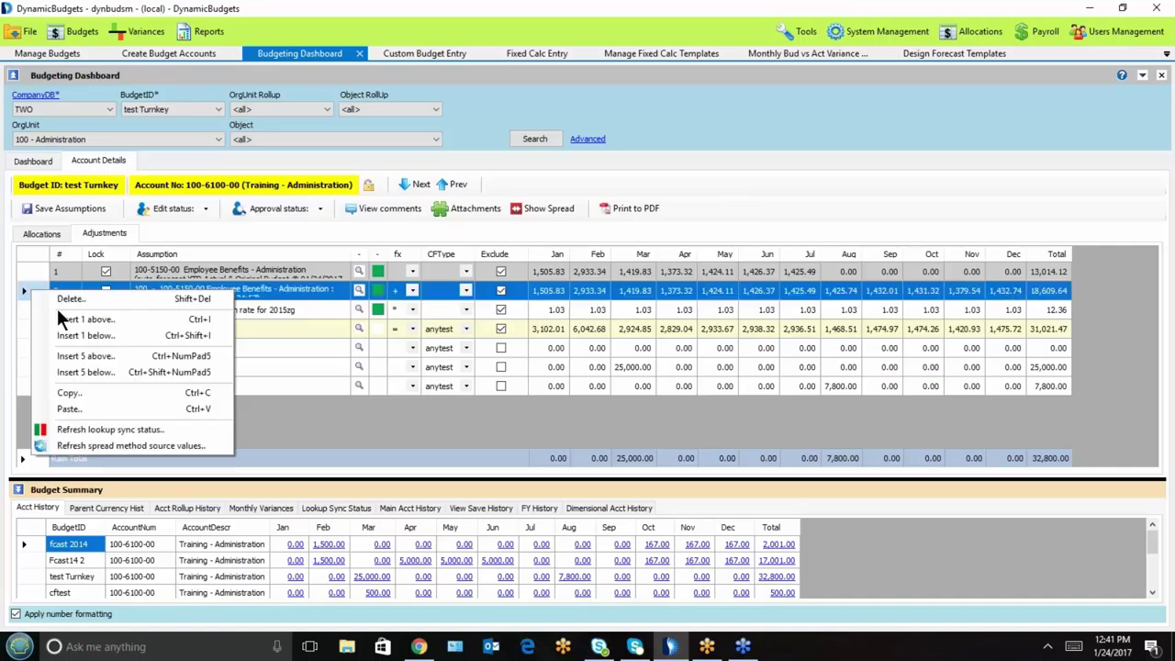
pyautogui.click(65, 321)
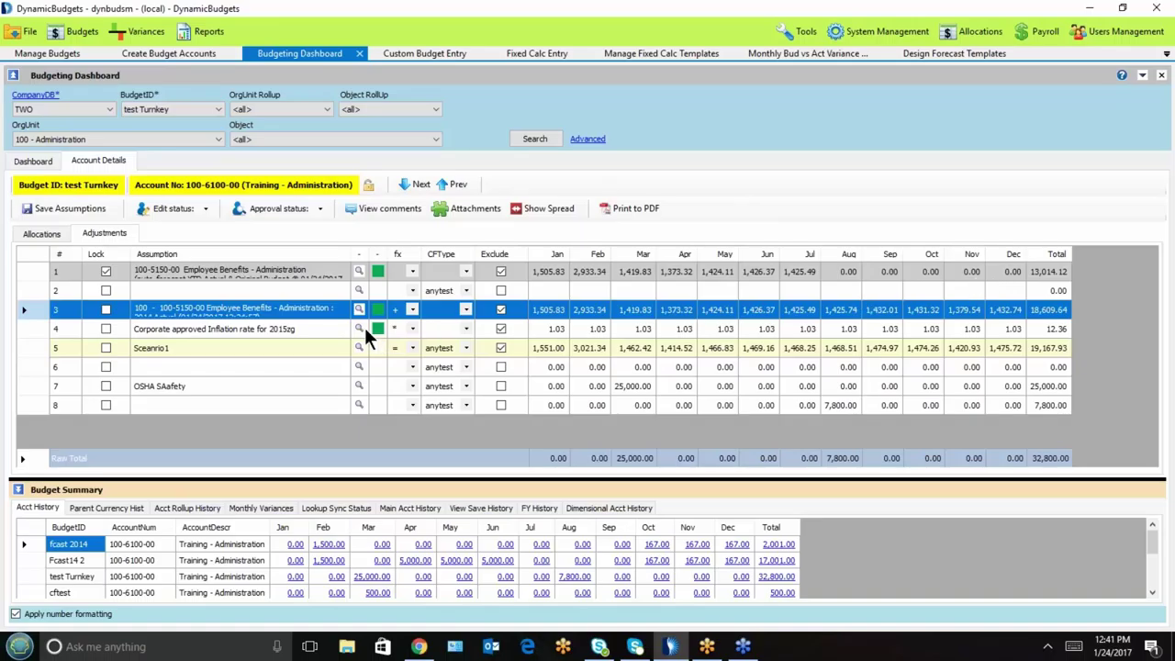
pyautogui.click(245, 294)
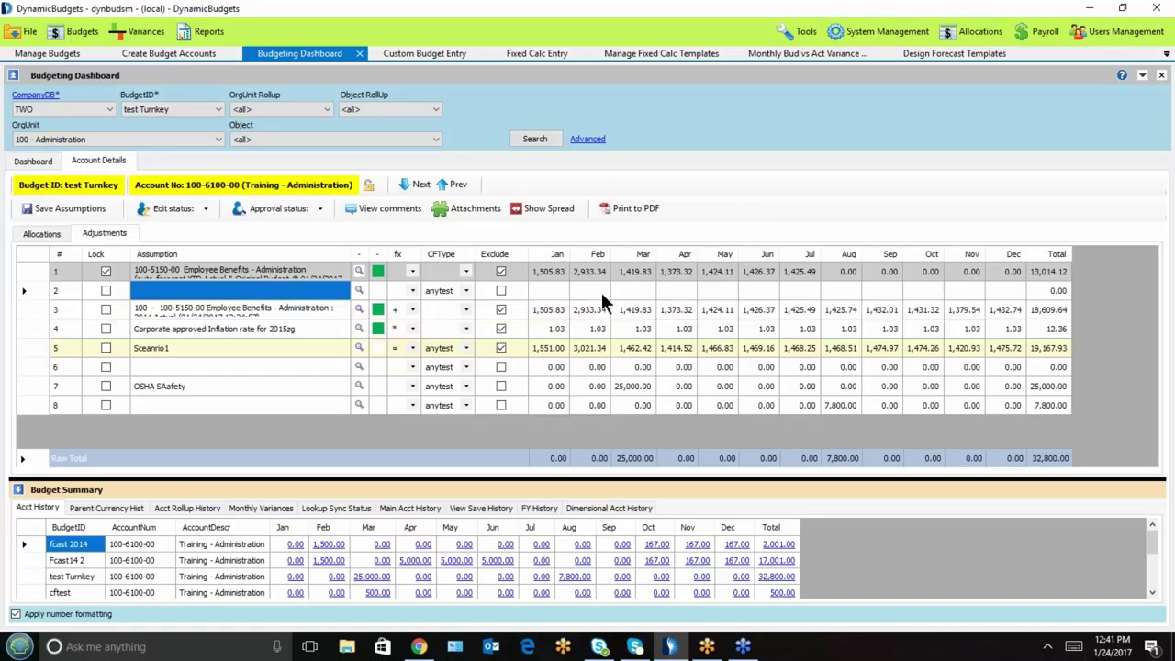
pyautogui.moveTo(840, 288); pyautogui.dragTo(1026, 295)
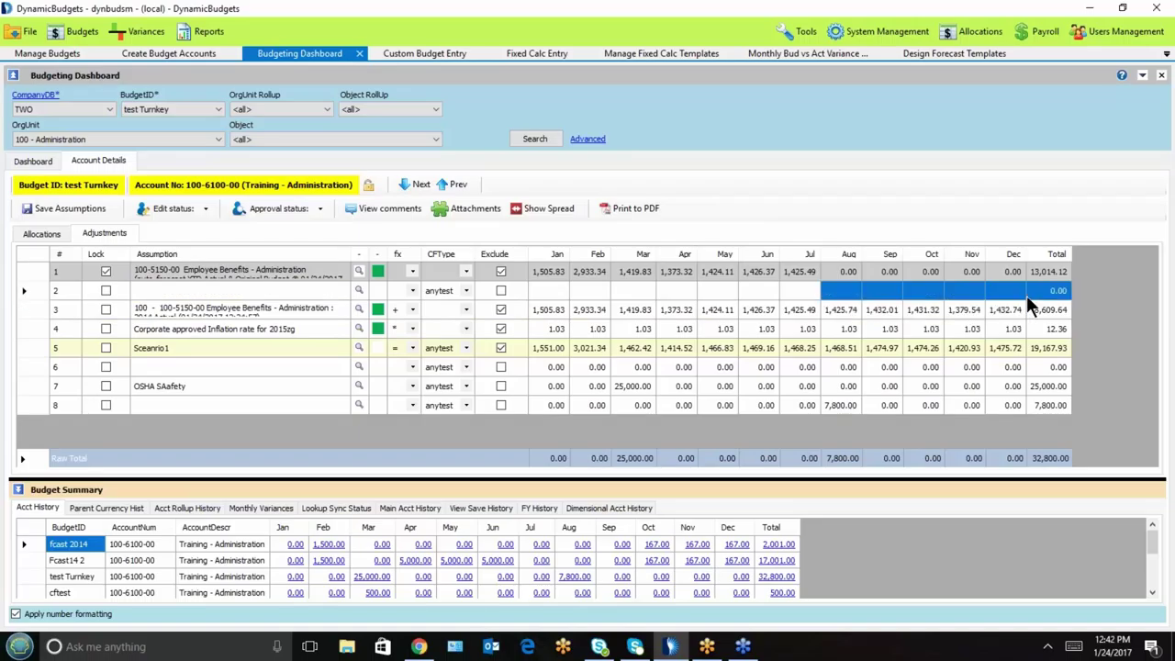
# Step: Insert five more blank adjustment rows above the 2014 Actual Employee Benefits row and select the January to November cells of row 3
pyautogui.click(36, 310)
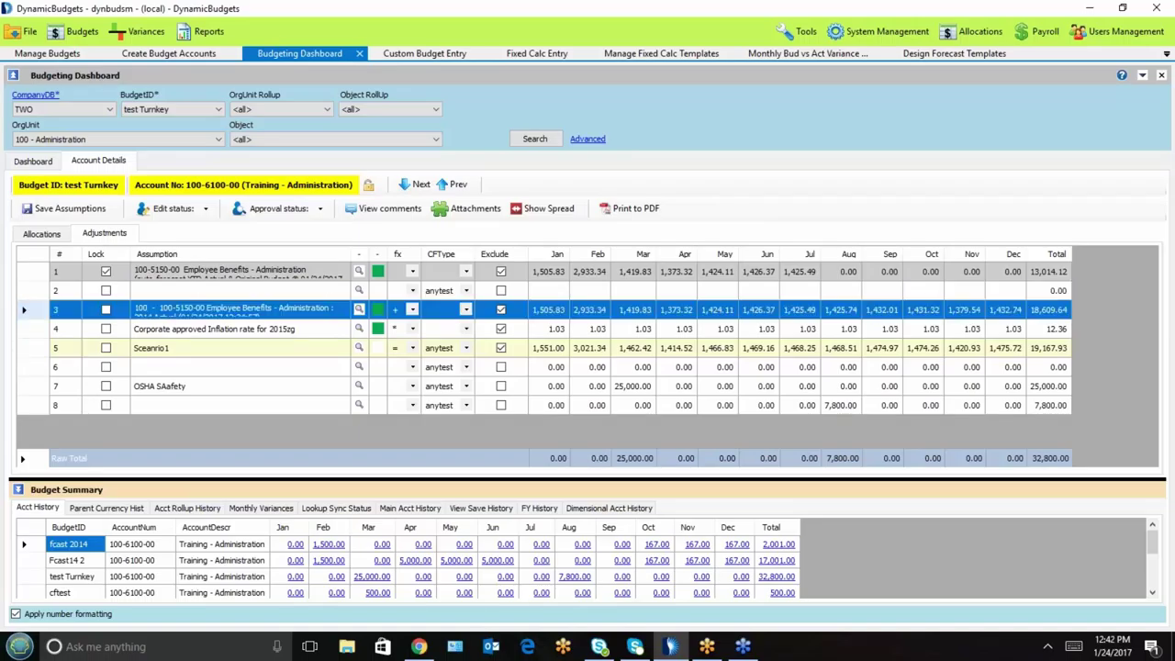
pyautogui.rightClick(40, 315)
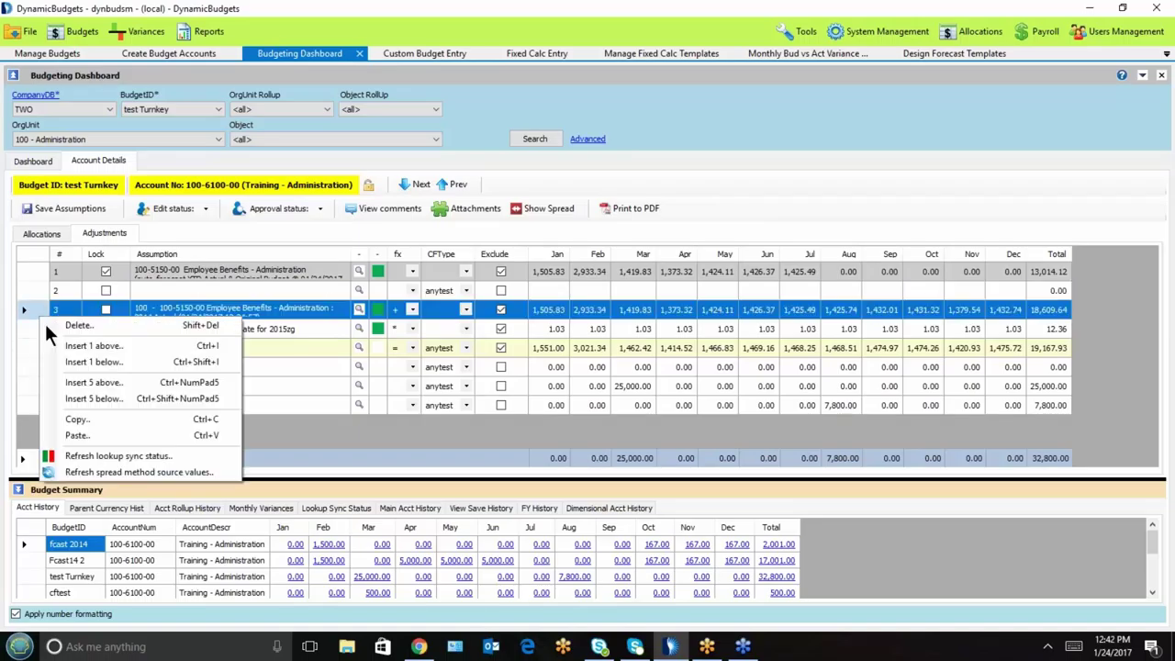
pyautogui.click(102, 384)
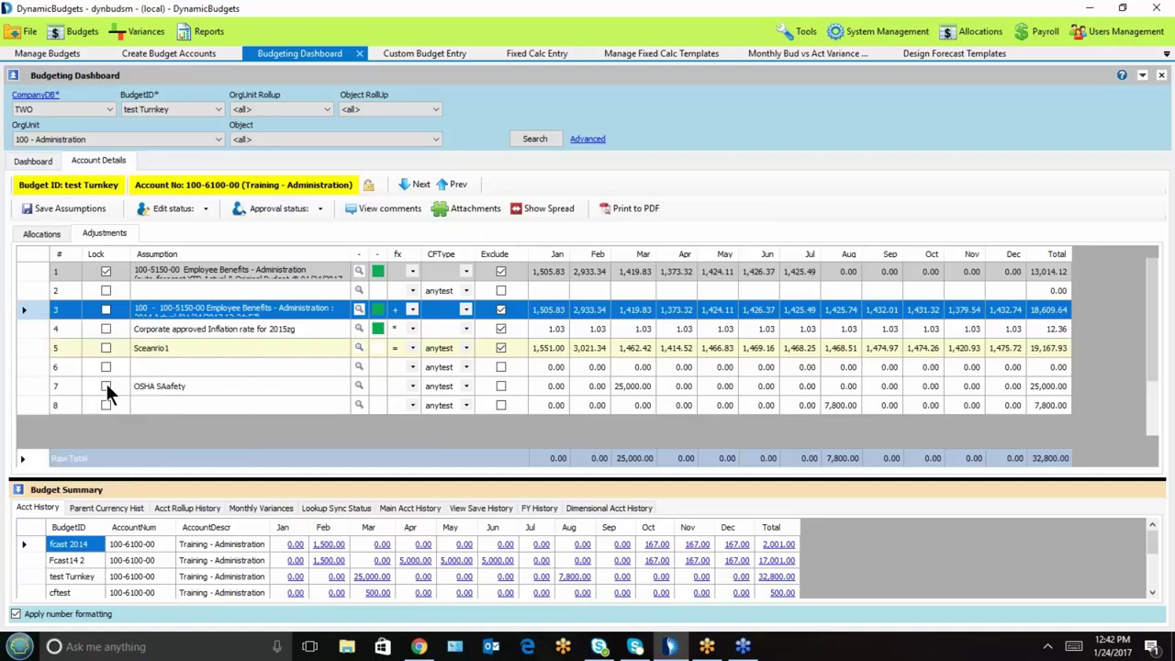
pyautogui.click(561, 297)
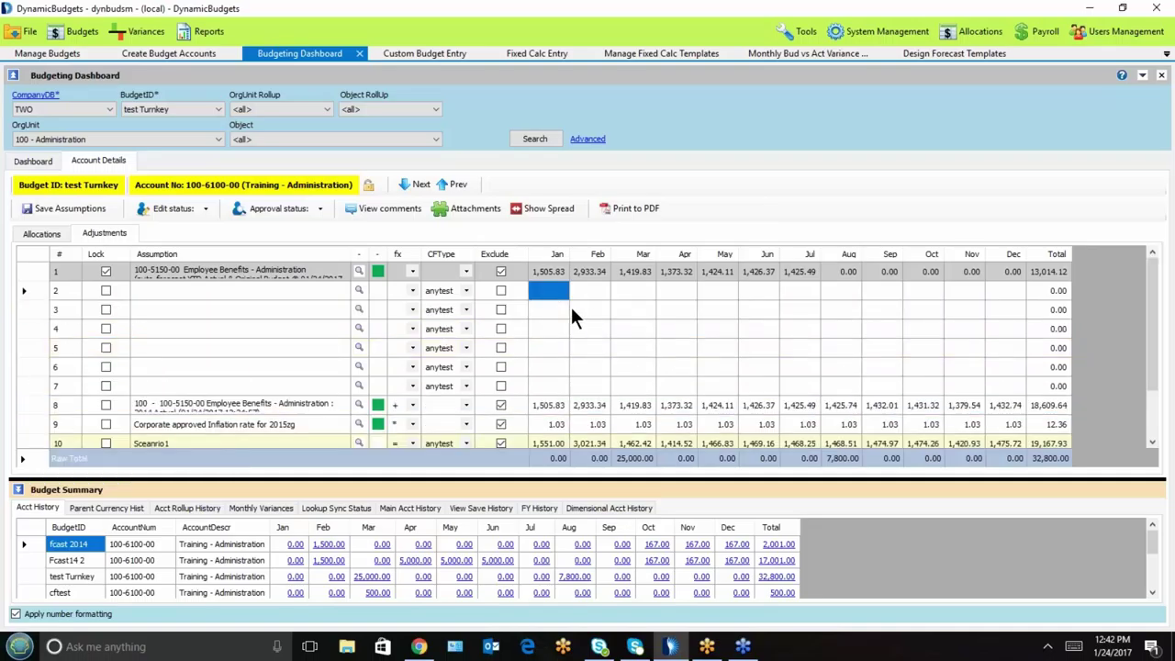
pyautogui.keyDown('shift'); pyautogui.click(968, 316); pyautogui.keyUp('shift')
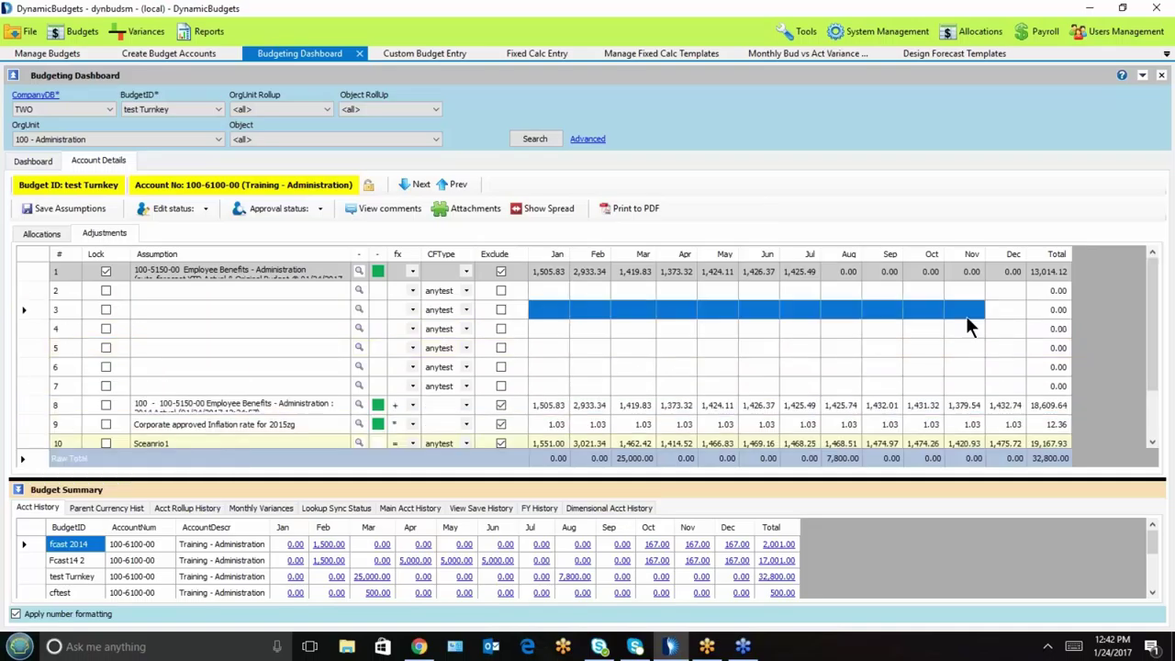
# Step: Mark blank adjustment rows 2 and 3 as excluded and select the January to June cells of row 4
pyautogui.click(500, 290)
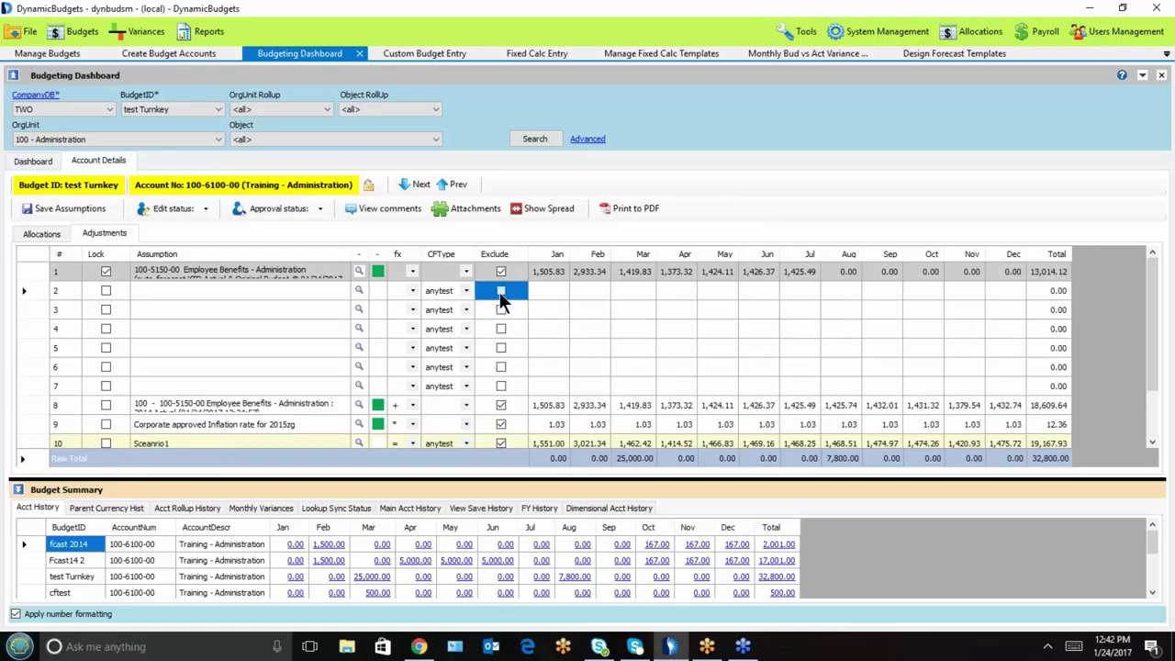
pyautogui.click(500, 309)
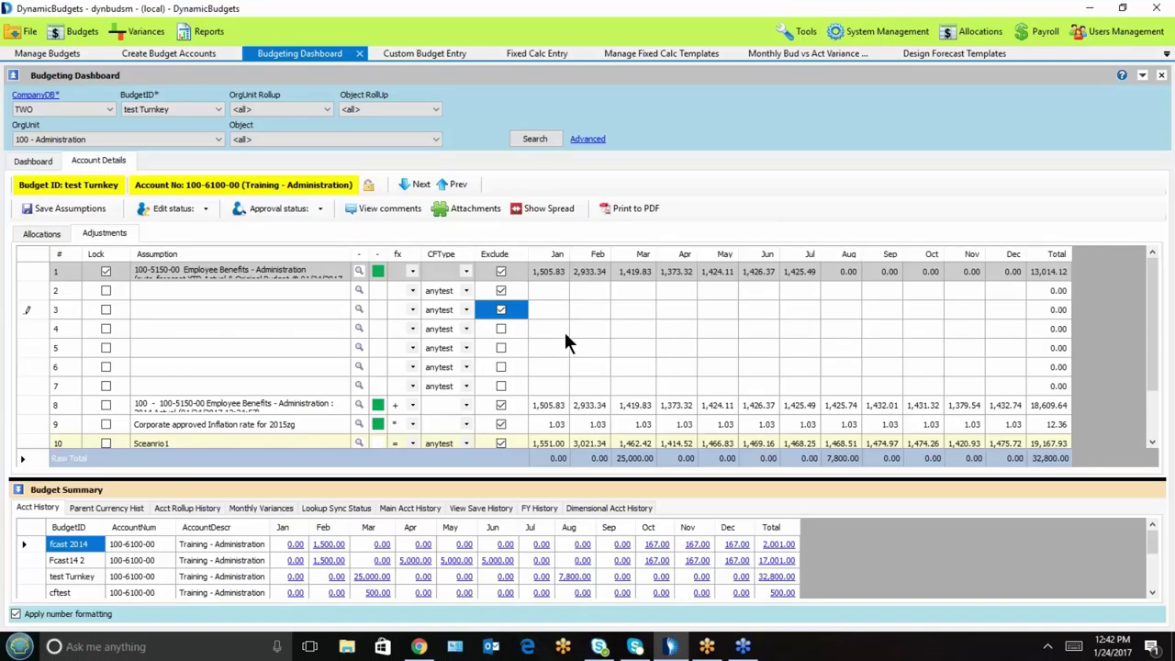
pyautogui.moveTo(551, 329); pyautogui.dragTo(753, 335)
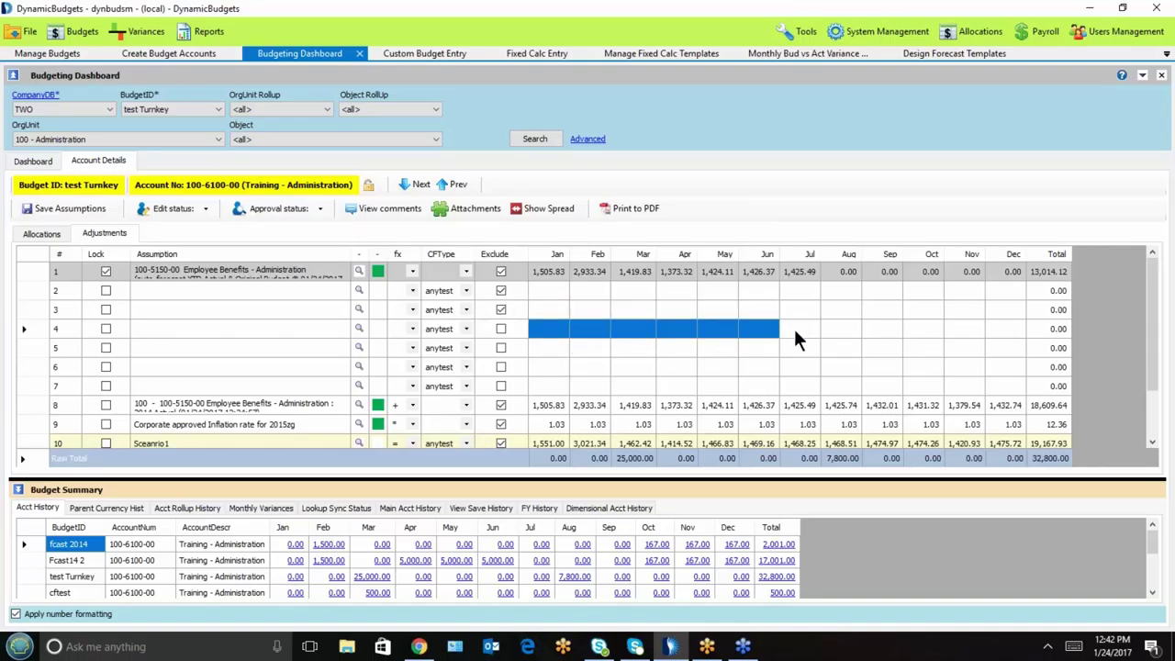
pyautogui.rightClick(1008, 336)
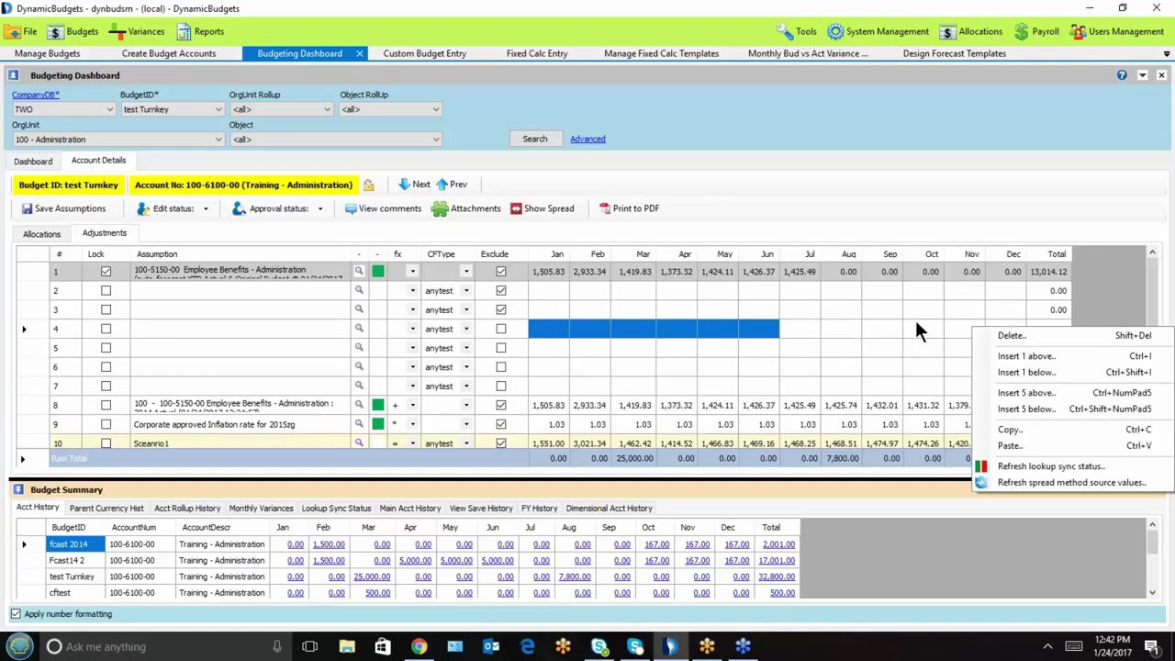
pyautogui.click(852, 367)
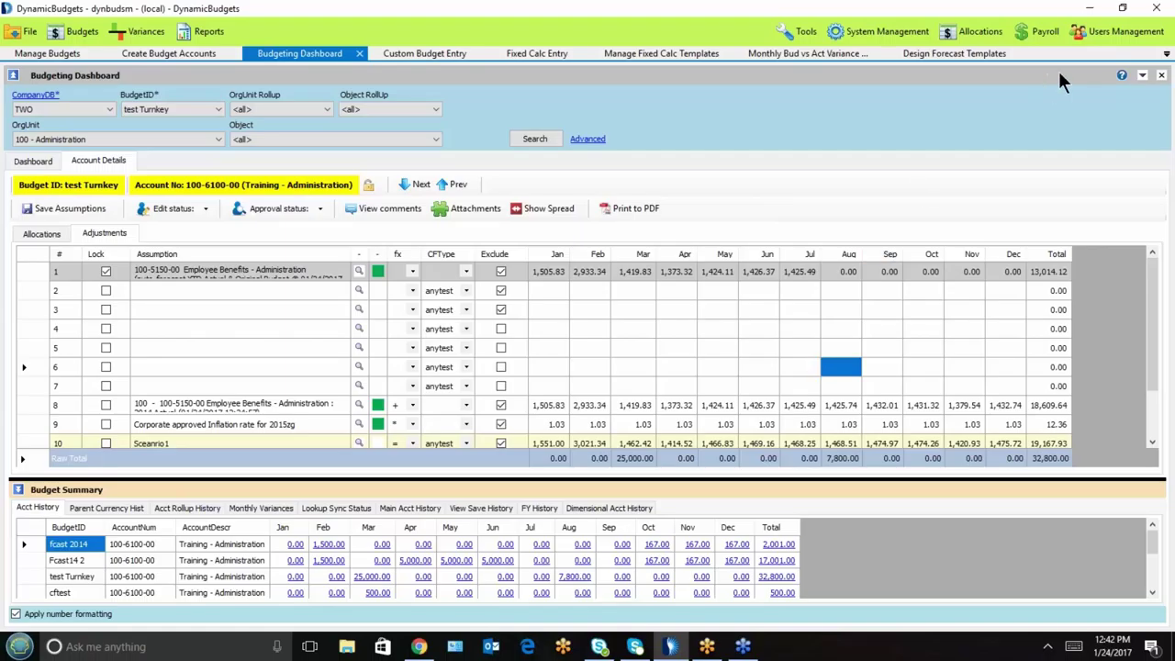
# Step: Close all open forms, discarding the unsaved changes in the budgeting dashboard and the forecast template design
pyautogui.click(1143, 74)
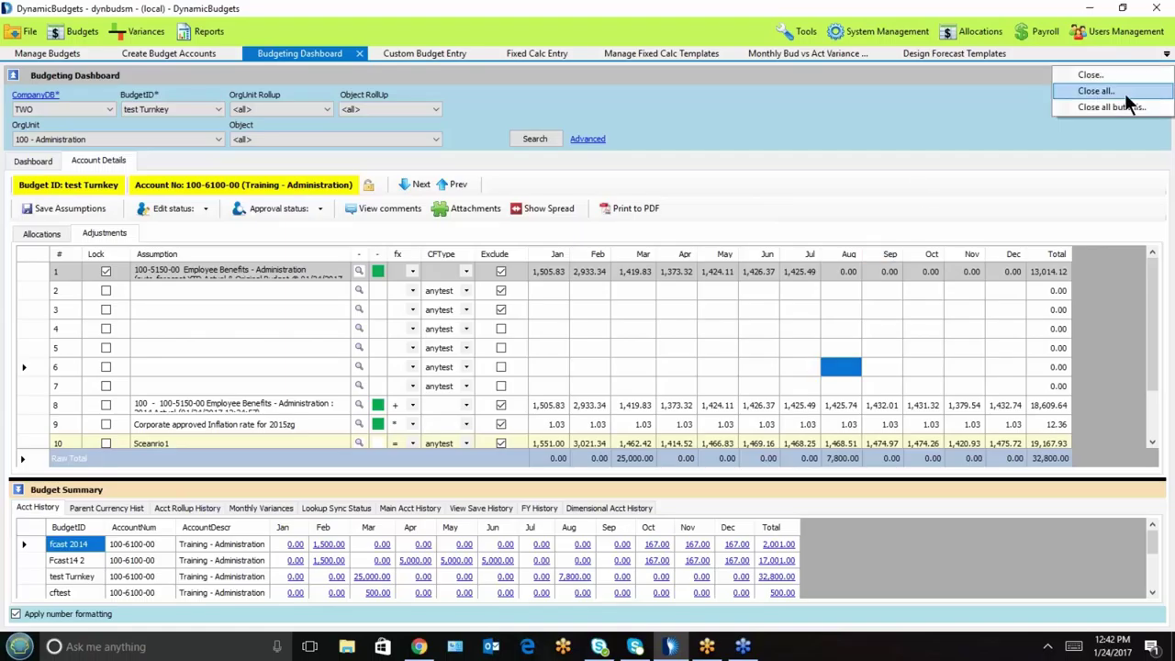
pyautogui.click(1124, 93)
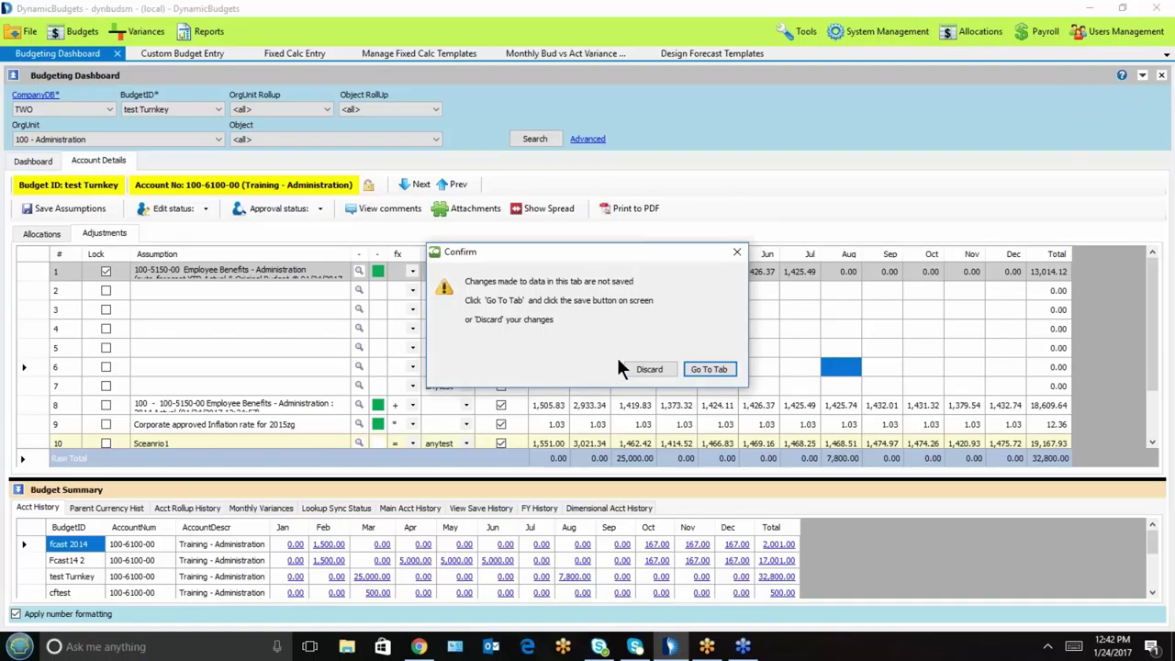
pyautogui.click(646, 367)
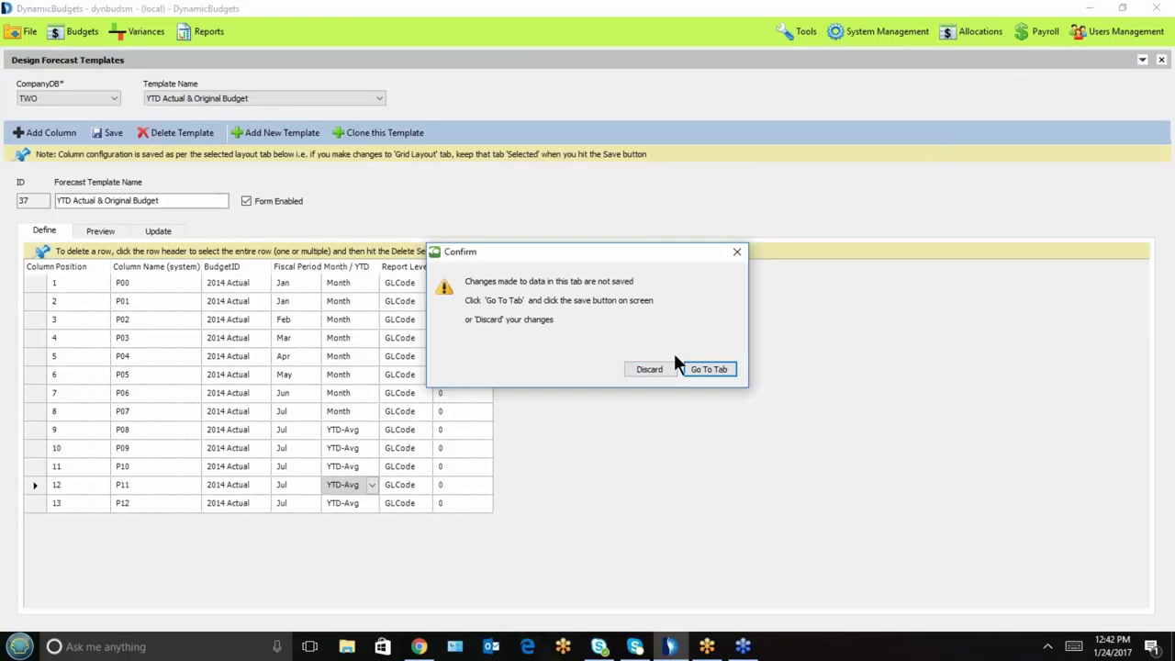
pyautogui.click(647, 368)
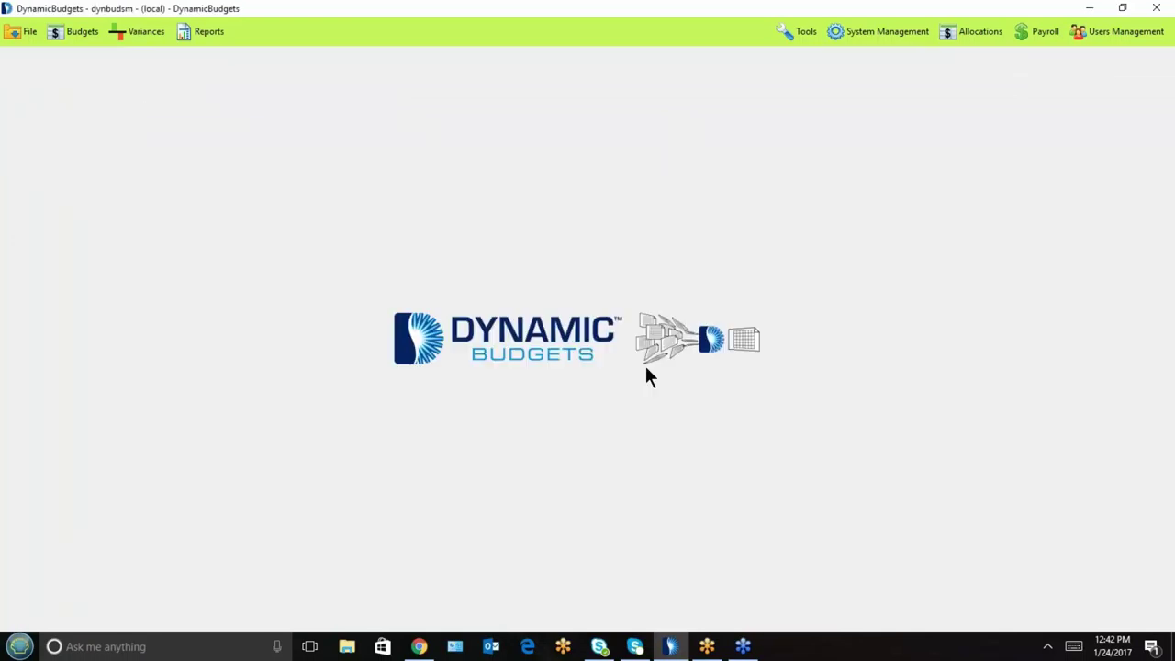
# Step: Open the user permissions assignment and examine the role choices and access options of the system manager user
pyautogui.click(1117, 38)
pyautogui.click(1064, 135)
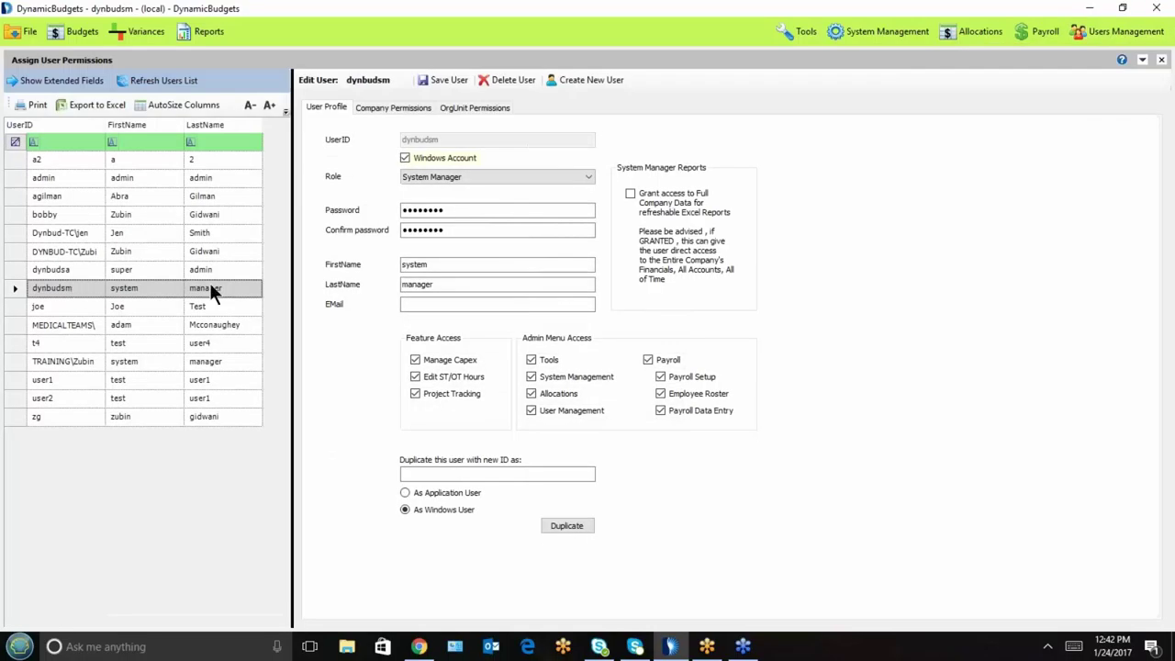
pyautogui.click(510, 175)
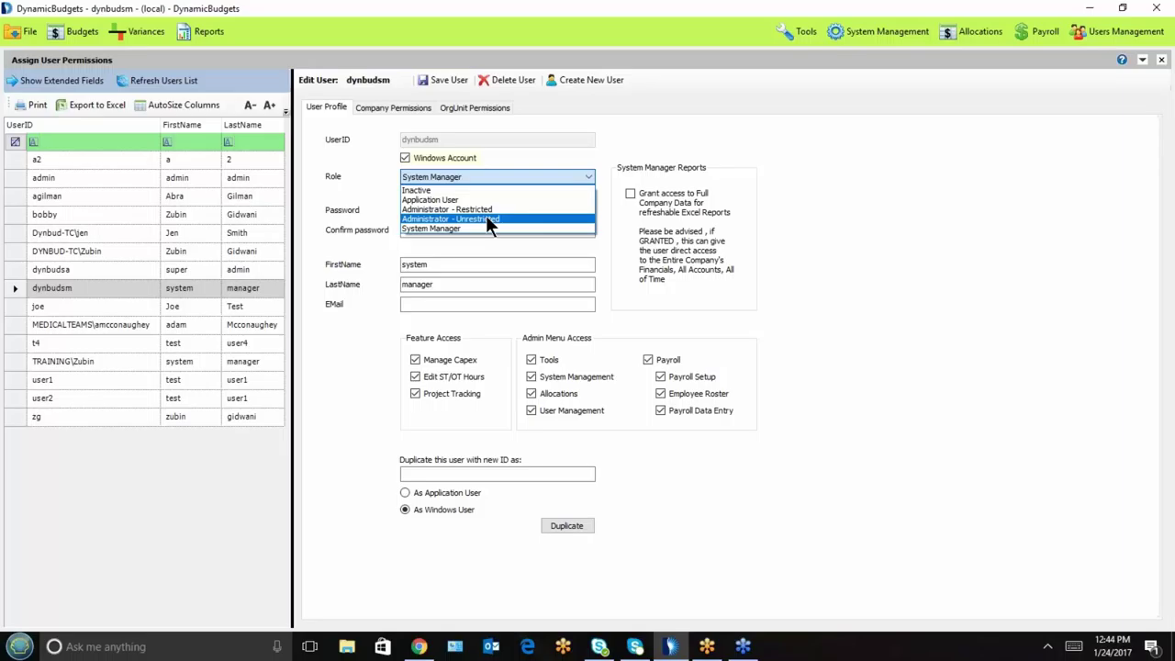
pyautogui.click(334, 400)
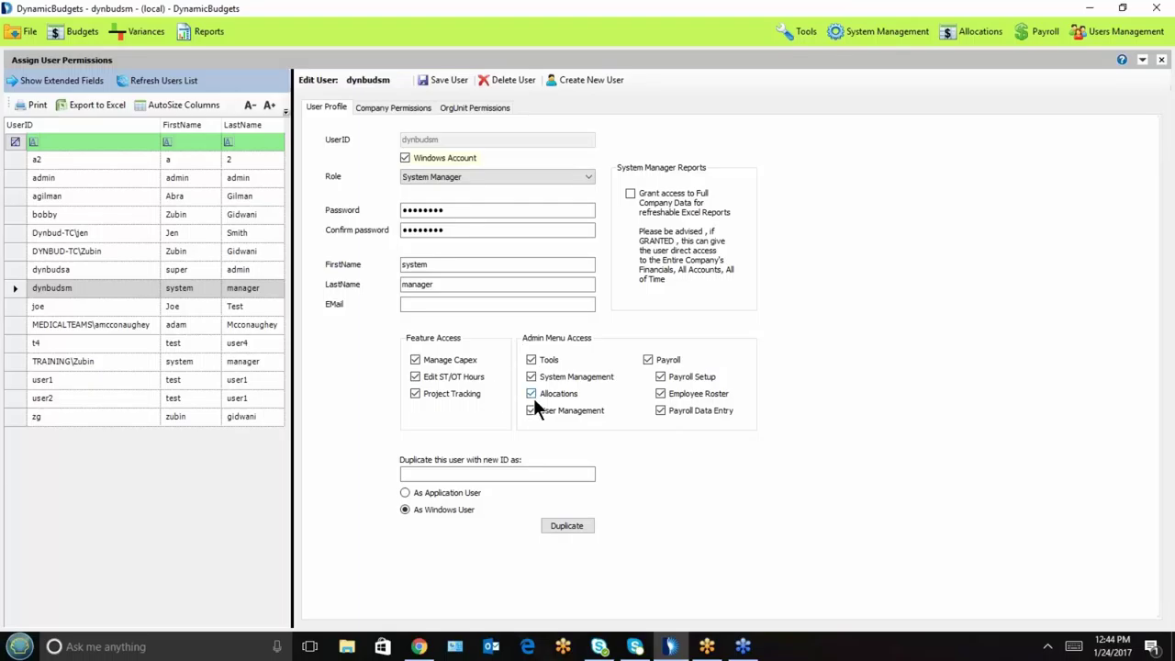
# Step: In the user's OrgUnit permissions, clear Write and Approve for all org units except 100 Administration
pyautogui.click(477, 101)
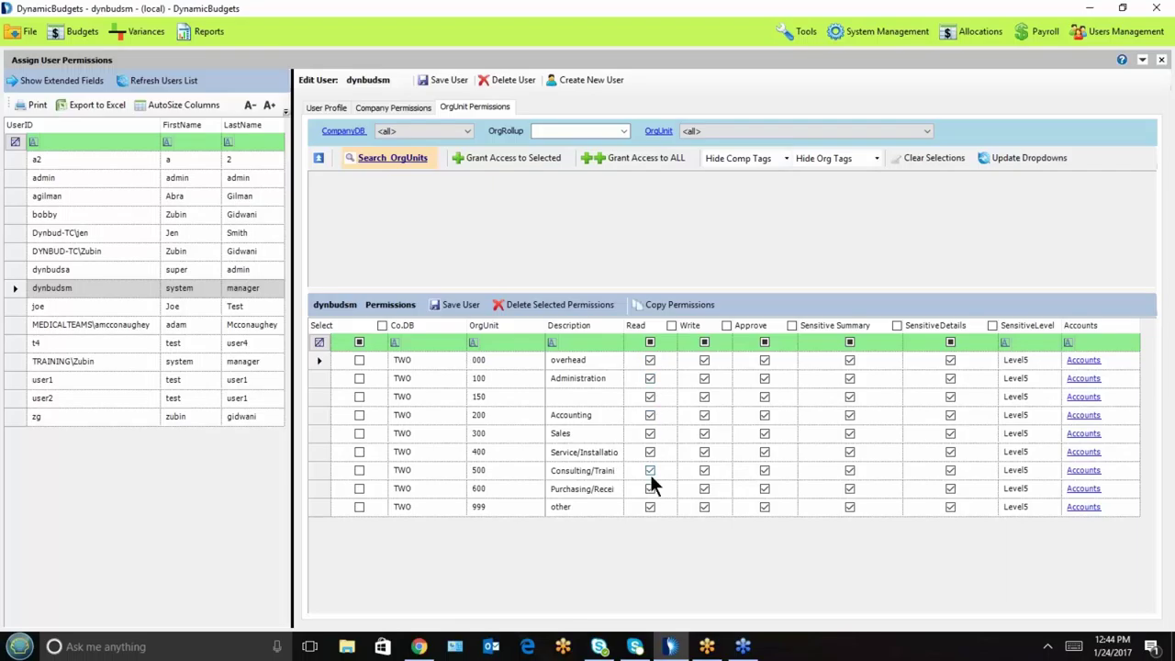
pyautogui.click(725, 323)
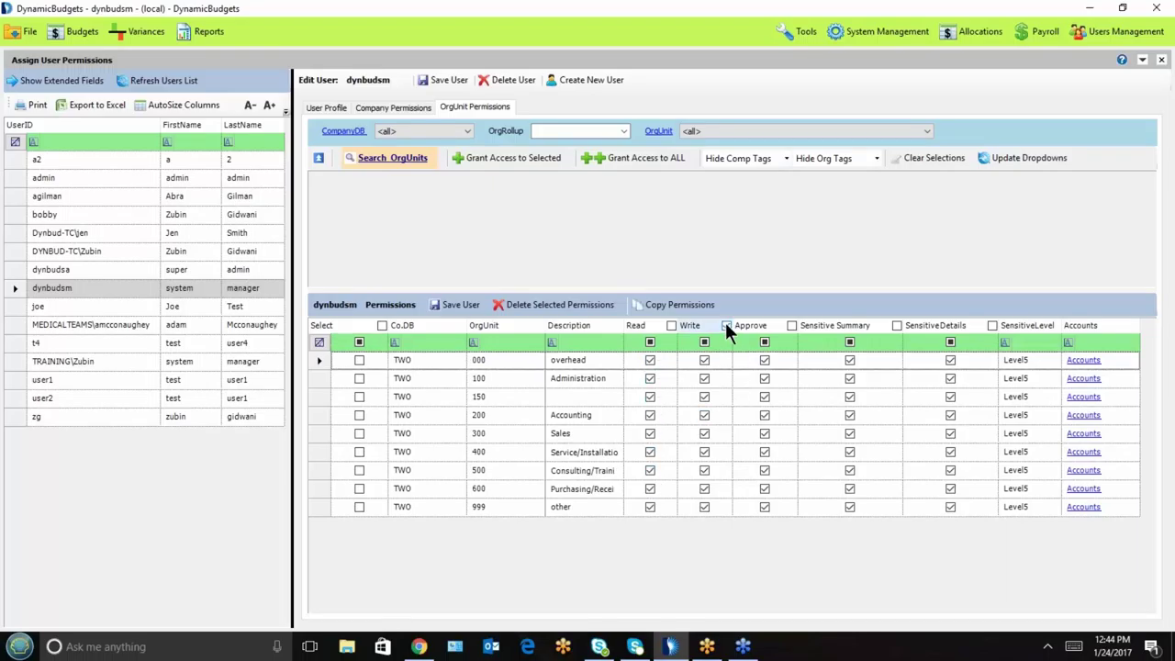
pyautogui.click(704, 378)
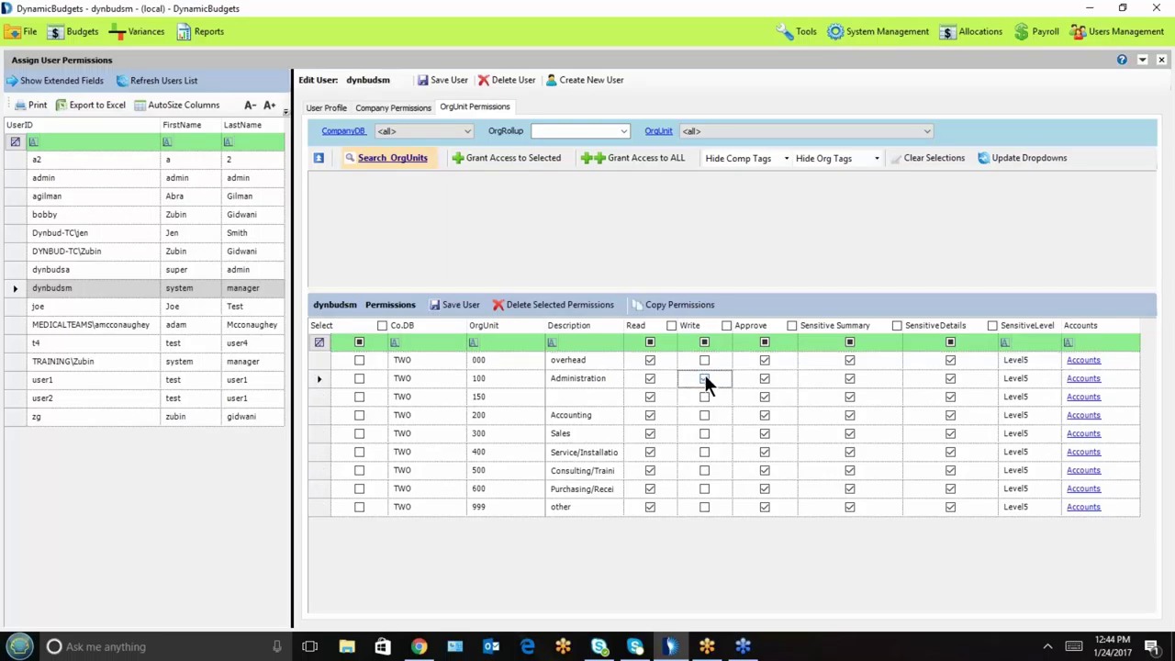
pyautogui.click(791, 326)
pyautogui.click(498, 384)
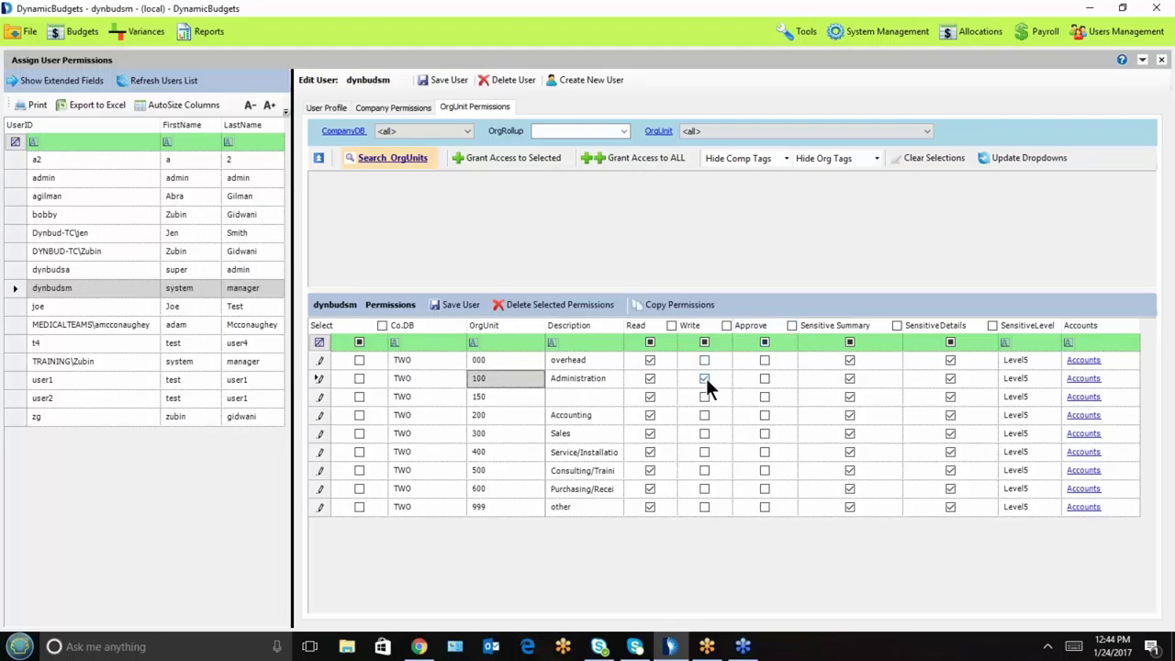
pyautogui.click(765, 384)
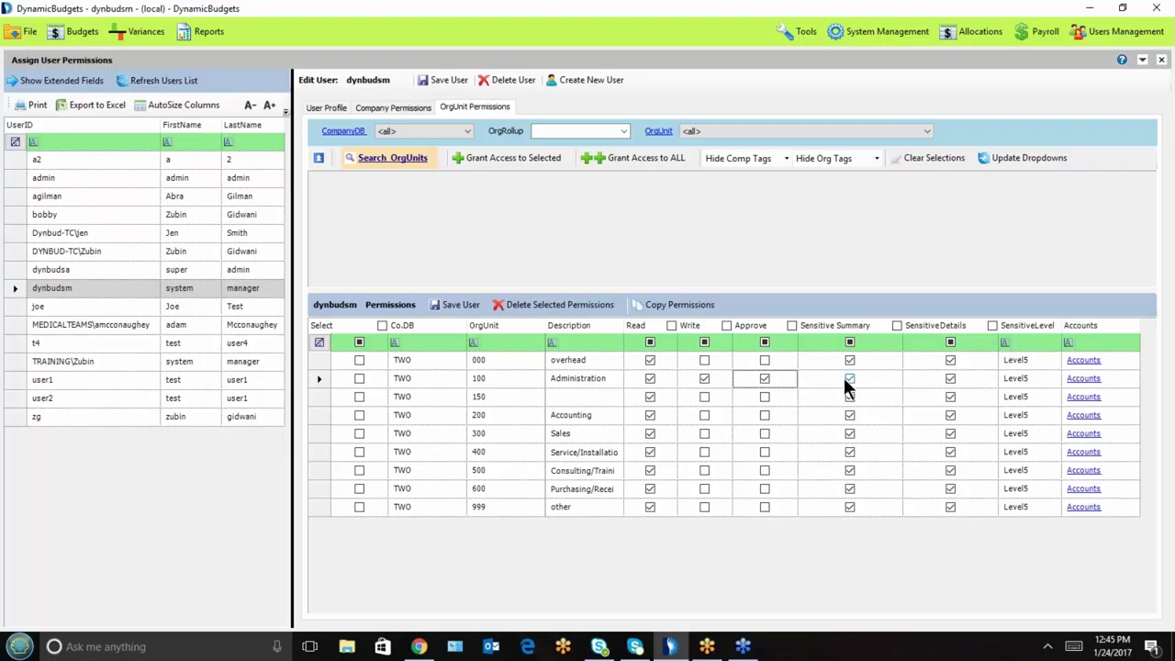
# Step: Set the Administration org unit's sensitive level to Non-Sensitive
pyautogui.click(1053, 379)
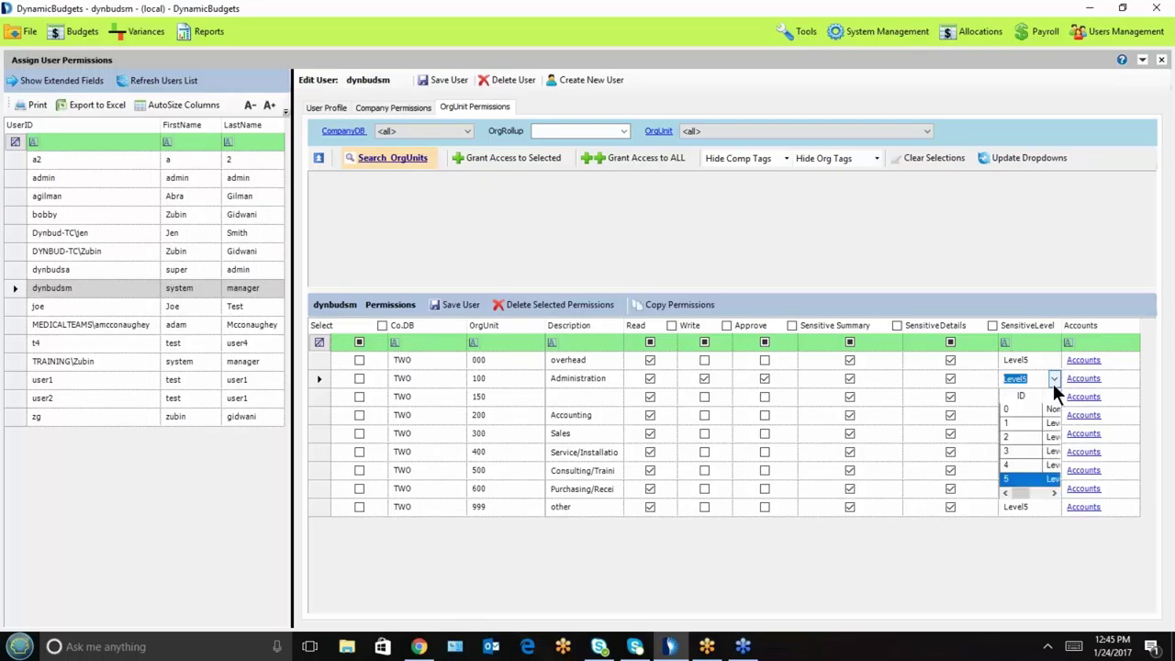
pyautogui.click(1053, 407)
pyautogui.click(1031, 414)
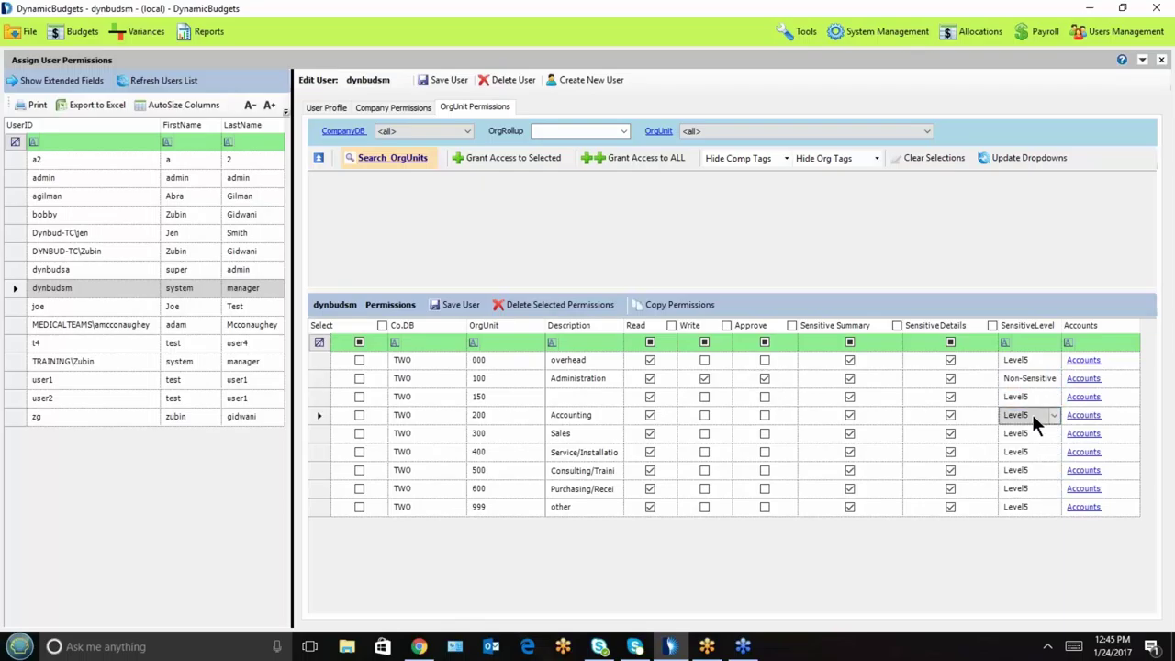
# Step: Set the Administration org unit's sensitive level to Level1
pyautogui.click(1052, 380)
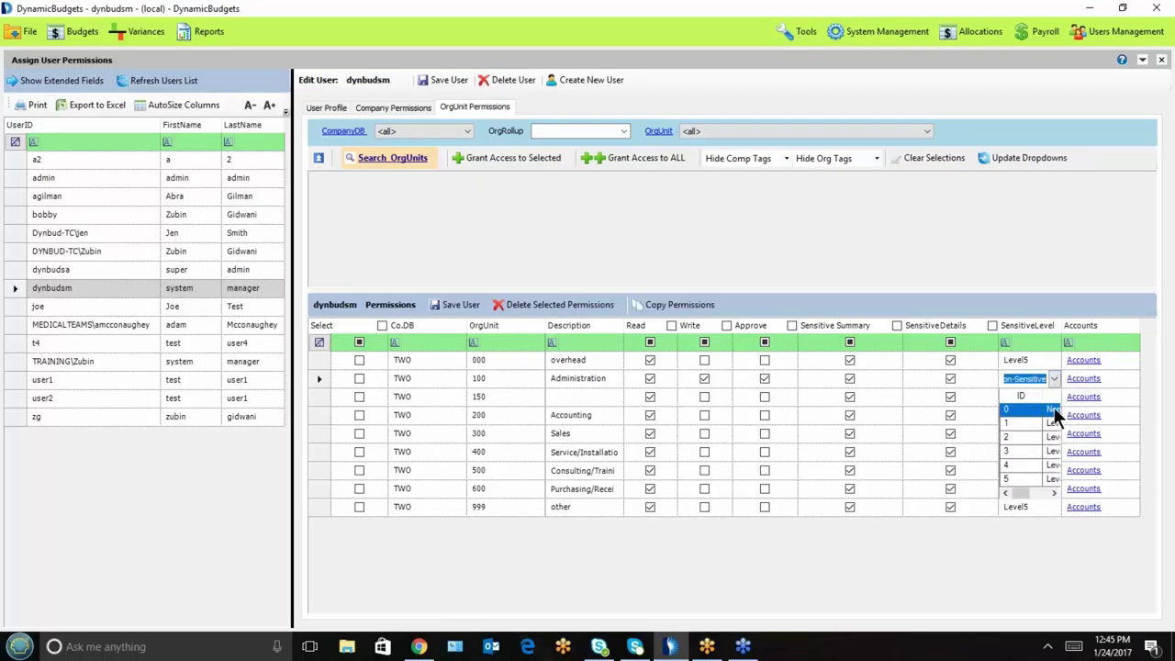
pyautogui.click(1048, 421)
pyautogui.click(552, 454)
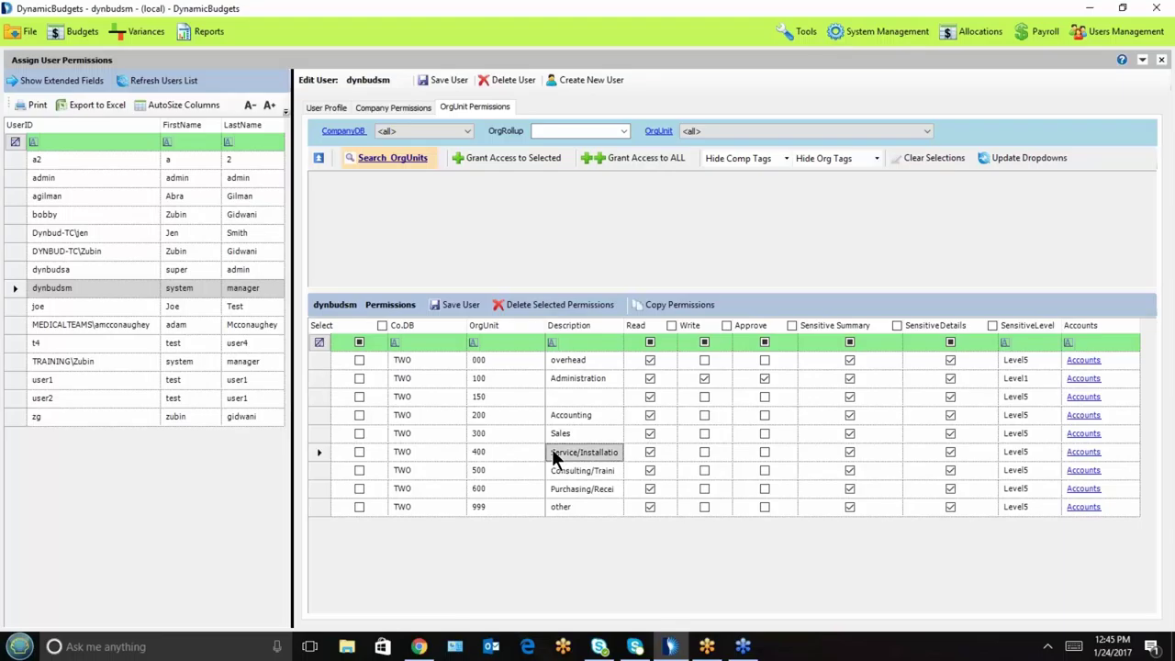
pyautogui.click(1040, 380)
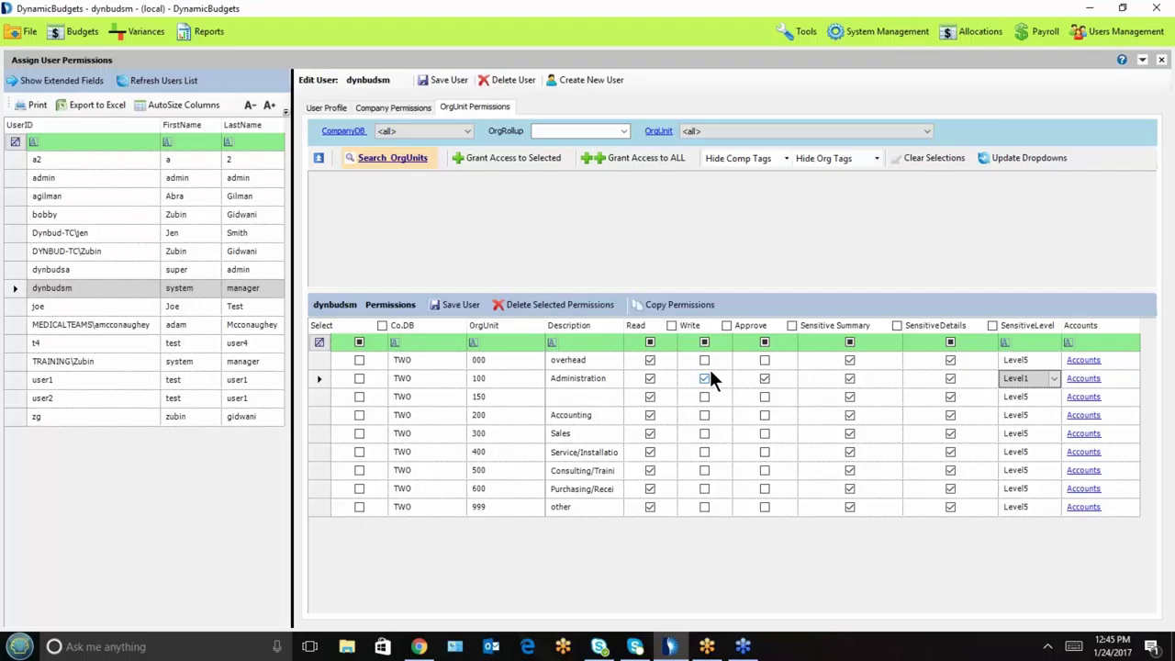
# Step: Open the payroll expense definitions, load those of company TWO's FY17 budget, and select the Dental field
pyautogui.click(1048, 30)
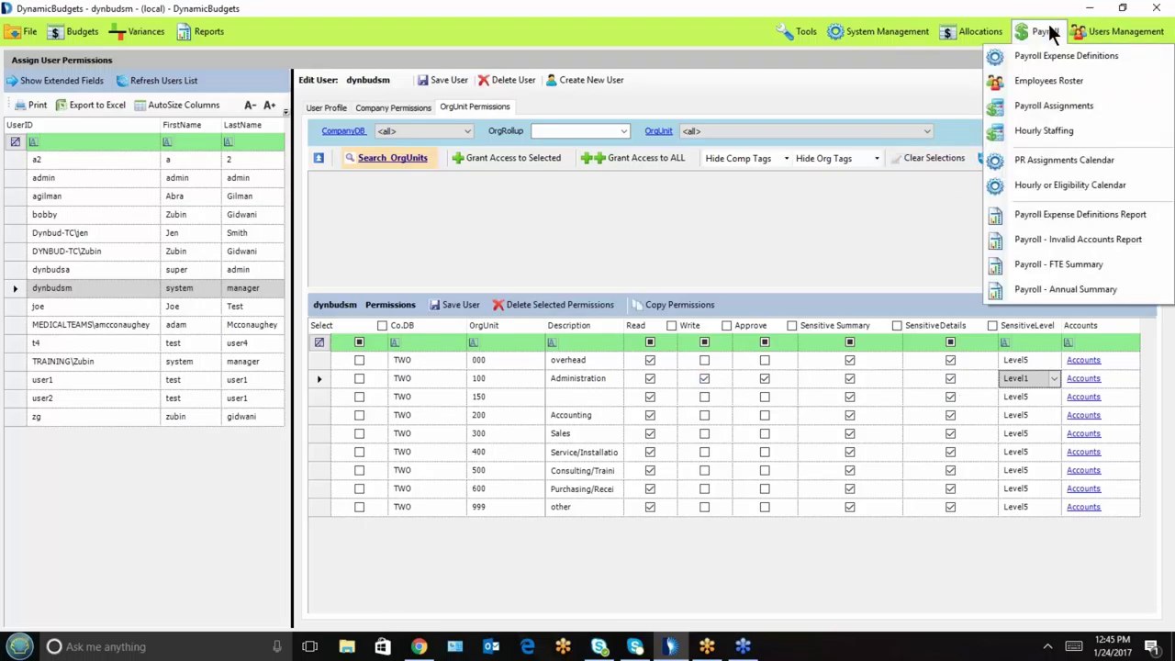
pyautogui.click(1047, 53)
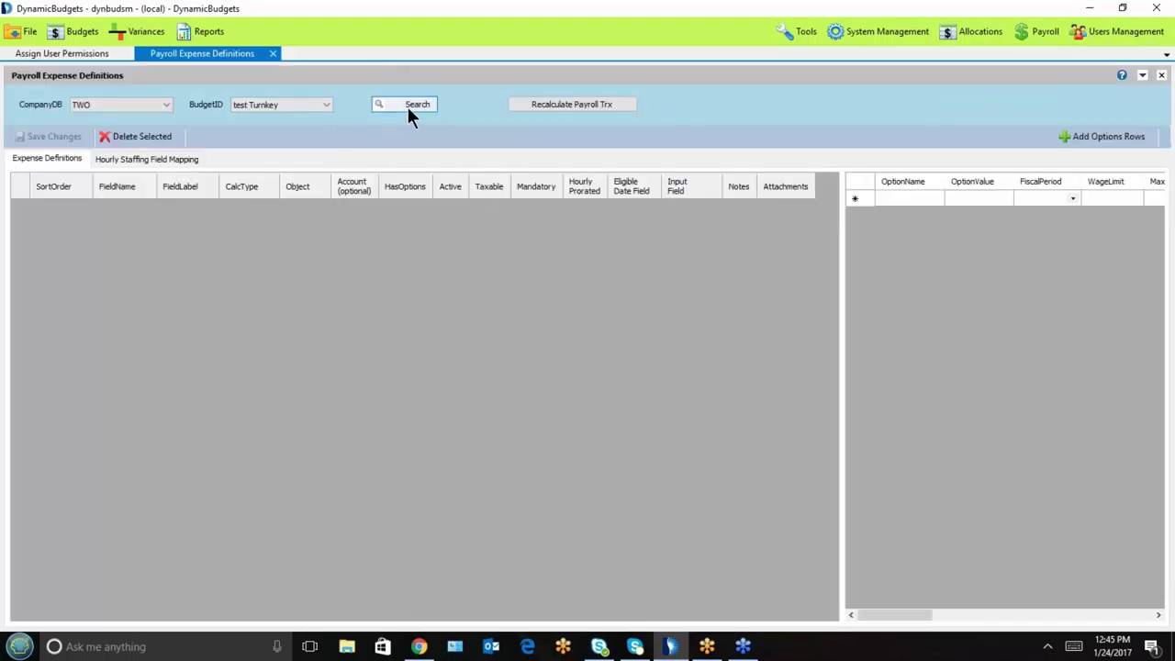
pyautogui.click(281, 108)
pyautogui.click(275, 122)
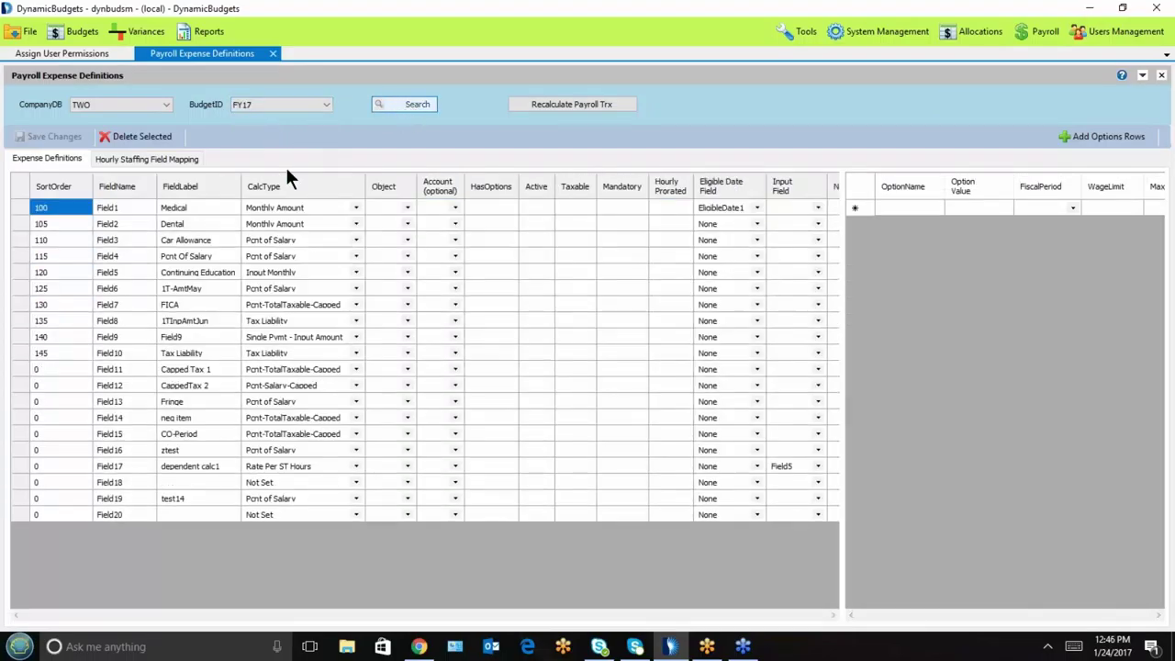
pyautogui.click(193, 229)
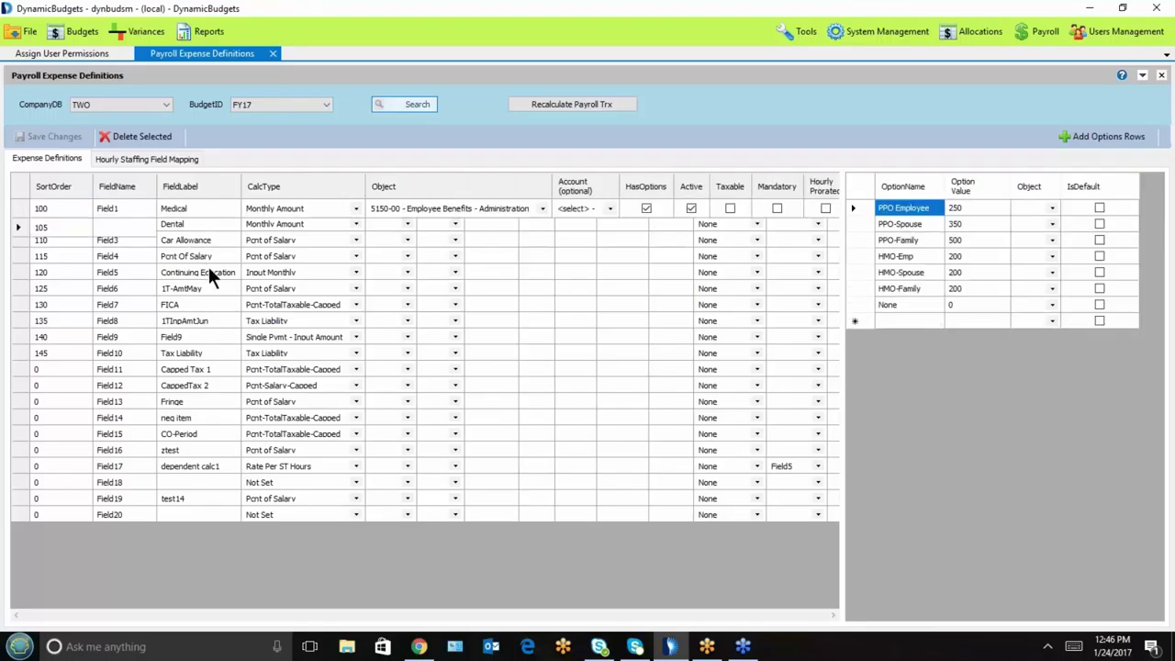
# Step: Set the wage limit of FICA's 6.2 option to 118500 and save the payroll expense definitions, overwriting the existing FY17 records
pyautogui.click(195, 327)
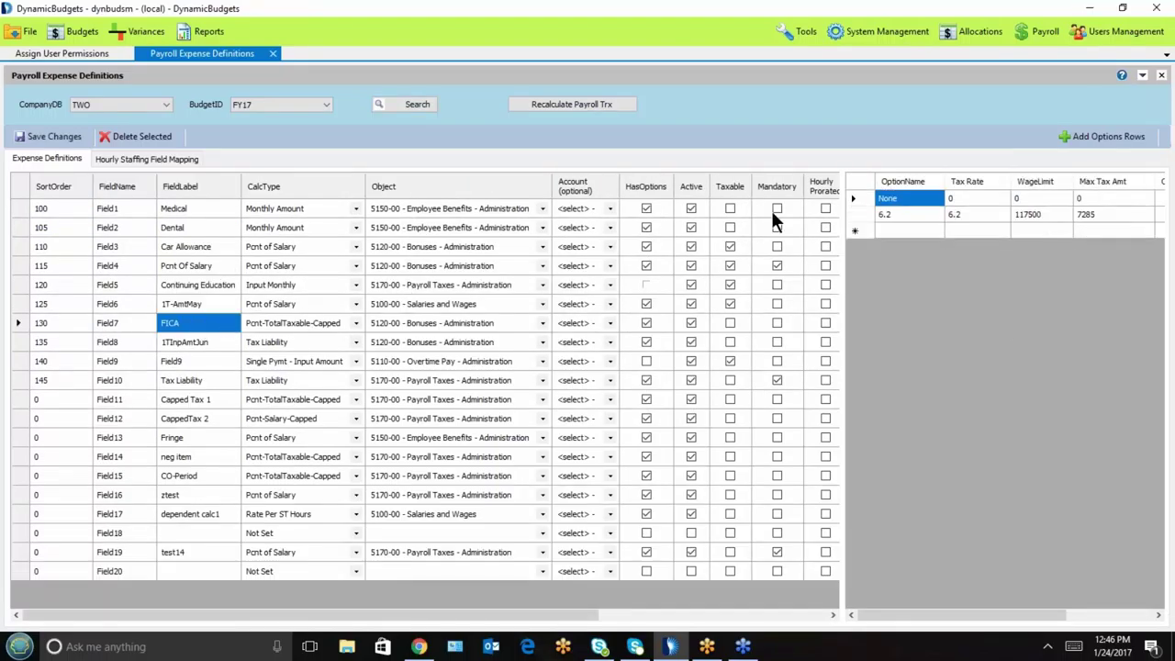
pyautogui.click(1031, 214)
pyautogui.write('118')
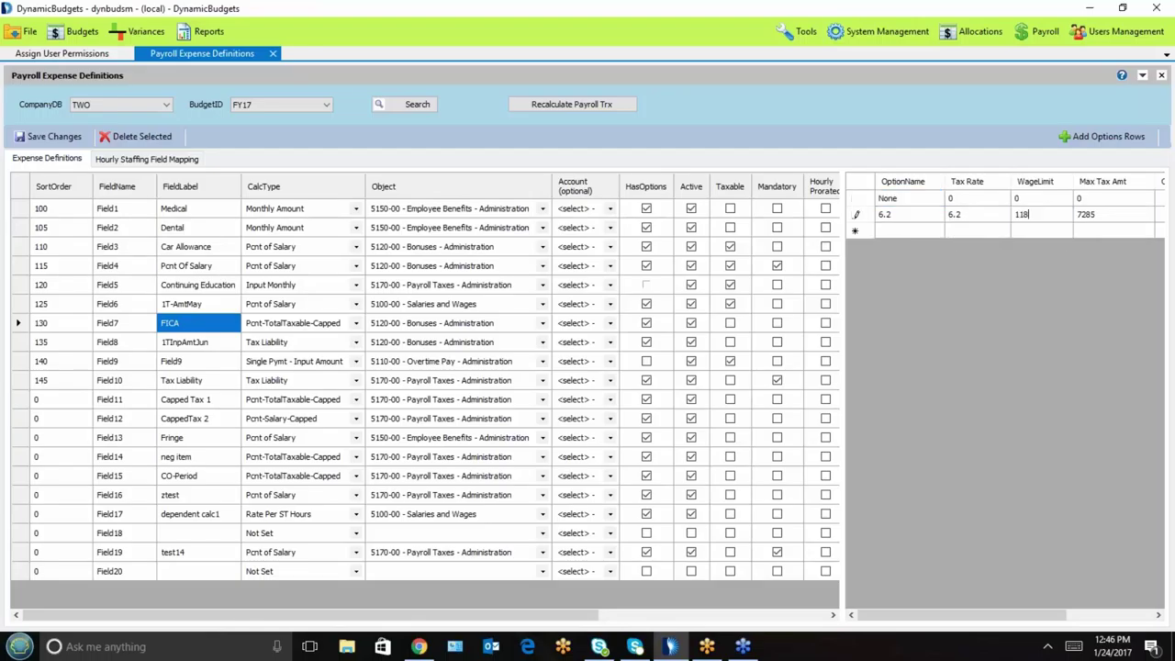
pyautogui.write('500')
pyautogui.press('Tab')
pyautogui.click(1097, 214)
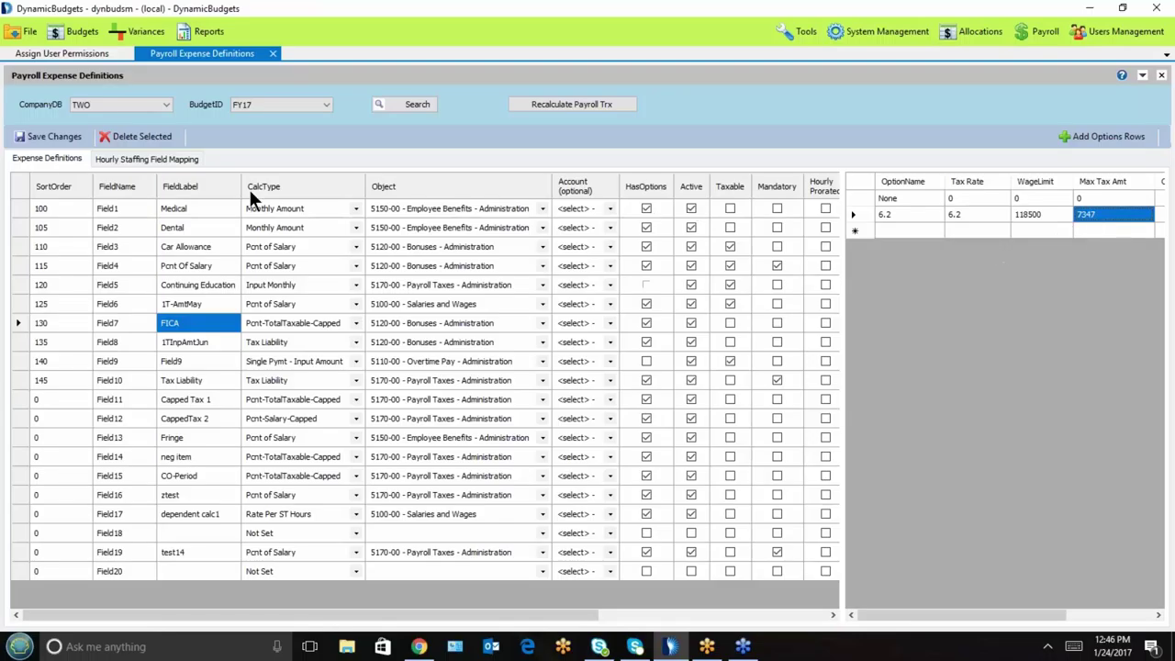
pyautogui.click(45, 138)
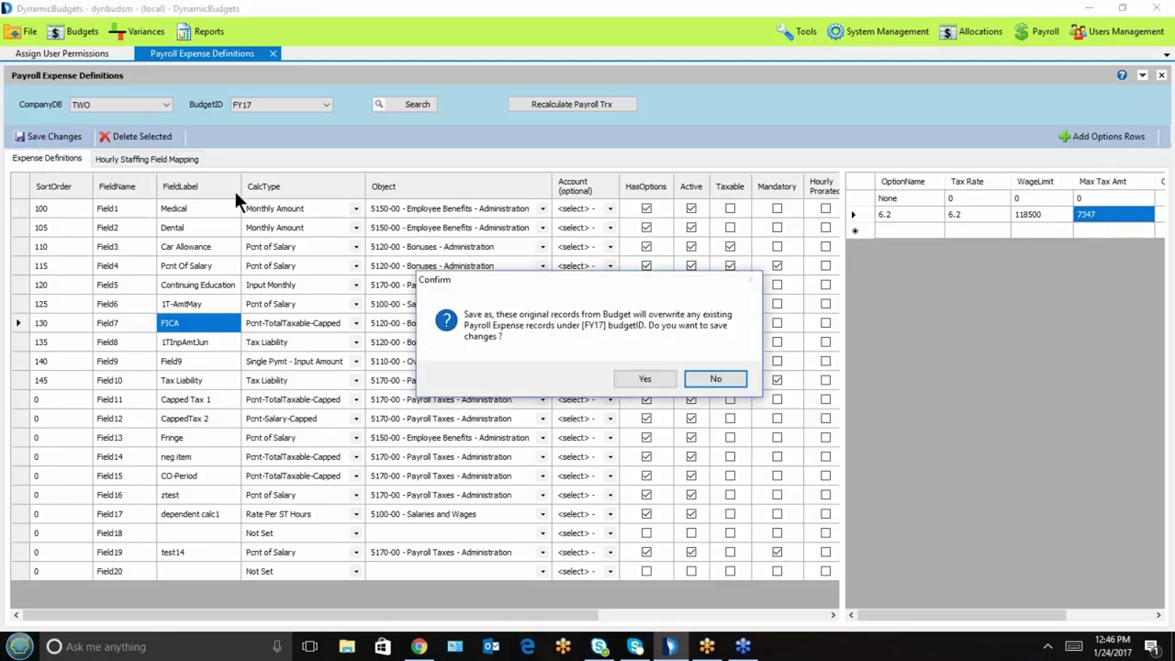
pyautogui.click(645, 380)
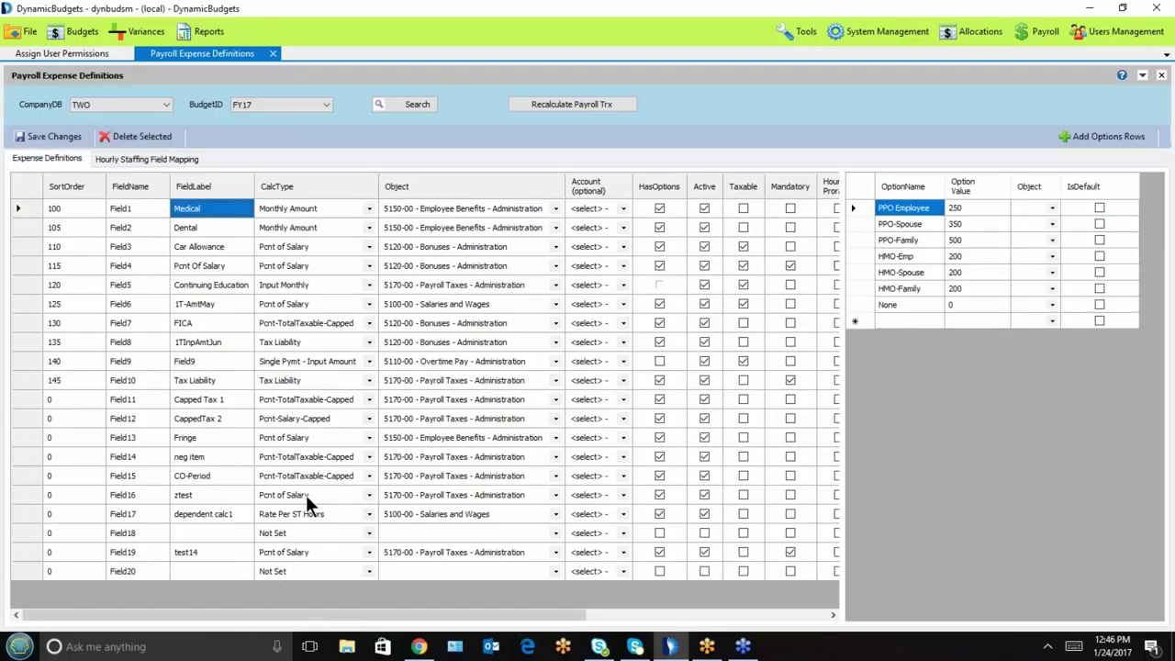
# Step: Open the employees roster, load the active employees of org unit 100 for FY17, and dismiss the antivirus notification
pyautogui.click(1044, 31)
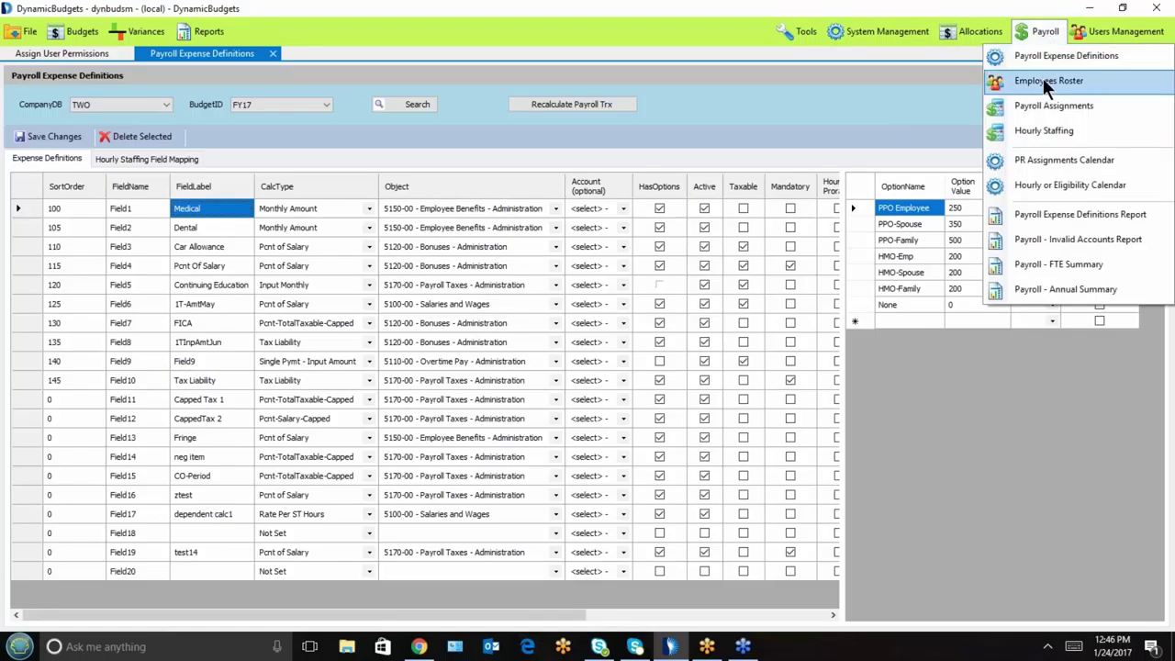
pyautogui.click(1042, 75)
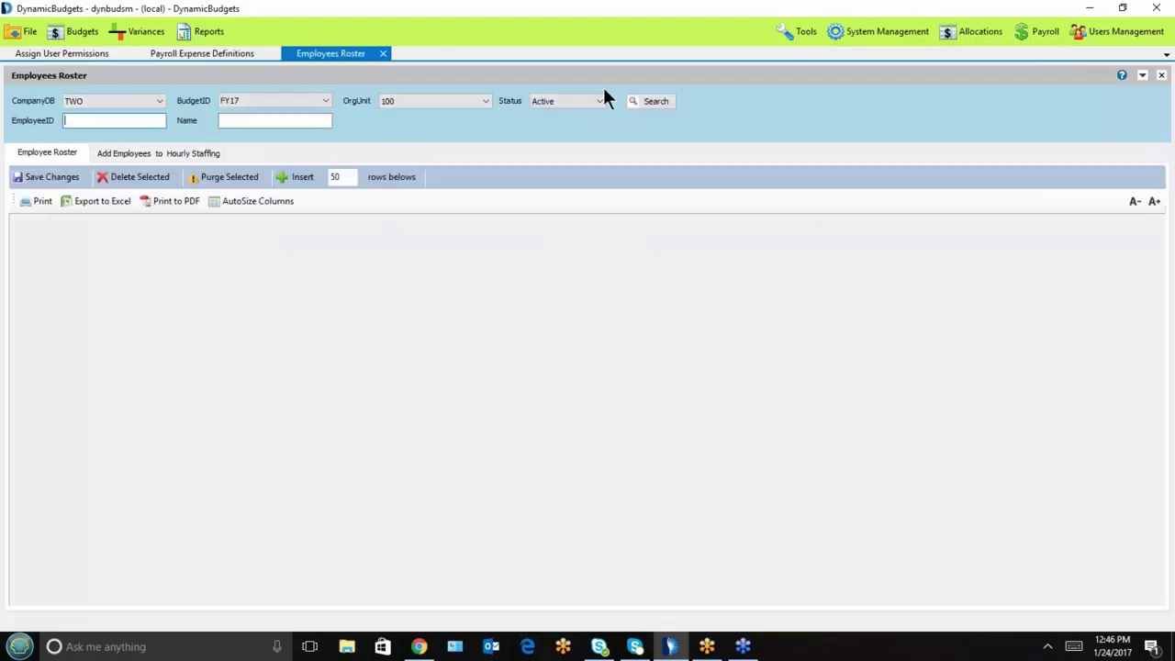
pyautogui.click(666, 105)
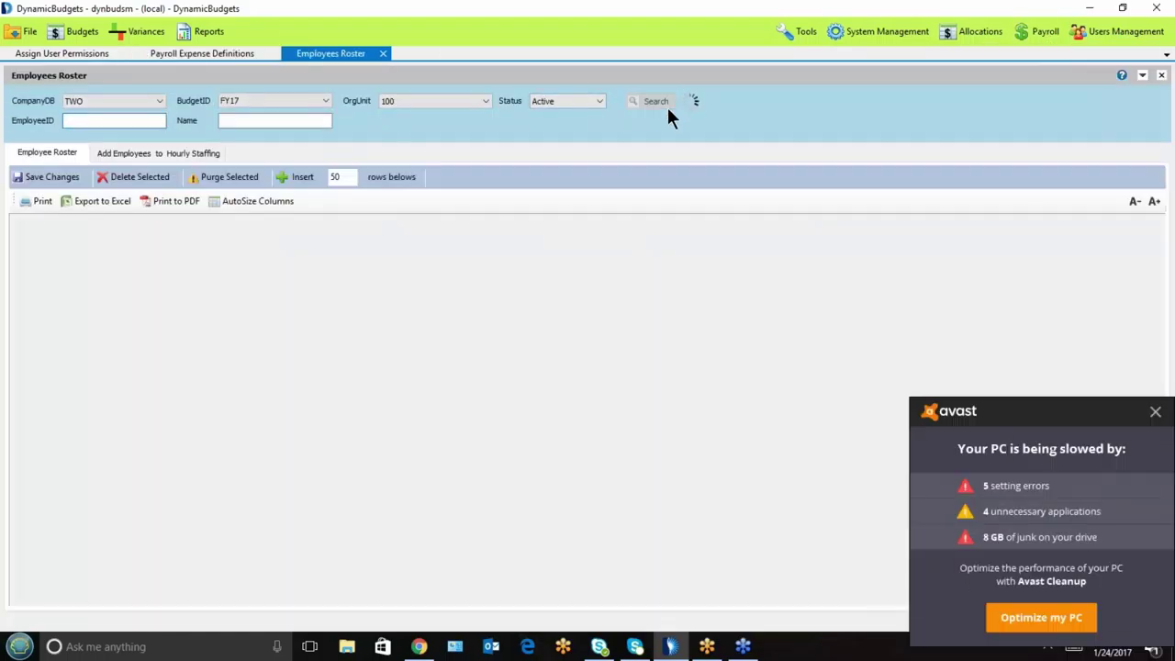
pyautogui.click(1155, 400)
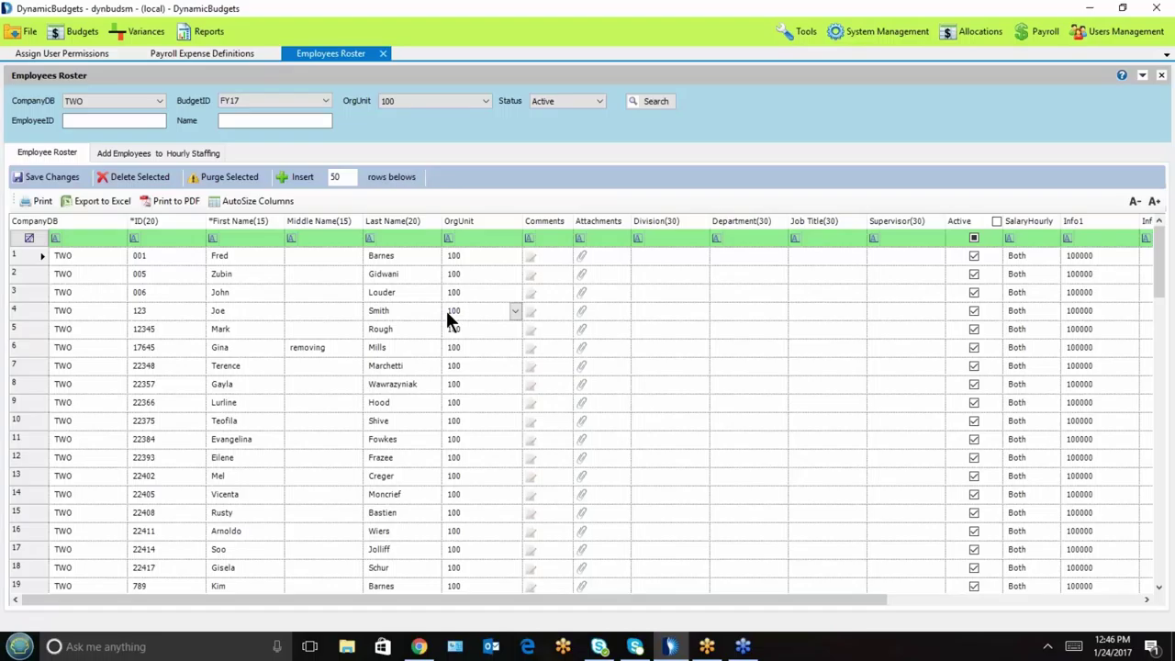
# Step: Open the payroll assignments and load those of company TWO's FY17 budget for org unit 100
pyautogui.click(1046, 32)
pyautogui.click(1050, 107)
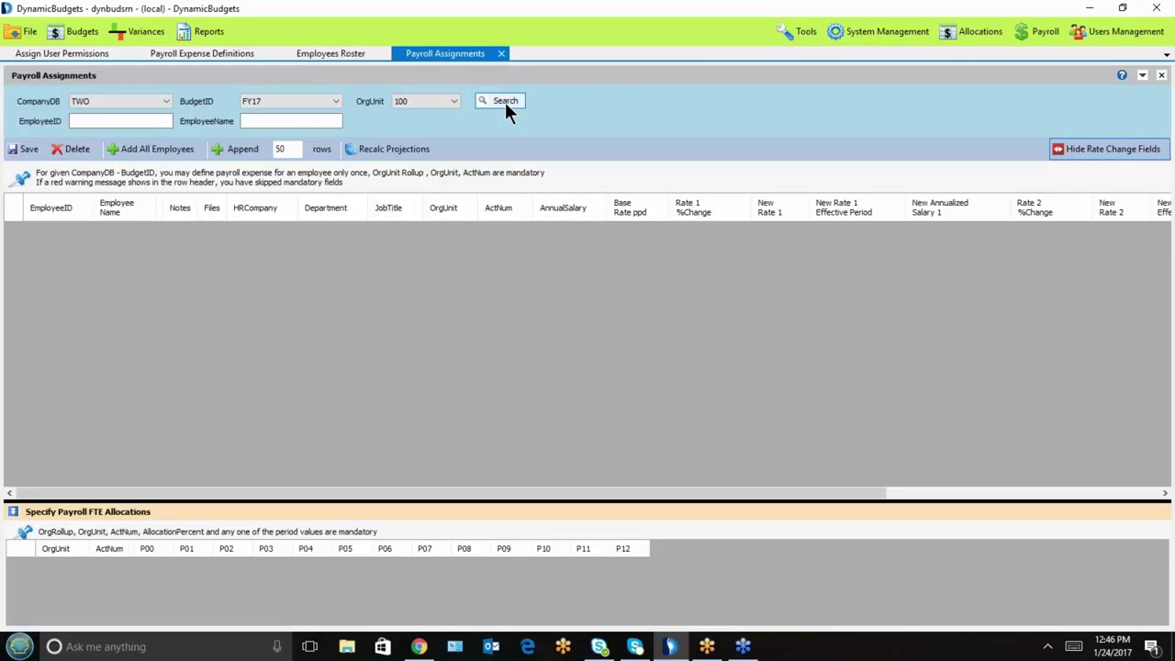
pyautogui.click(505, 101)
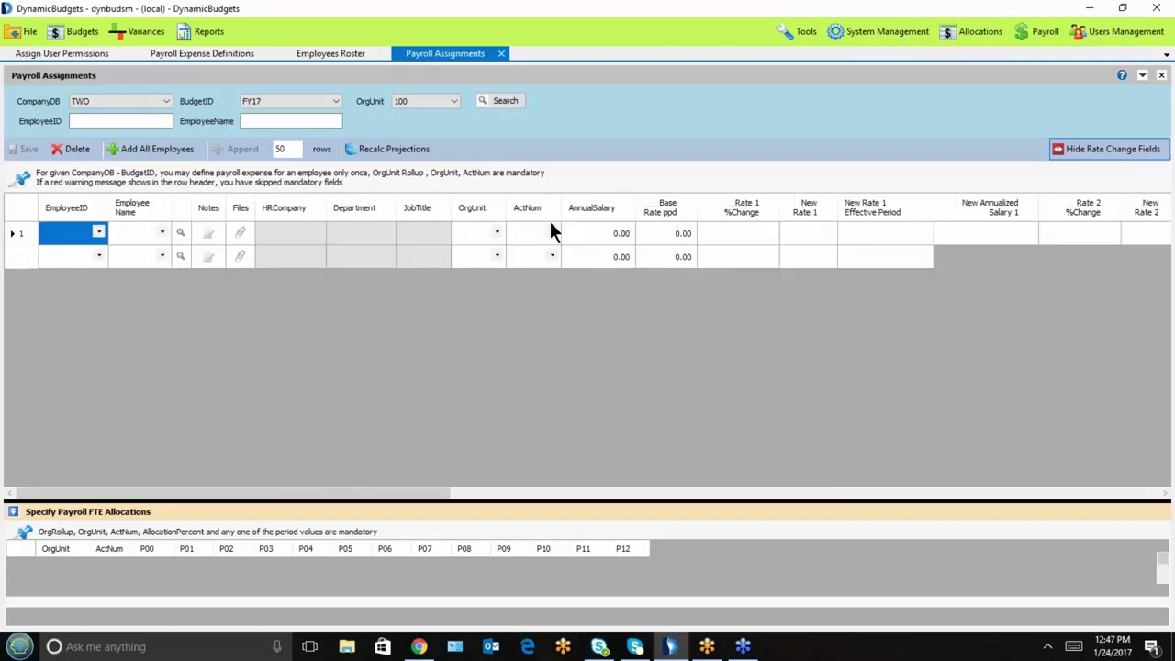
# Step: Switch the payroll assignments to the ExporterDesc budget and load those of org unit 100
pyautogui.click(291, 104)
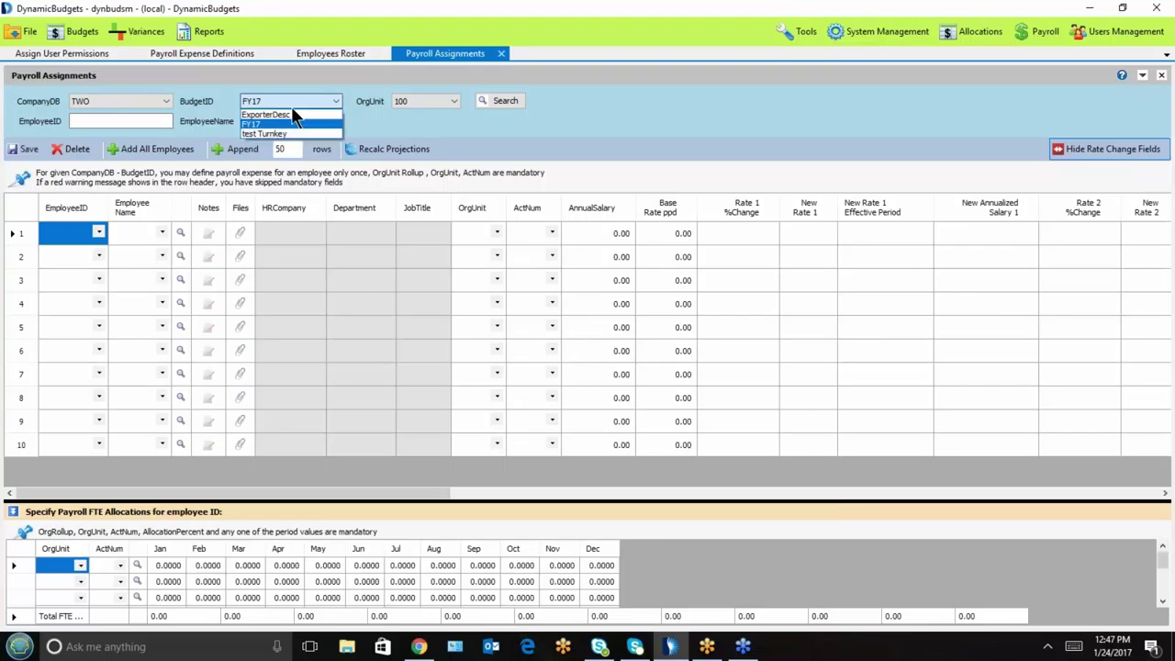
pyautogui.click(289, 112)
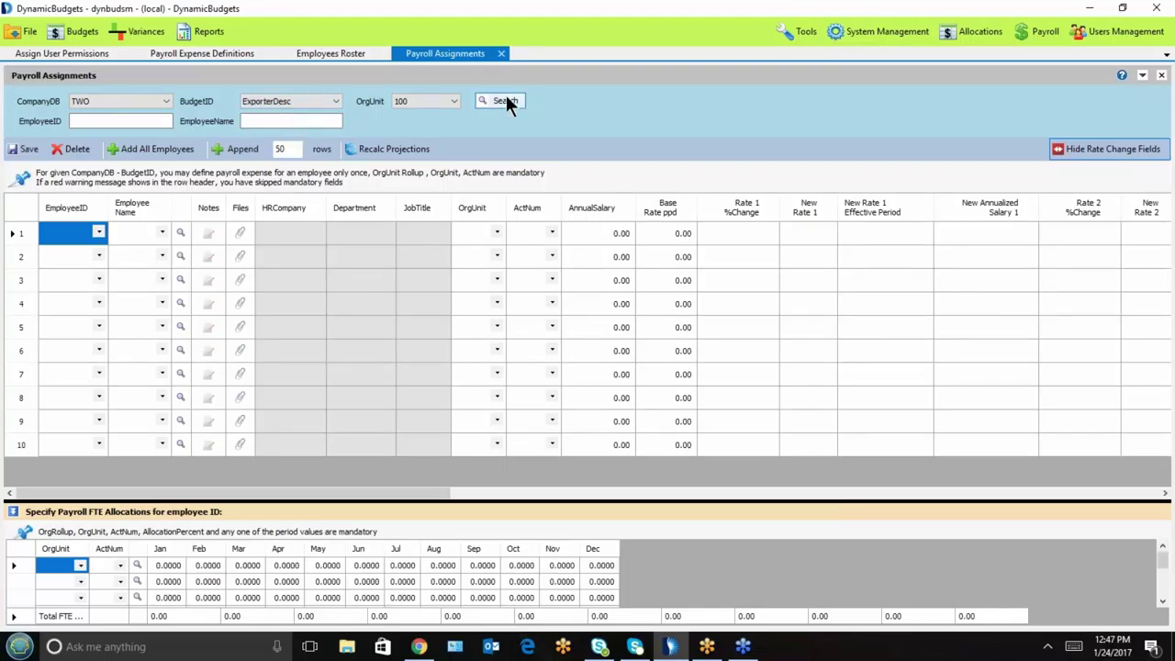
pyautogui.click(506, 95)
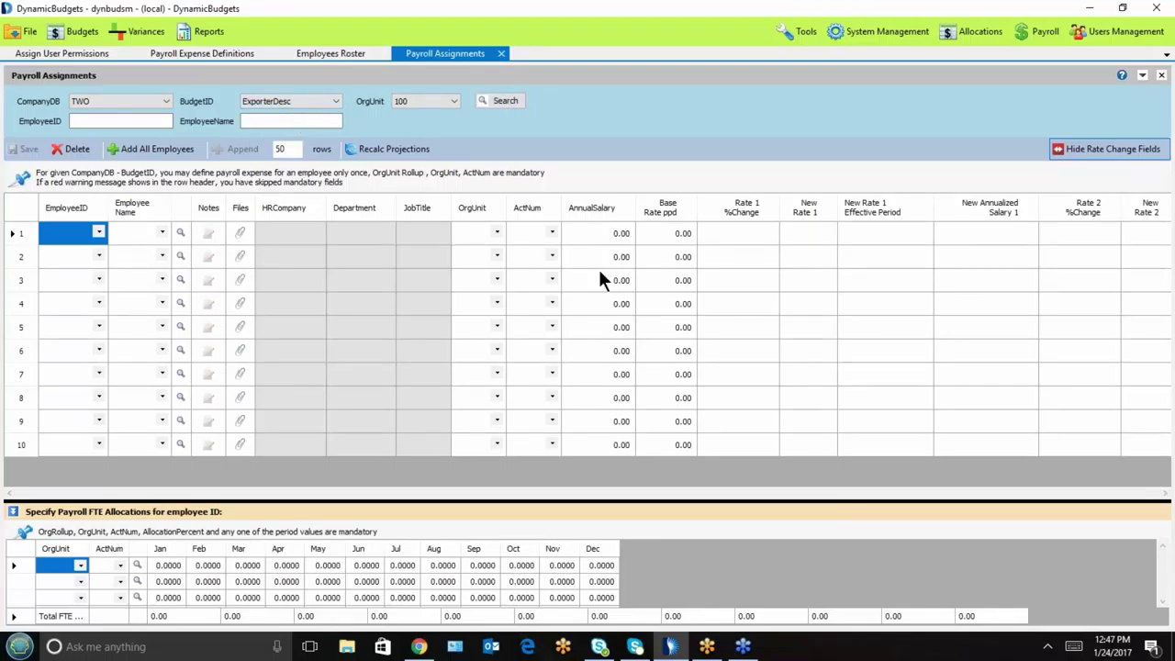
pyautogui.click(642, 367)
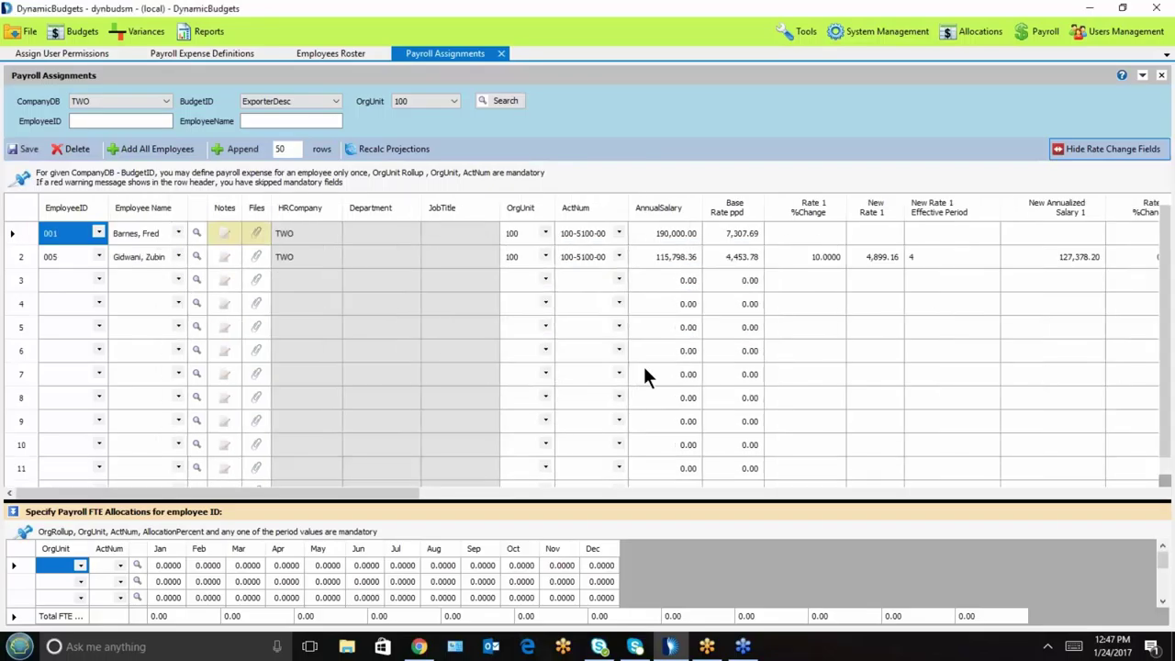
# Step: Examine the two employees' annual salary, rate change, effective period and expense option fields in the payroll assignments
pyautogui.click(654, 236)
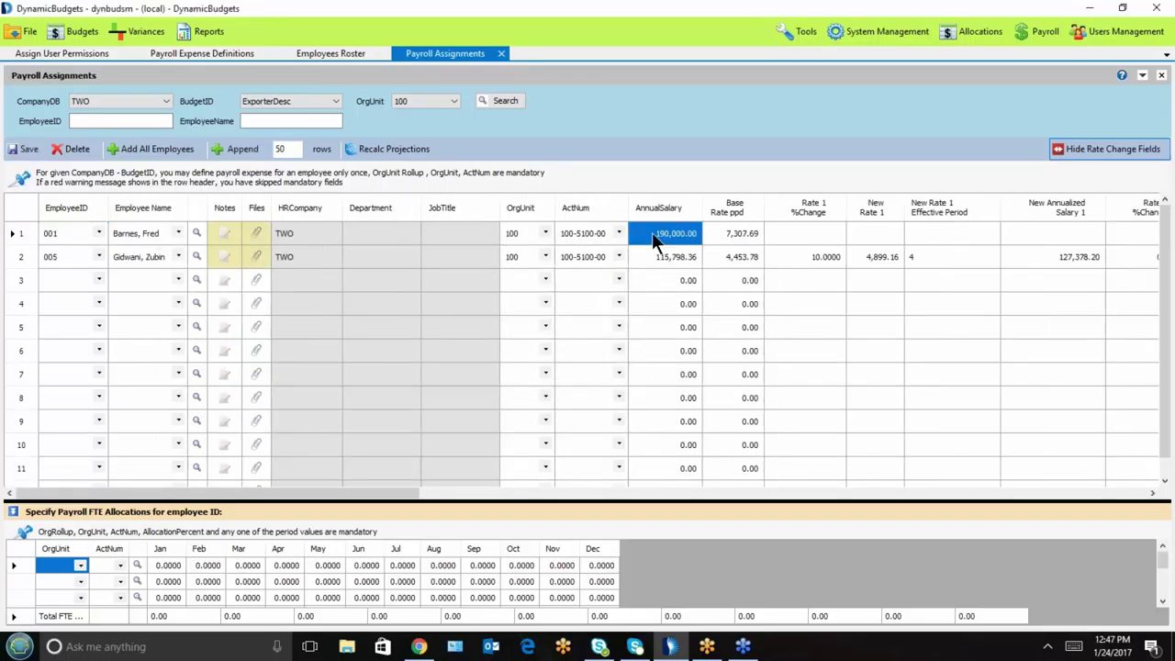
pyautogui.press('Right')
pyautogui.press('Right')
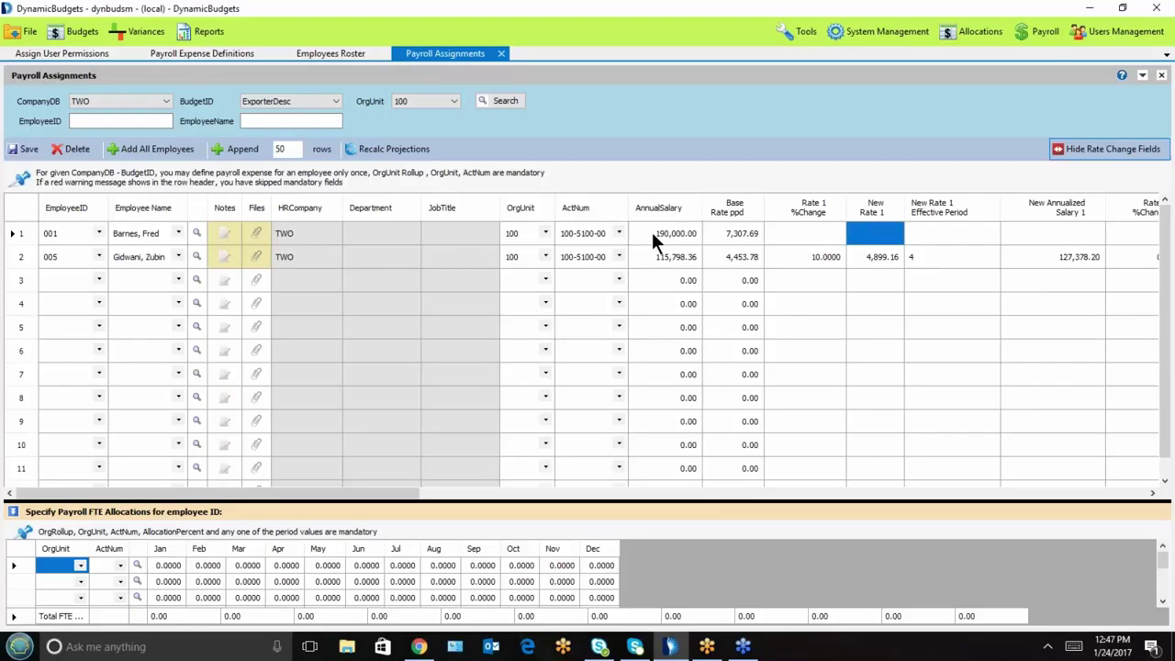
pyautogui.press('Left')
pyautogui.press('Down')
pyautogui.press('Right')
pyautogui.press('Right')
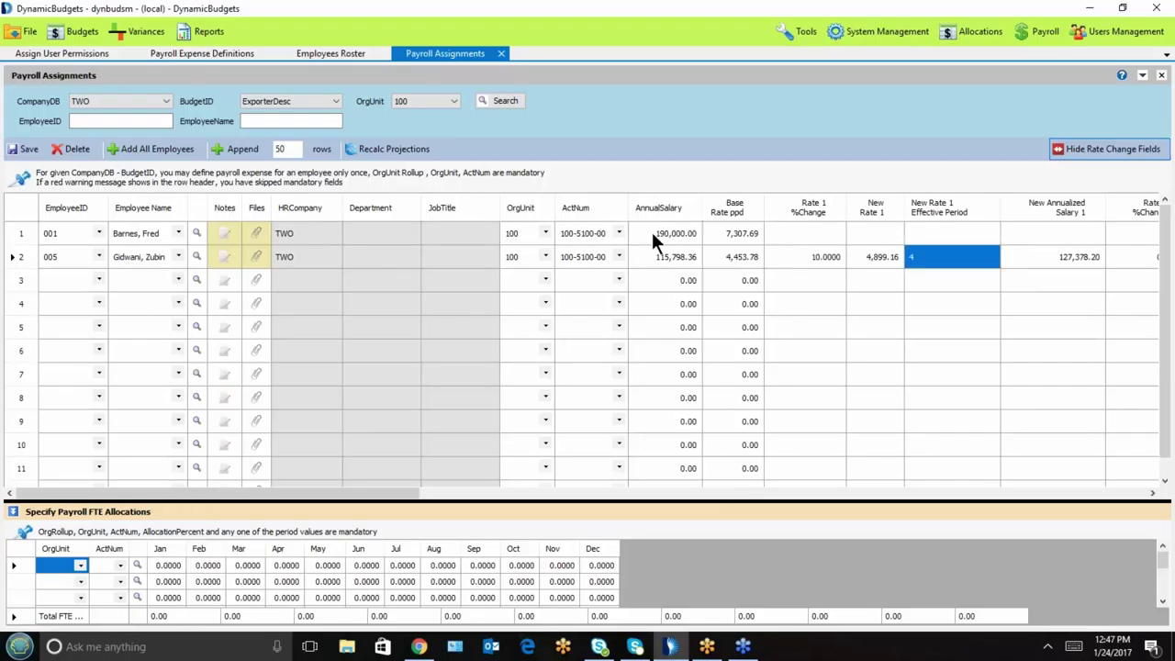
pyautogui.press('Right')
pyautogui.press('Right')
pyautogui.press('Right')
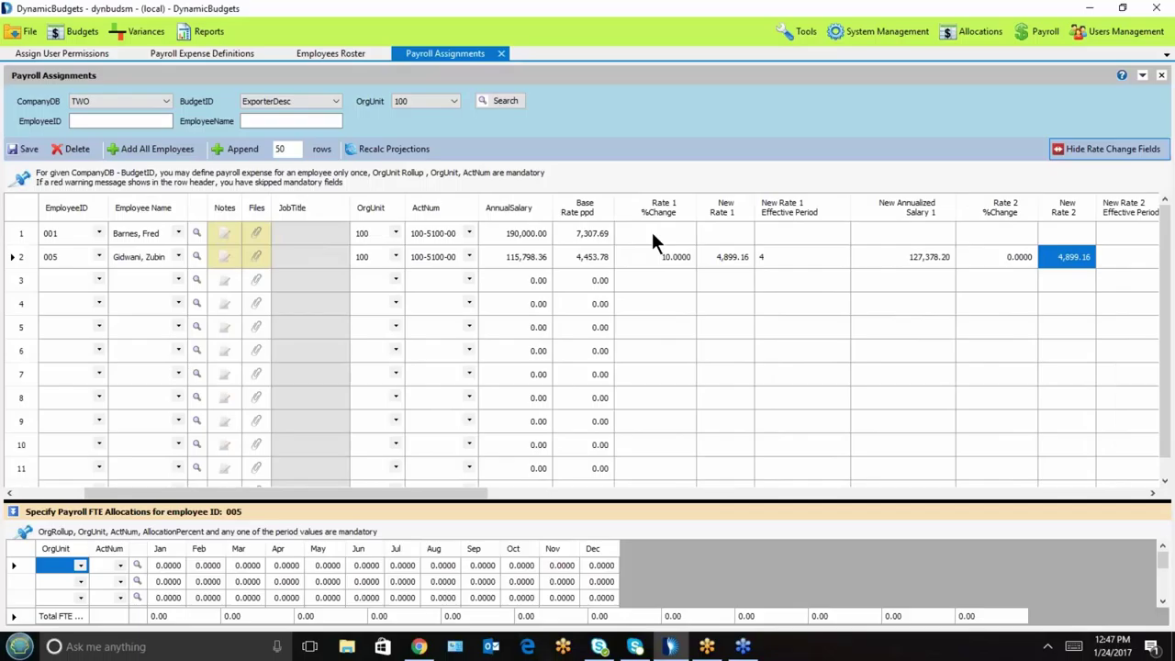
pyautogui.press('Right')
pyautogui.press('Right')
pyautogui.press('Right')
pyautogui.press('Right')
pyautogui.press('Right')
pyautogui.press('Right')
pyautogui.press('Right')
pyautogui.press('Right')
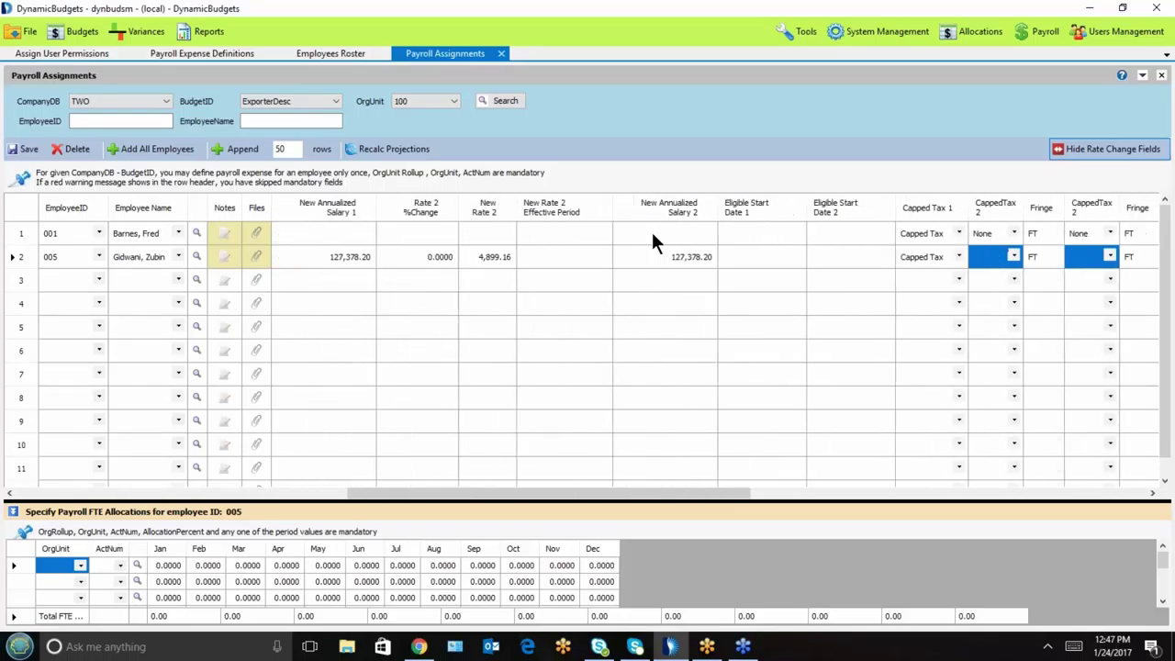
pyautogui.press('Right')
pyautogui.press('Right')
pyautogui.press('Right')
pyautogui.press('Right')
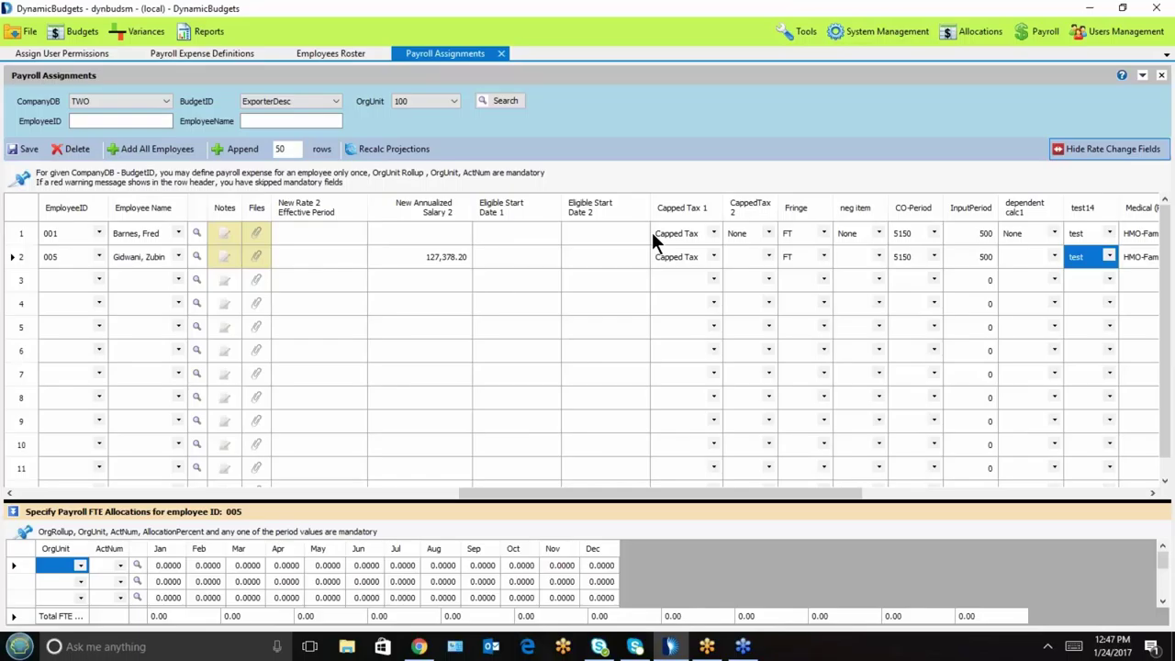
# Step: Preview the second employee's monthly payroll projections, then close the preview
pyautogui.click(196, 258)
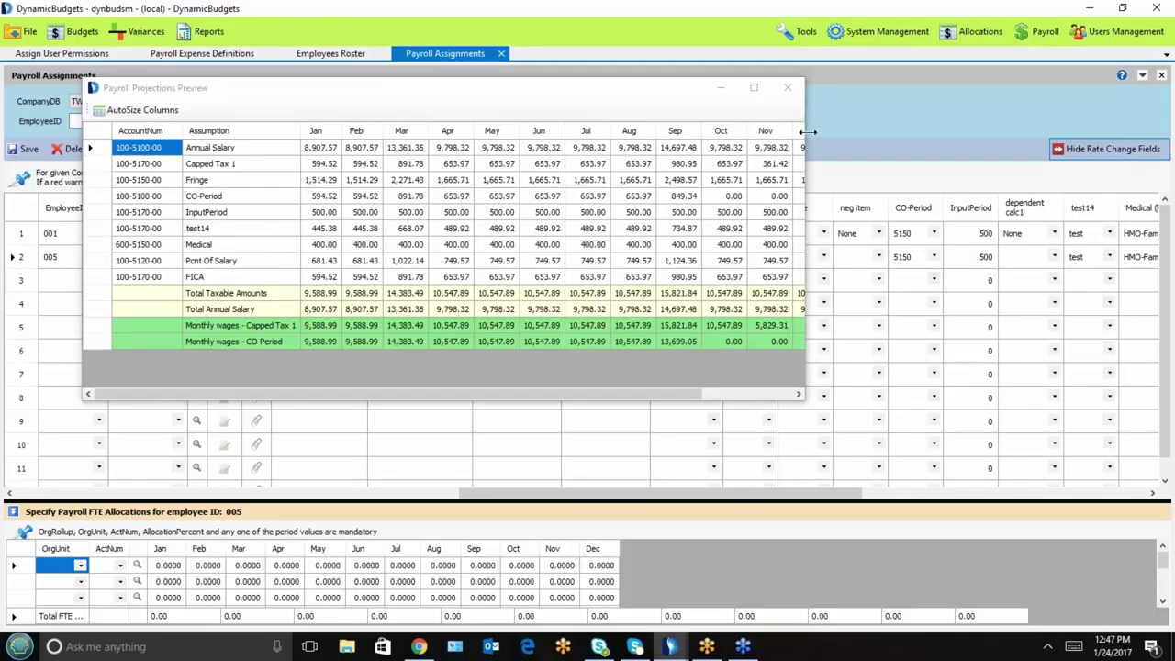
pyautogui.click(788, 89)
# Step: Examine the remaining payroll assignment columns, from New Annualized Salary 2 through the benefits to Continuing Education, and return to the first columns
pyautogui.click(417, 332)
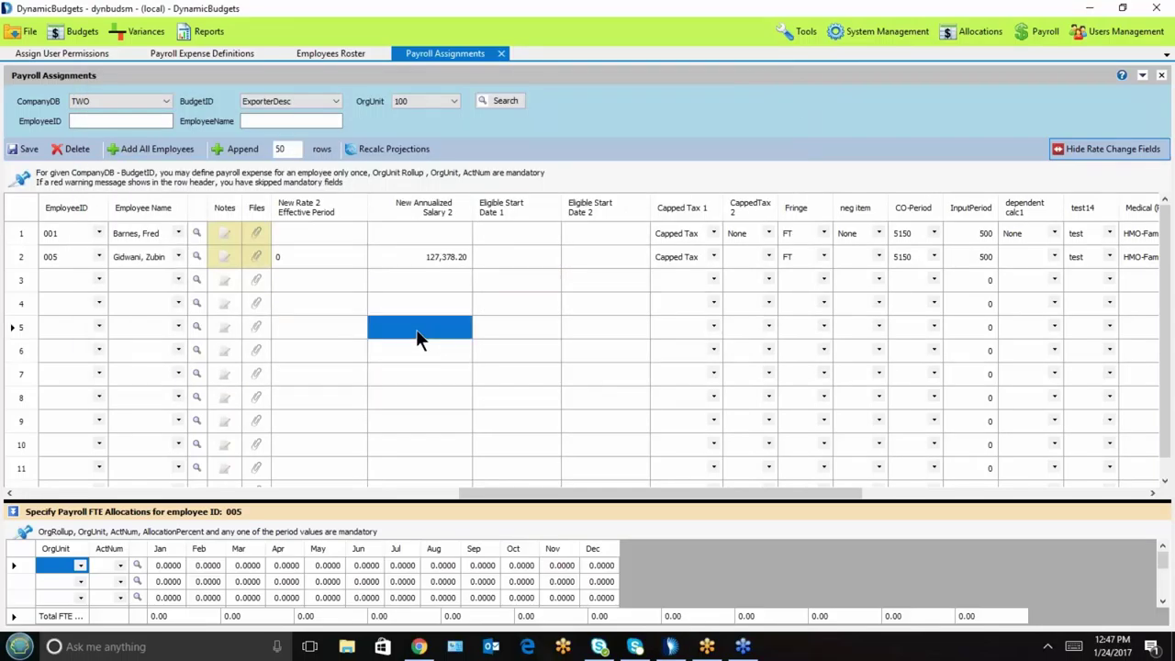
pyautogui.press('Tab')
pyautogui.press('Tab')
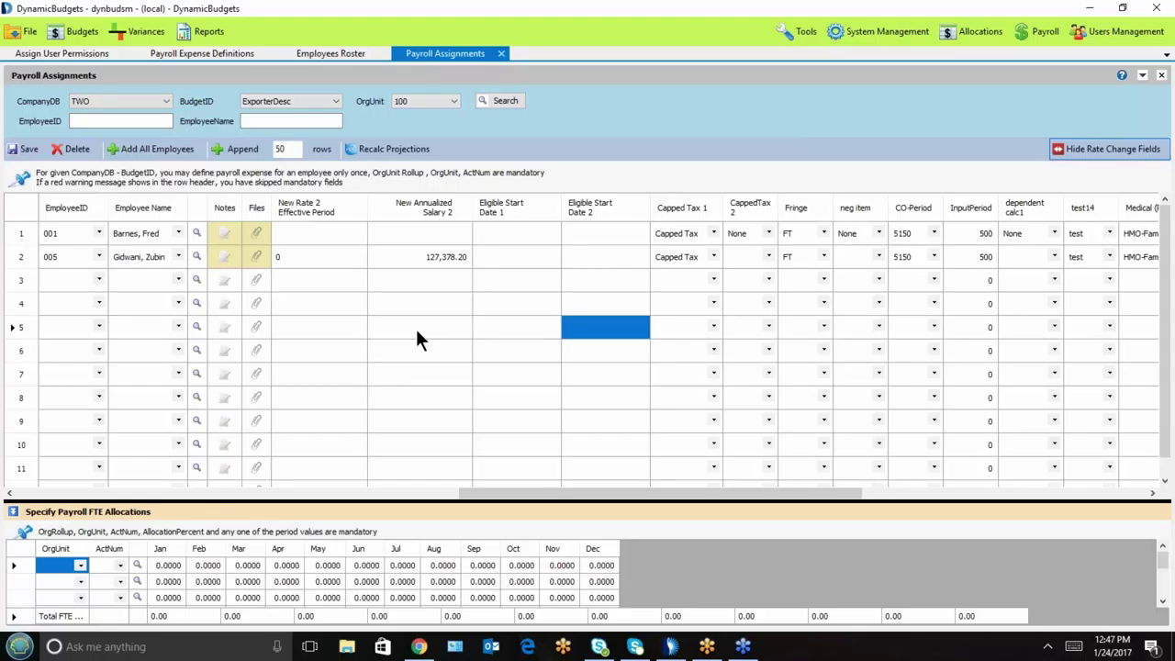
pyautogui.press('Tab')
pyautogui.press('Tab')
pyautogui.press('Tab')
pyautogui.press('Tab')
pyautogui.press('Tab')
pyautogui.press('Tab')
pyautogui.press('Tab')
pyautogui.press('Tab')
pyautogui.press('Tab')
pyautogui.press('Tab')
pyautogui.press('Tab')
pyautogui.press('Tab')
pyautogui.press('Tab')
pyautogui.press('Tab')
pyautogui.press('Tab')
pyautogui.press('Tab')
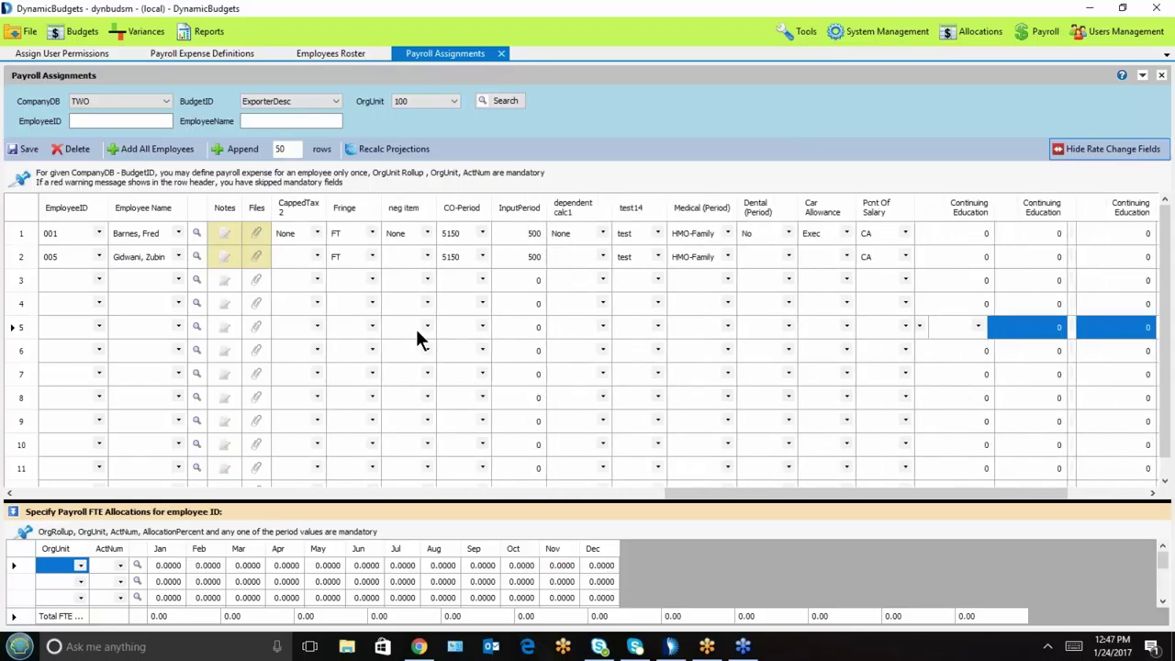
pyautogui.hotkey('shift', 'Tab')
pyautogui.hotkey('shift', 'Tab')
pyautogui.hotkey('shift', 'Tab')
pyautogui.hotkey('shift', 'Tab')
pyautogui.hotkey('shift', 'Tab')
pyautogui.hotkey('shift', 'Tab')
pyautogui.hotkey('shift', 'Tab')
pyautogui.hotkey('shift', 'Tab')
pyautogui.hotkey('shift', 'Tab')
pyautogui.hotkey('shift', 'Tab')
pyautogui.hotkey('shift', 'Tab')
pyautogui.hotkey('shift', 'Tab')
pyautogui.hotkey('shift', 'Tab')
pyautogui.hotkey('shift', 'Tab')
pyautogui.hotkey('shift', 'Tab')
pyautogui.hotkey('shift', 'Tab')
pyautogui.hotkey('shift', 'Tab')
pyautogui.hotkey('shift', 'Tab')
pyautogui.hotkey('shift', 'Tab')
pyautogui.hotkey('shift', 'Tab')
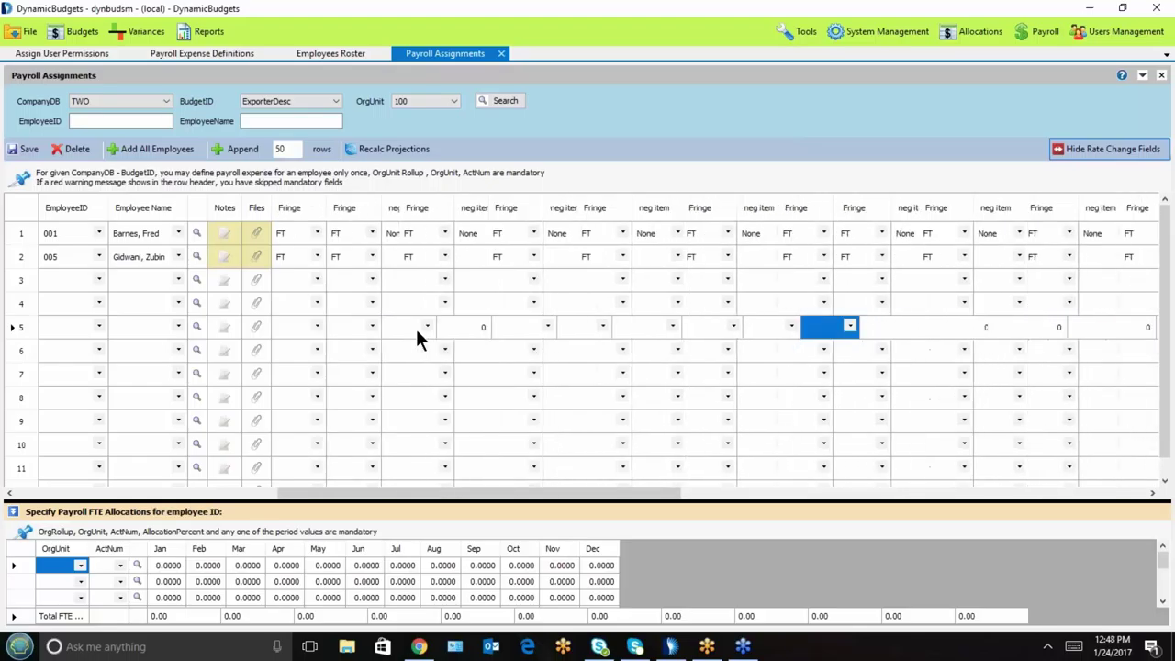
pyautogui.hotkey('shift', 'Tab')
pyautogui.hotkey('shift', 'Tab')
pyautogui.hotkey('shift', 'Tab')
pyautogui.hotkey('shift', 'Tab')
pyautogui.hotkey('shift', 'Tab')
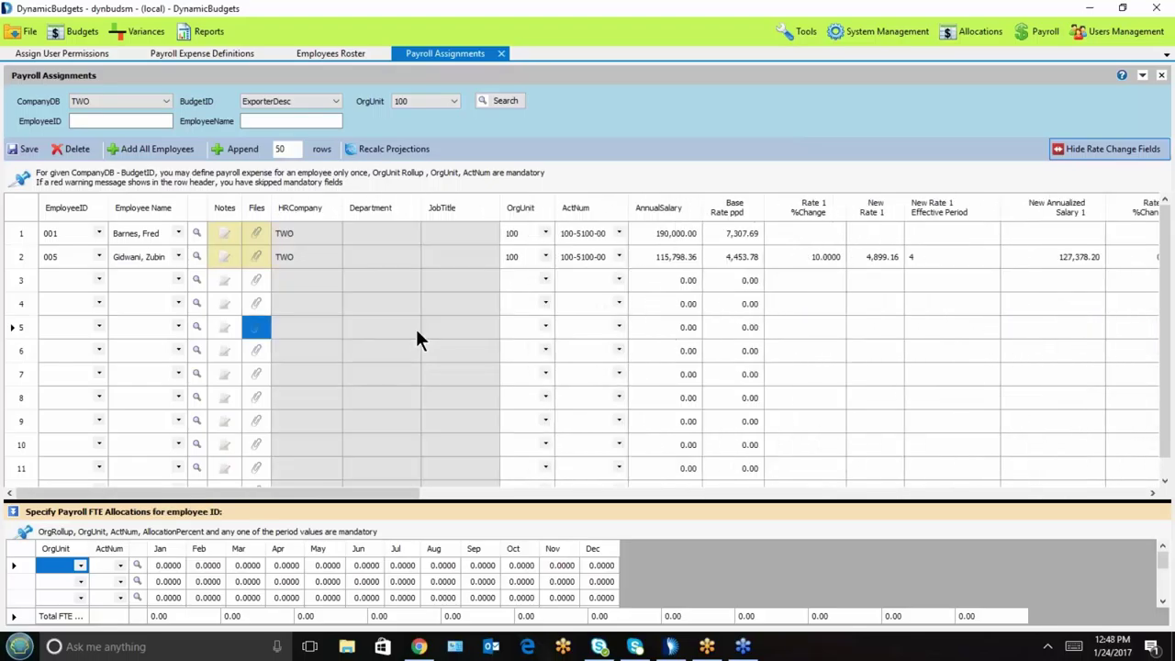
# Step: Preview the first employee's payroll projections, examine the monthly Capped Tax 1 and FICA amounts, and close the preview
pyautogui.click(667, 229)
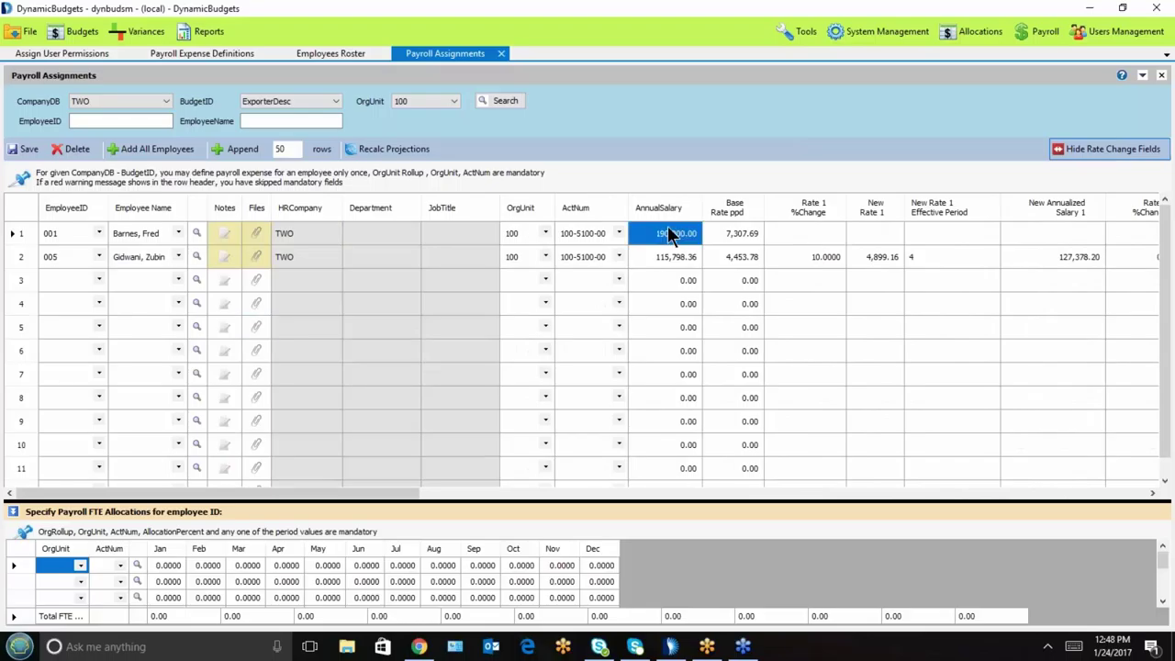
pyautogui.click(194, 233)
pyautogui.click(193, 231)
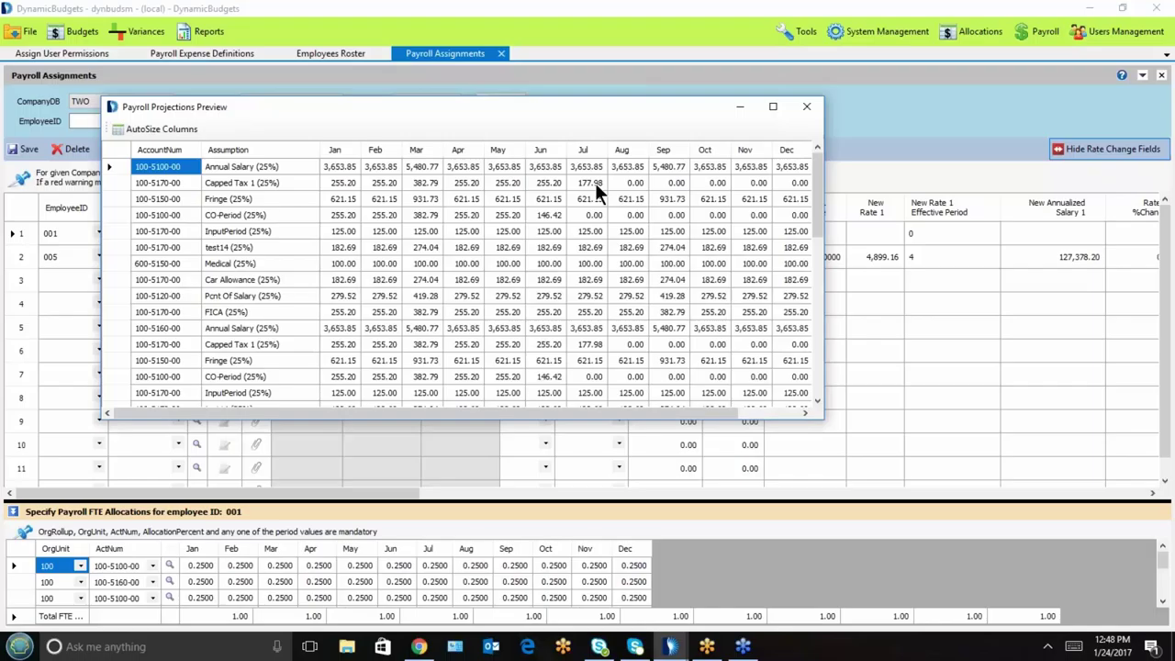
pyautogui.click(595, 183)
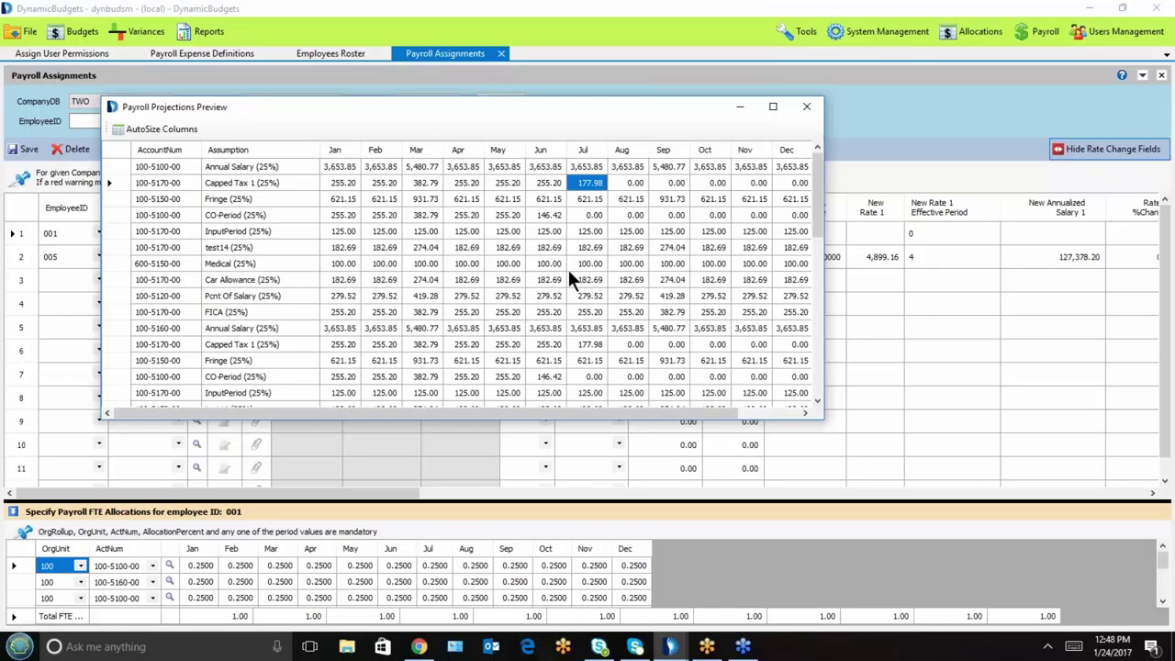
pyautogui.press('Down')
pyautogui.press('Down')
pyautogui.press('Down')
pyautogui.press('Down')
pyautogui.press('Down')
pyautogui.press('Down')
pyautogui.press('Down')
pyautogui.press('Down')
pyautogui.press('Right')
pyautogui.press('Right')
pyautogui.press('Right')
pyautogui.press('Right')
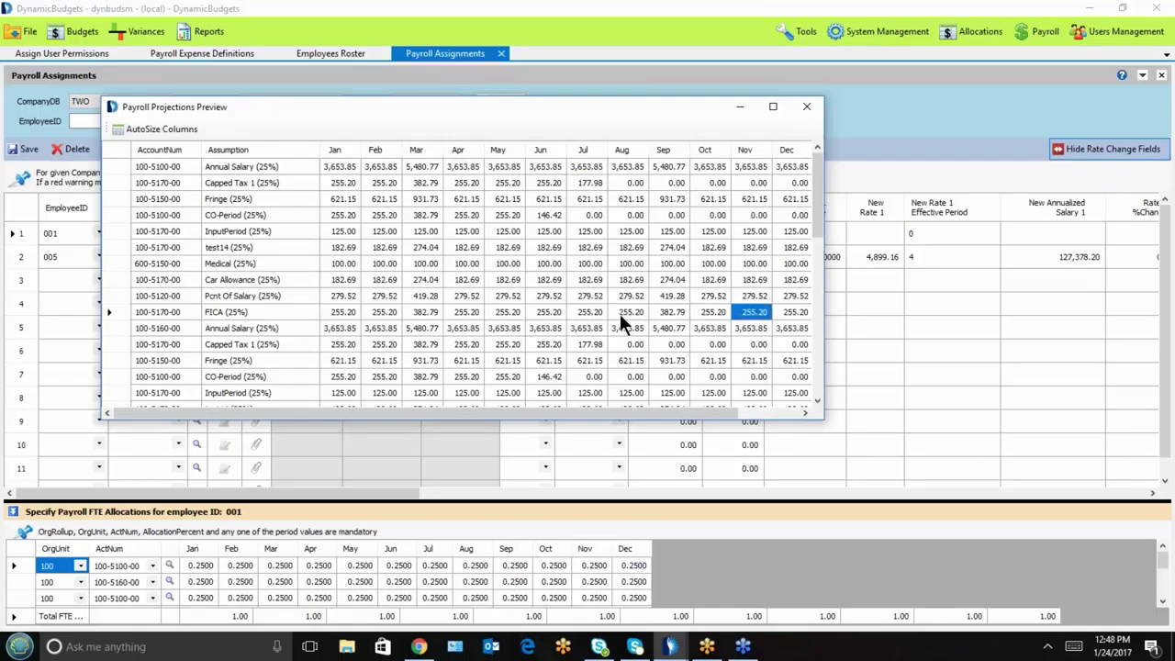
pyautogui.click(807, 108)
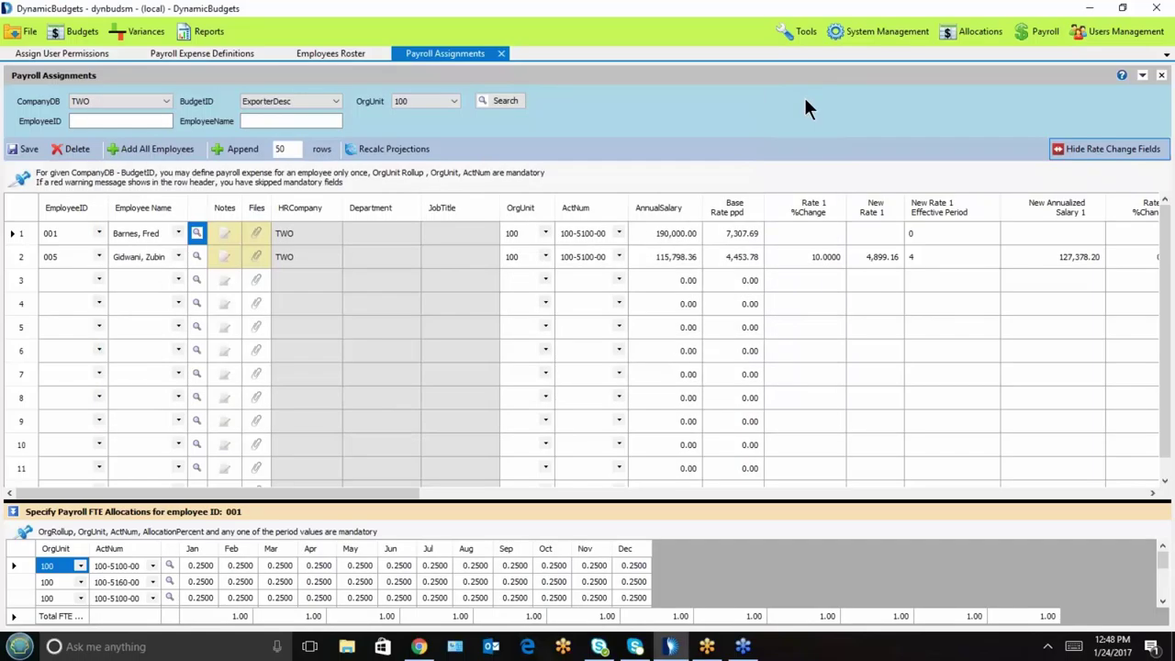
# Step: Select the second employee's assignment and enlarge the payroll FTE allocations area to show more allocation rows
pyautogui.click(1046, 32)
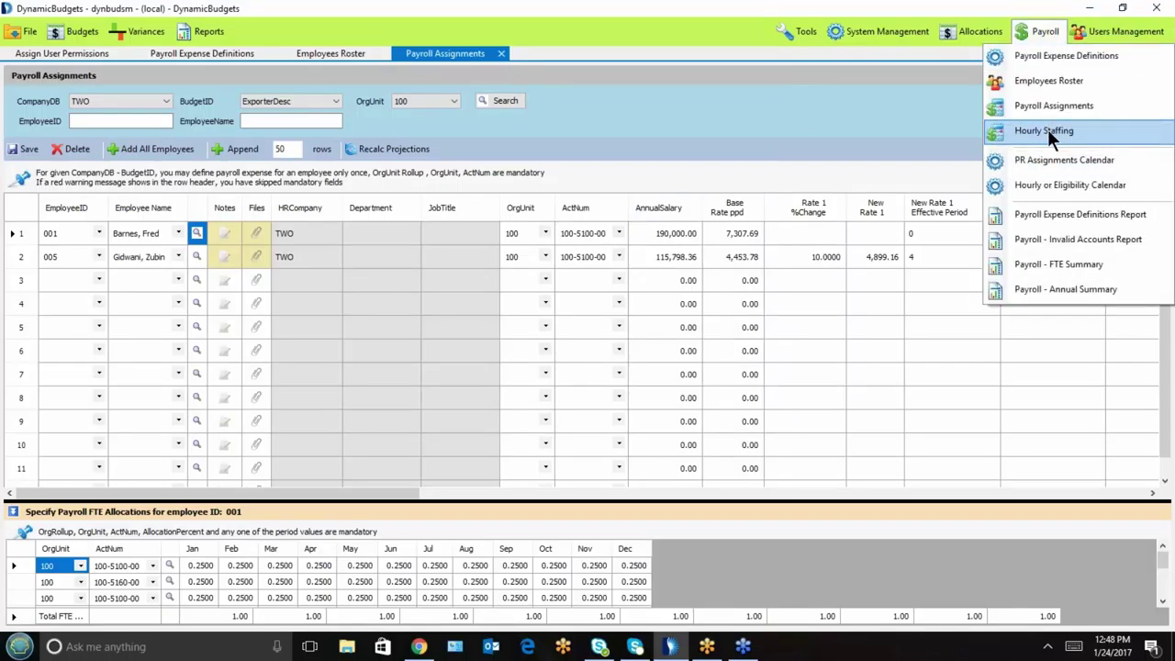
pyautogui.click(598, 256)
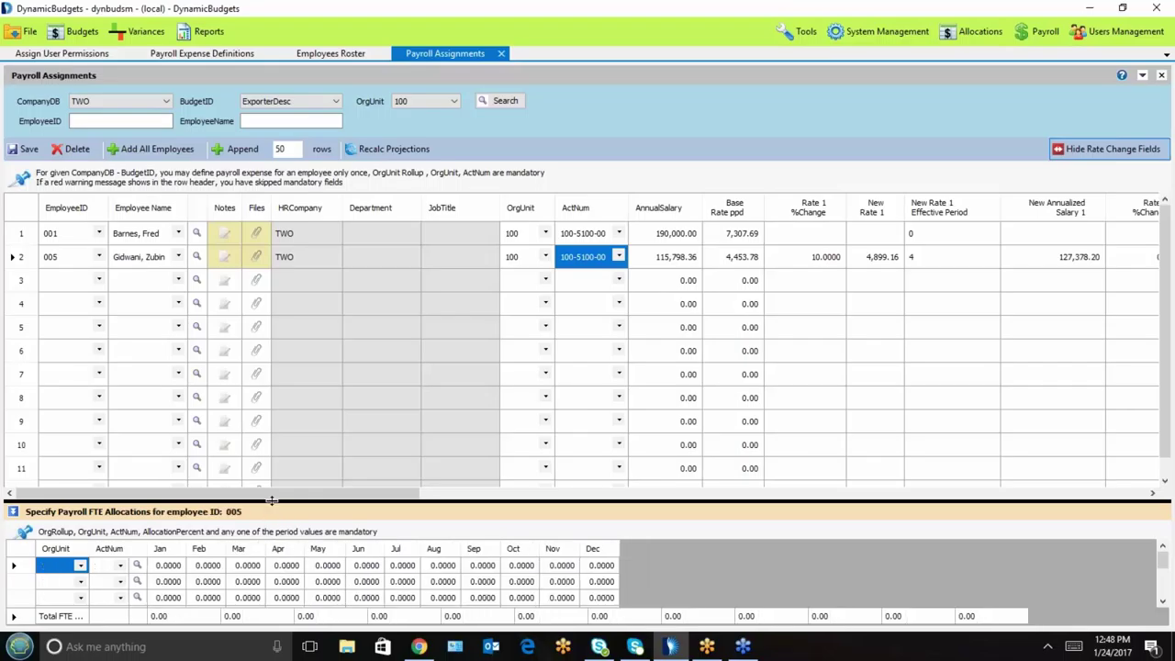
pyautogui.moveTo(271, 500); pyautogui.dragTo(272, 373)
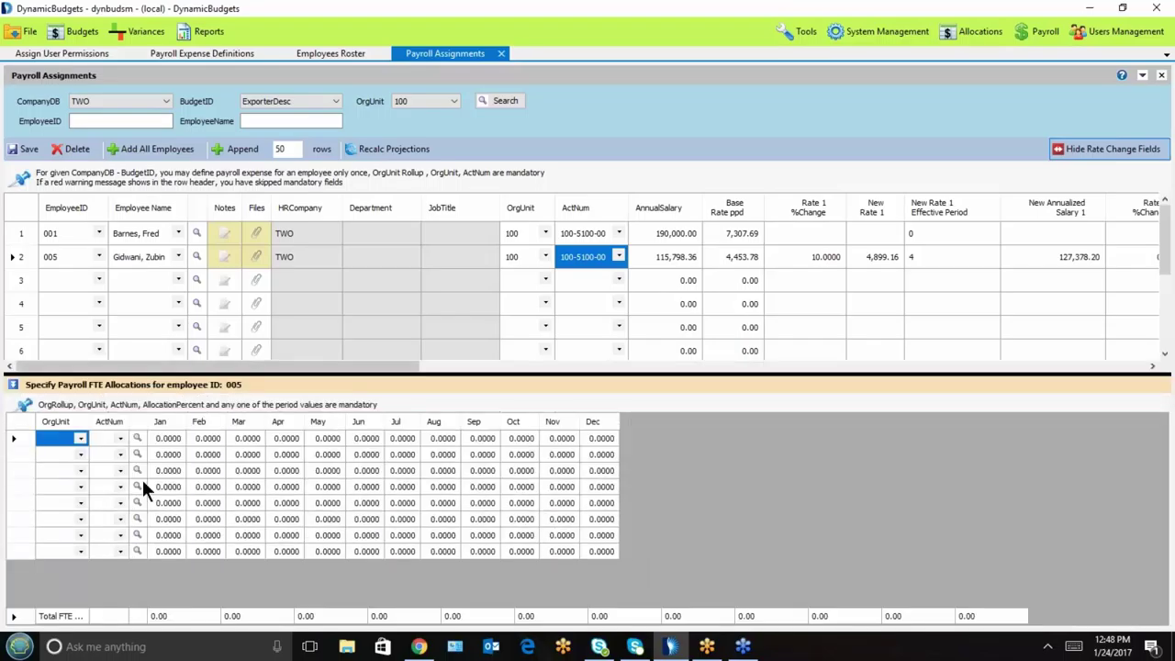
# Step: Select the first employee's assignment and set the January to March FTE allocations to 0 in all four allocation rows
pyautogui.click(584, 237)
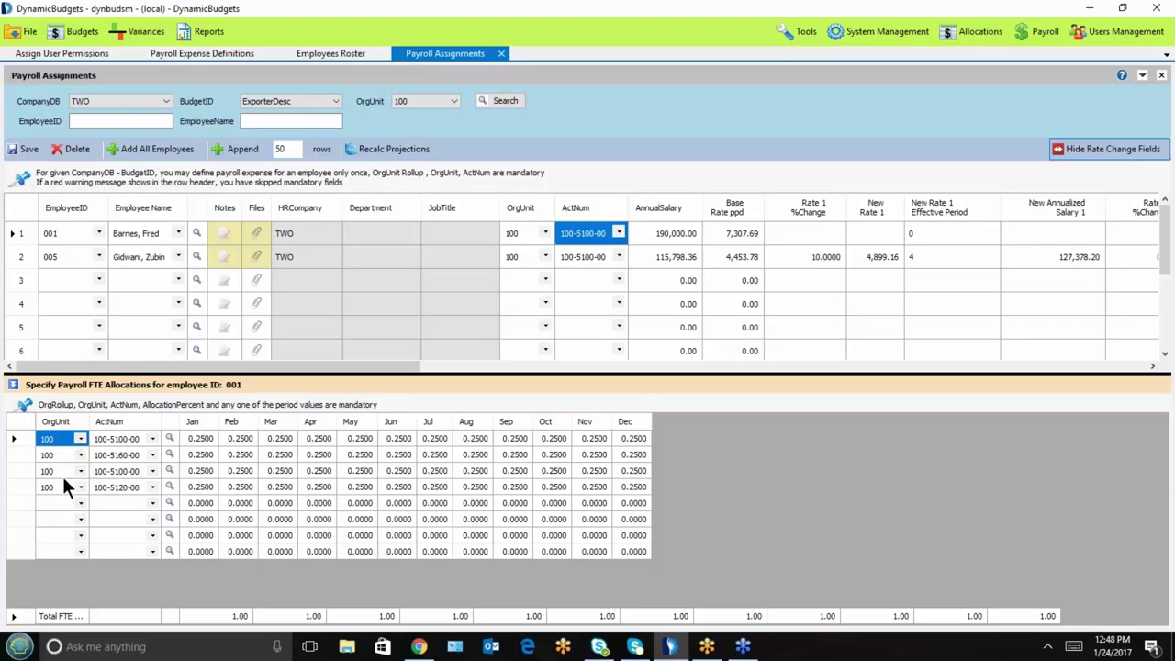
pyautogui.moveTo(209, 437); pyautogui.dragTo(287, 487)
pyautogui.write('0')
pyautogui.hotkey('shift', 'Left')
pyautogui.hotkey('shift', 'Left')
pyautogui.hotkey('shift', 'Up')
pyautogui.hotkey('shift', 'Up')
pyautogui.hotkey('shift', 'Up')
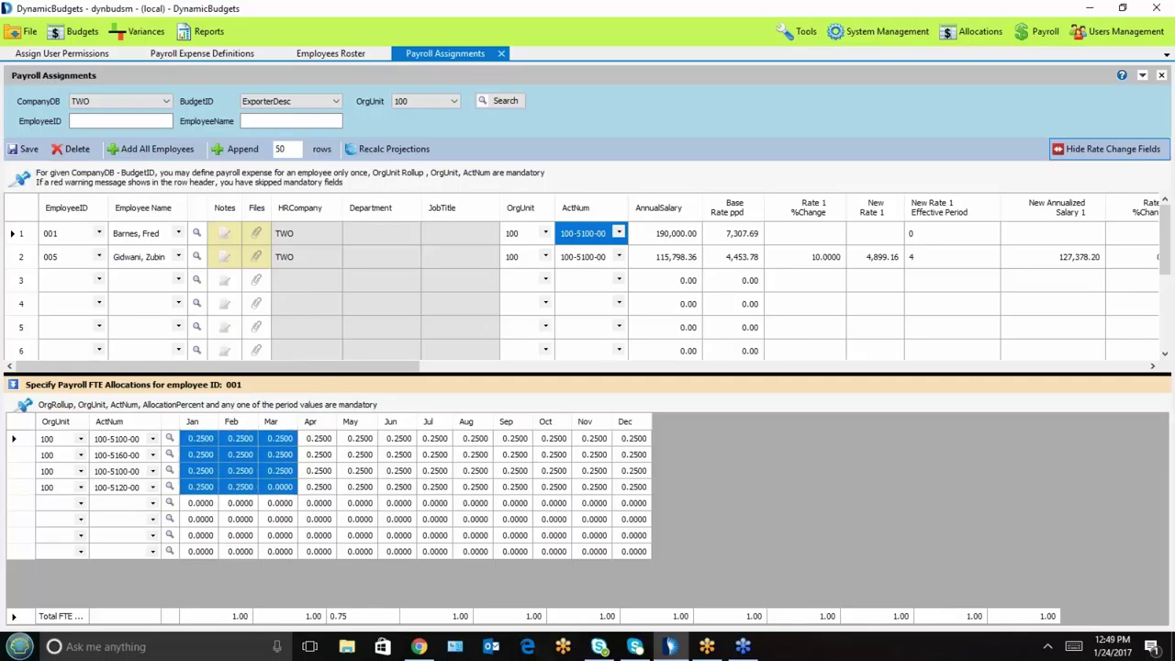
pyautogui.write('0')
pyautogui.press('Tab')
pyautogui.press('Tab')
pyautogui.press('Tab')
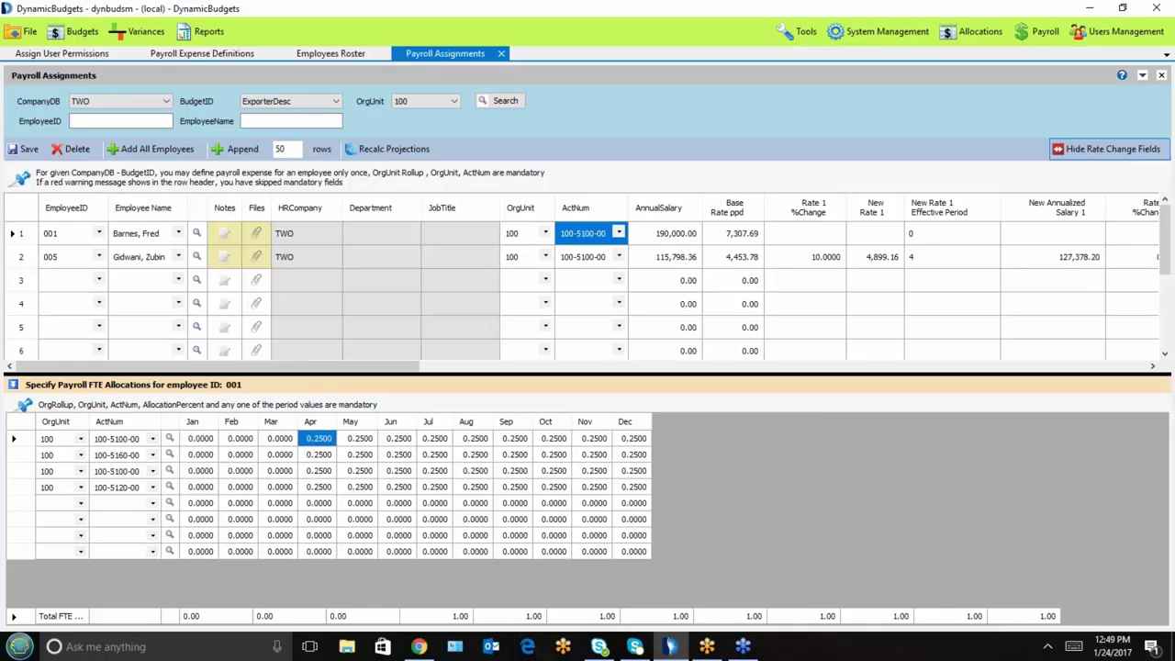
# Step: Allocate the April and May FTE entirely to the first allocation row, with 1 there and 0 in the other three rows
pyautogui.write('1')
pyautogui.press('Down')
pyautogui.hotkey('shift', 'Down')
pyautogui.hotkey('shift', 'Down')
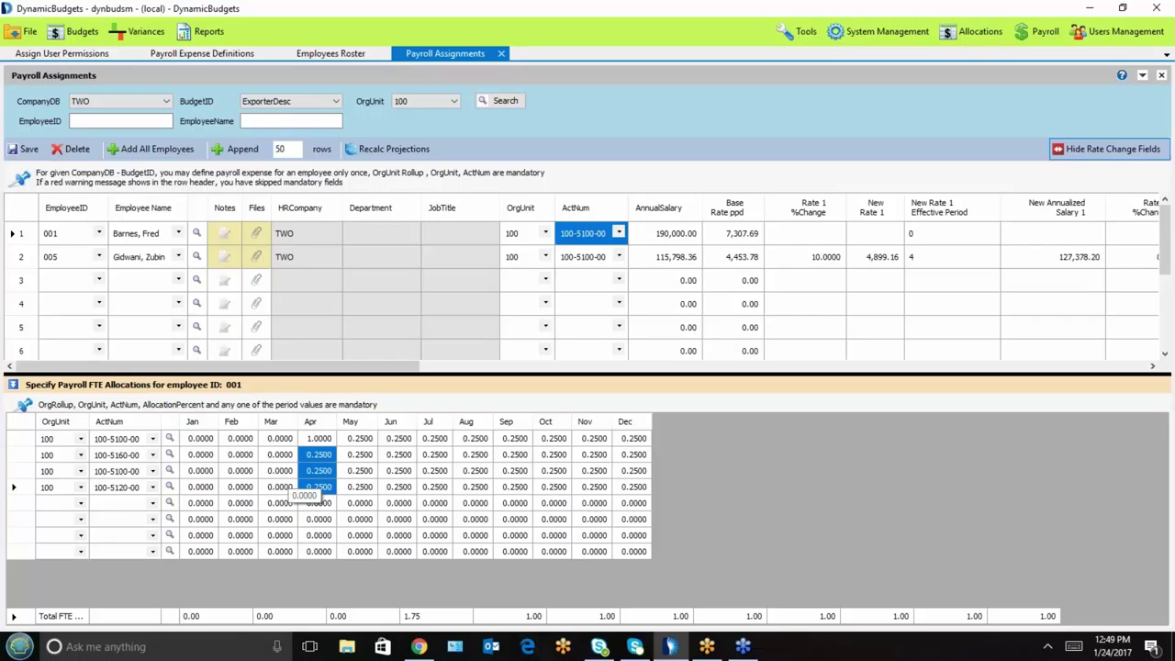
pyautogui.hotkey('shift', 'Right')
pyautogui.write('0')
pyautogui.press('Tab')
pyautogui.press('Up')
pyautogui.press('Up')
pyautogui.press('Up')
pyautogui.press('Left')
pyautogui.write('1')
pyautogui.press('Tab')
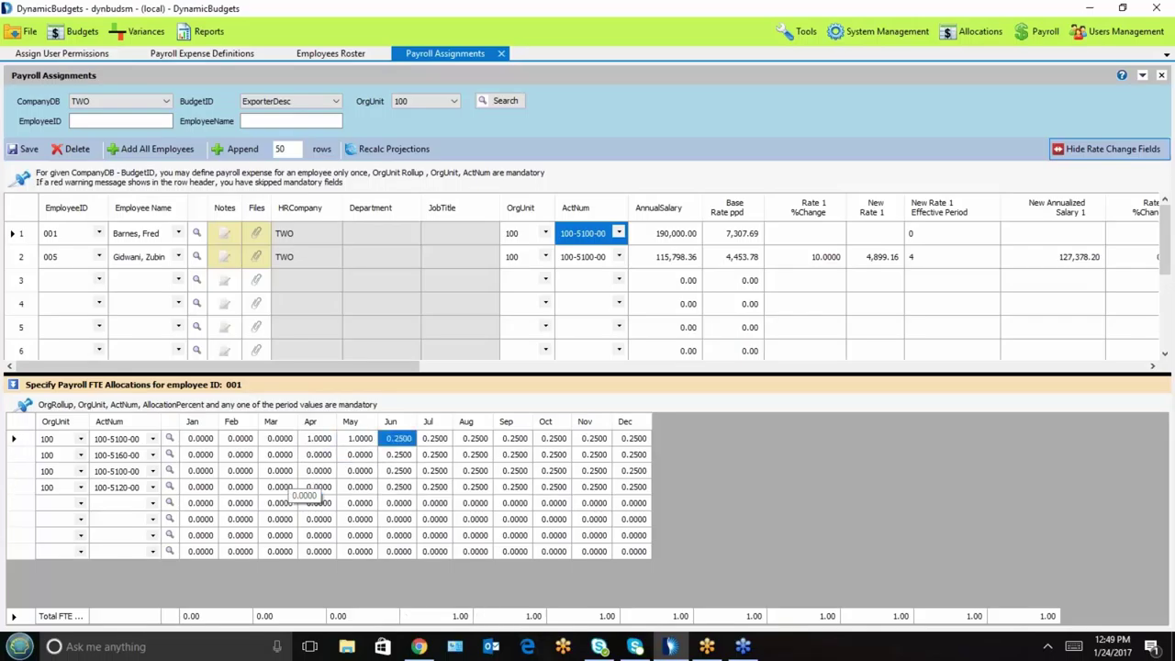
# Step: Clear the November and December FTE allocations in all four allocation rows
pyautogui.hotkey('shift', 'Down')
pyautogui.hotkey('shift', 'Down')
pyautogui.hotkey('shift', 'Down')
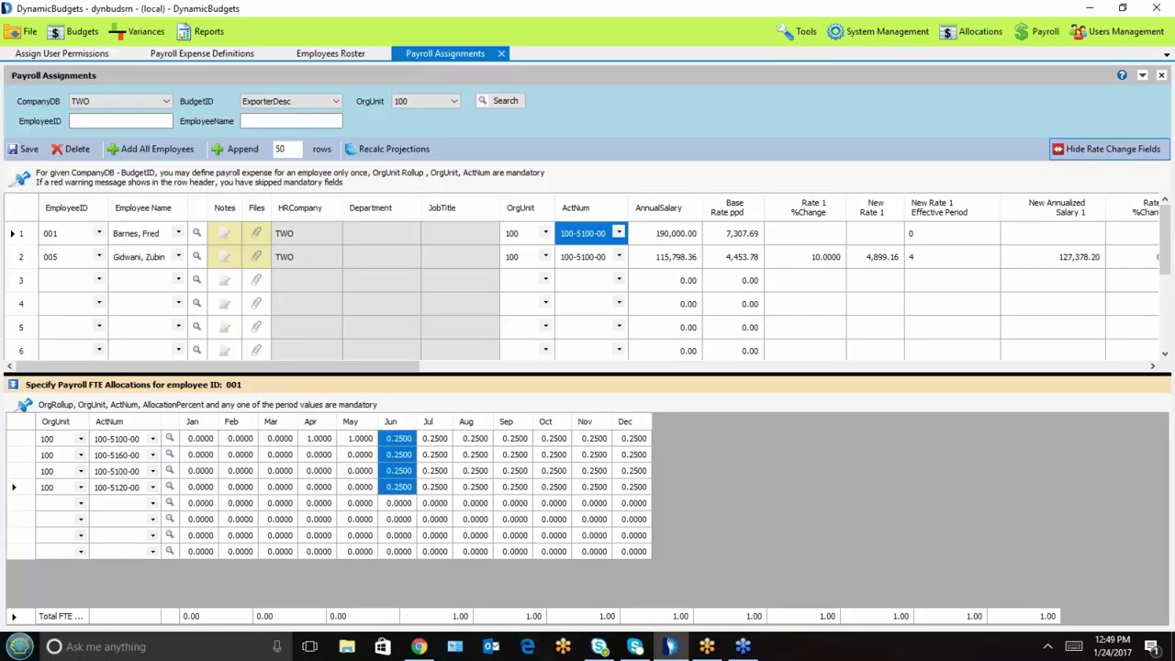
pyautogui.hotkey('shift', 'Right')
pyautogui.hotkey('shift', 'Right')
pyautogui.hotkey('shift', 'Right')
pyautogui.hotkey('shift', 'Right')
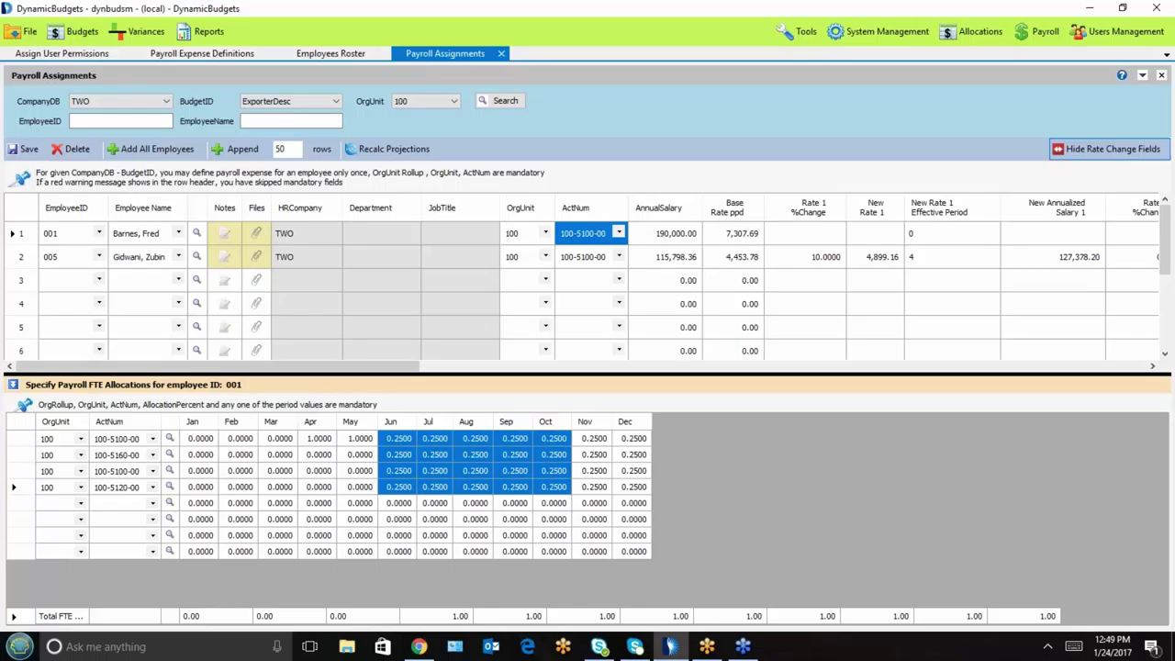
pyautogui.press('Right')
pyautogui.press('Right')
pyautogui.hotkey('shift', 'Left')
pyautogui.hotkey('shift', 'Up')
pyautogui.hotkey('shift', 'Up')
pyautogui.hotkey('shift', 'Up')
pyautogui.press('Delete')
pyautogui.press('Left')
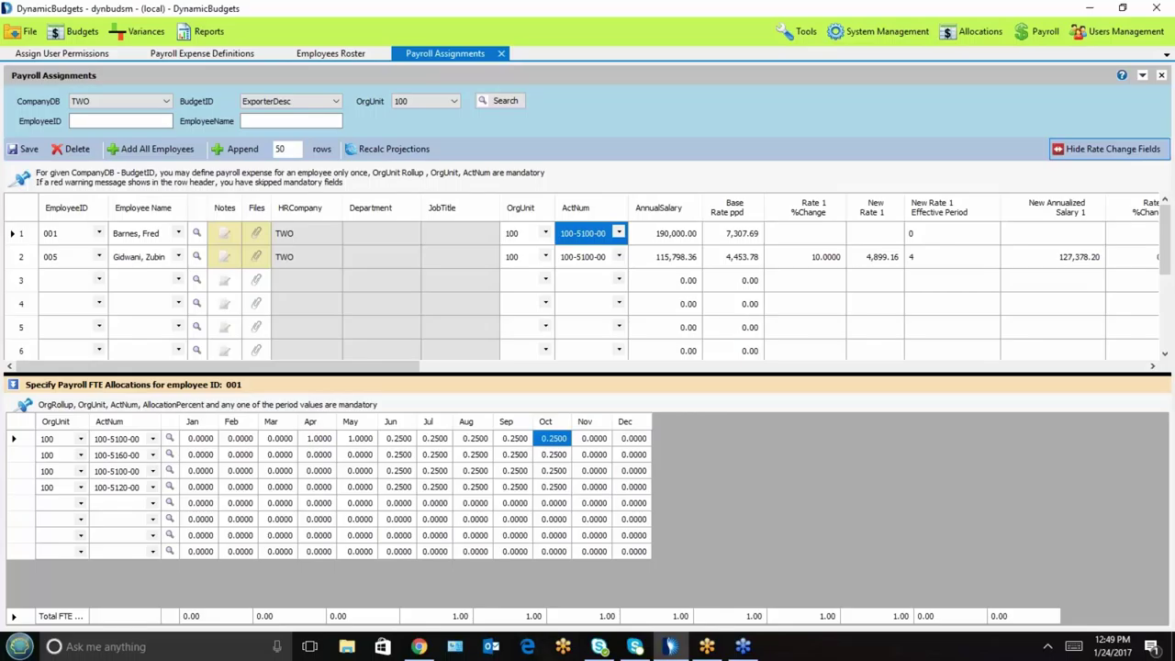
pyautogui.press('Right')
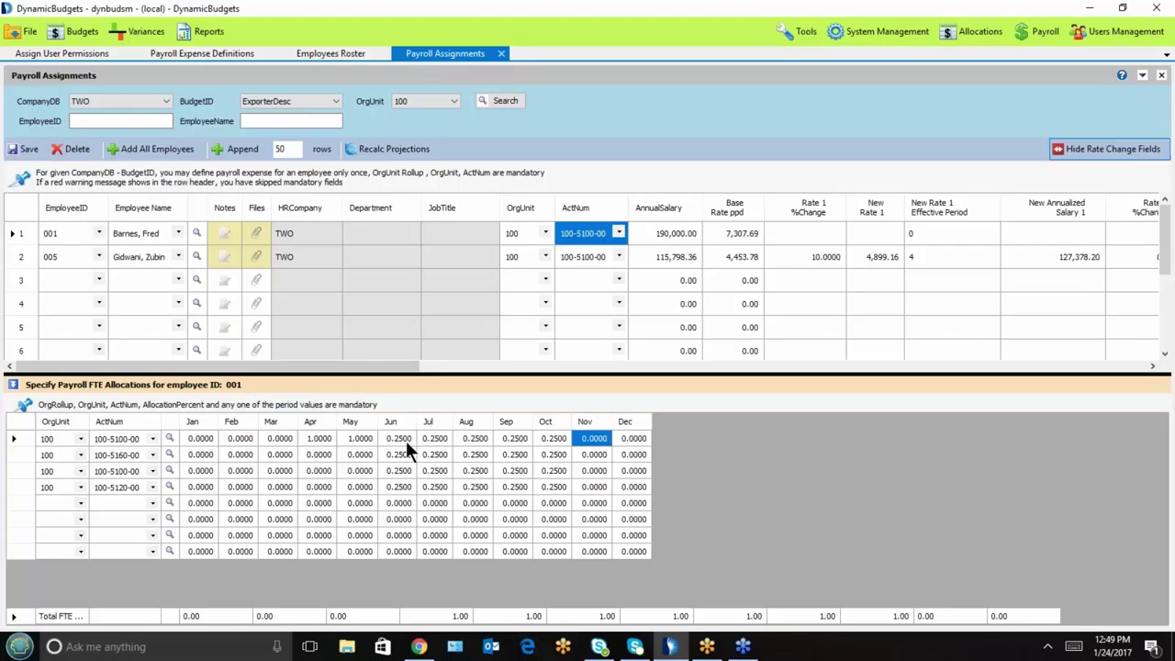
# Step: Set the April FTE allocation in the first allocation row to 15
pyautogui.click(317, 437)
pyautogui.write('15')
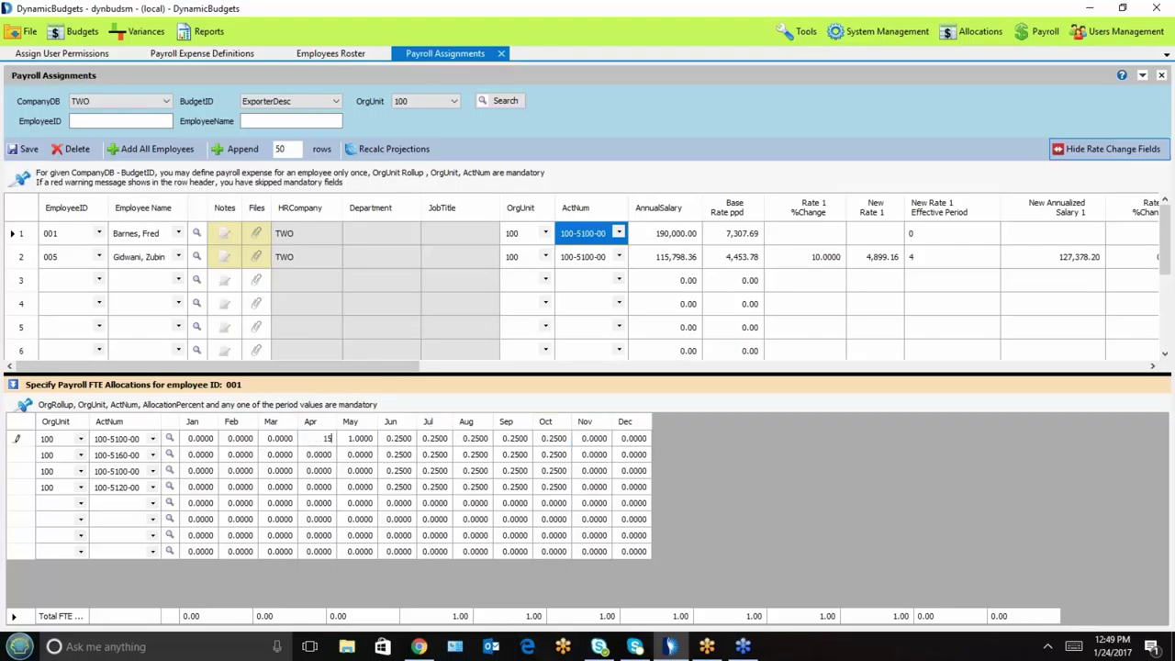
pyautogui.press('Return')
pyautogui.press('Up')
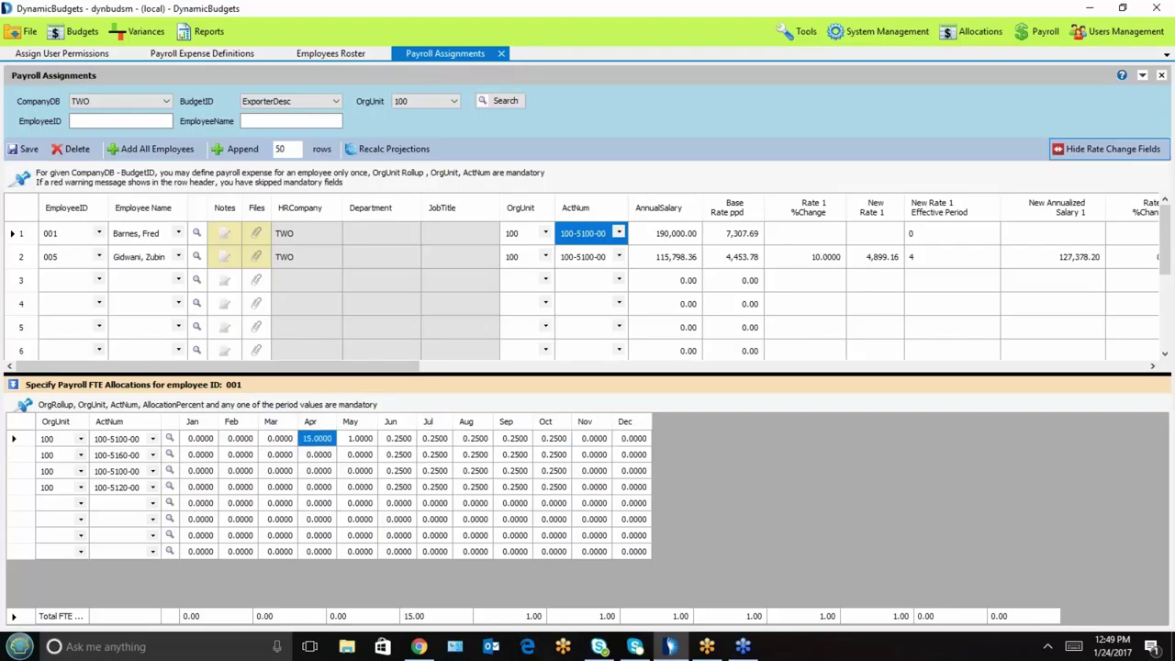
pyautogui.hotkey('shift', 'Right')
pyautogui.hotkey('shift', 'Right')
pyautogui.hotkey('shift', 'Right')
pyautogui.hotkey('shift', 'Right')
pyautogui.hotkey('shift', 'Right')
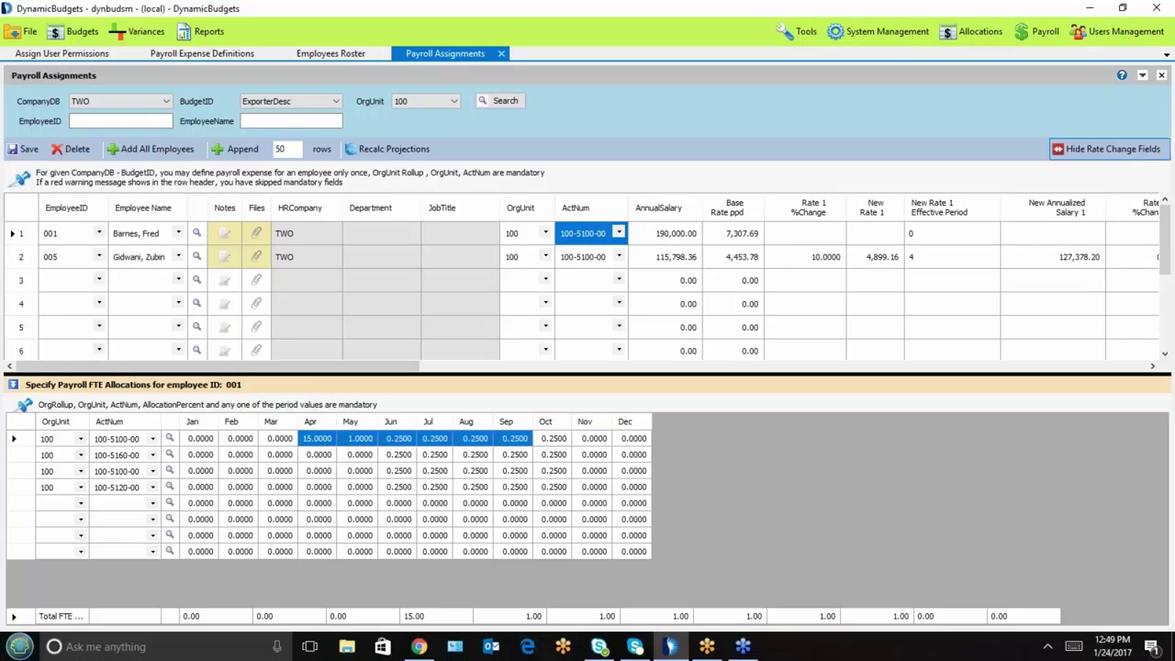
pyautogui.press('Down')
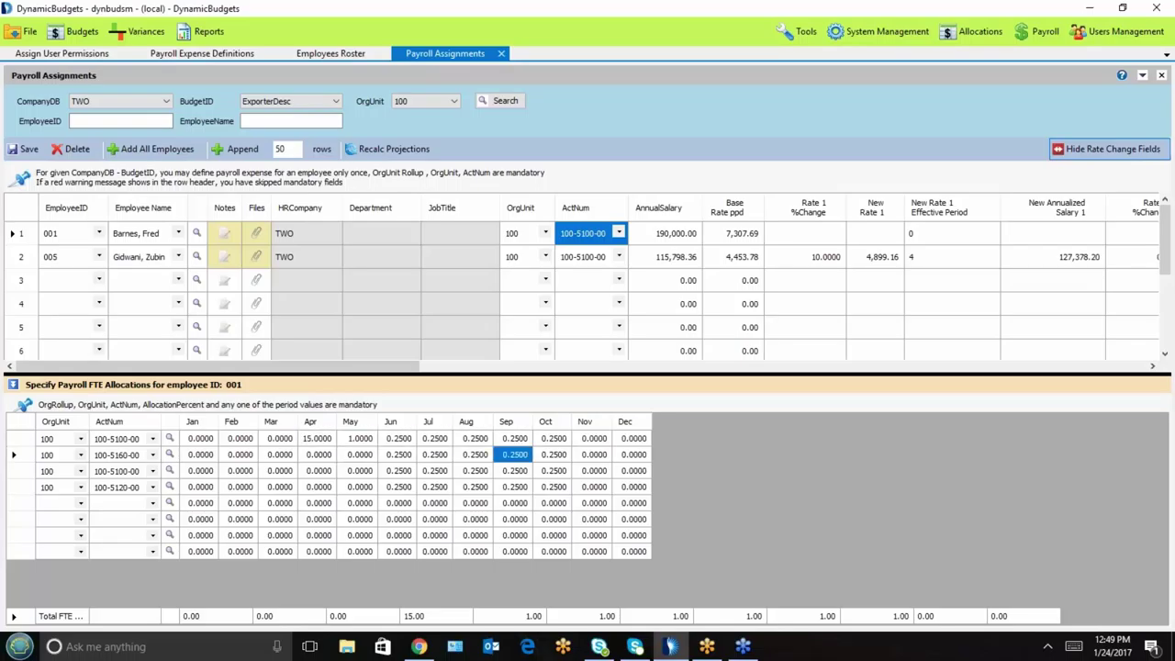
pyautogui.click(320, 457)
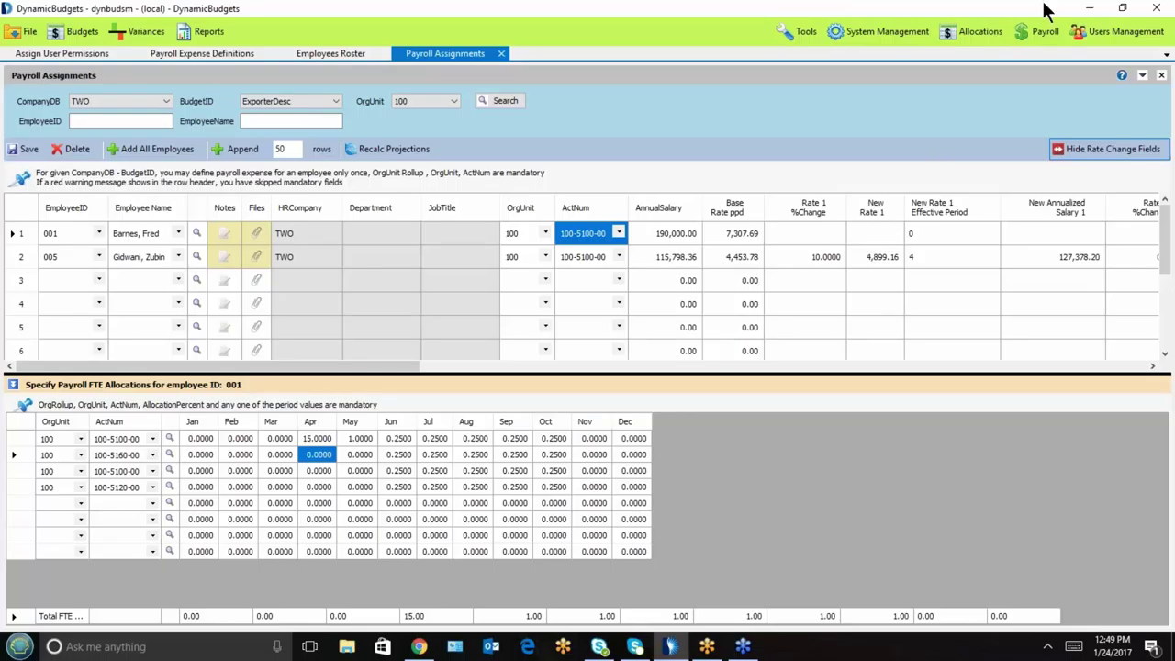
# Step: Open the Hourly Staffing form and load the rows for org unit 100 in the ExporterDesc budget
pyautogui.click(1043, 34)
pyautogui.click(1039, 131)
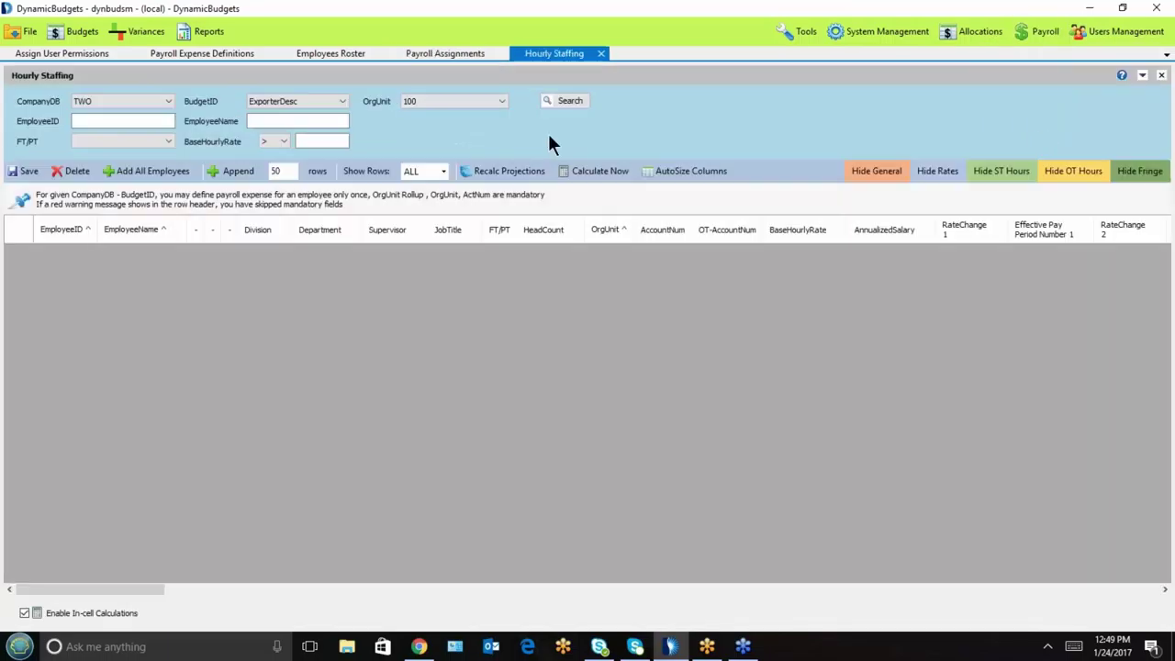
pyautogui.click(580, 102)
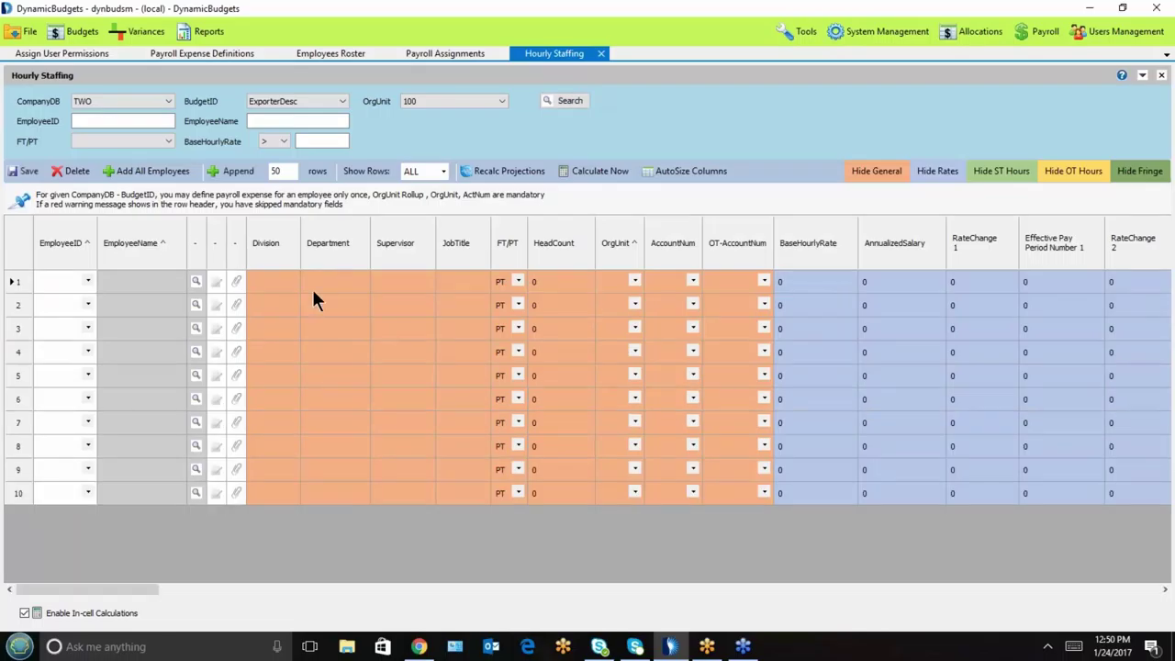
# Step: Set the BaseHourlyRate in the first hourly staffing row to 15
pyautogui.click(317, 278)
pyautogui.press('Tab')
pyautogui.press('Tab')
pyautogui.press('Tab')
pyautogui.press('Tab')
pyautogui.press('Tab')
pyautogui.press('Tab')
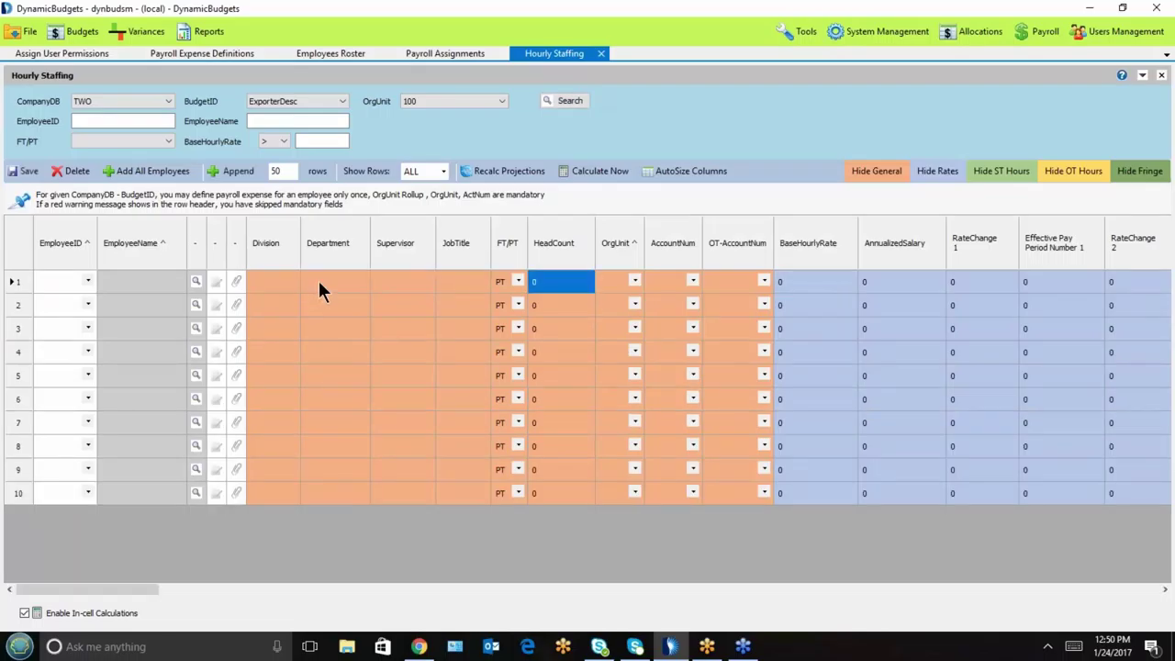
pyautogui.press('Tab')
pyautogui.press('Tab')
pyautogui.hotkey('shift', 'Tab')
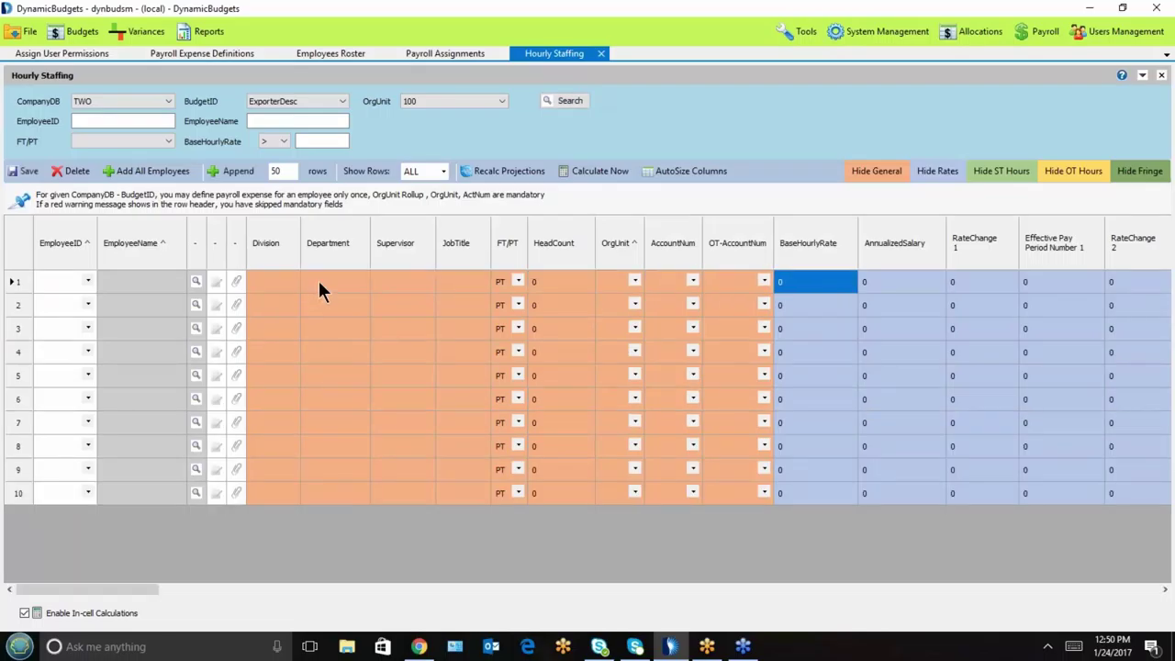
pyautogui.write('15')
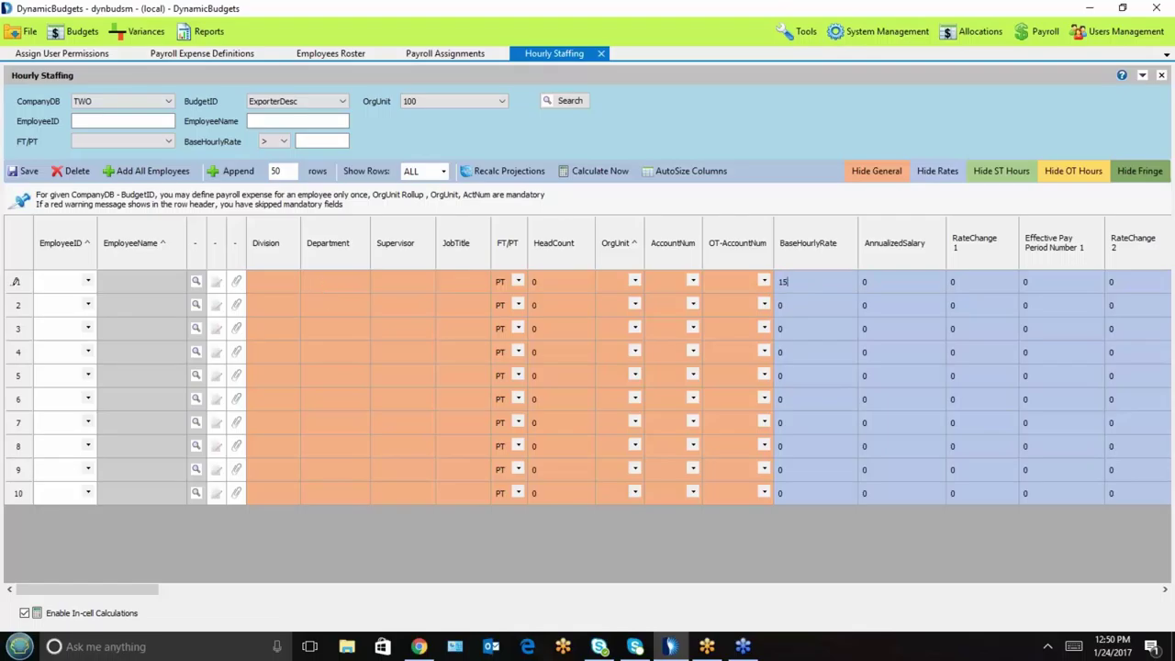
pyautogui.press('Return')
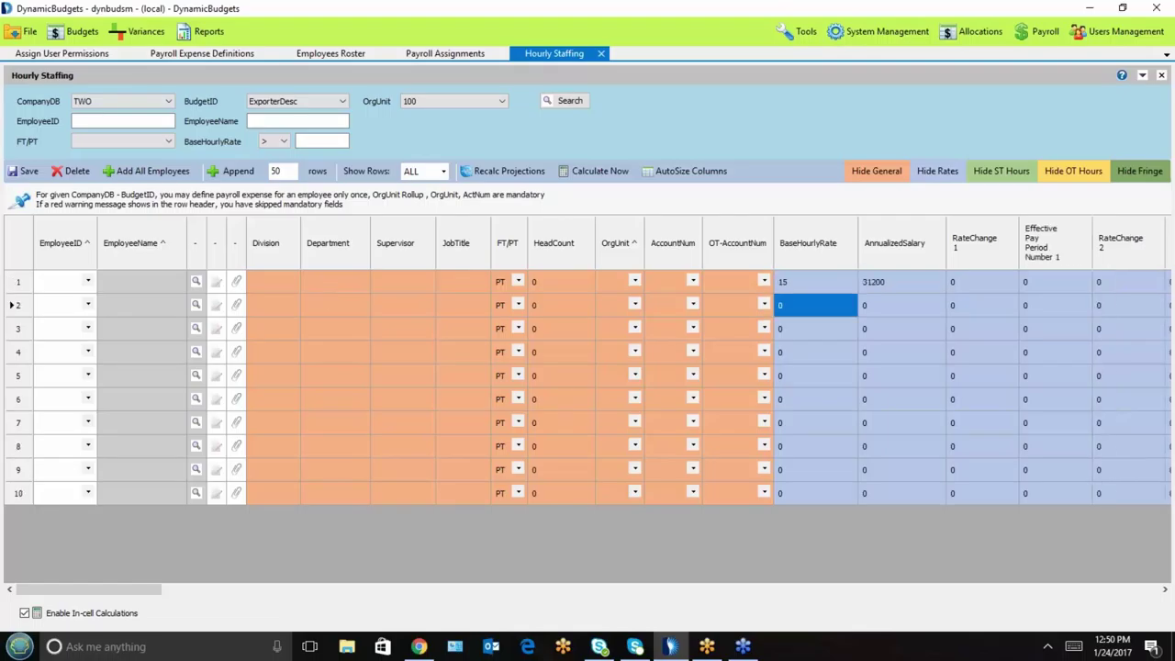
# Step: Set the AnnualizedSalary in the second hourly staffing row to 40000
pyautogui.press('Tab')
pyautogui.write('40000')
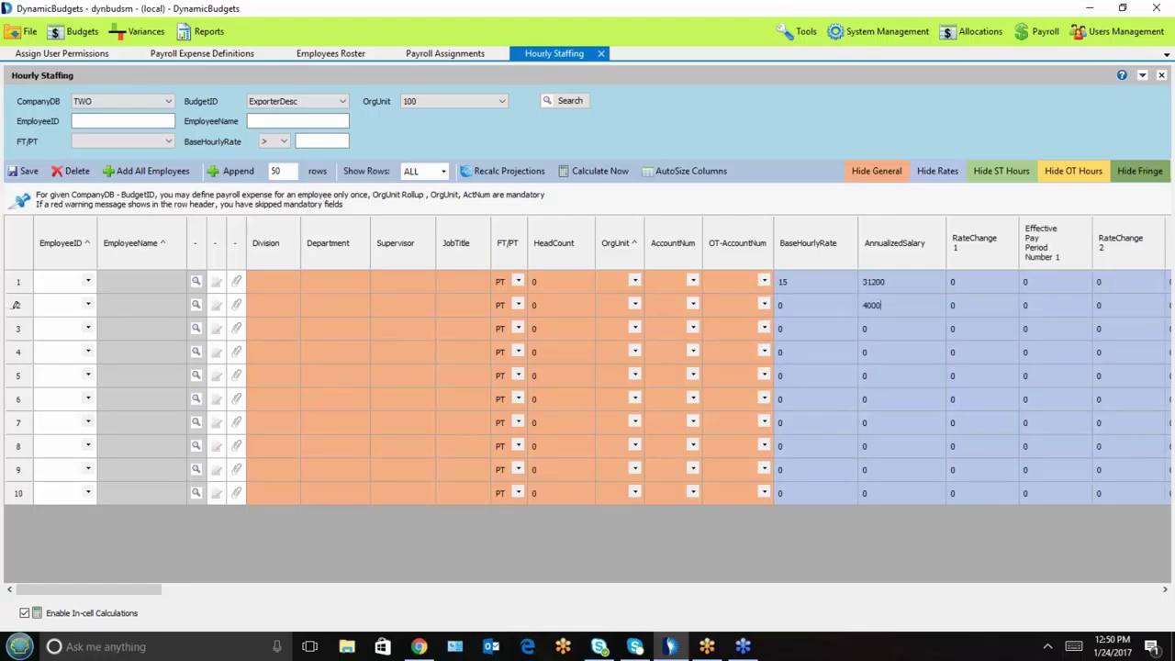
pyautogui.press('Return')
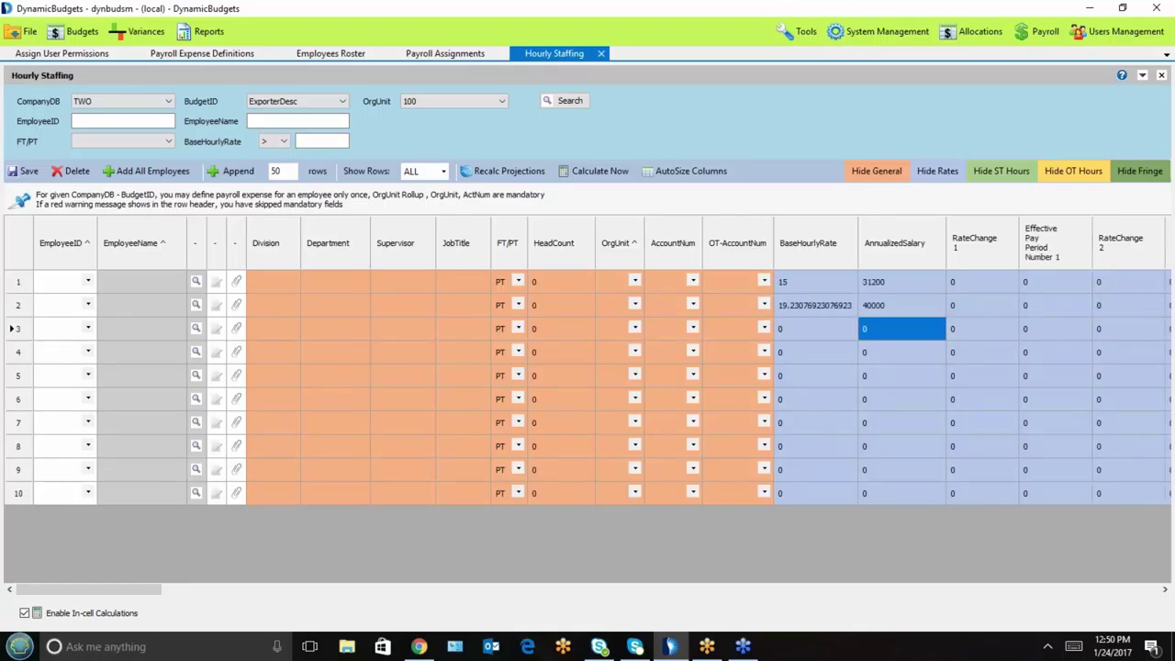
# Step: Examine the second row's columns from BaseHourlyRate through the rate changes, BudgetTarget and ST period hours to the OT period hours
pyautogui.click(797, 303)
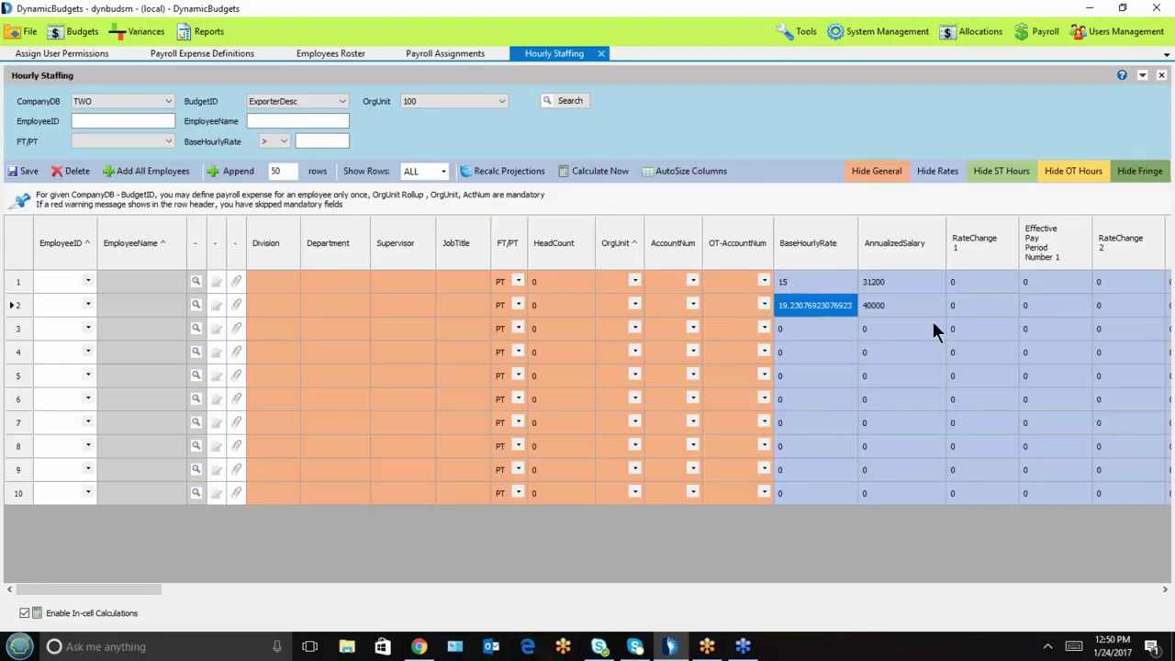
pyautogui.press('Tab')
pyautogui.press('Tab')
pyautogui.press('Tab')
pyautogui.press('Tab')
pyautogui.press('Tab')
pyautogui.press('Tab')
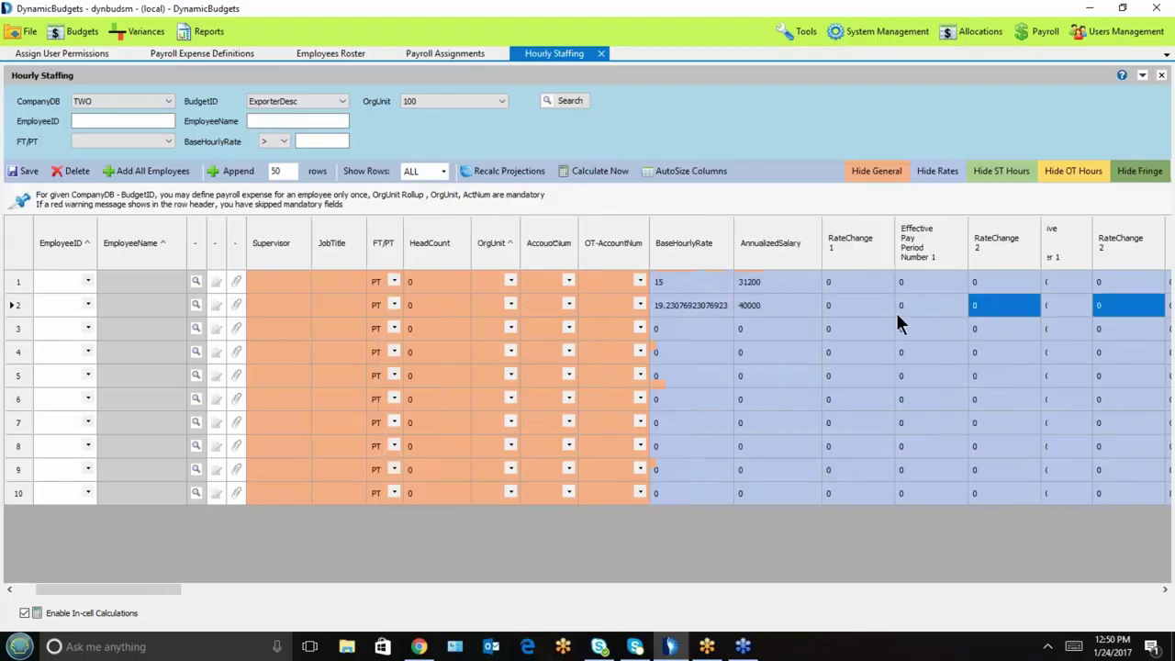
pyautogui.press('Tab')
pyautogui.press('Tab')
pyautogui.press('Tab')
pyautogui.press('Tab')
pyautogui.press('Tab')
pyautogui.press('Tab')
pyautogui.press('Tab')
pyautogui.press('Tab')
pyautogui.press('Tab')
pyautogui.press('Tab')
pyautogui.press('Tab')
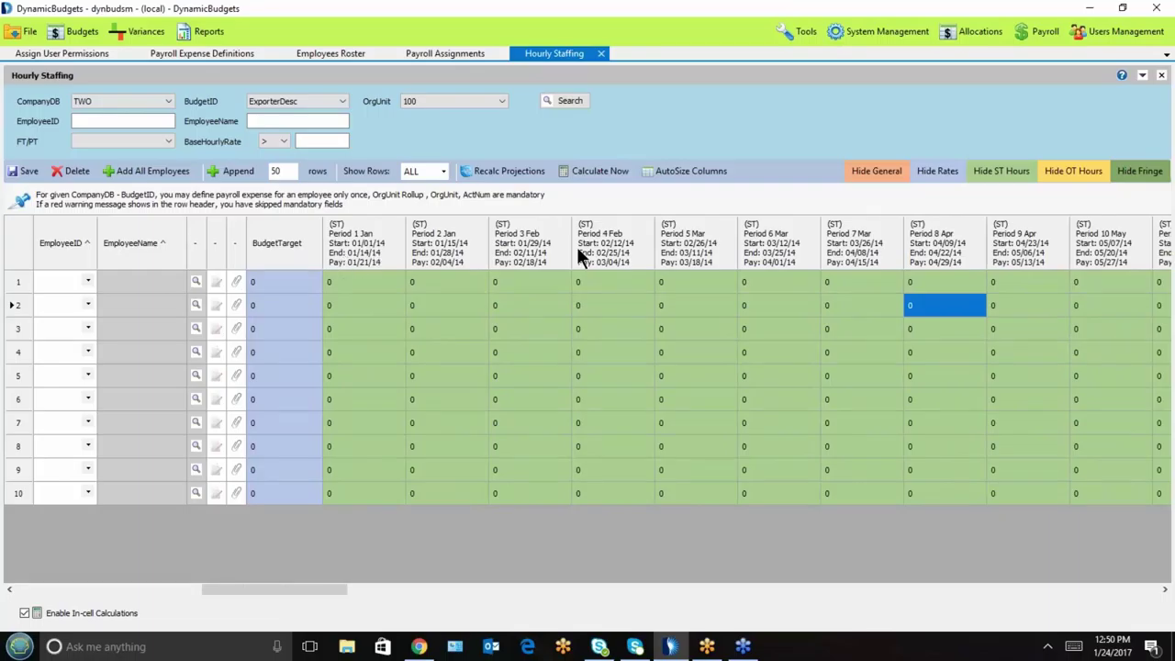
pyautogui.press('Tab')
pyautogui.press('Tab')
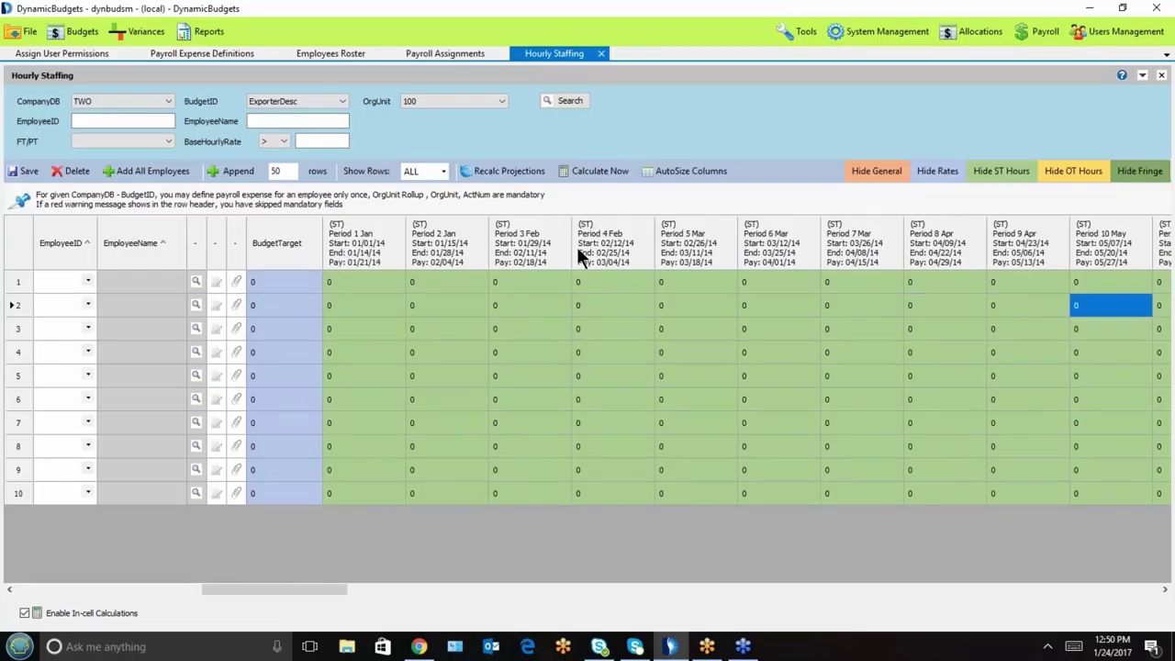
pyautogui.press('Tab')
pyautogui.press('Tab')
pyautogui.press('Tab')
pyautogui.press('Tab')
pyautogui.press('Tab')
pyautogui.press('Tab')
pyautogui.press('Tab')
pyautogui.press('Tab')
pyautogui.press('Tab')
pyautogui.press('Tab')
pyautogui.press('Tab')
pyautogui.press('Tab')
pyautogui.press('Tab')
pyautogui.press('Tab')
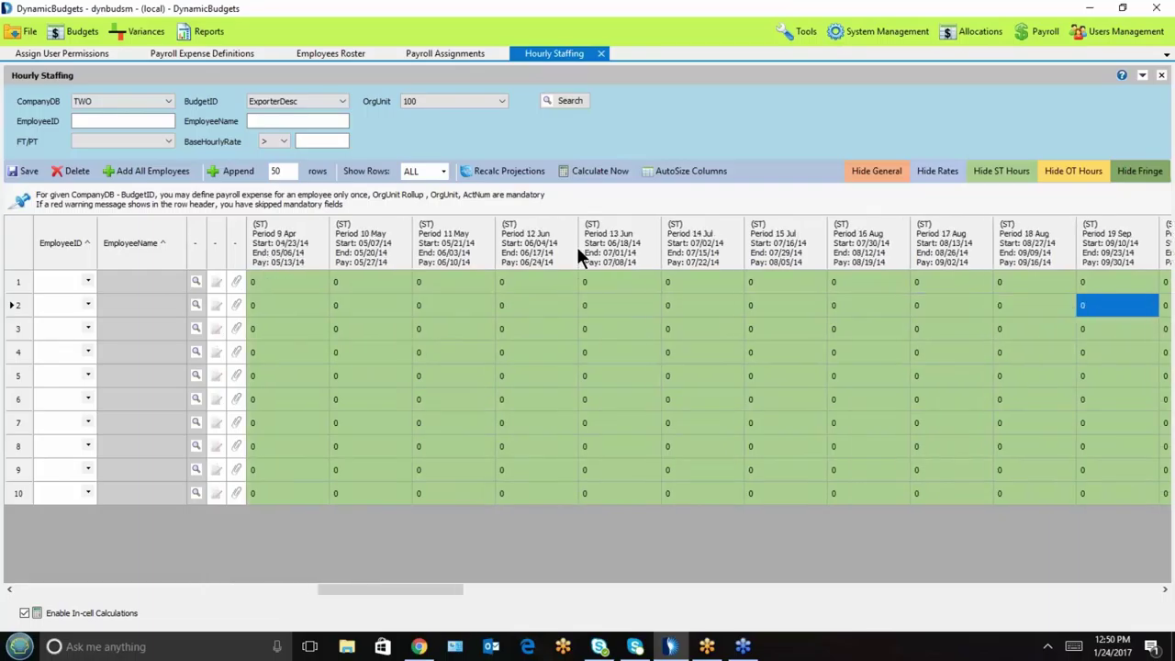
pyautogui.press('Tab')
pyautogui.press('Tab')
pyautogui.press('Tab')
pyautogui.press('Tab')
pyautogui.press('Tab')
pyautogui.press('Tab')
pyautogui.press('Tab')
pyautogui.press('Tab')
pyautogui.press('Tab')
pyautogui.press('Tab')
pyautogui.press('Tab')
pyautogui.press('Tab')
pyautogui.press('Tab')
pyautogui.press('Tab')
pyautogui.press('Tab')
pyautogui.press('Tab')
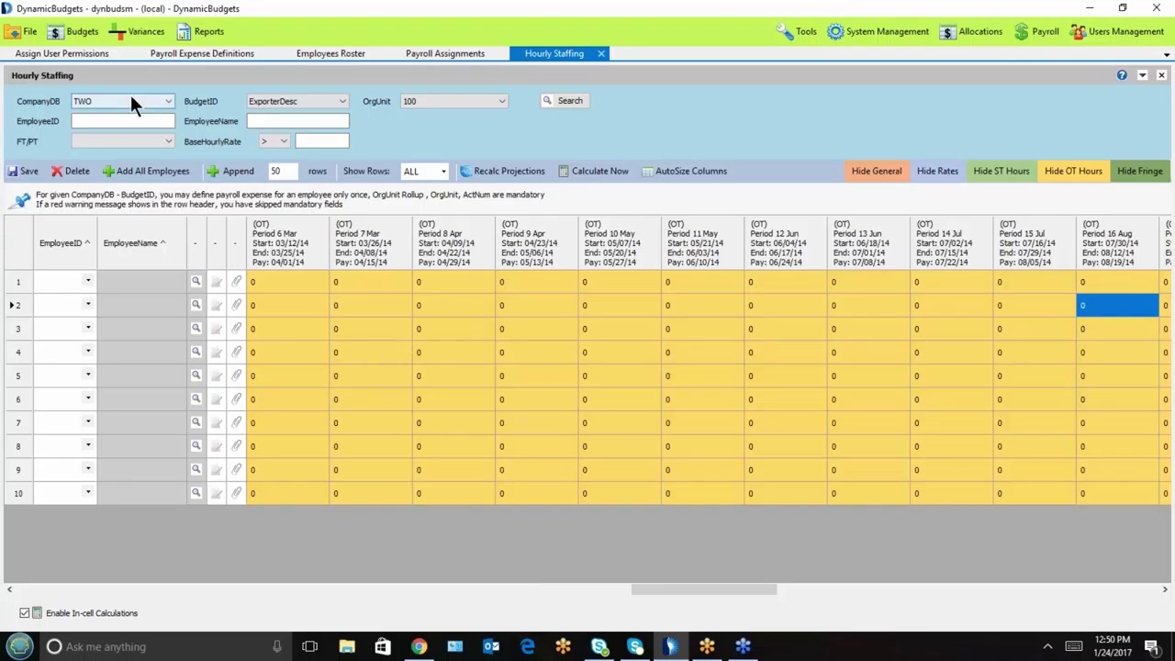
# Step: Open the Edit ST_OT Hours form and search for the hours records of org unit 100 in the ExporterDesc budget
pyautogui.click(71, 30)
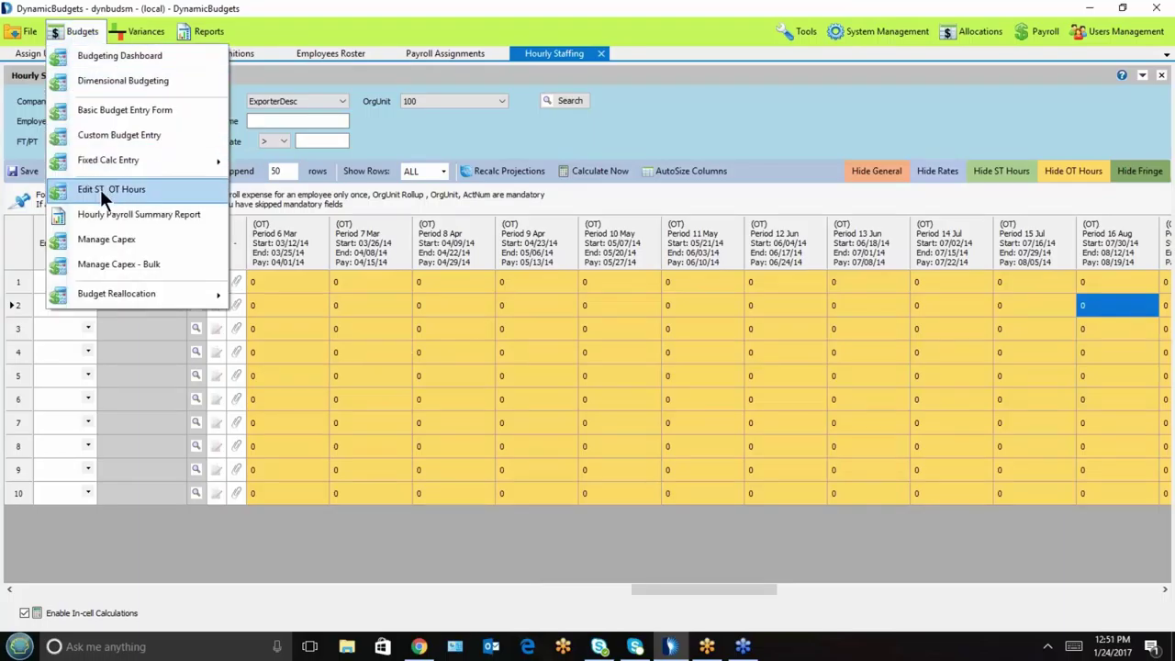
pyautogui.click(186, 32)
pyautogui.click(186, 33)
pyautogui.click(142, 31)
pyautogui.click(83, 32)
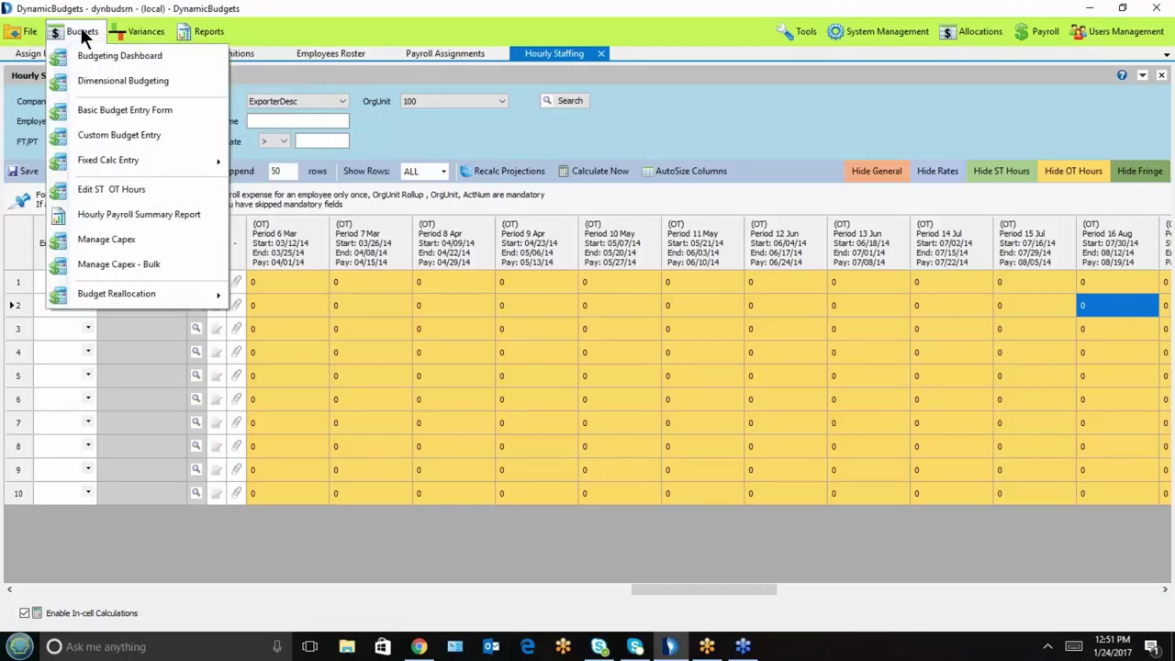
pyautogui.click(135, 190)
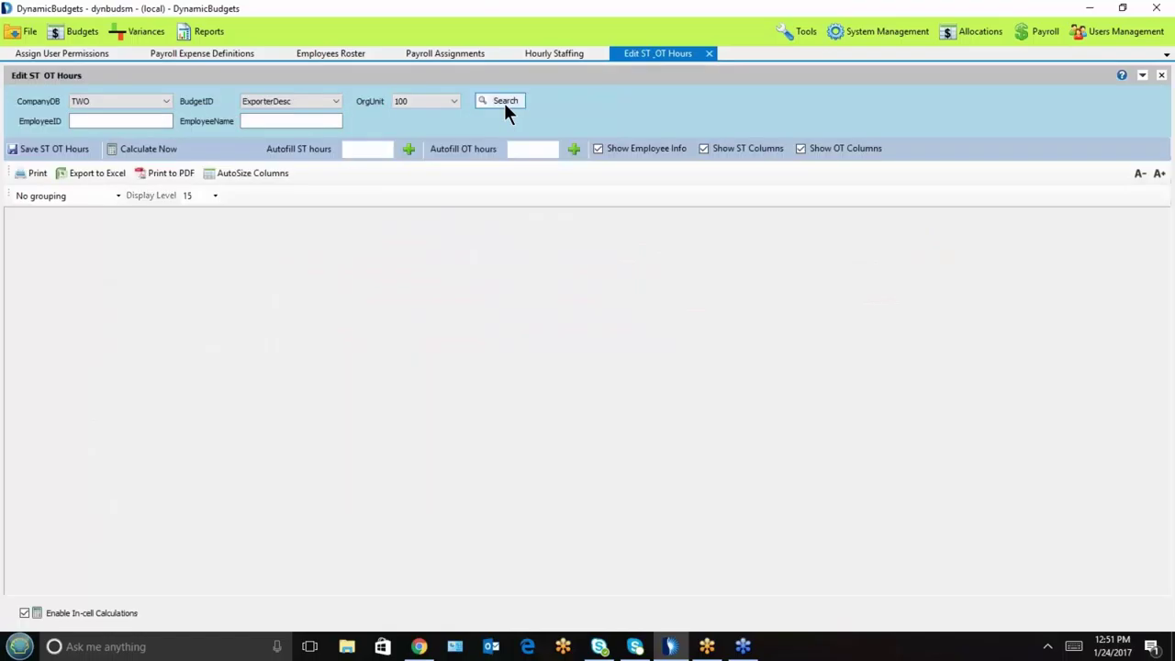
pyautogui.click(504, 103)
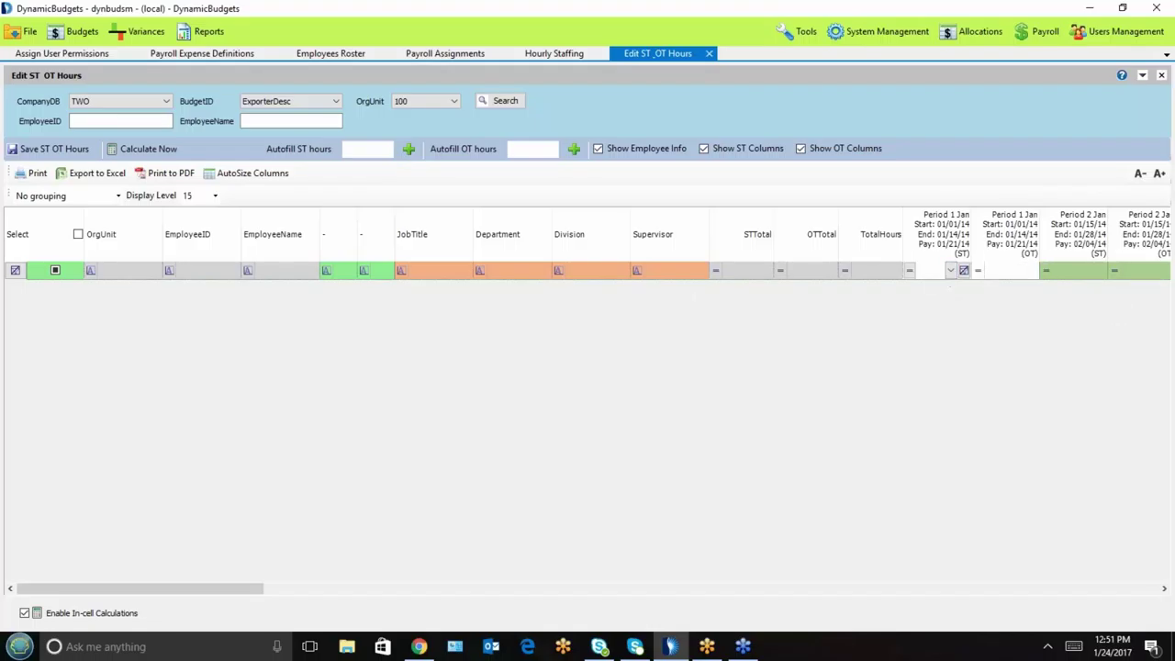
# Step: Return to the Payroll Expense Definitions to view the defined expense fields and their options
pyautogui.click(1043, 28)
pyautogui.click(988, 31)
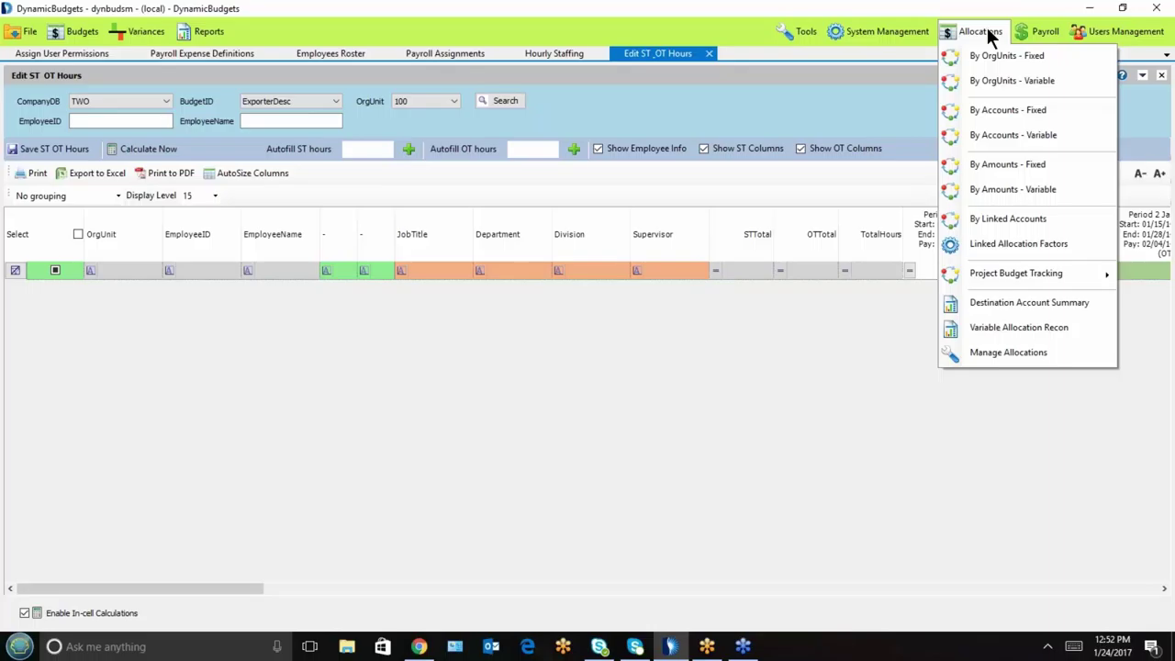
pyautogui.moveTo(1055, 31)
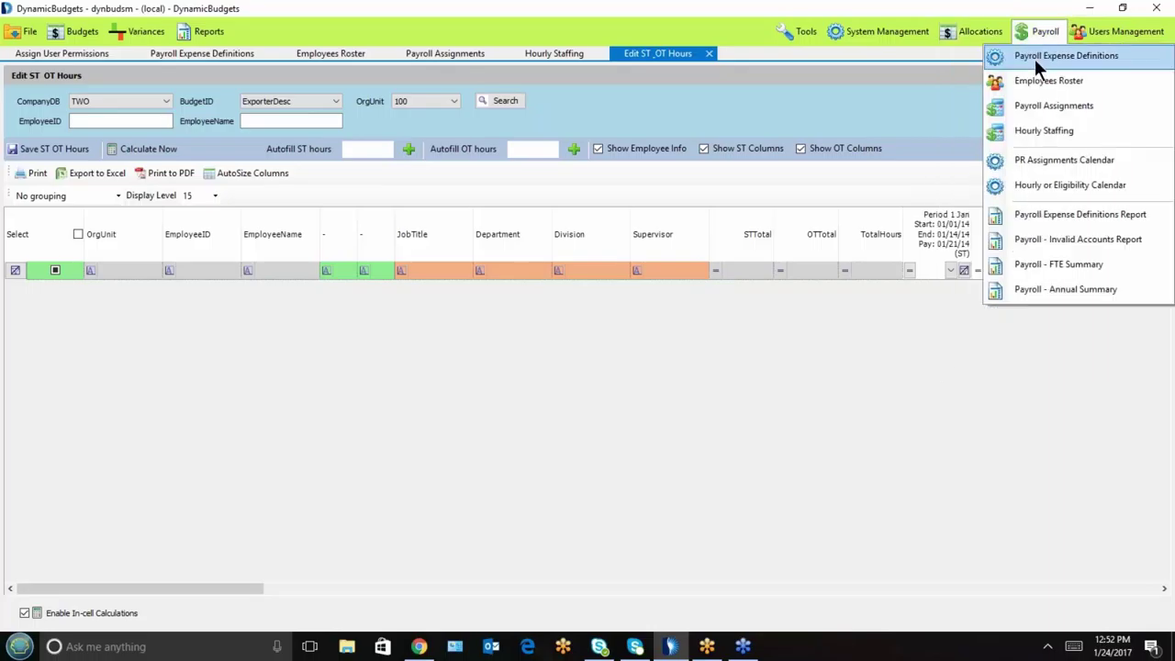
pyautogui.click(1043, 53)
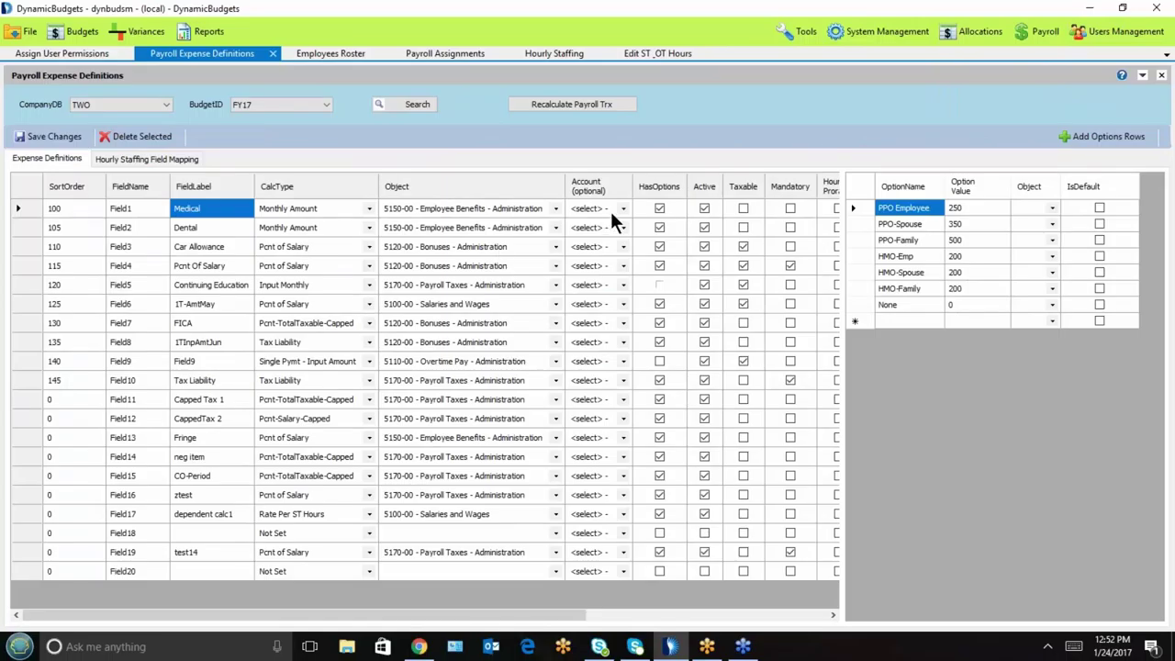
# Step: Check the options of the Continuing Education, ITInpAmtJun and Tax Liability expense fields, and close the Payroll Expense Definitions
pyautogui.click(277, 460)
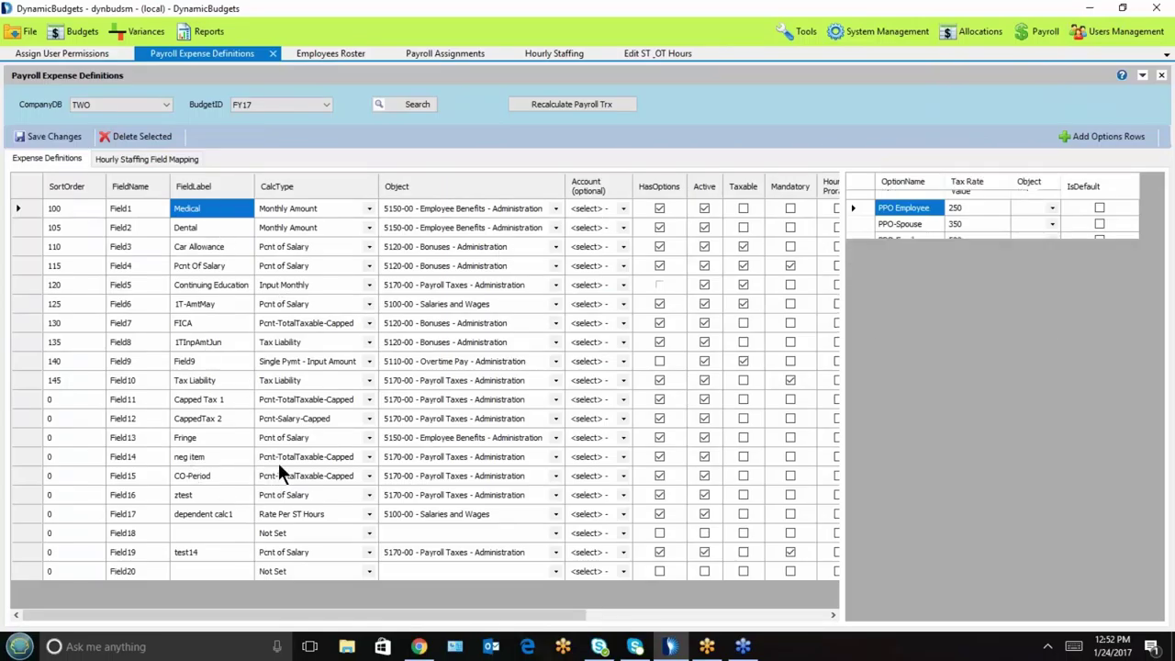
pyautogui.click(207, 230)
pyautogui.click(204, 280)
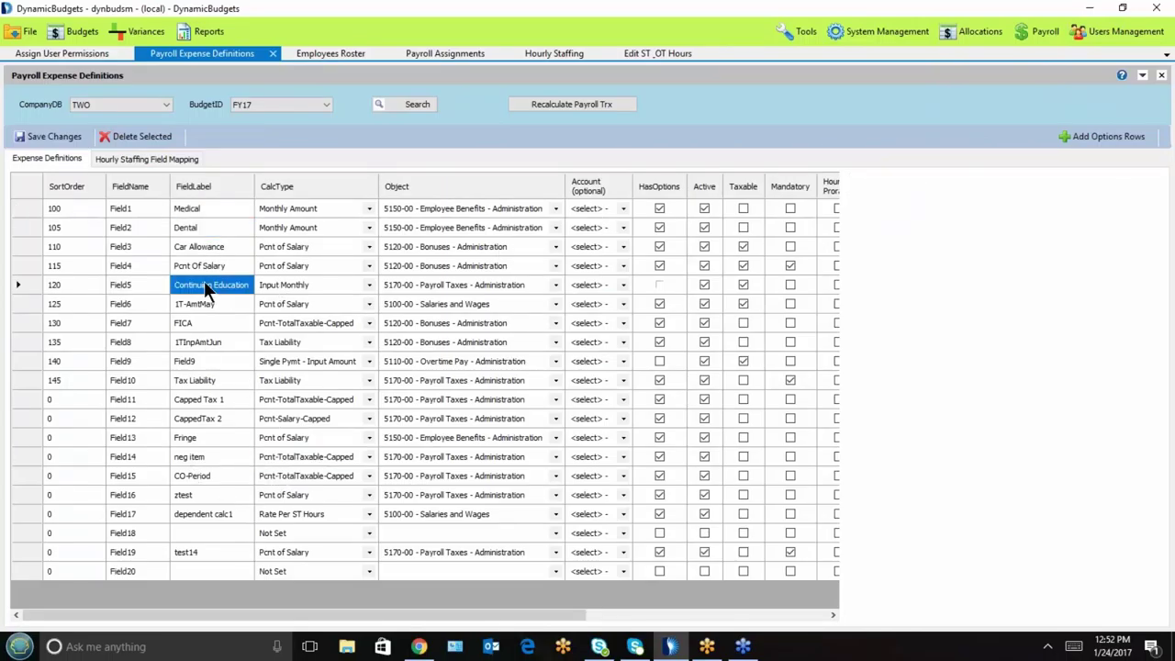
pyautogui.click(203, 341)
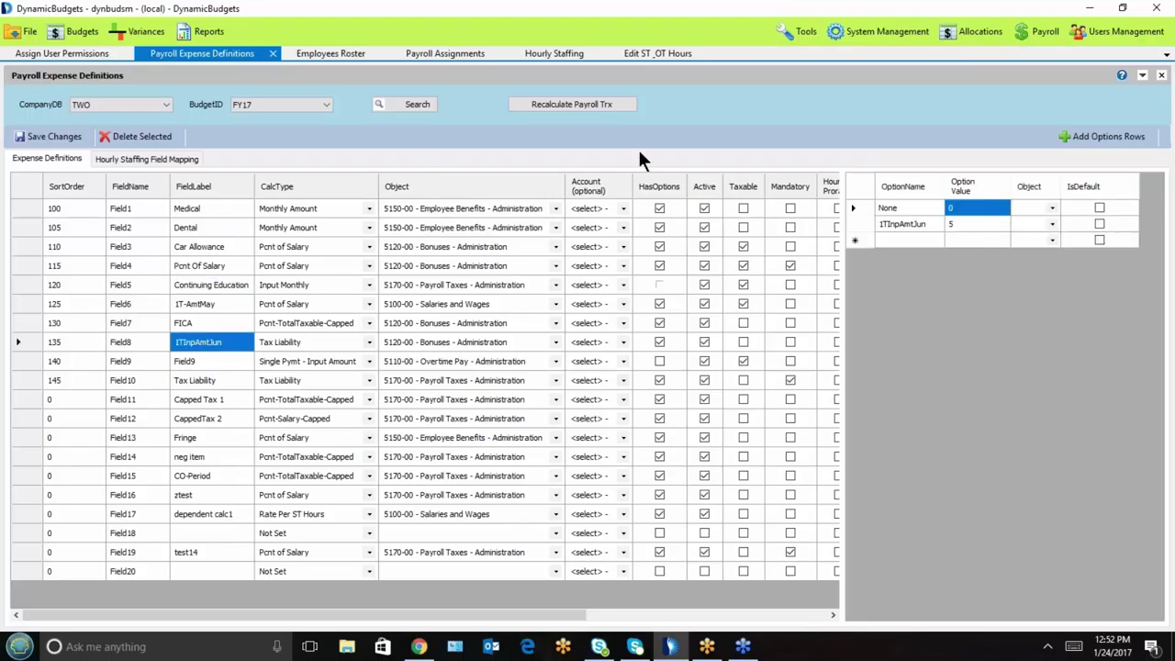
pyautogui.click(1030, 29)
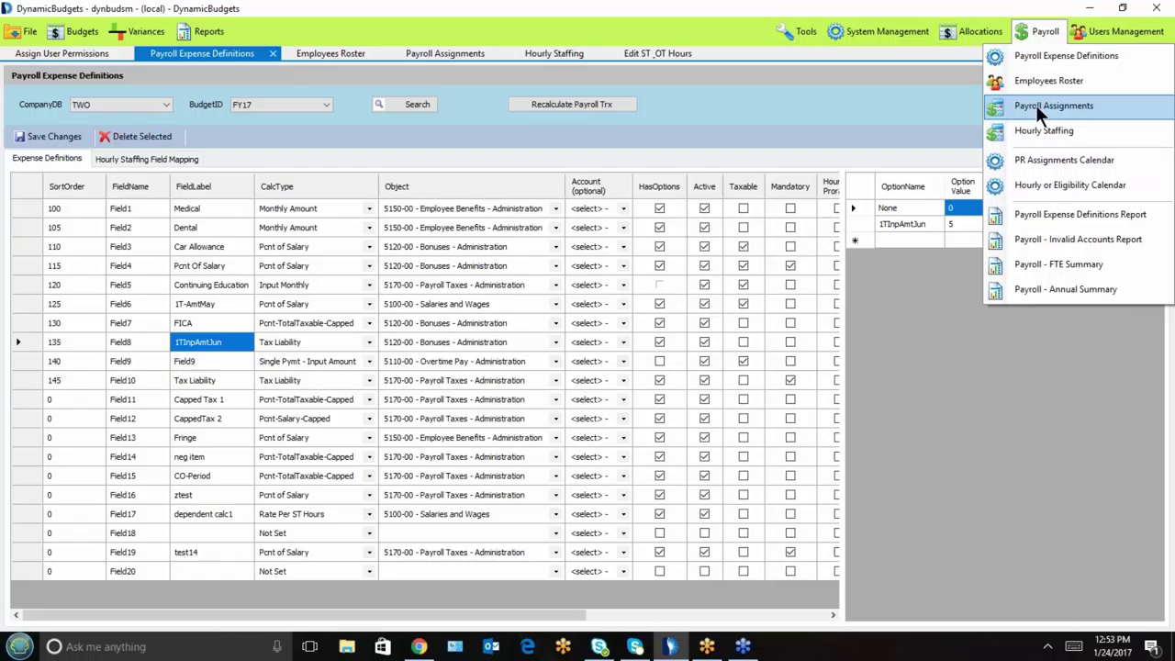
pyautogui.click(384, 386)
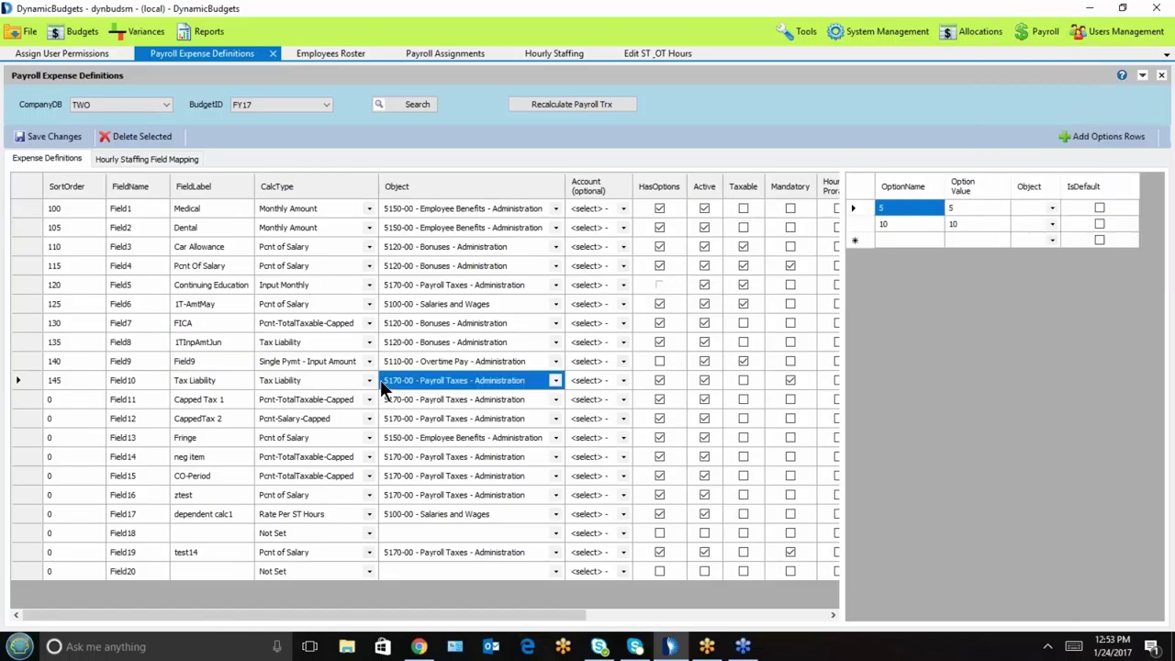
pyautogui.click(1161, 76)
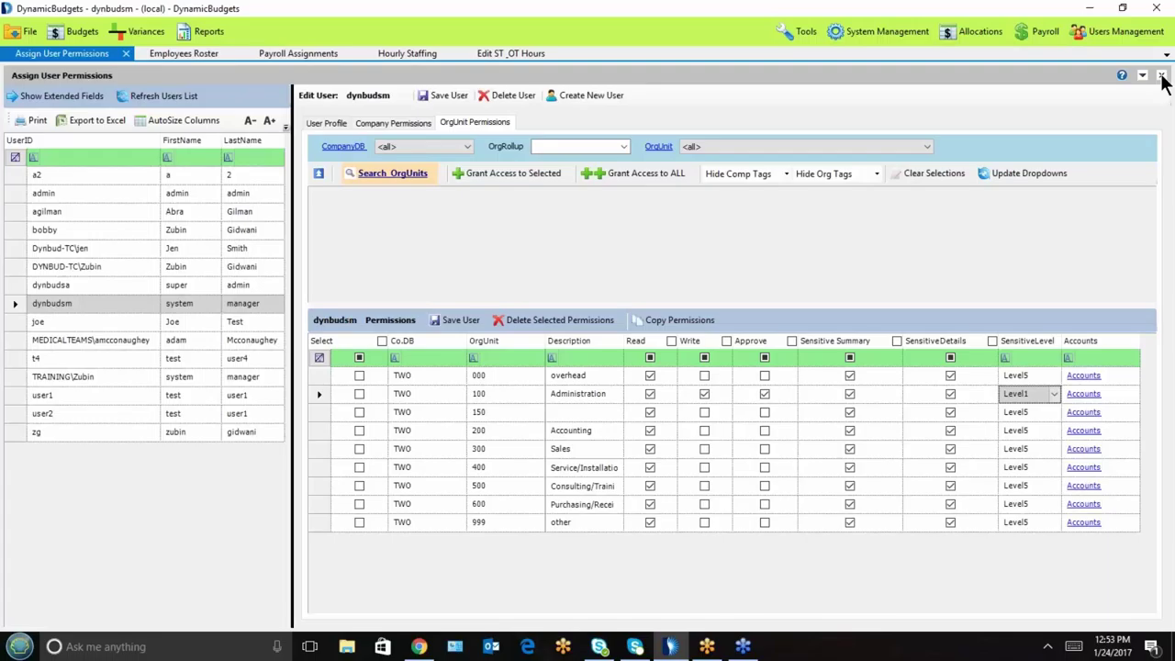
# Step: Open the Budgeting Dashboard and the Basic Budget Entry Form, and search for org unit 100's accounts in the test Turnkey budget
pyautogui.click(65, 30)
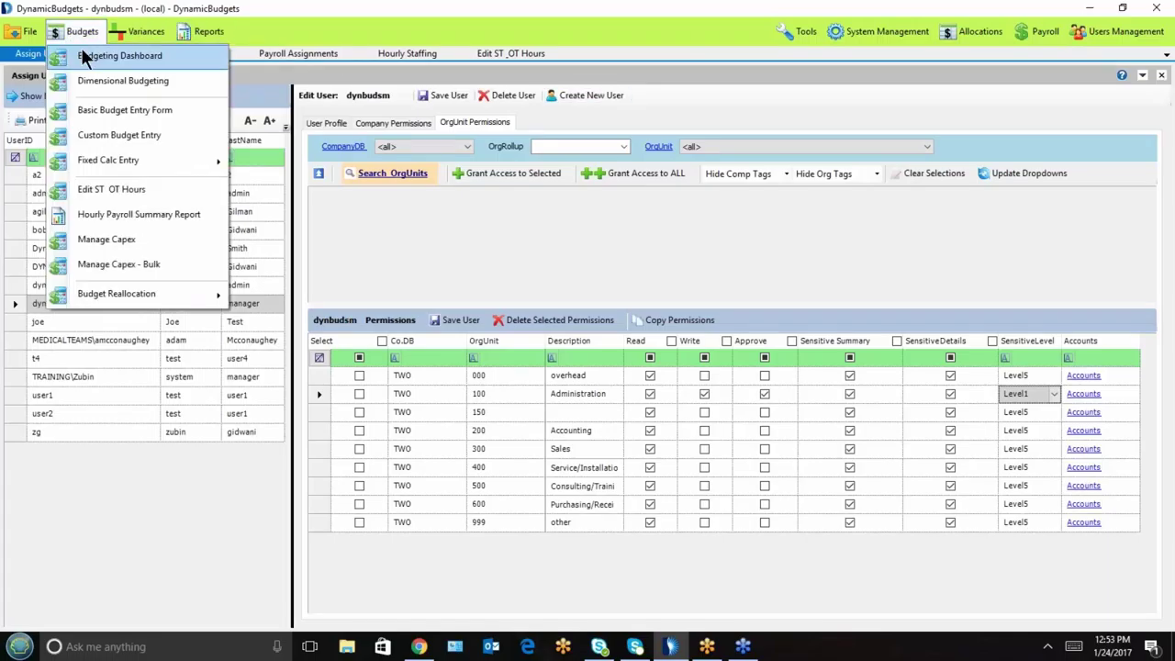
pyautogui.click(88, 55)
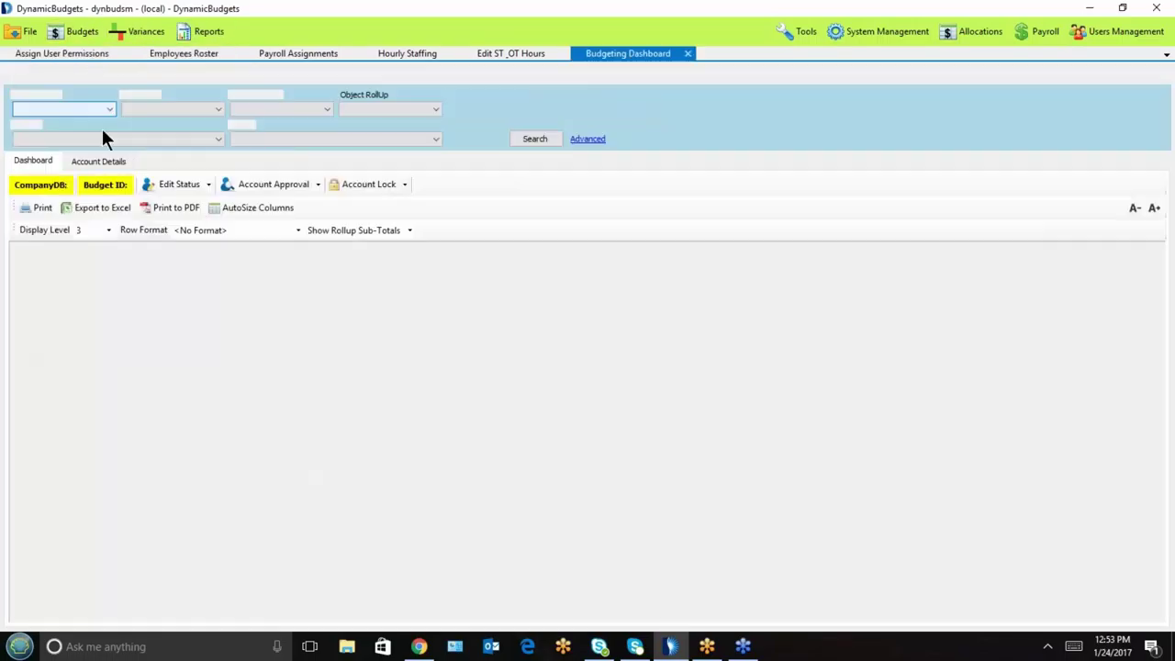
pyautogui.click(77, 34)
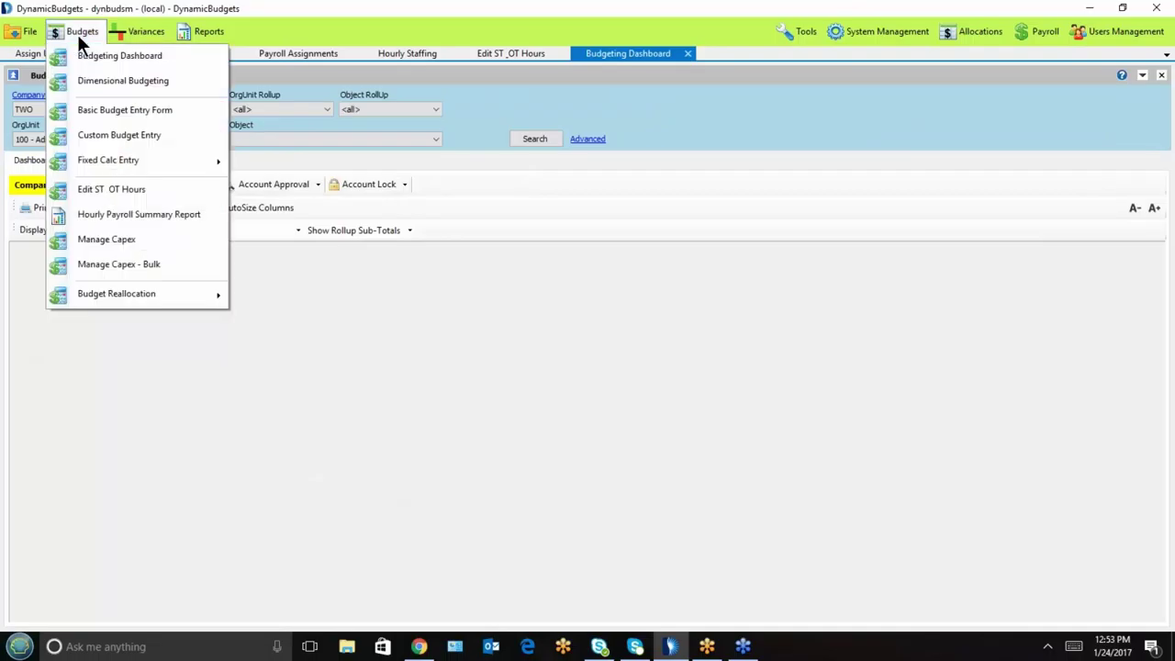
pyautogui.click(89, 111)
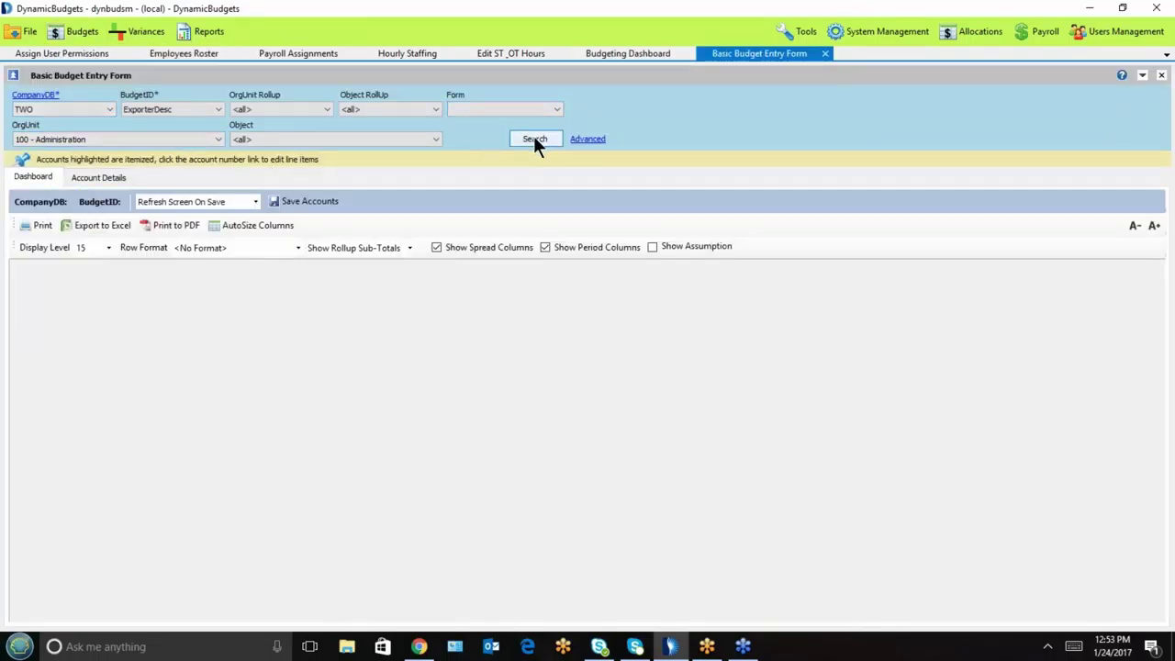
pyautogui.click(146, 106)
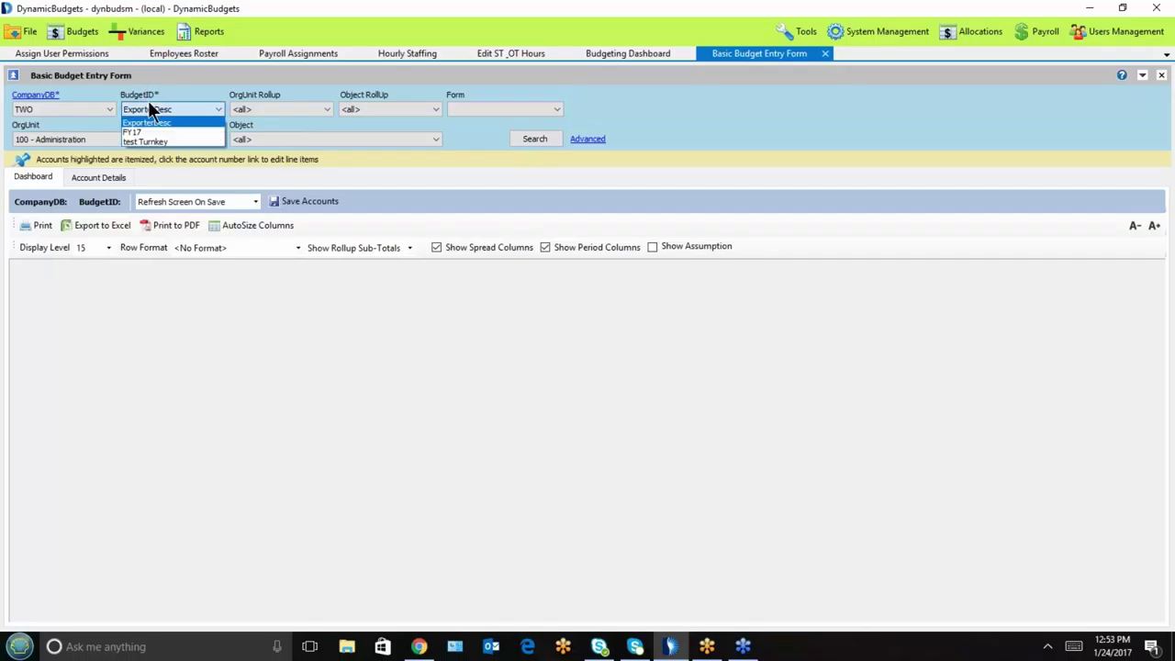
pyautogui.click(152, 142)
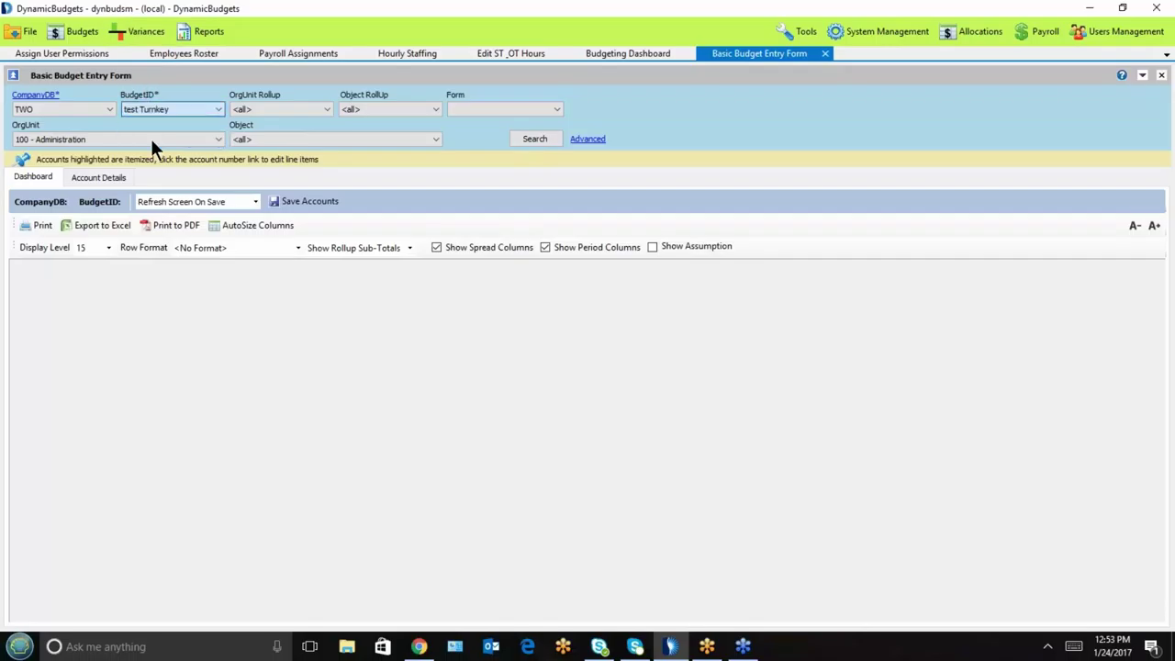
pyautogui.click(535, 140)
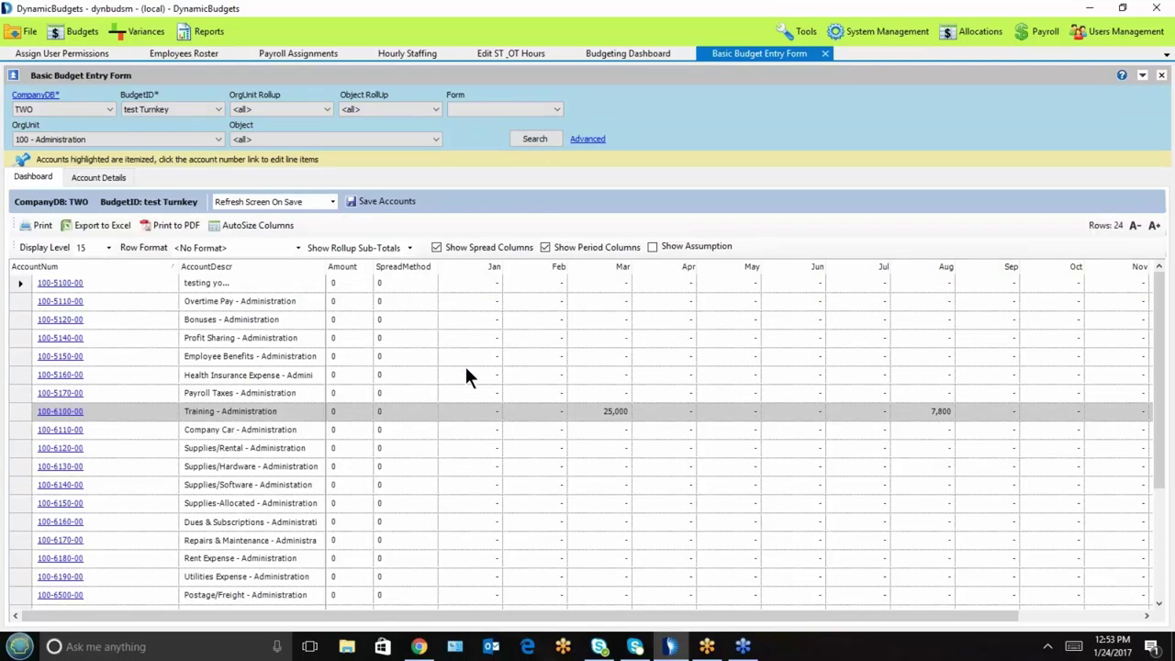
# Step: Show the Assumption column and enter "simple notes for the whole column" for the Supplies/Rental account 100-6120-00
pyautogui.click(651, 246)
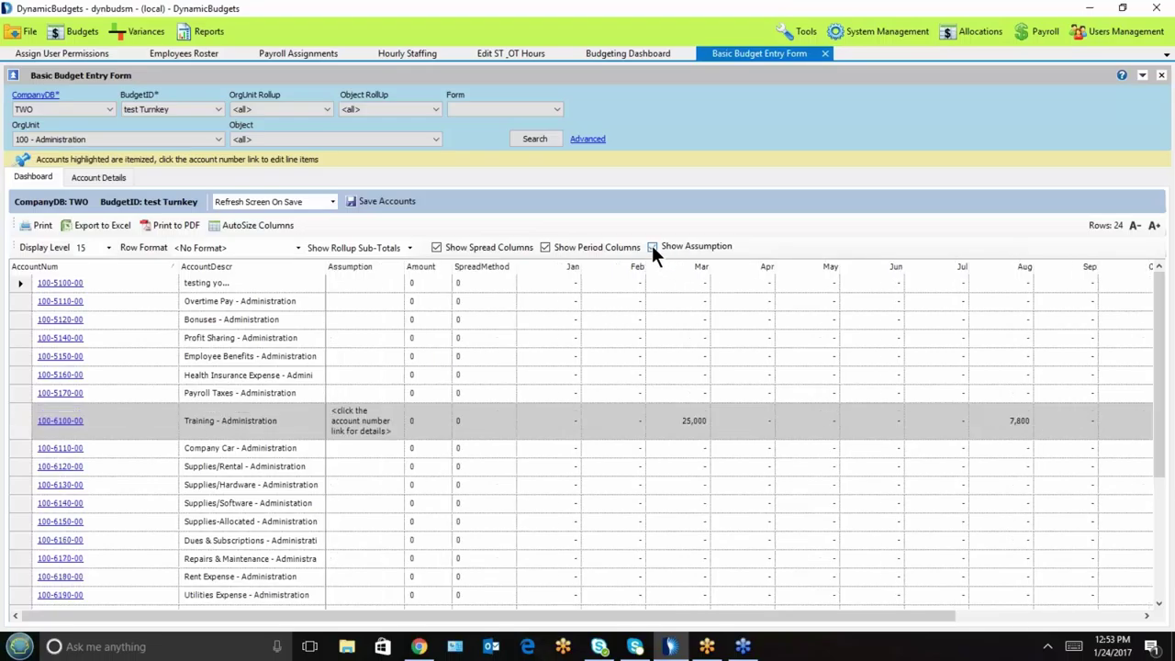
pyautogui.click(371, 464)
pyautogui.write('simple notes for the whole column')
pyautogui.press('Return')
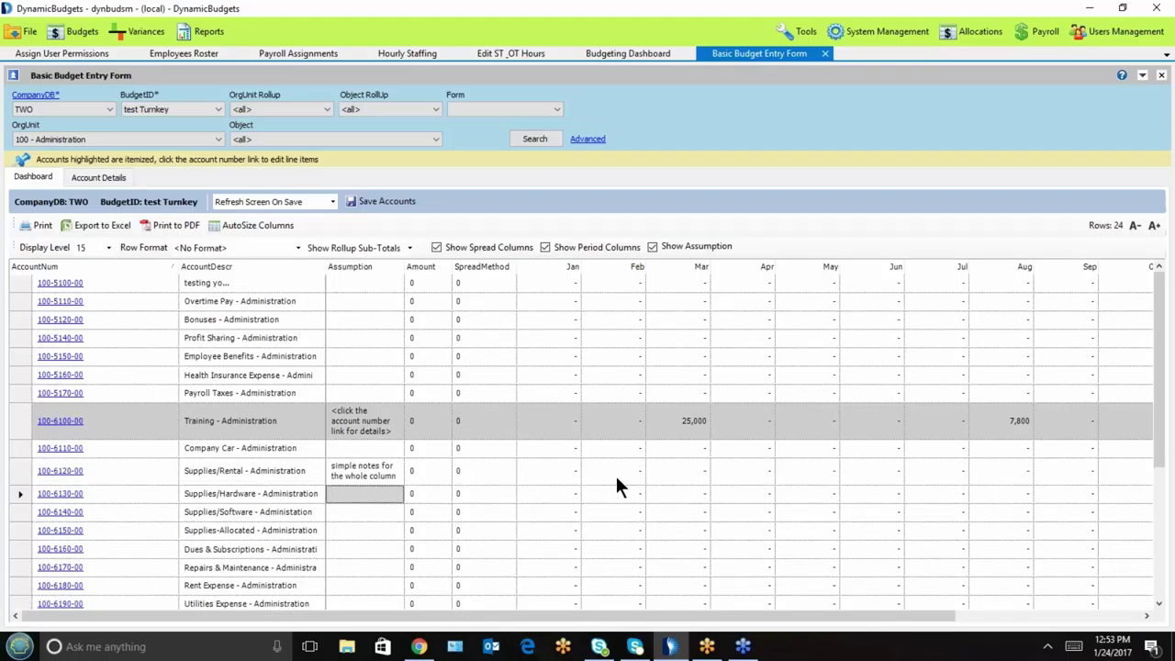
# Step: Open the details of account 100-6120-00, discarding unsaved changes, and display its Adjustments with the Budget Summary collapsed
pyautogui.click(57, 470)
pyautogui.click(57, 470)
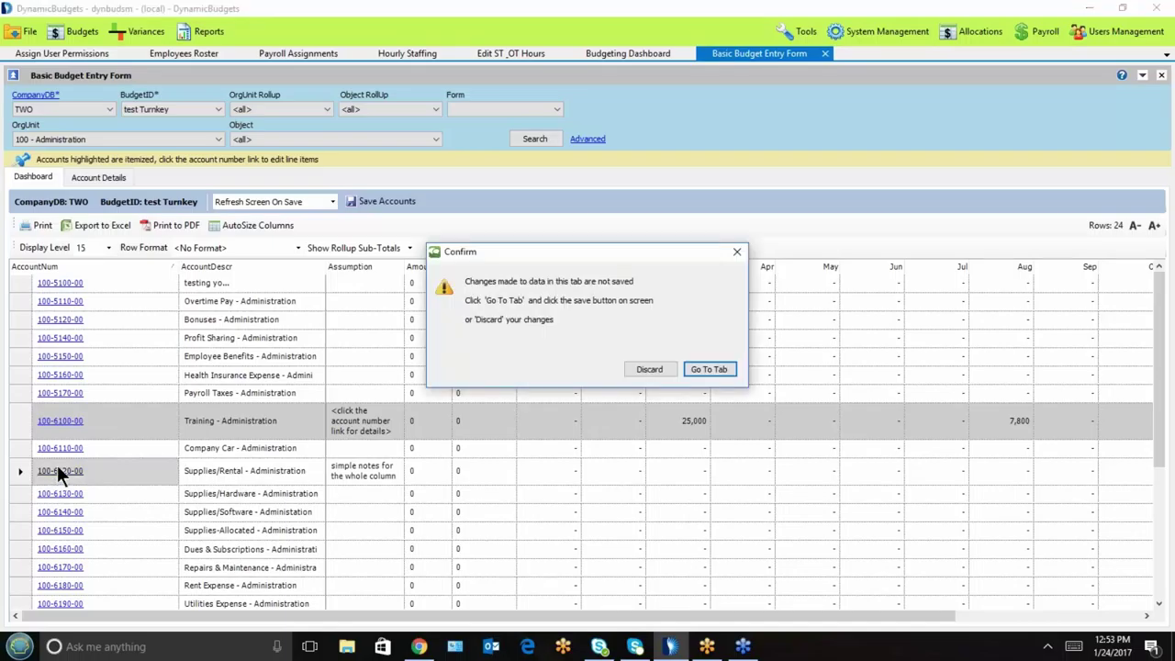
pyautogui.click(647, 369)
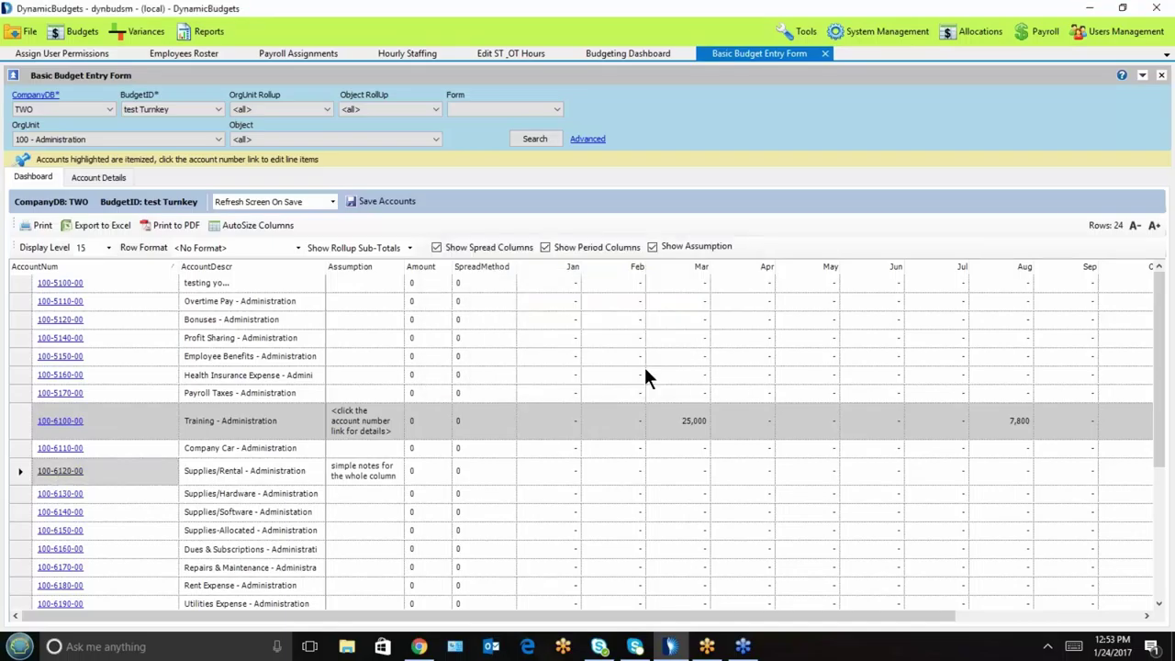
pyautogui.click(82, 444)
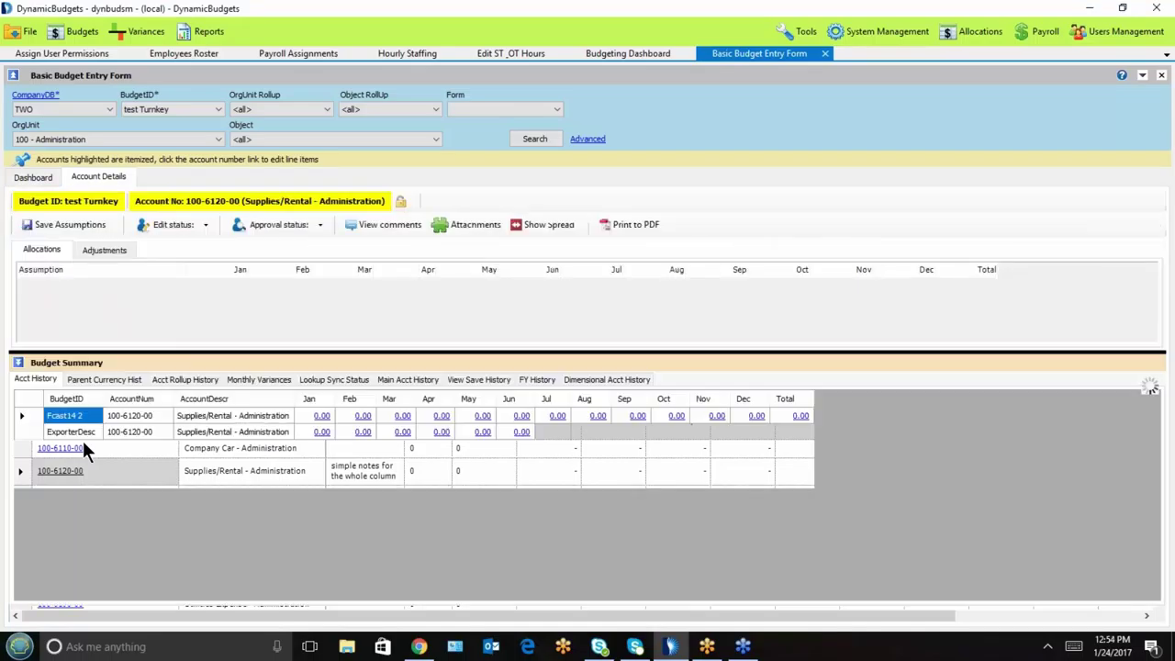
pyautogui.click(106, 249)
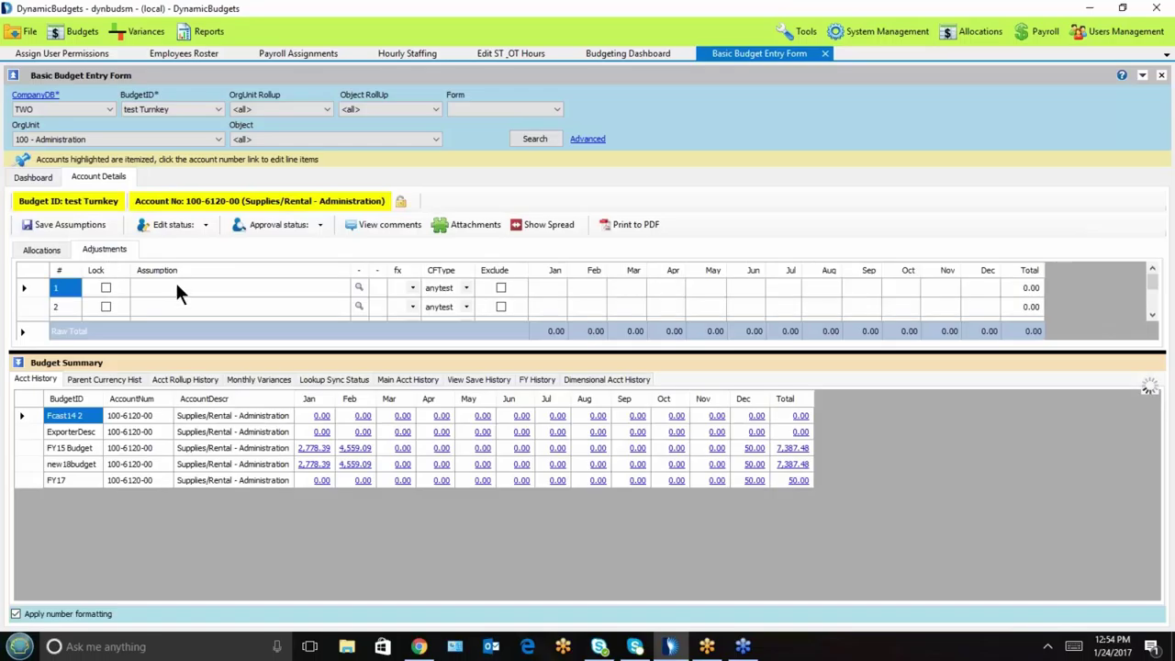
pyautogui.click(179, 288)
pyautogui.click(17, 363)
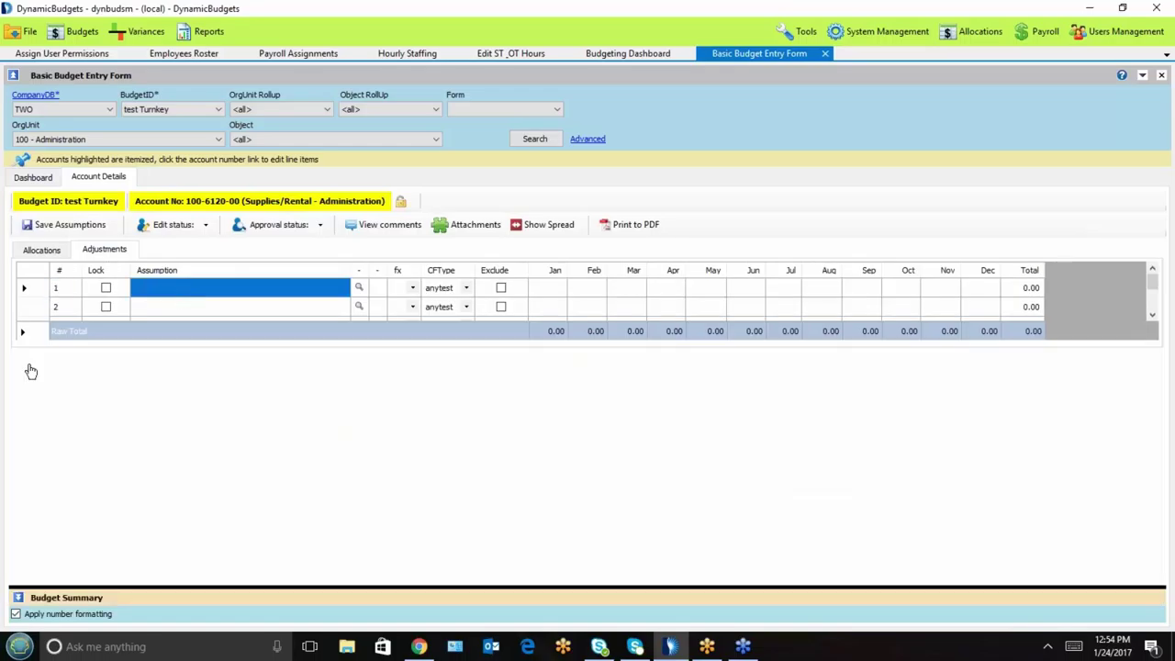
# Step: Enter the adjustment assumptions expense 1, safety, training and suppplies in rows 1 to 4, and return to the dashboard discarding them
pyautogui.write('expense 1')
pyautogui.press('Return')
pyautogui.write('safety')
pyautogui.press('Return')
pyautogui.write('training')
pyautogui.press('Escape')
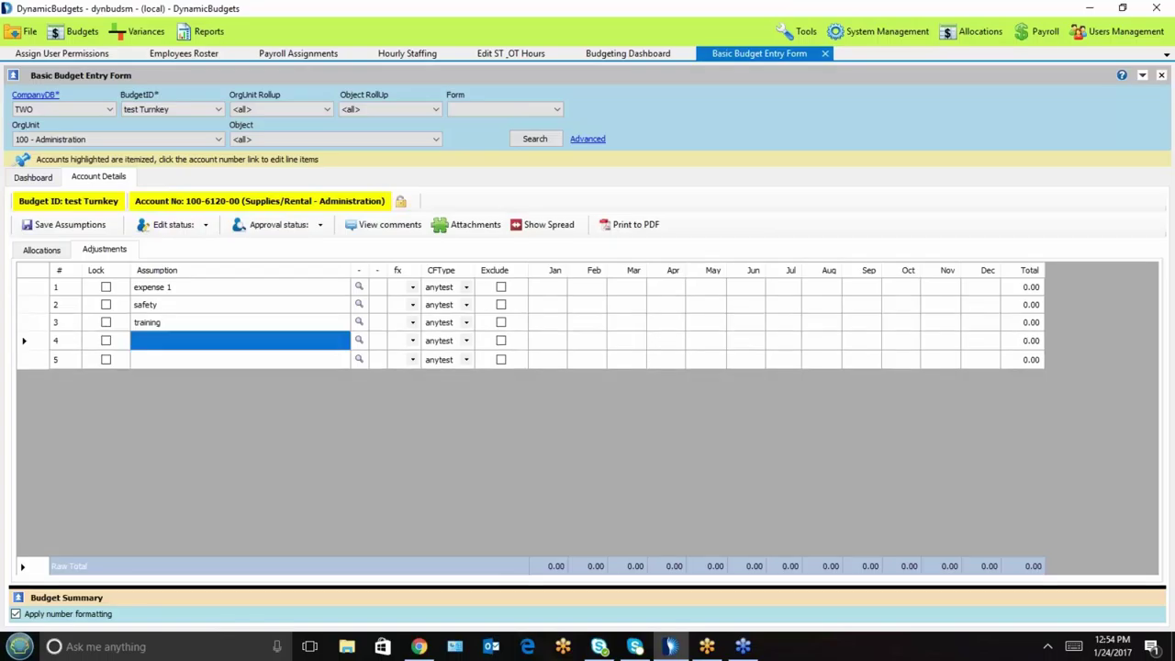
pyautogui.write('supplies')
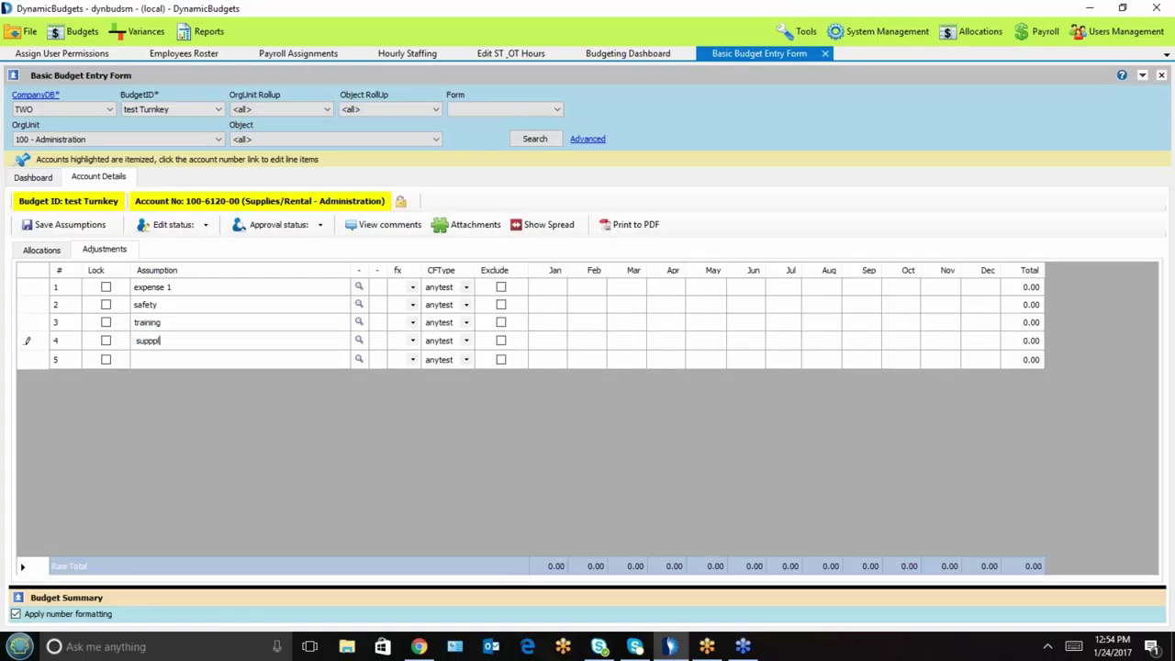
pyautogui.press('Return')
pyautogui.click(178, 341)
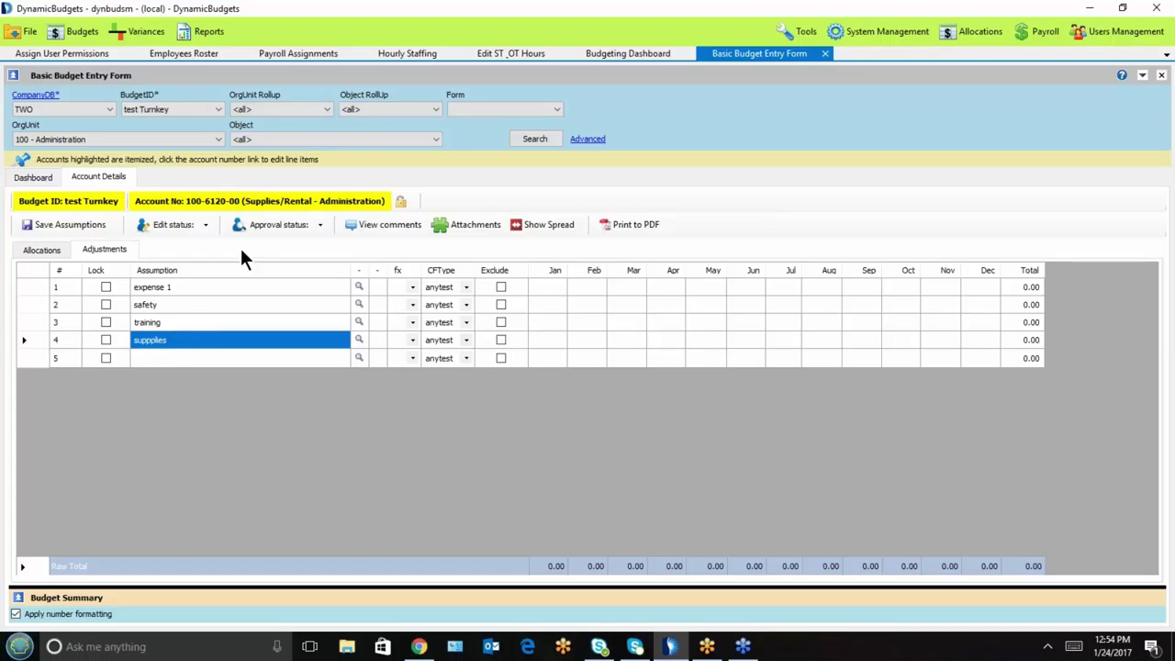
pyautogui.click(36, 176)
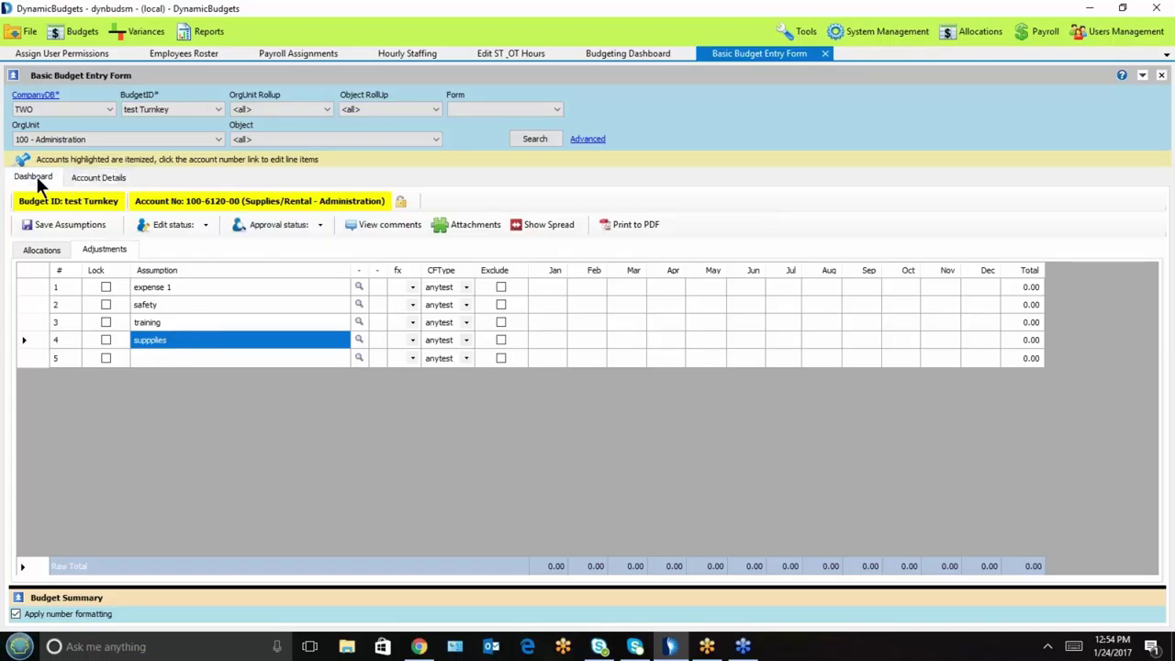
pyautogui.click(657, 368)
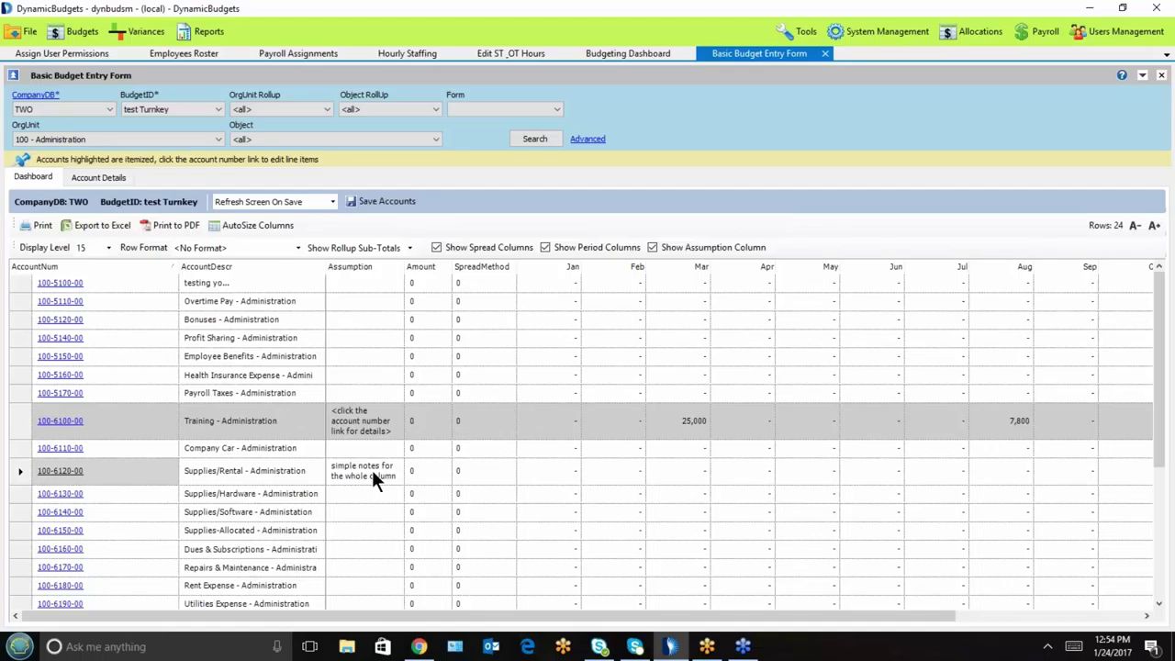
# Step: Search the Monthly Bud vs Act Variance Analysis for org unit 100 in January 2014, and view the Rent Expense variance comments
pyautogui.click(147, 36)
pyautogui.click(156, 57)
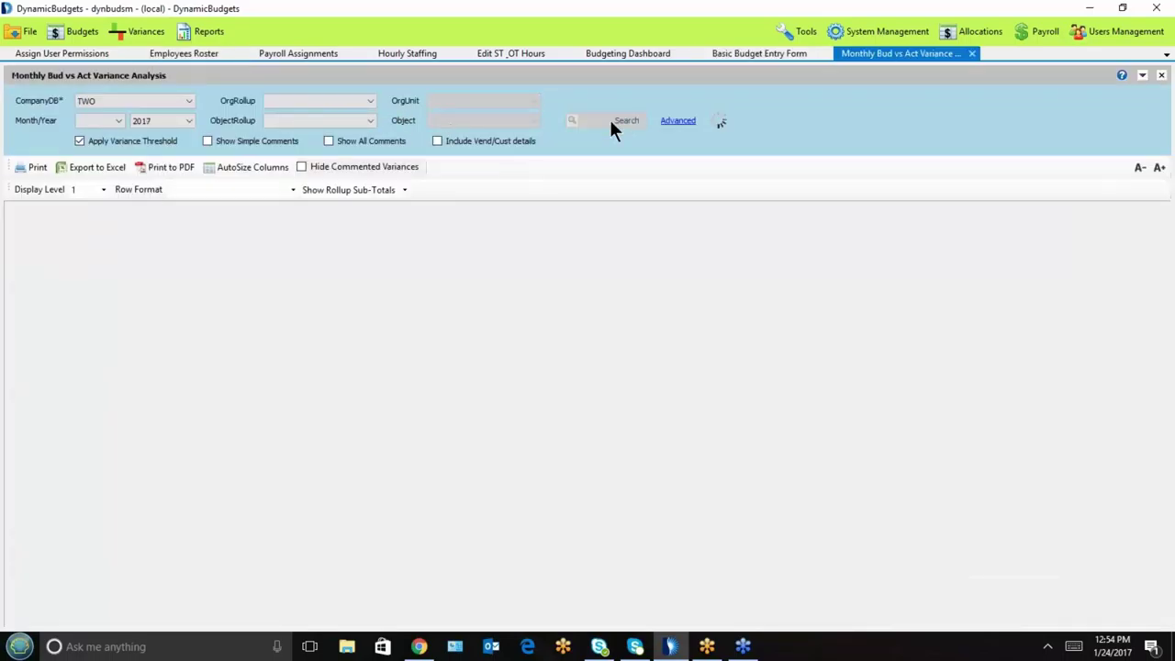
pyautogui.click(597, 119)
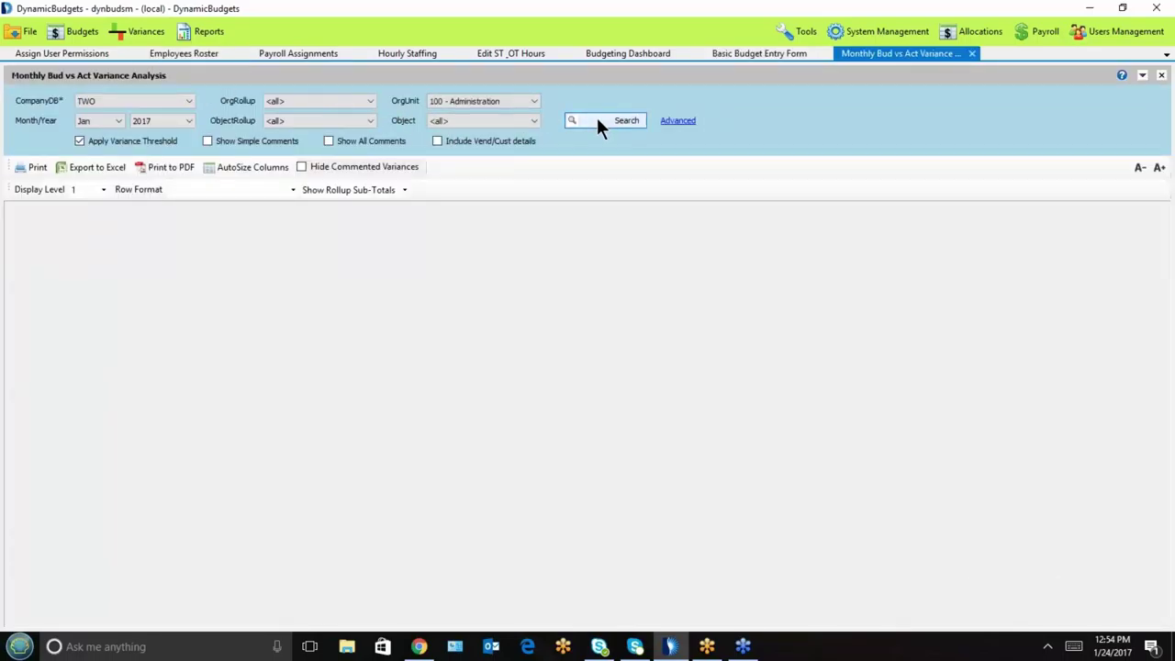
pyautogui.click(179, 122)
pyautogui.click(177, 134)
pyautogui.click(616, 126)
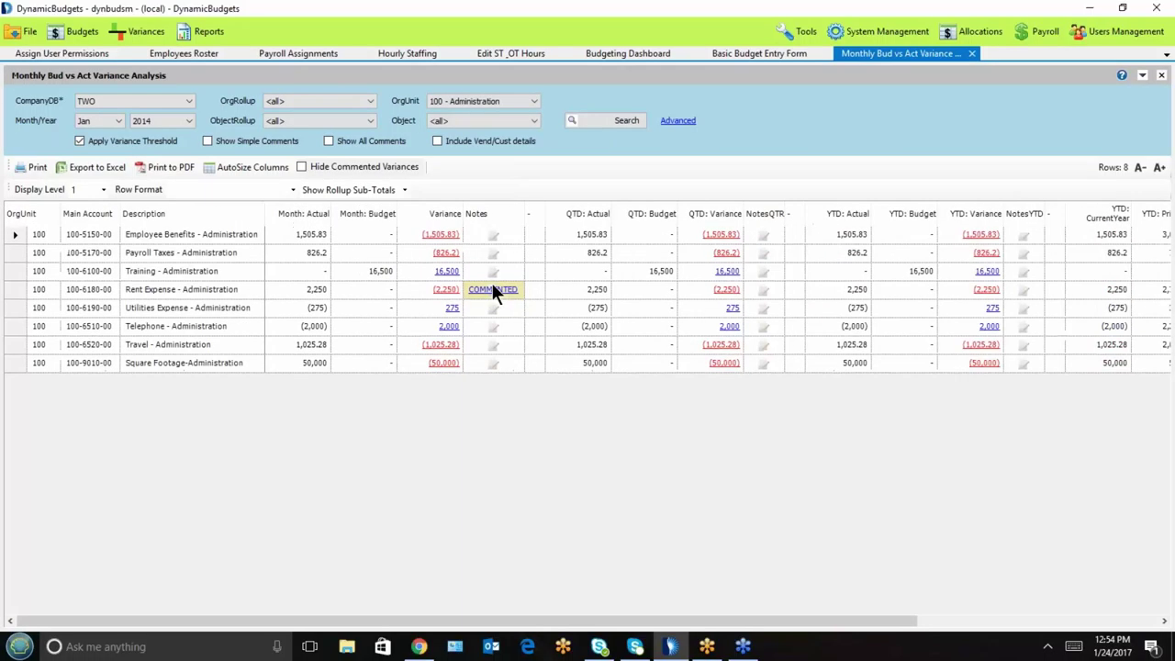
pyautogui.click(492, 289)
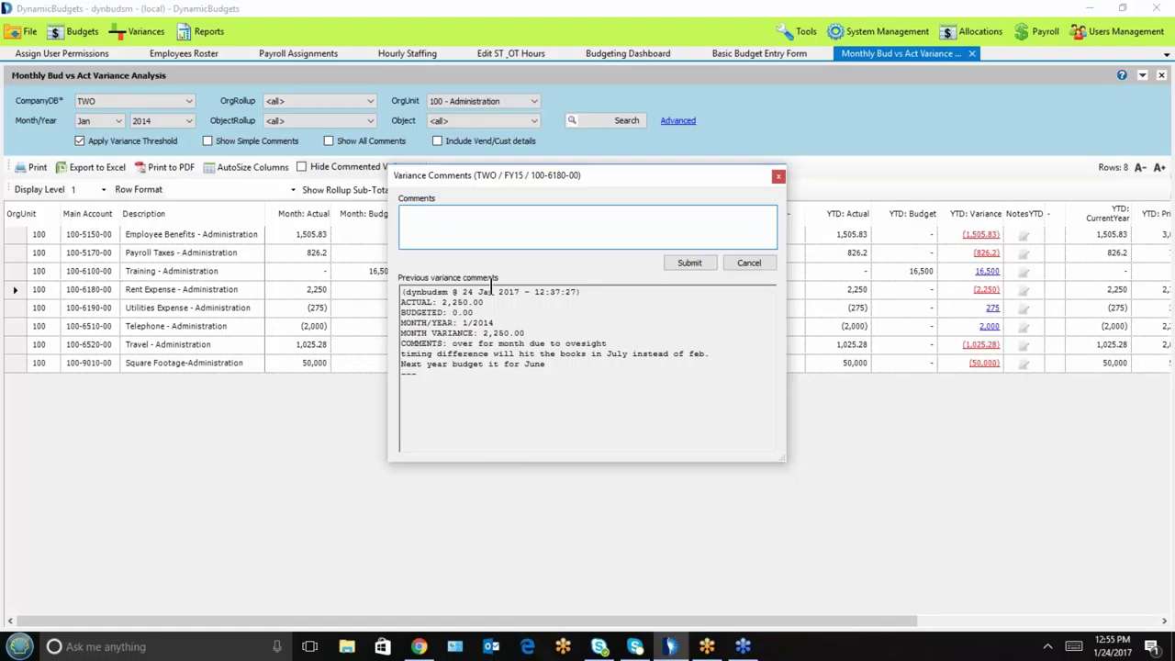
pyautogui.click(763, 261)
# Step: Open the Monthly Summary - Accounts report and the Custom Reports form
pyautogui.click(208, 33)
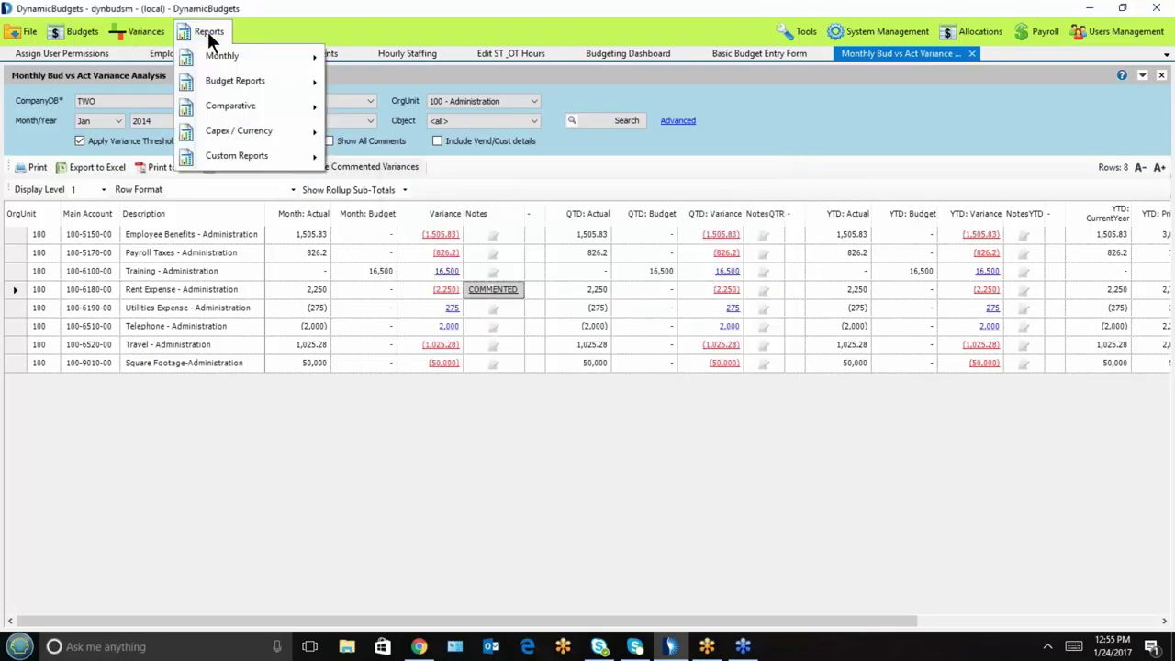
pyautogui.moveTo(222, 55)
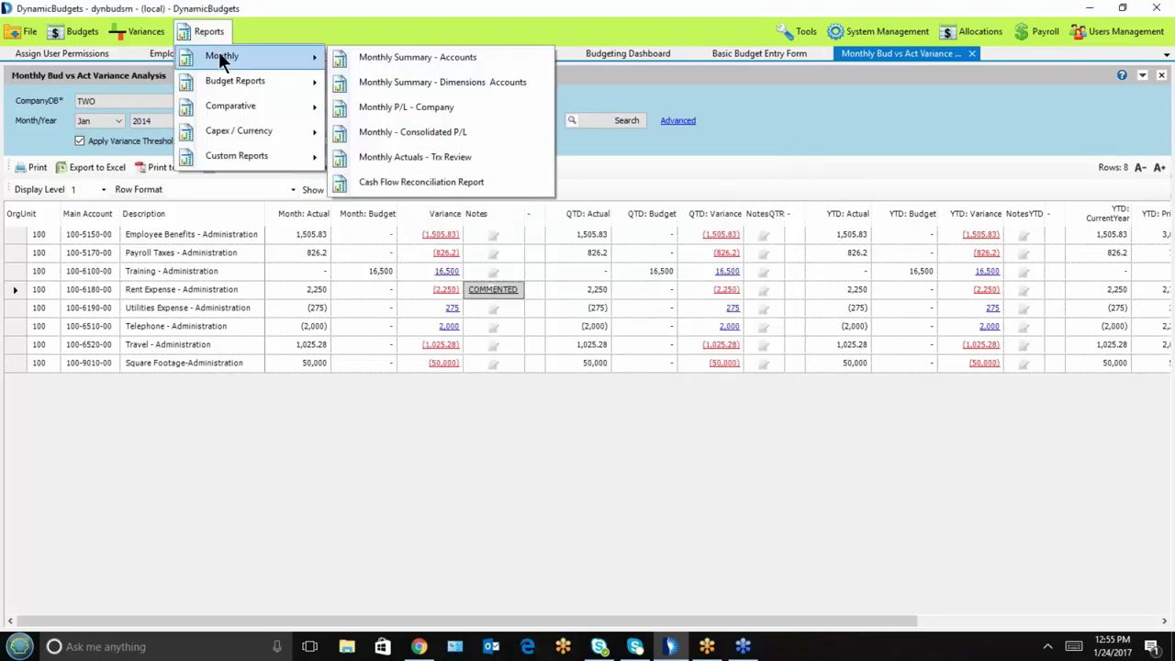
pyautogui.click(386, 57)
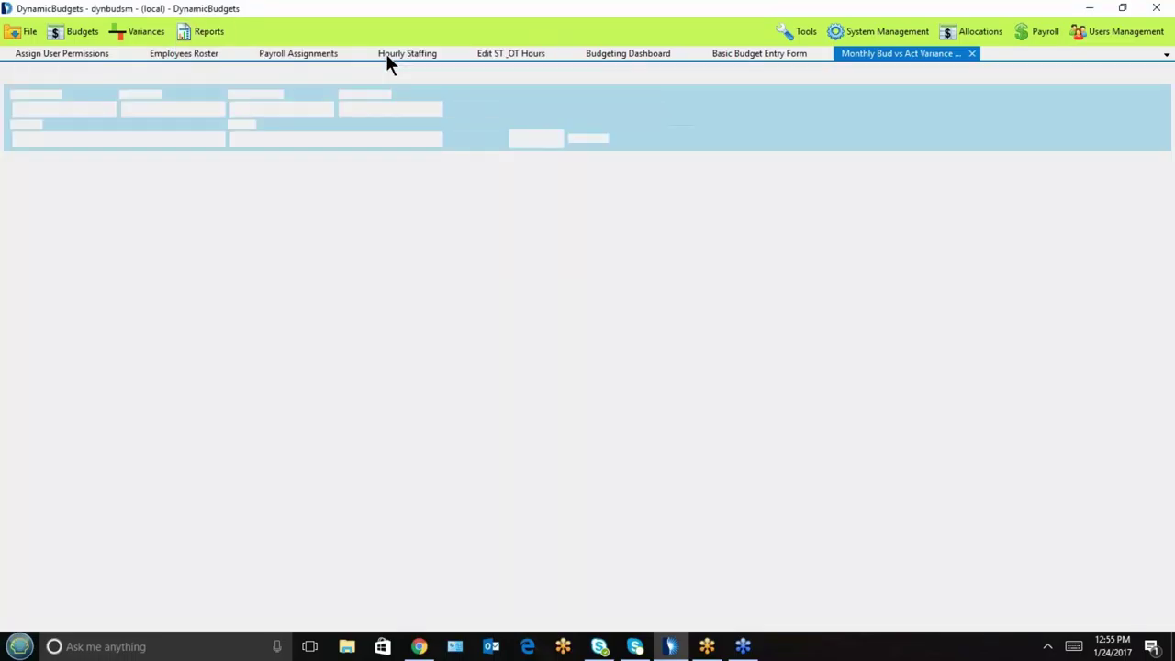
pyautogui.click(210, 31)
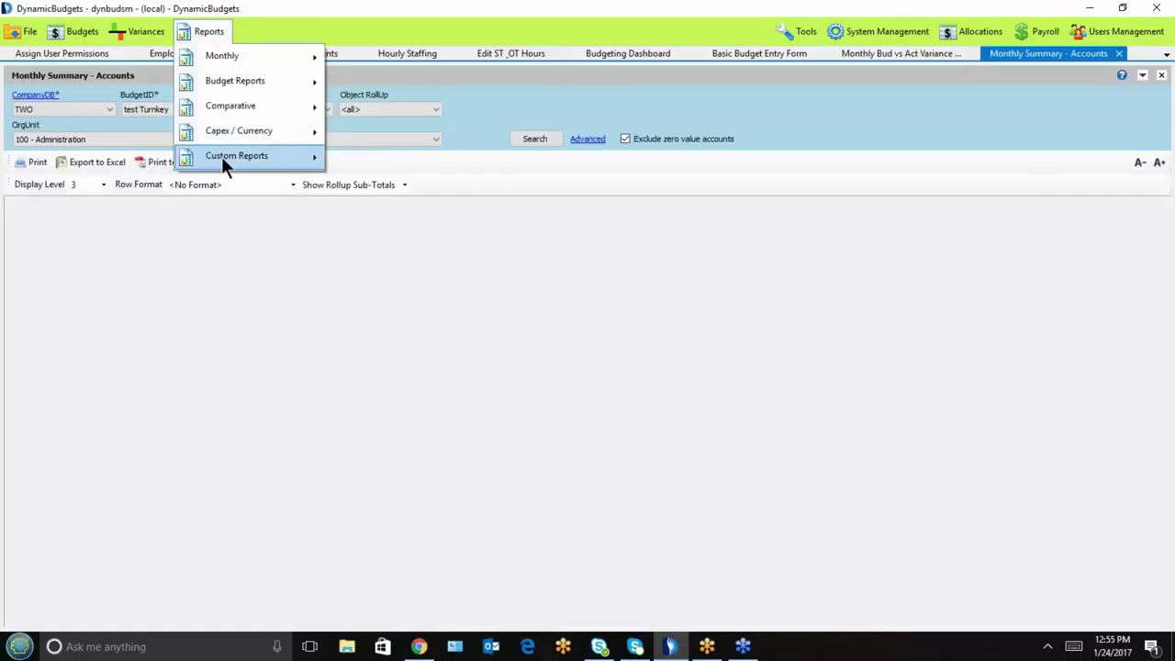
pyautogui.moveTo(241, 158)
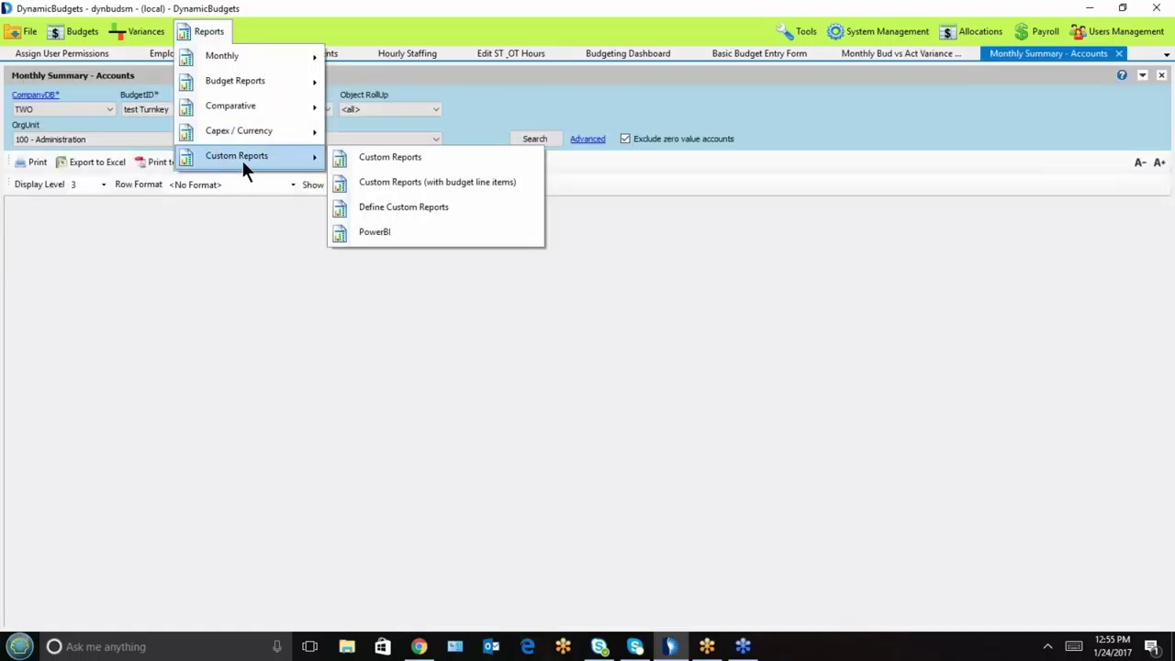
pyautogui.click(385, 161)
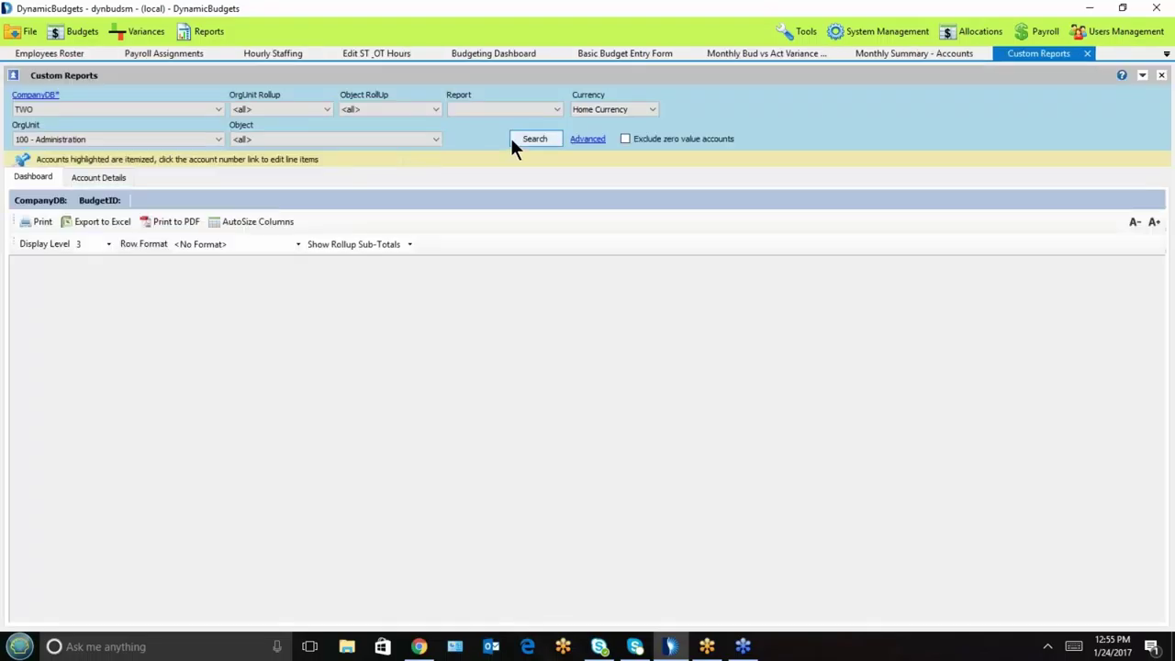
# Step: Search the Monthly Summary - Accounts report for budget 2014 Actual and org unit 100 - Administration
pyautogui.click(868, 55)
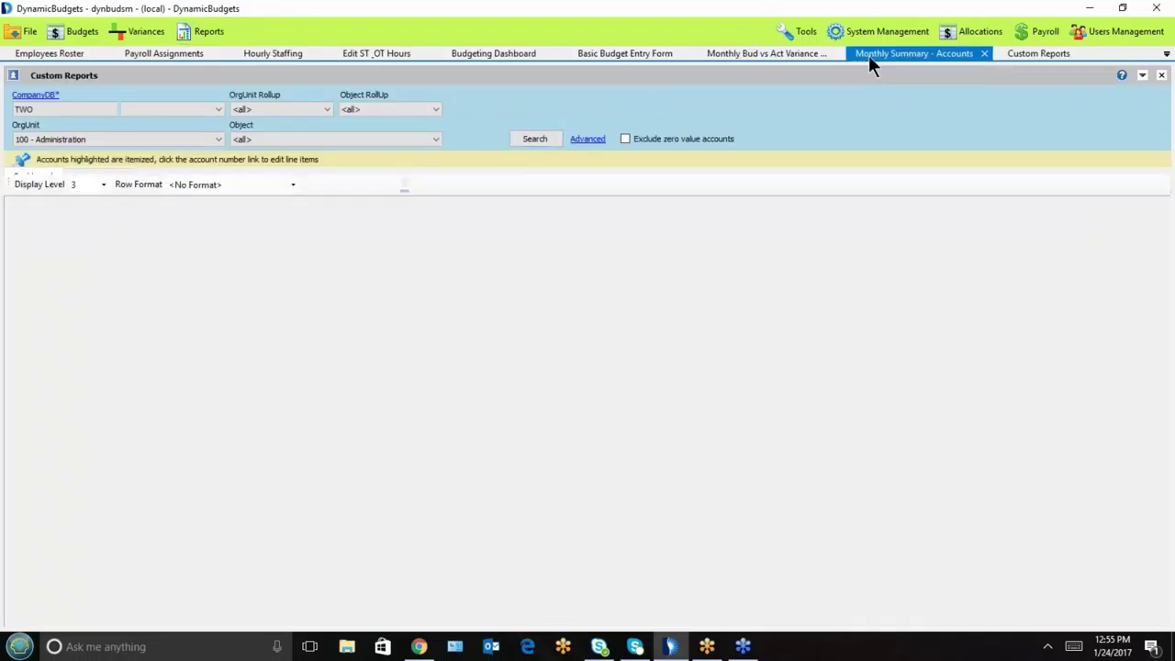
pyautogui.click(168, 110)
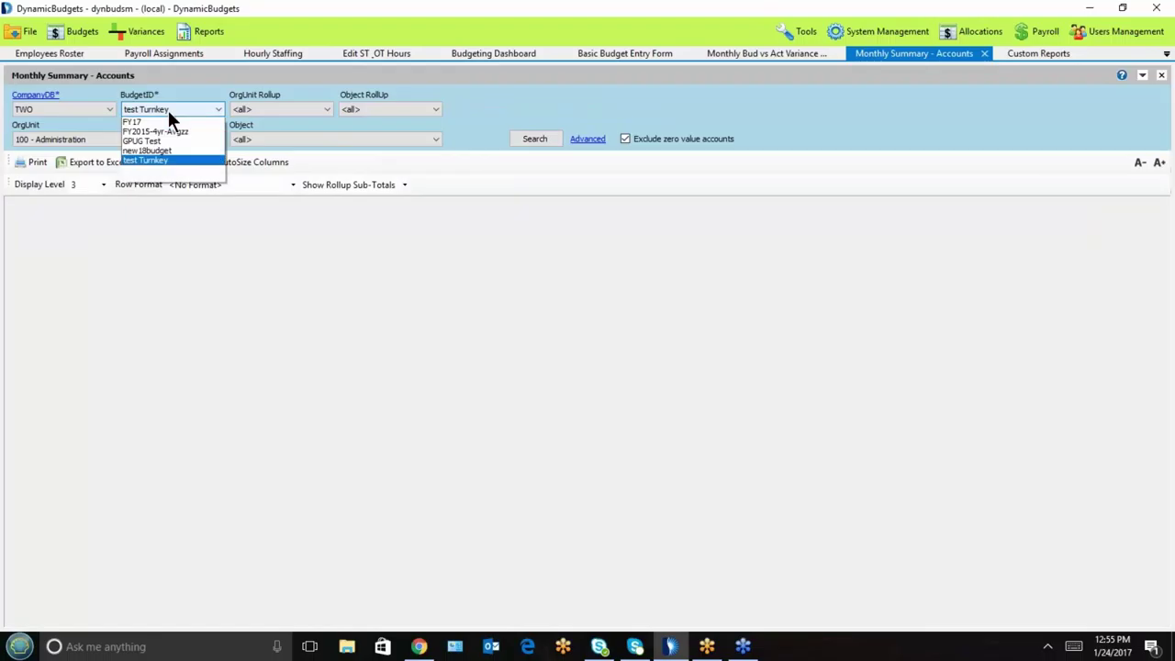
pyautogui.click(164, 132)
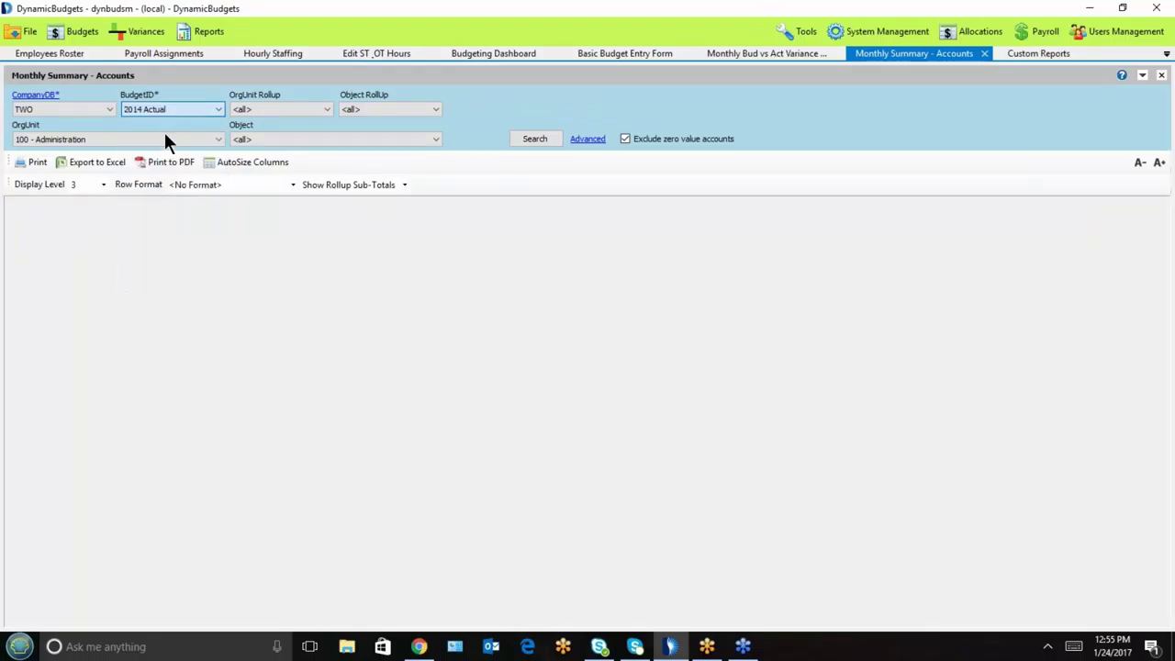
pyautogui.click(187, 139)
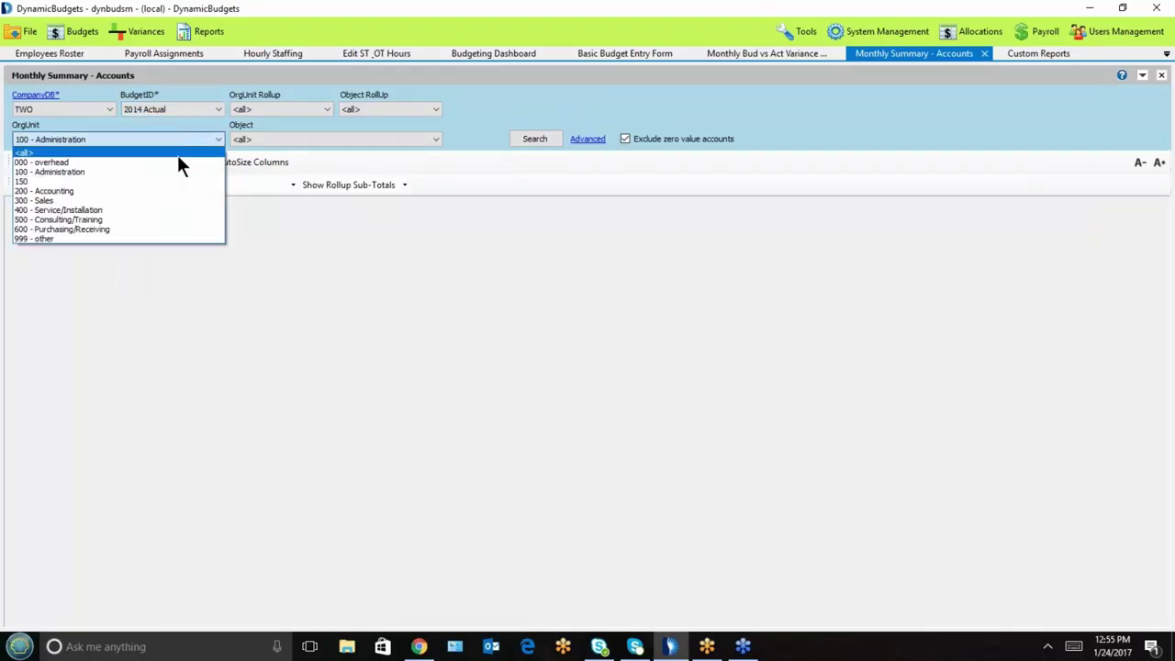
pyautogui.click(171, 170)
pyautogui.click(526, 141)
# Step: Apply the Dept Rollups row format to the monthly summary, and expand the Administration and 02 - Expense groups
pyautogui.click(292, 185)
pyautogui.click(206, 243)
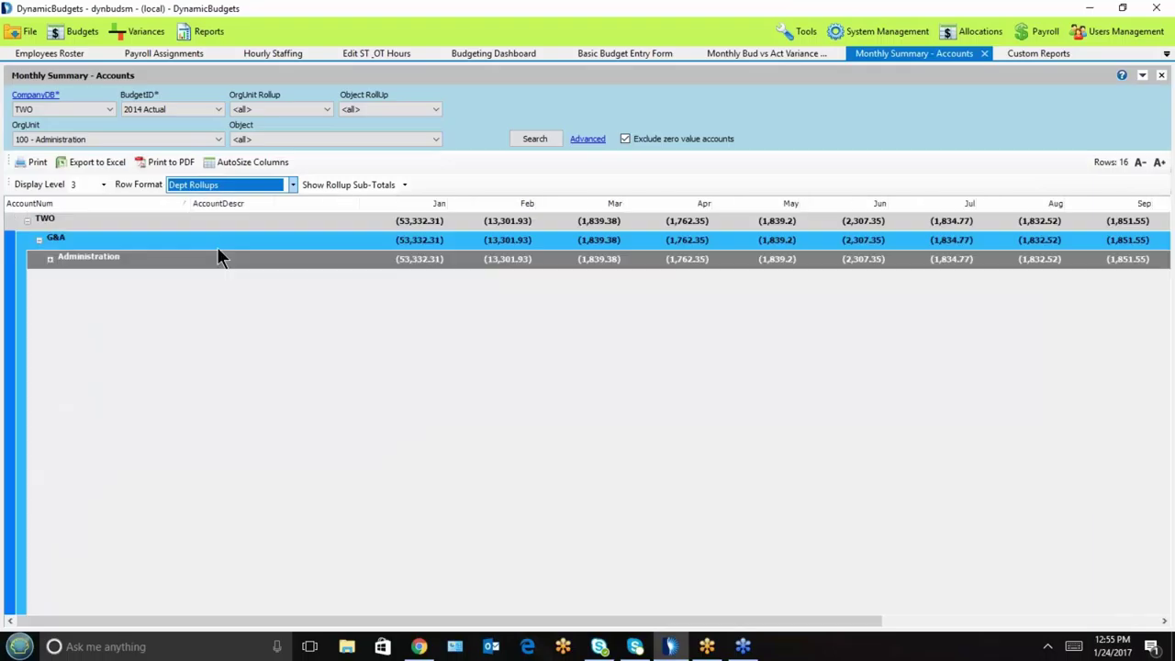
pyautogui.click(50, 260)
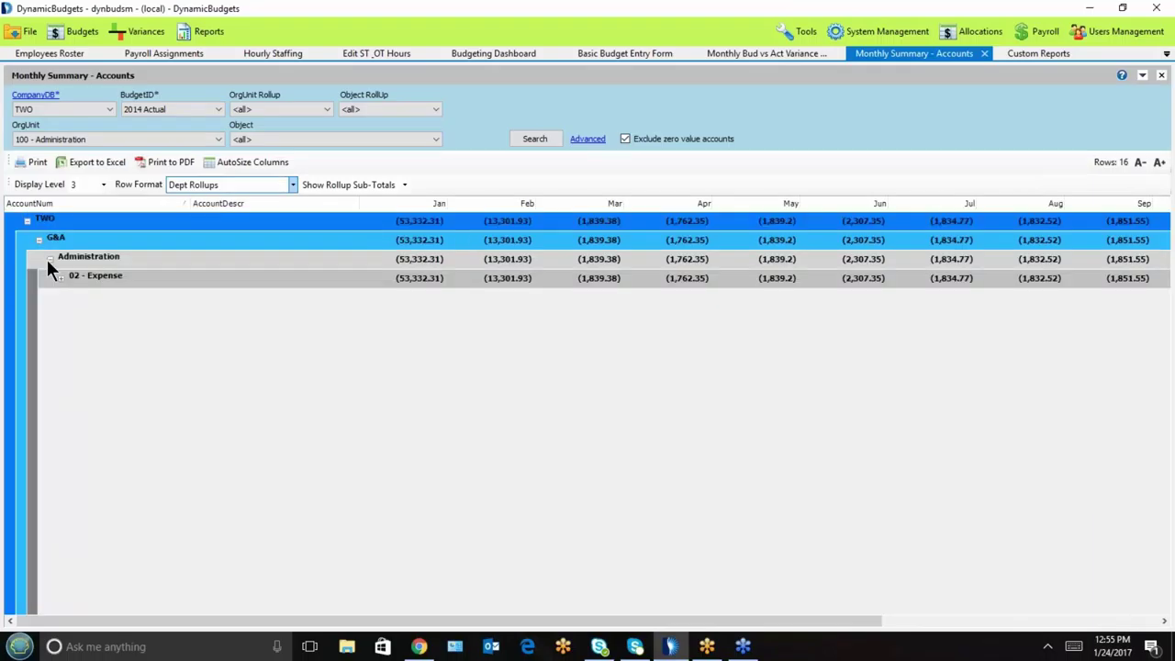
pyautogui.click(60, 277)
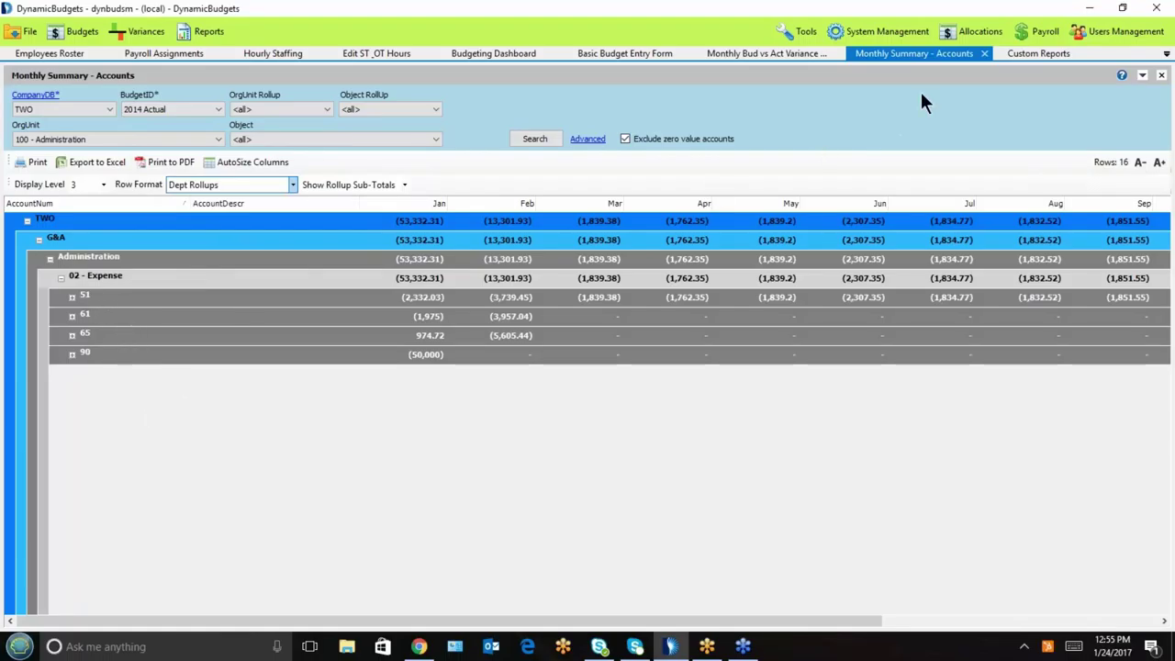
# Step: Open the Manage OrgUnits form and search for all org units of company TWO
pyautogui.click(897, 31)
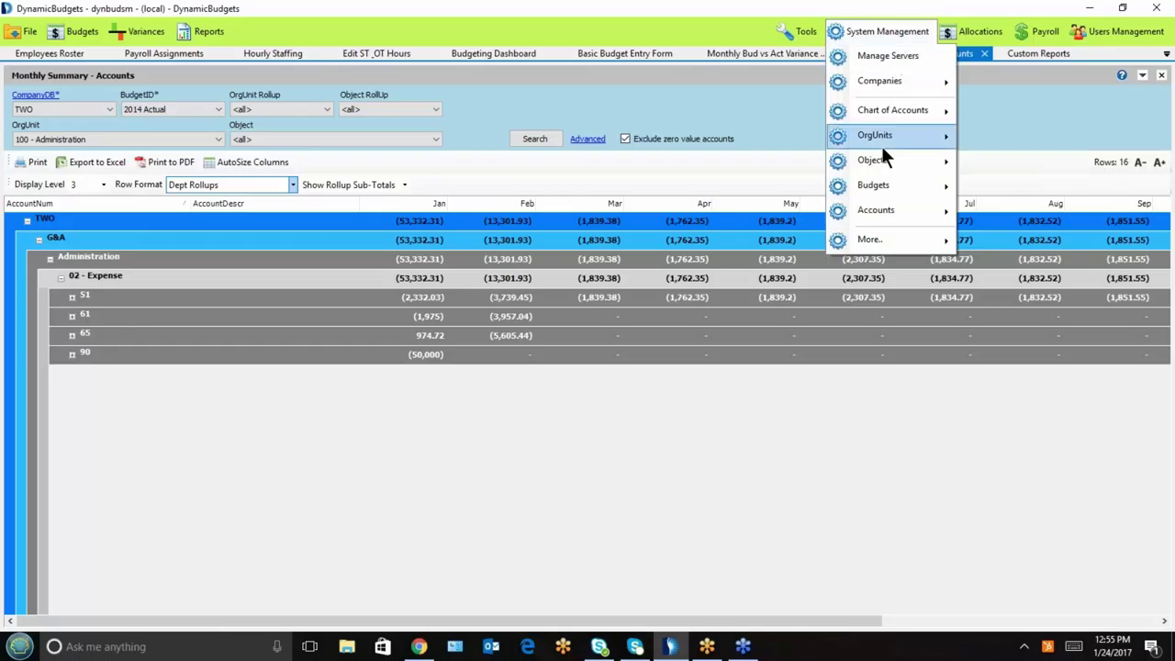
pyautogui.moveTo(888, 134)
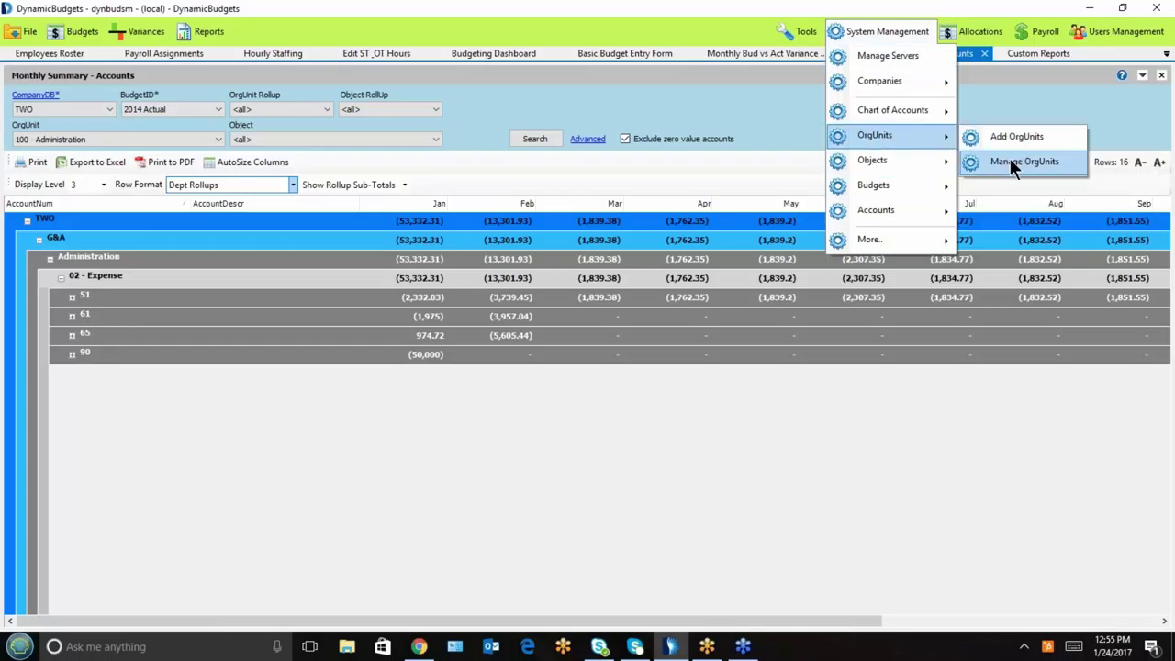
pyautogui.click(1009, 161)
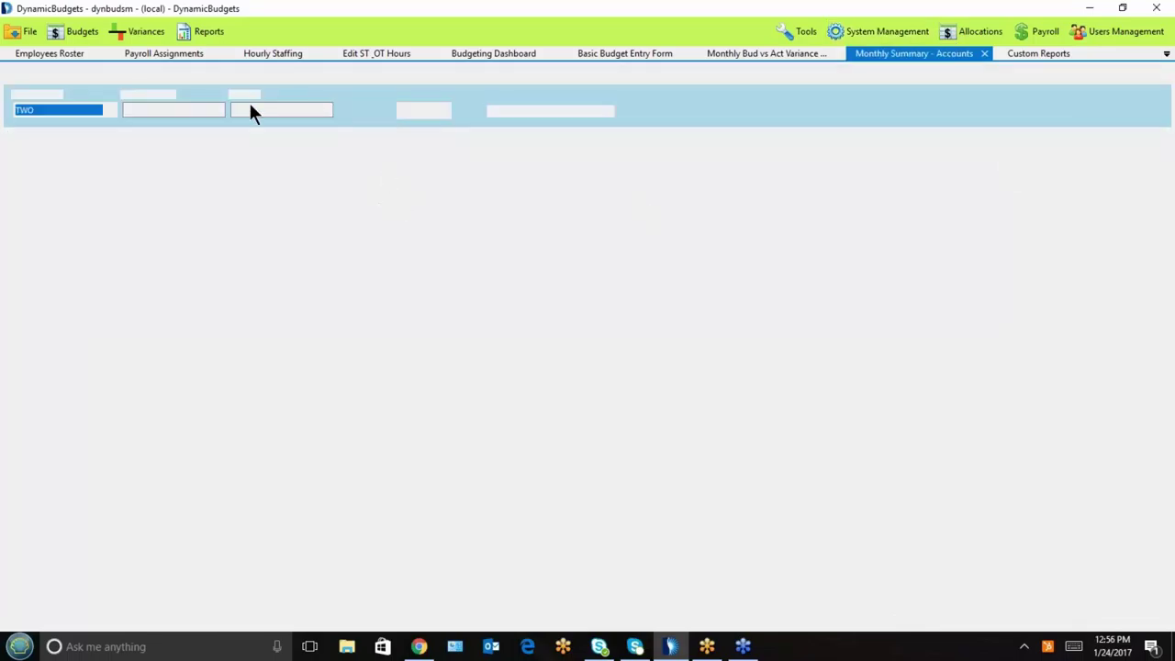
pyautogui.click(437, 112)
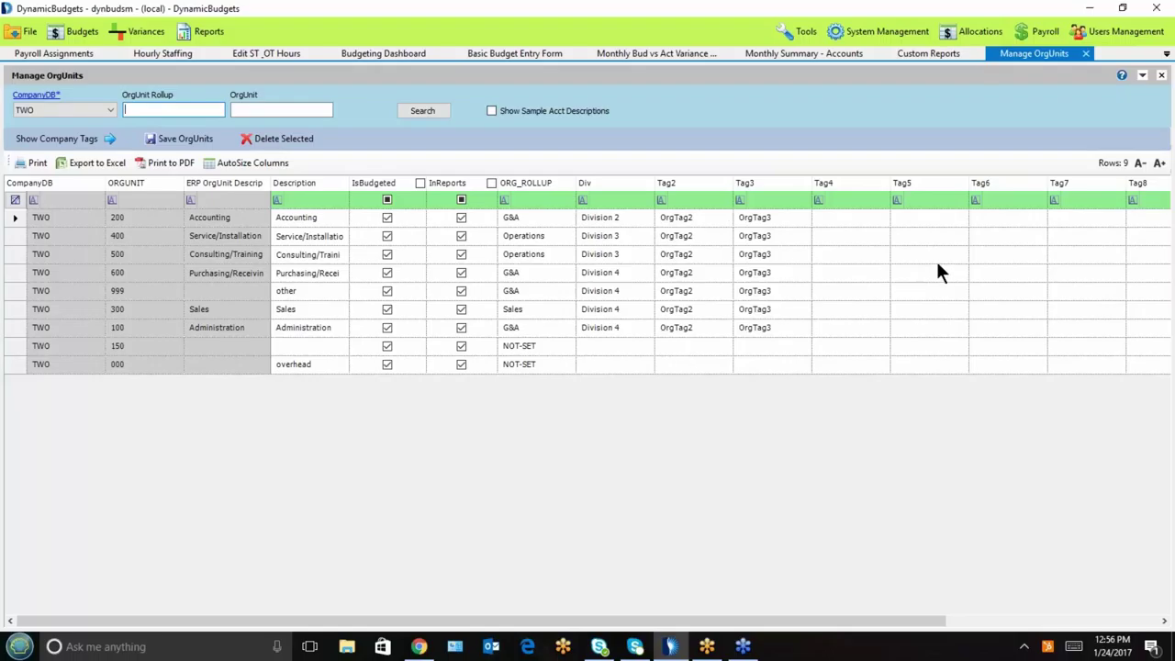
# Step: Open the Define Row Formats form and load the Dept Rollups format
pyautogui.click(876, 27)
pyautogui.moveTo(880, 212)
pyautogui.moveTo(875, 237)
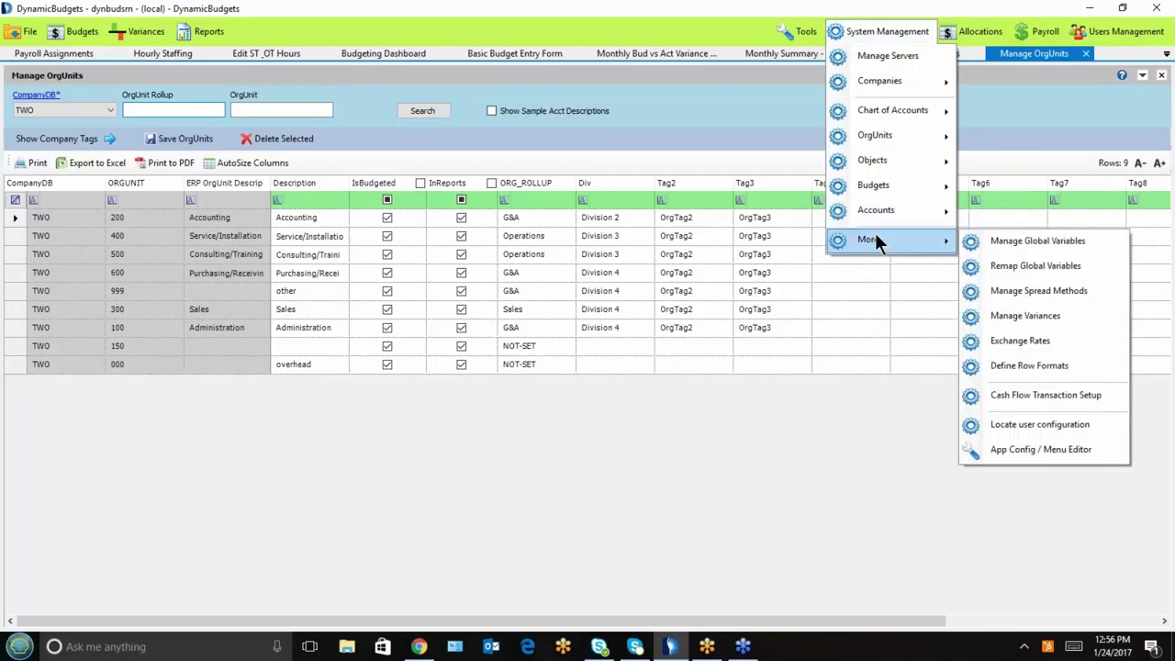
pyautogui.click(1064, 365)
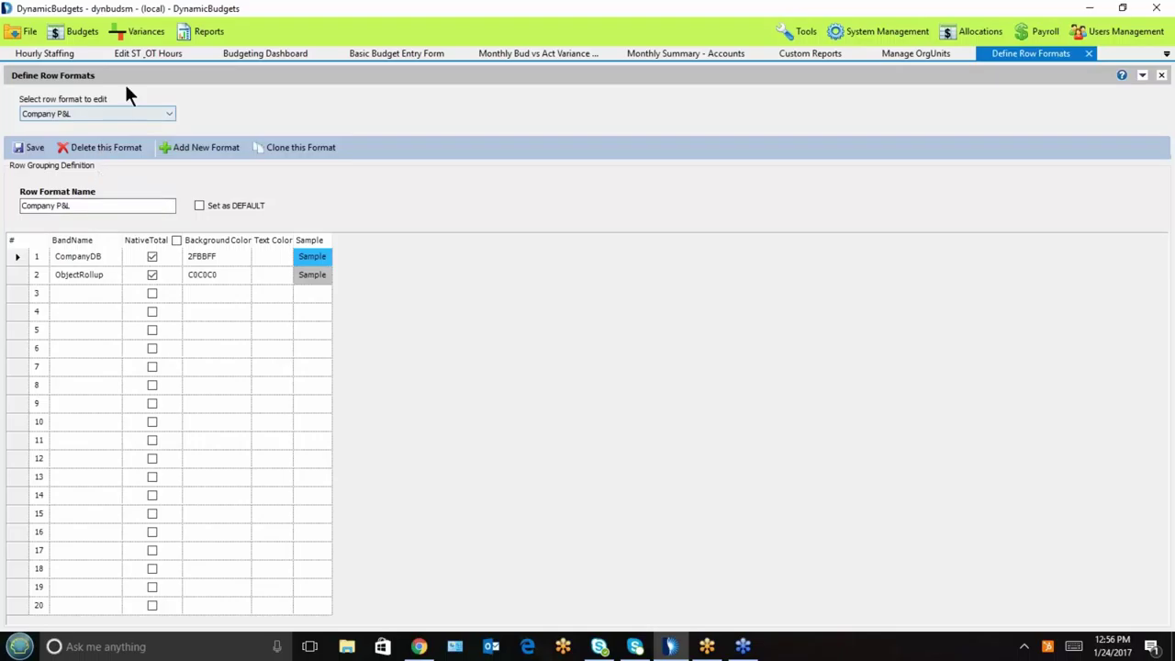
pyautogui.click(127, 111)
pyautogui.click(117, 153)
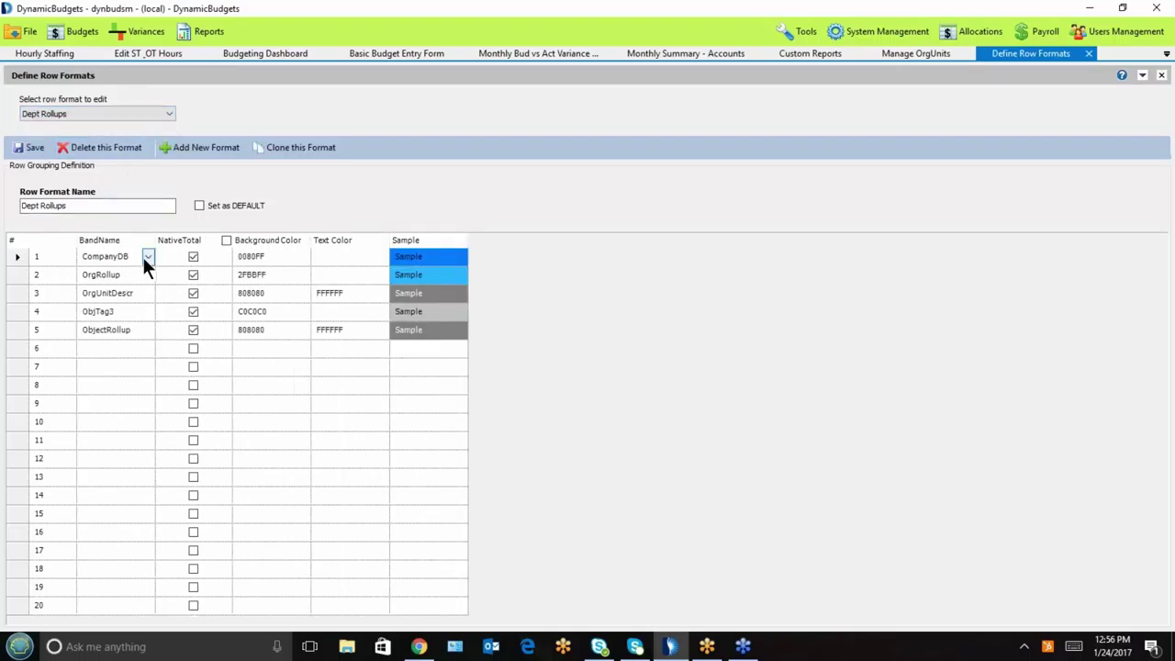
# Step: Review the band names available for row 1 of the format, and close the form discarding any changes
pyautogui.click(120, 256)
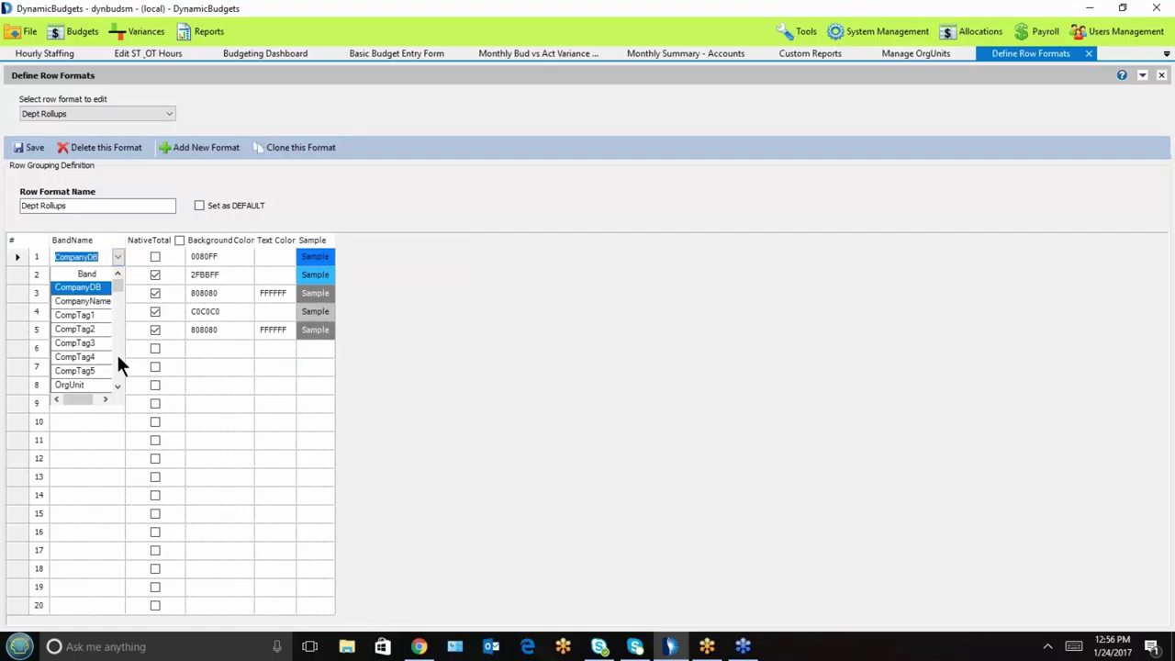
pyautogui.scroll(-3, 119, 358)
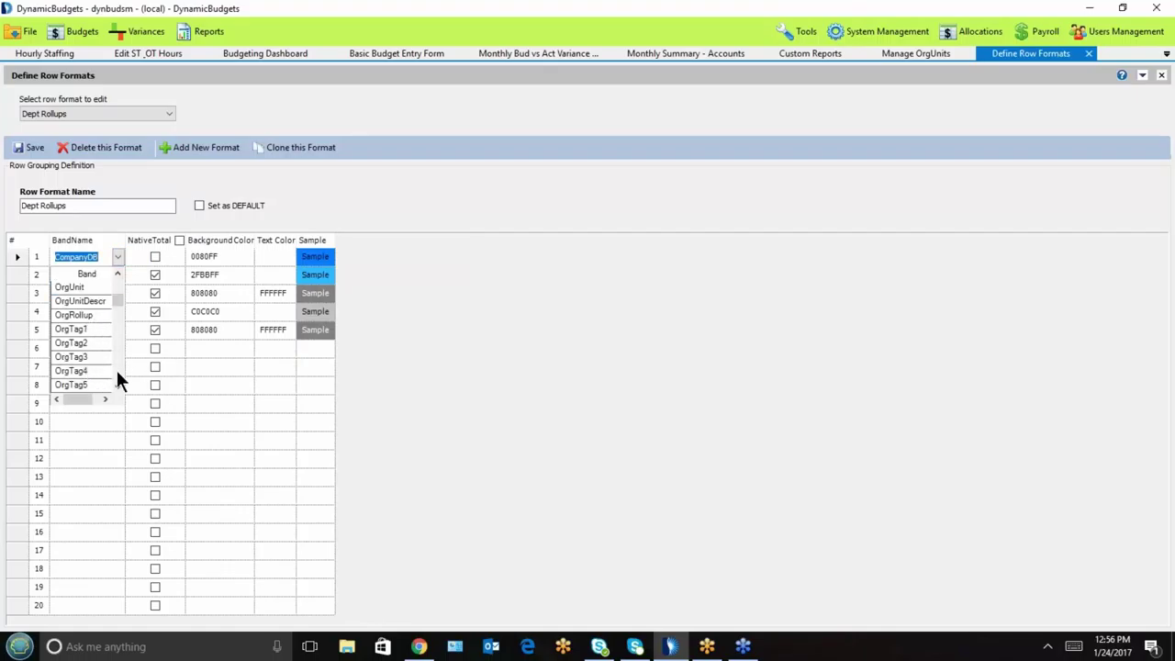
pyautogui.scroll(-3, 116, 356)
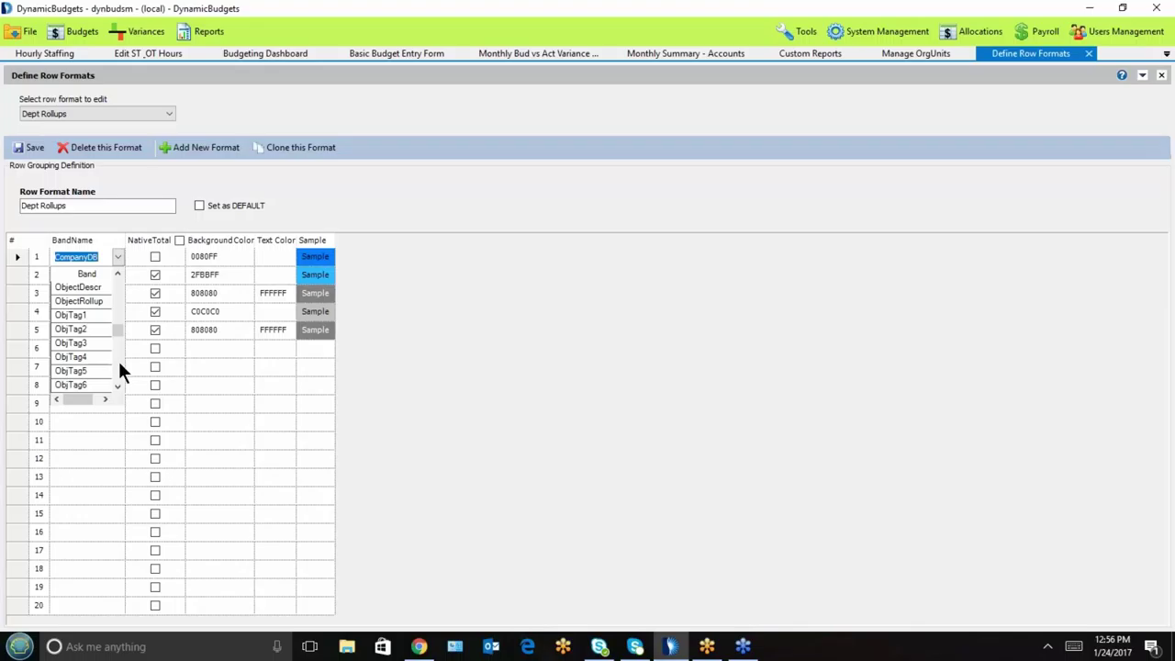
pyautogui.scroll(-2, 120, 363)
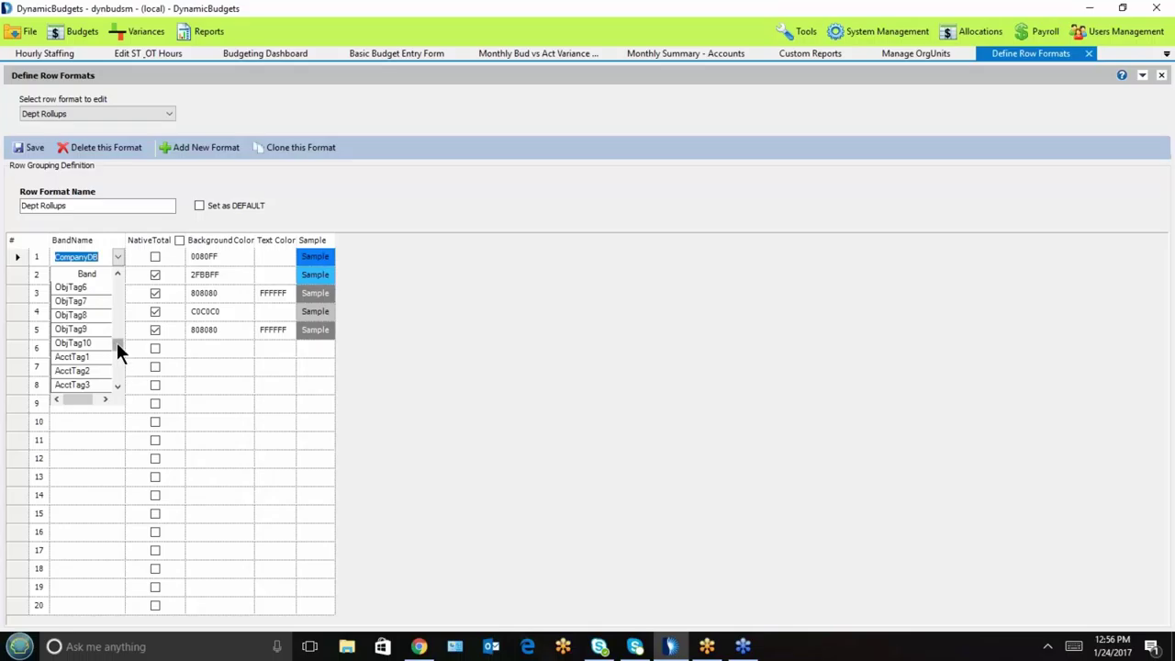
pyautogui.scroll(-3, 112, 360)
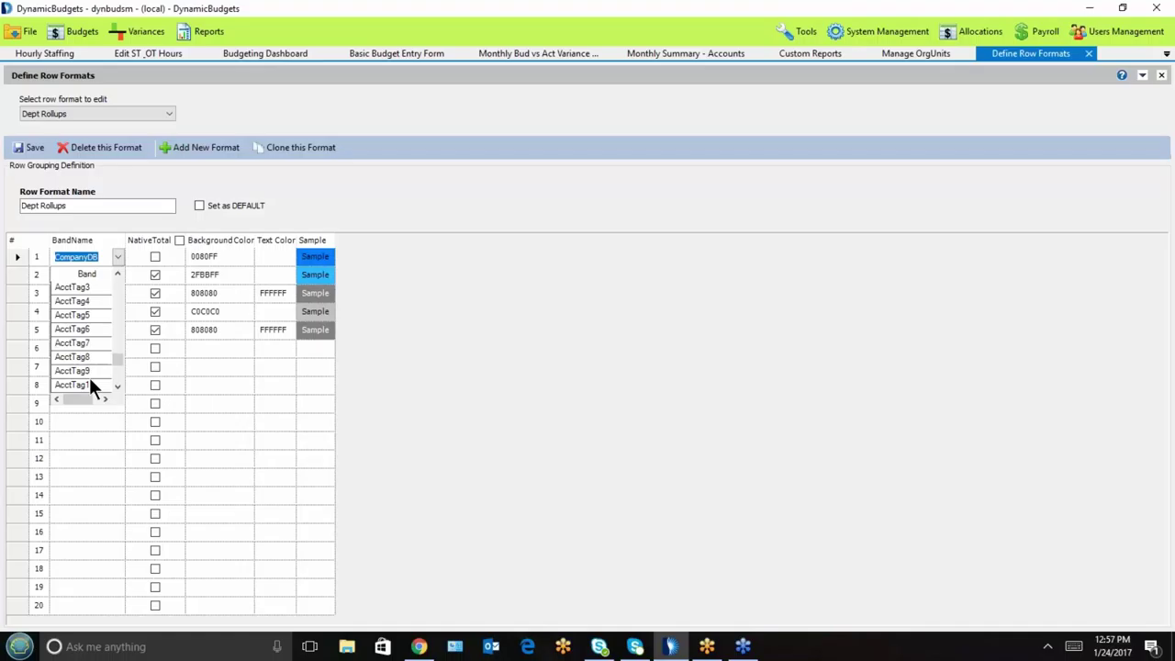
pyautogui.click(268, 431)
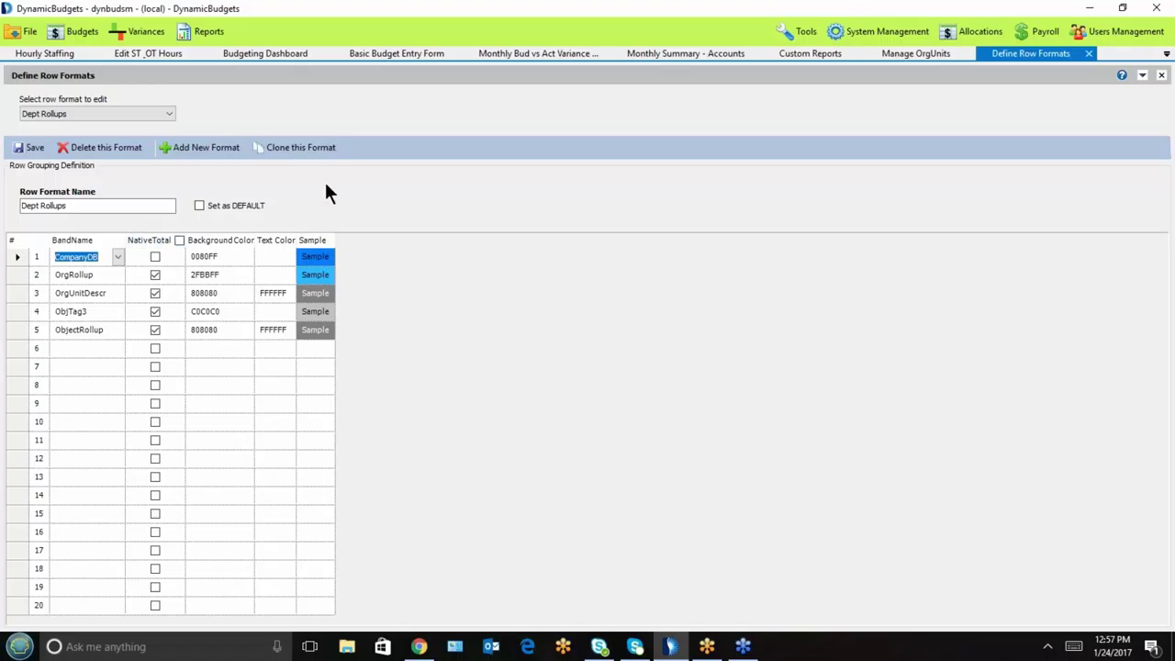
pyautogui.click(1161, 76)
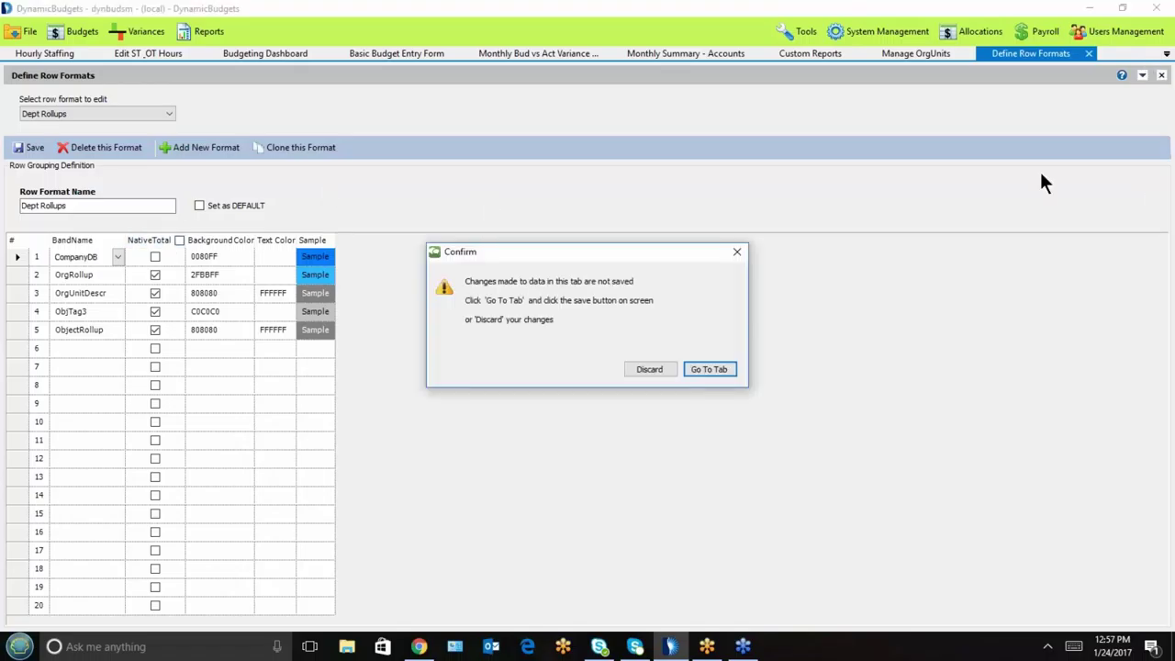
pyautogui.click(650, 370)
pyautogui.click(650, 376)
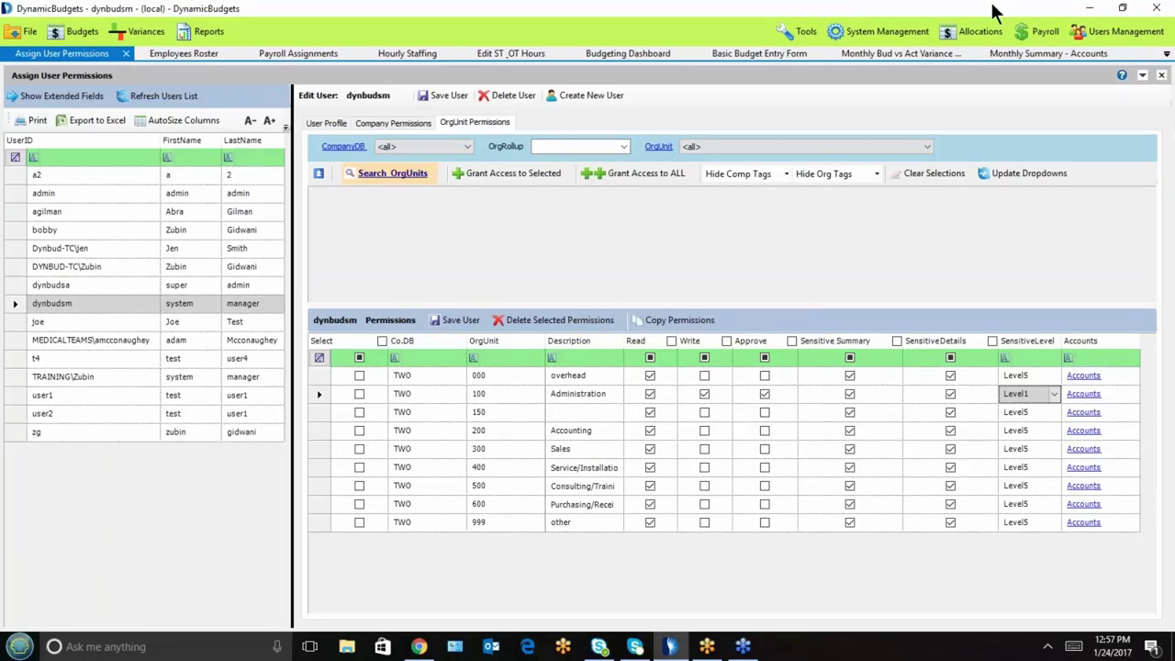
# Step: Open the By Amounts - Variable allocation form and load the rent2013 allocation
pyautogui.click(968, 33)
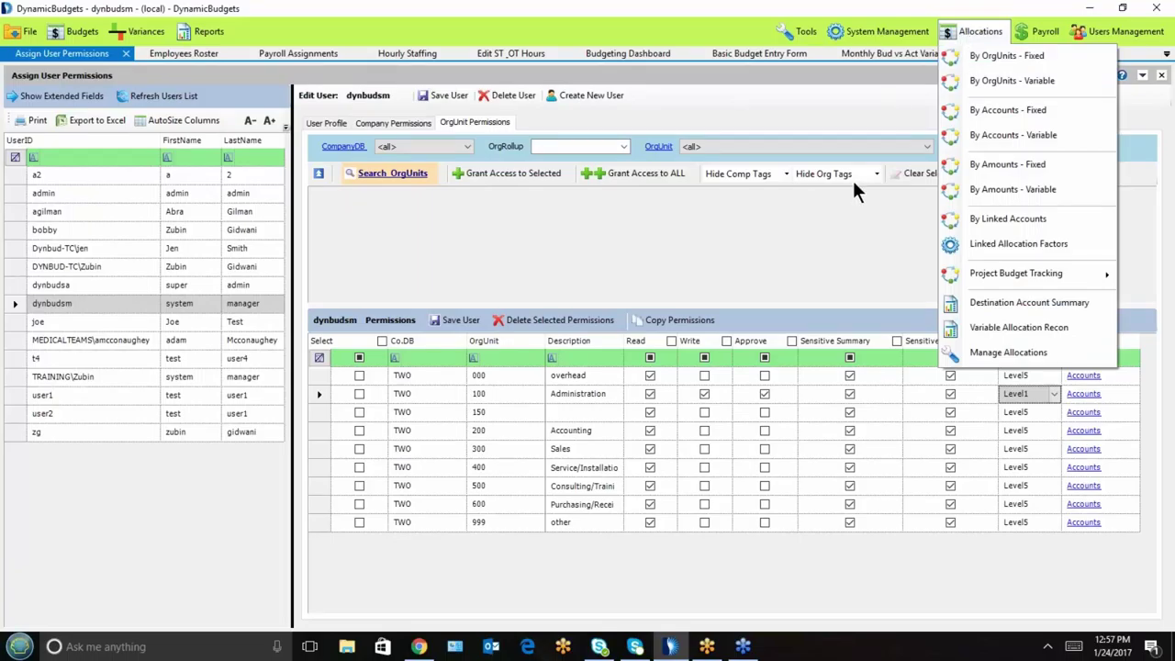
pyautogui.click(1008, 190)
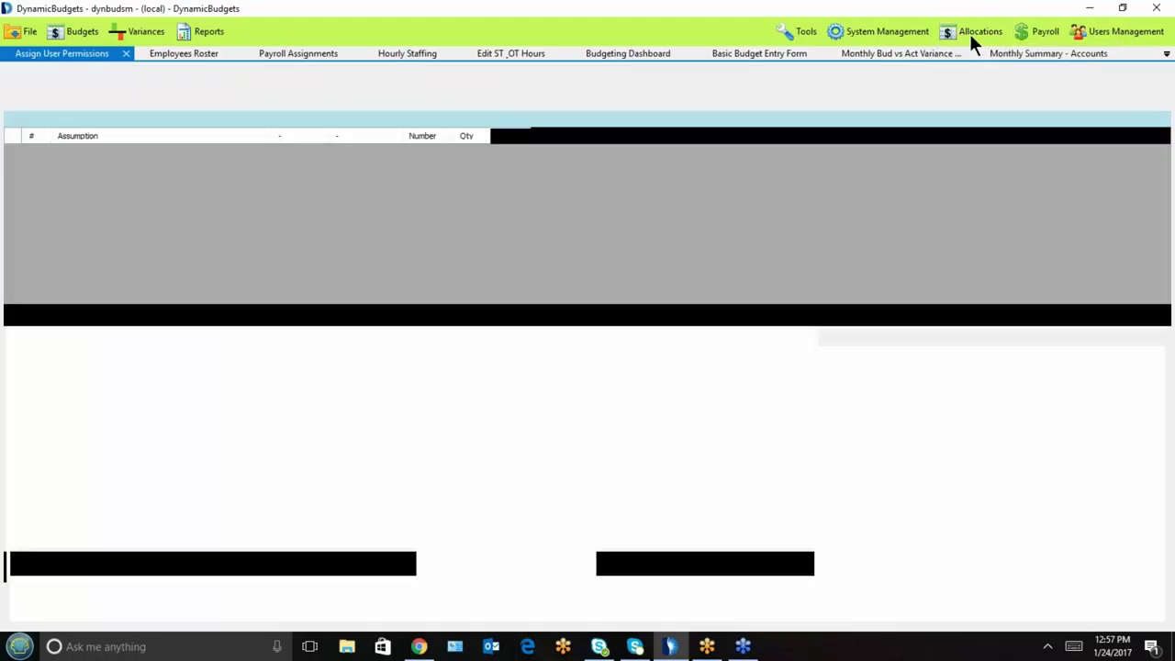
pyautogui.click(968, 30)
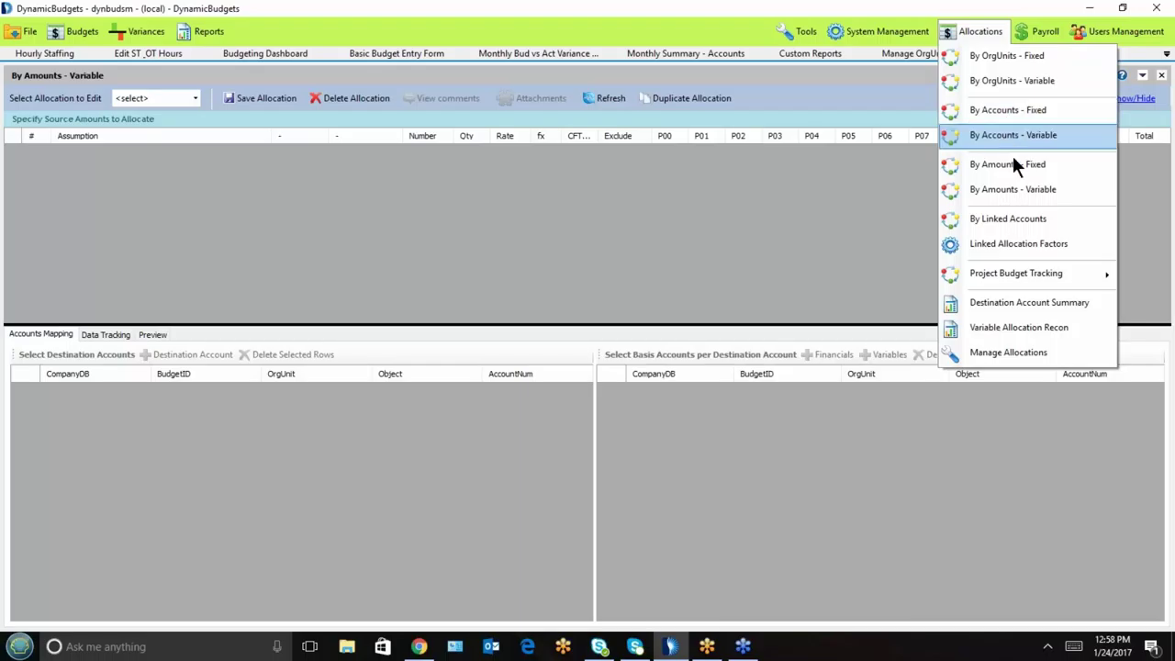
pyautogui.click(1002, 191)
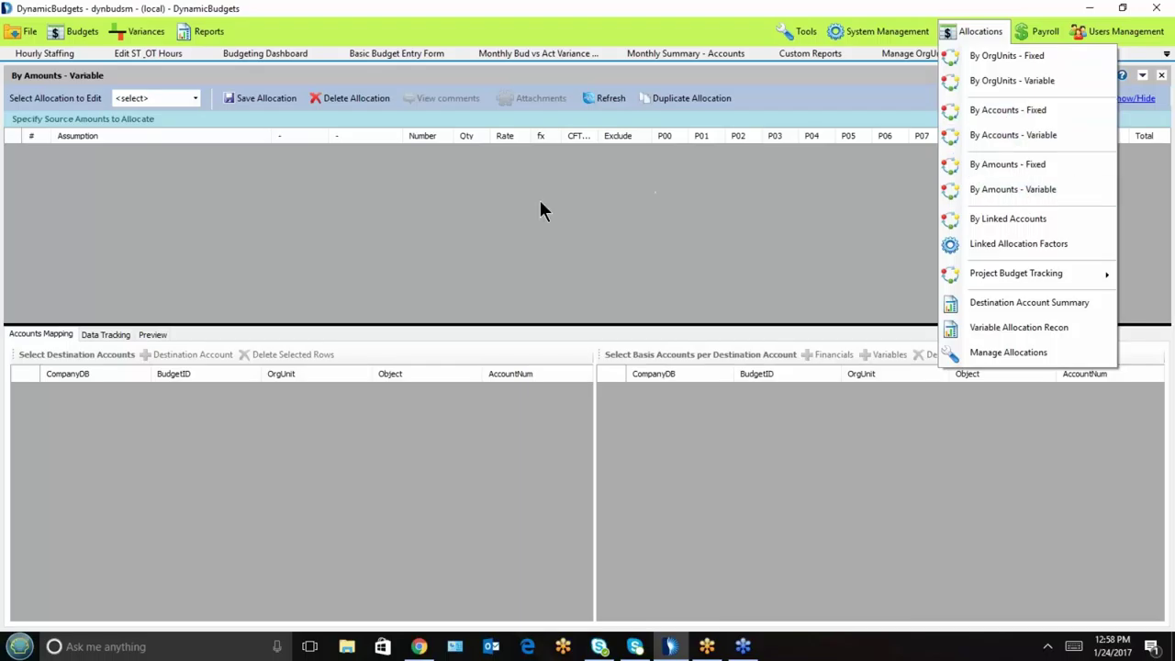
pyautogui.click(185, 100)
pyautogui.click(166, 133)
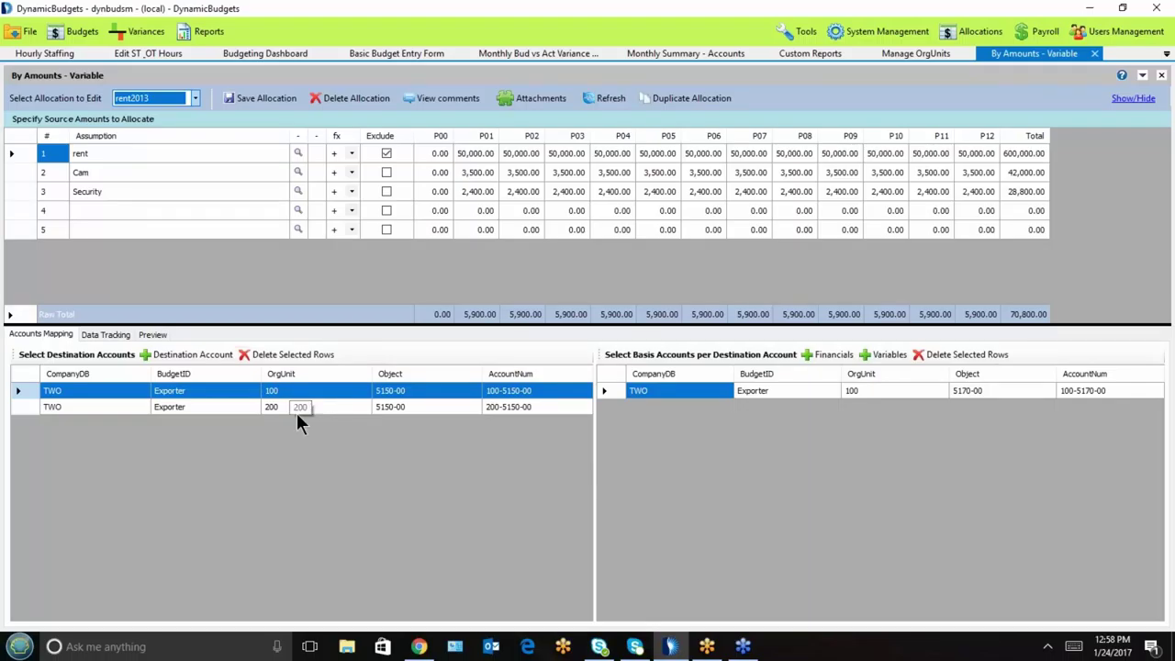
# Step: Search the financial basis accounts for 2014 Actual and org unit 100, select 100-5100-00 through 100-5170-00, and close without adding them
pyautogui.click(846, 388)
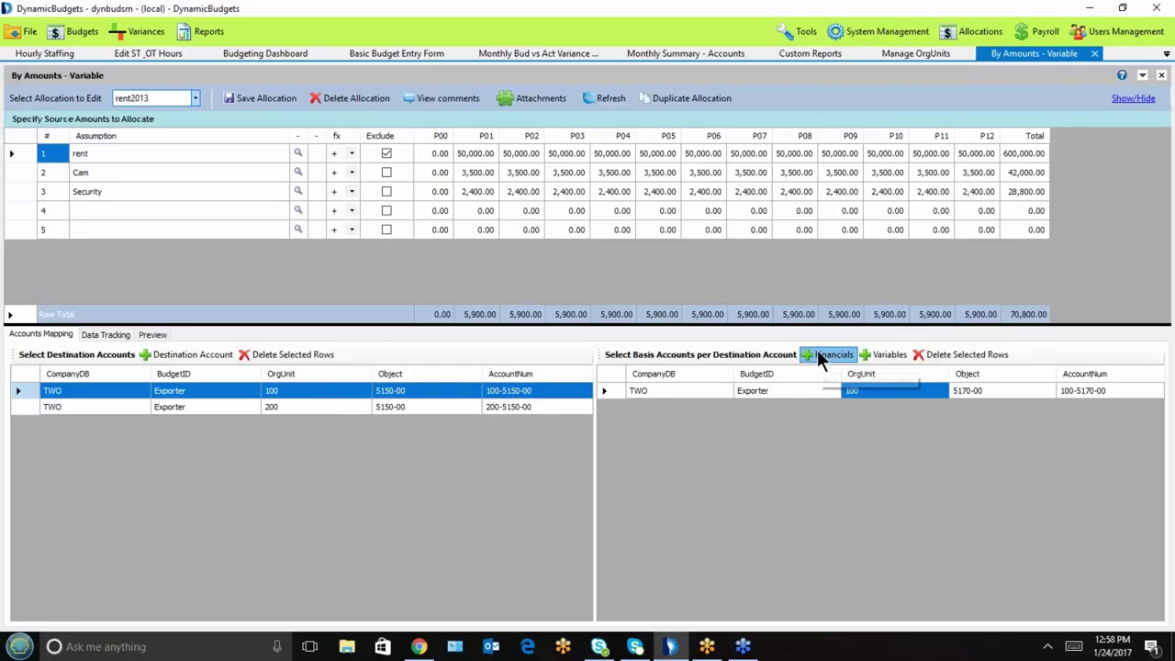
pyautogui.click(818, 355)
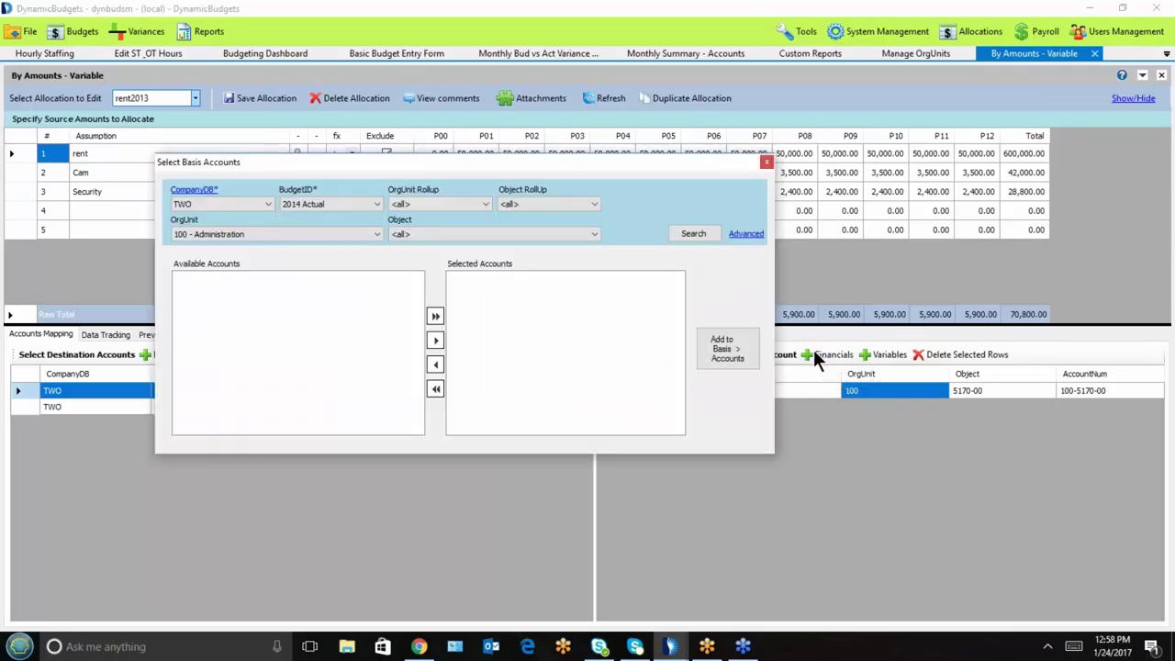
pyautogui.click(707, 234)
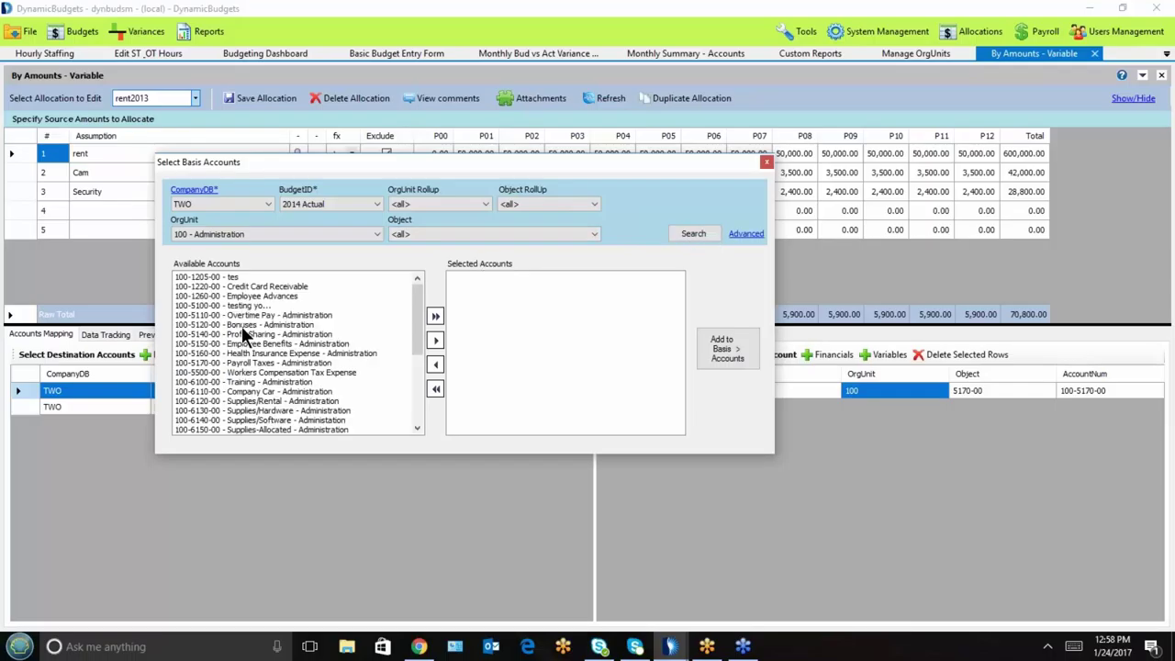
pyautogui.moveTo(245, 303); pyautogui.dragTo(243, 363)
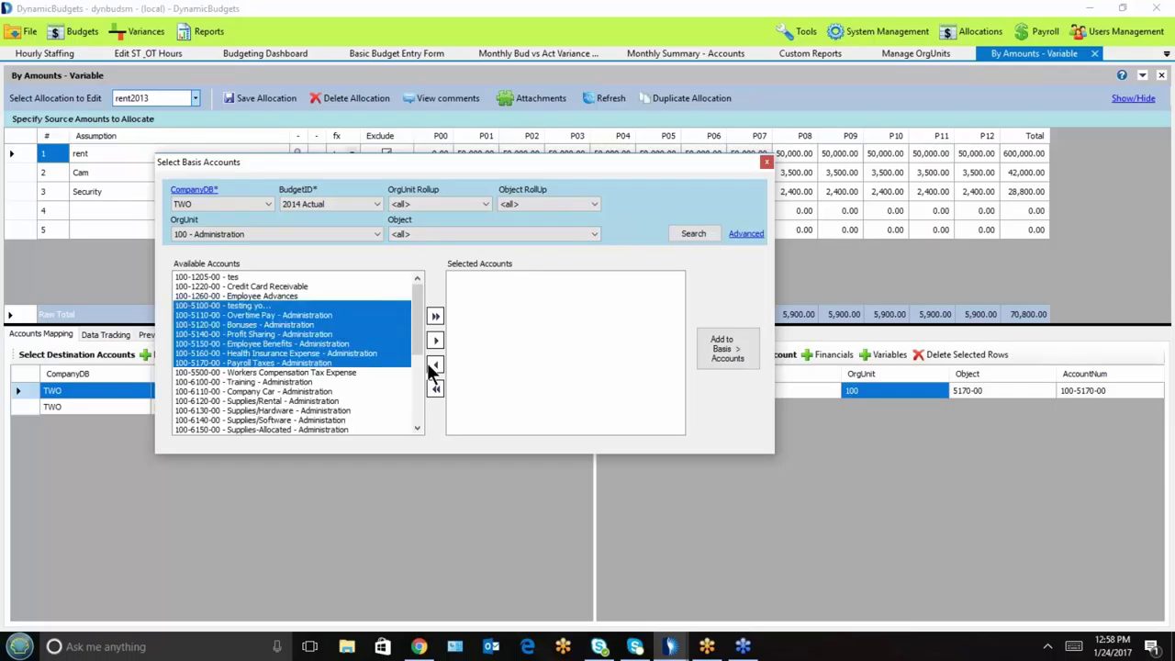
pyautogui.click(765, 162)
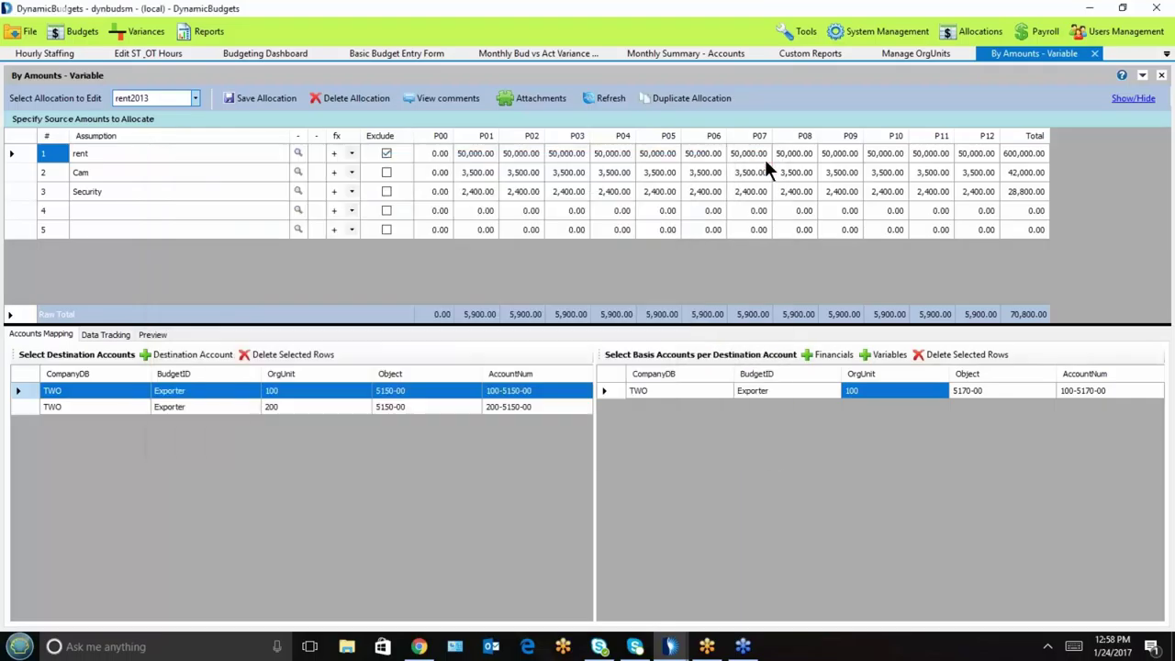
# Step: Search the global variables for company TWO, select Headcount - 100, and close the selection window without adding it as a basis
pyautogui.click(886, 355)
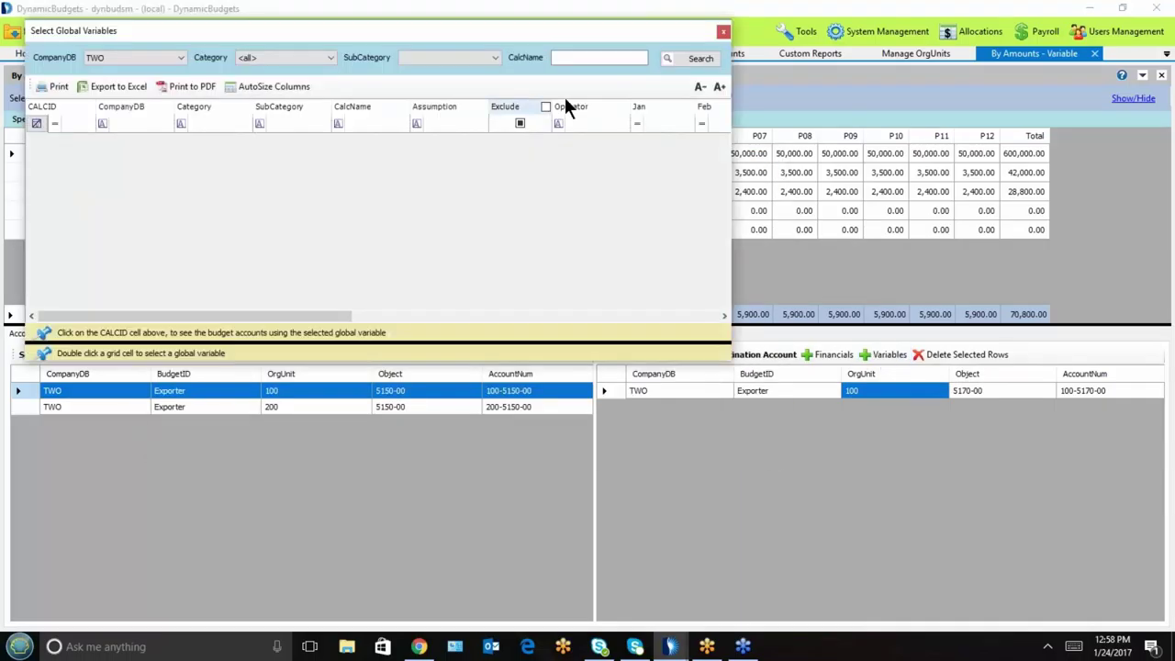
pyautogui.click(673, 58)
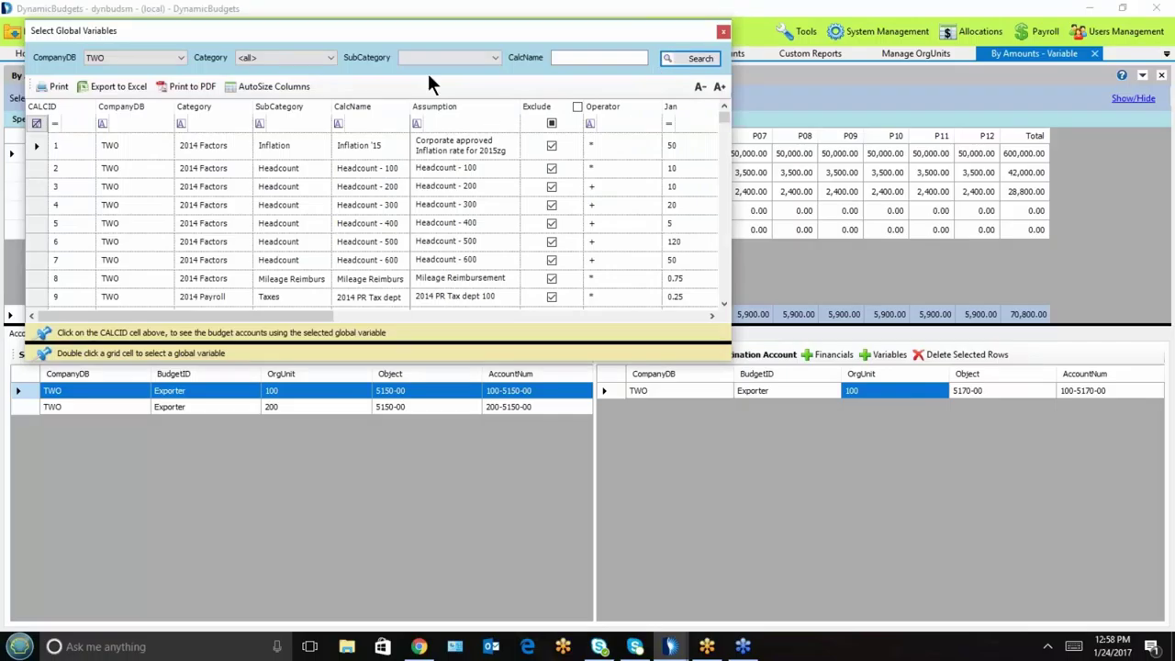
pyautogui.click(272, 164)
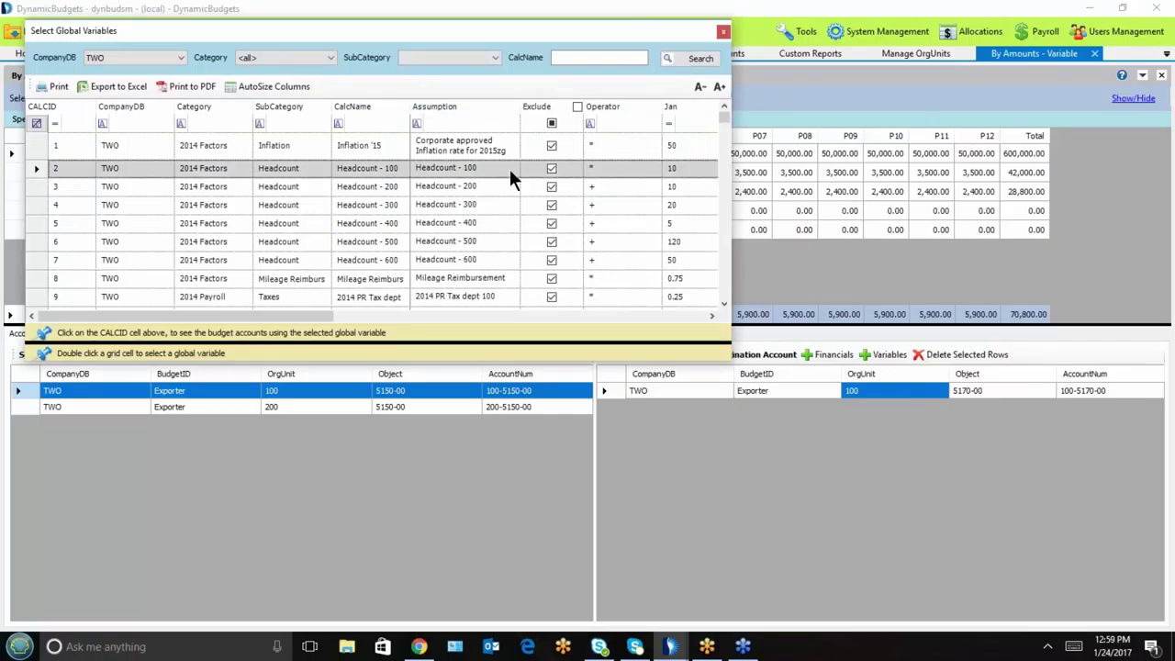
pyautogui.click(725, 30)
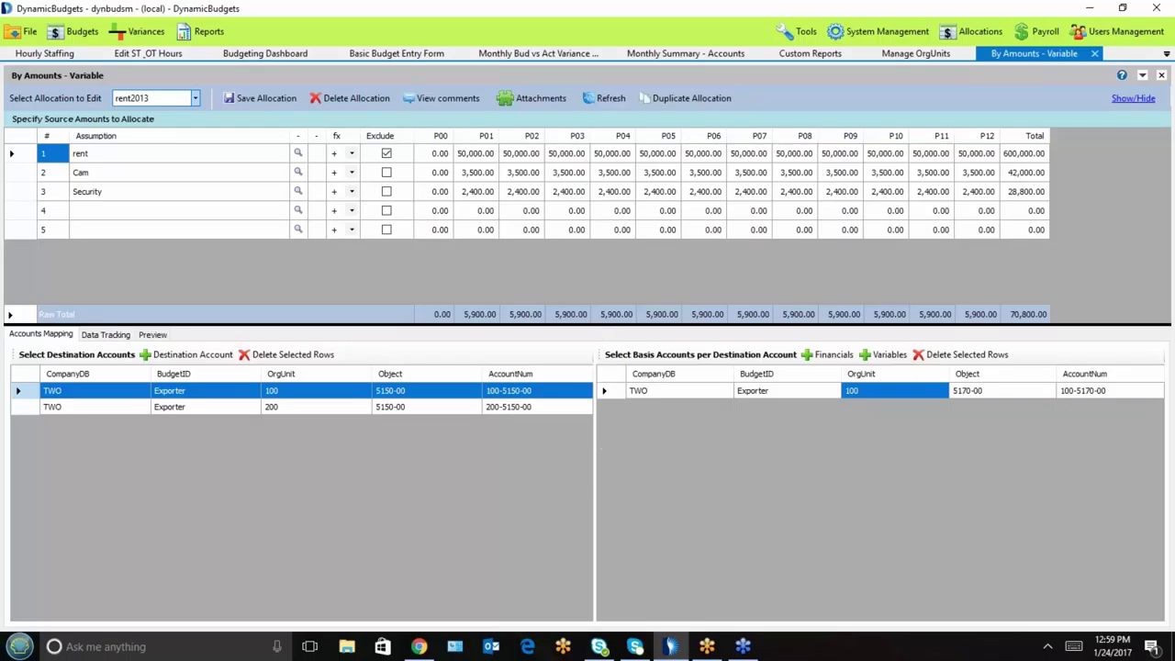
# Step: Duplicate the rent2013 allocation as "rent 2017", mapping the Exporter source budget to the FY17 destination budget
pyautogui.click(696, 98)
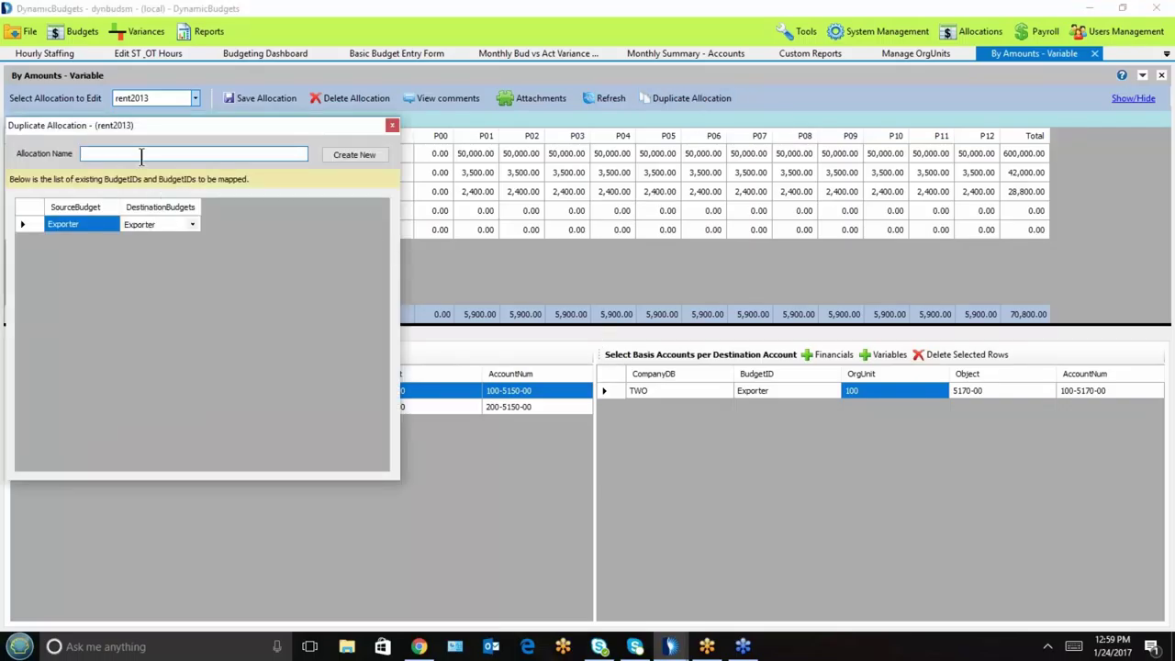
pyautogui.click(195, 223)
pyautogui.click(192, 224)
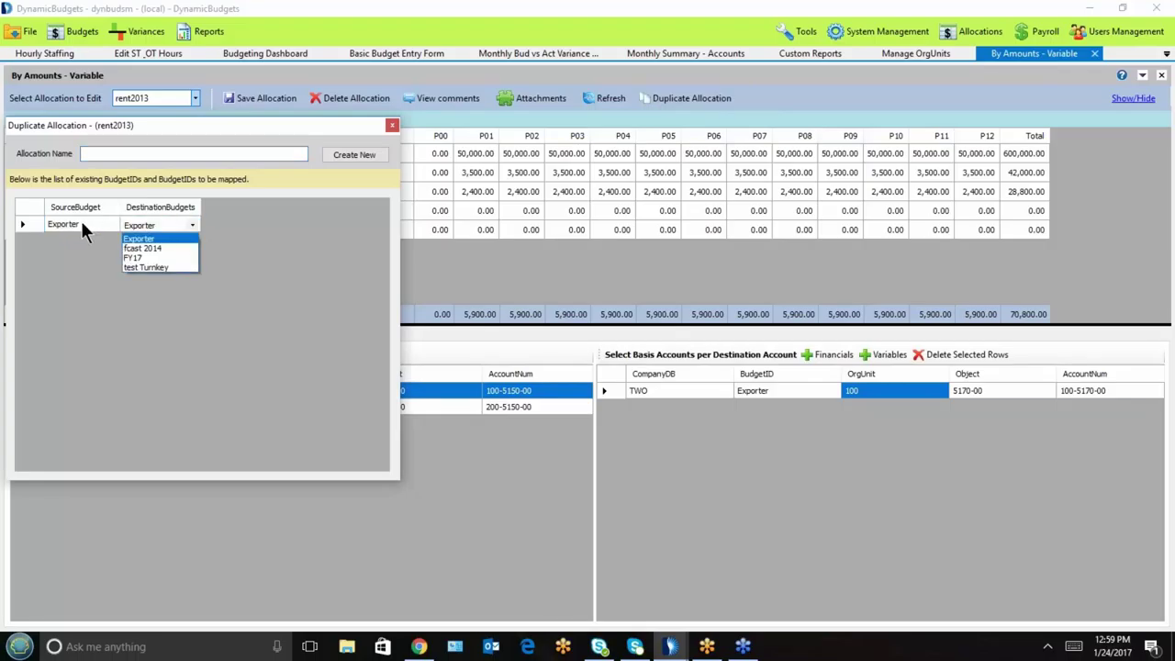
pyautogui.click(162, 258)
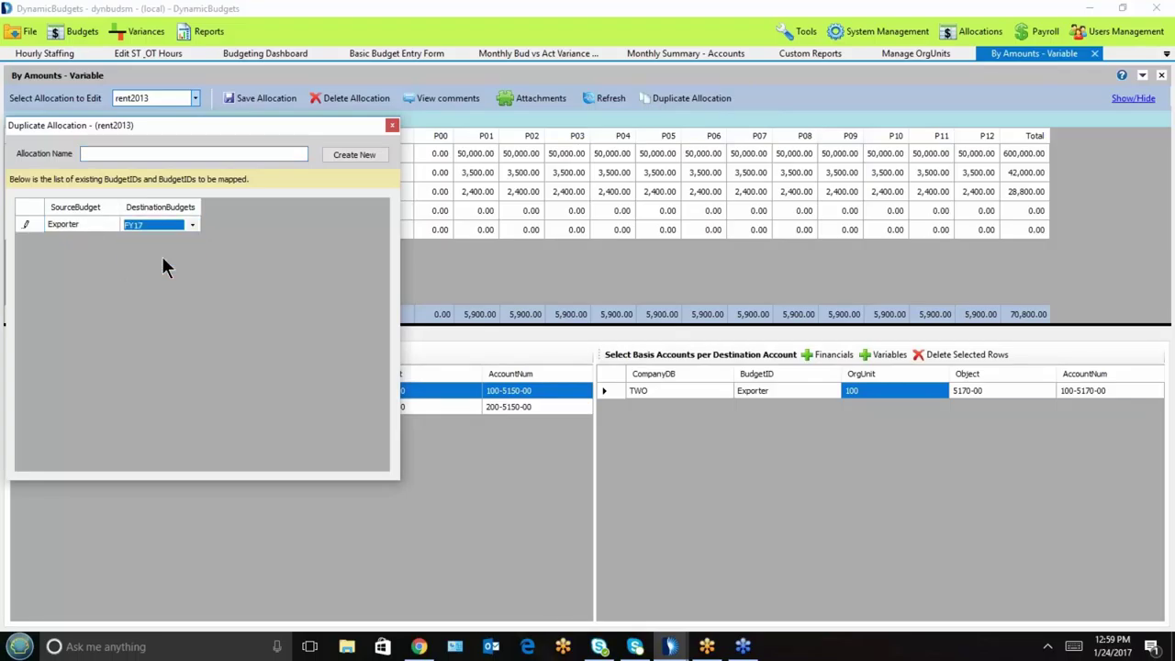
pyautogui.click(123, 154)
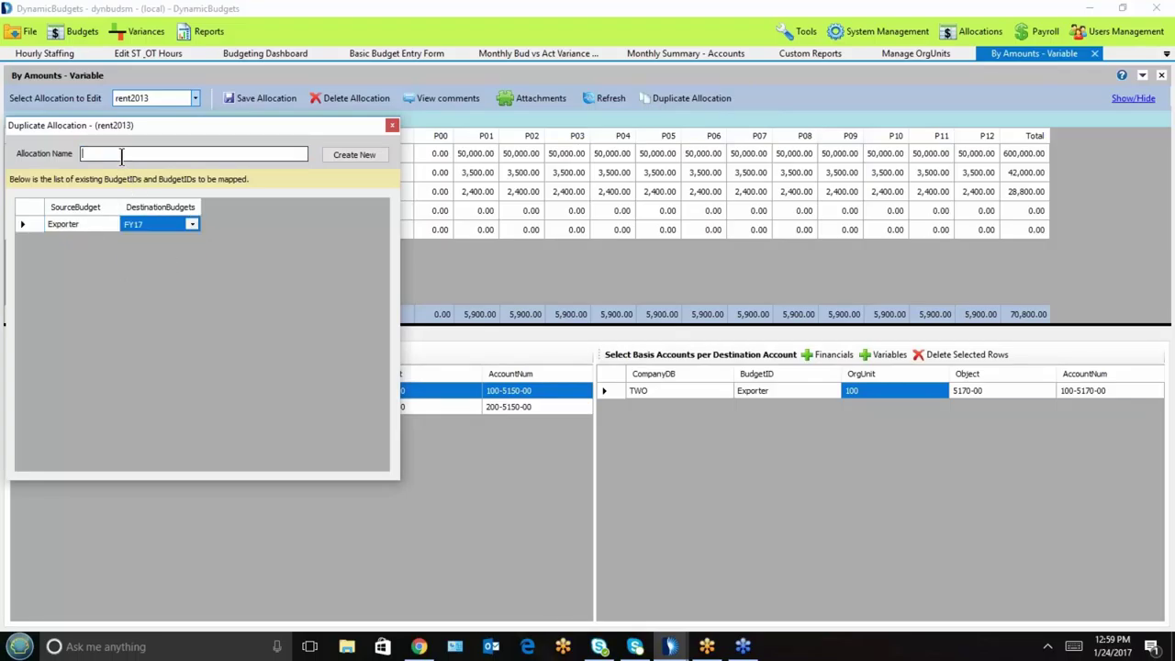
pyautogui.write('rent')
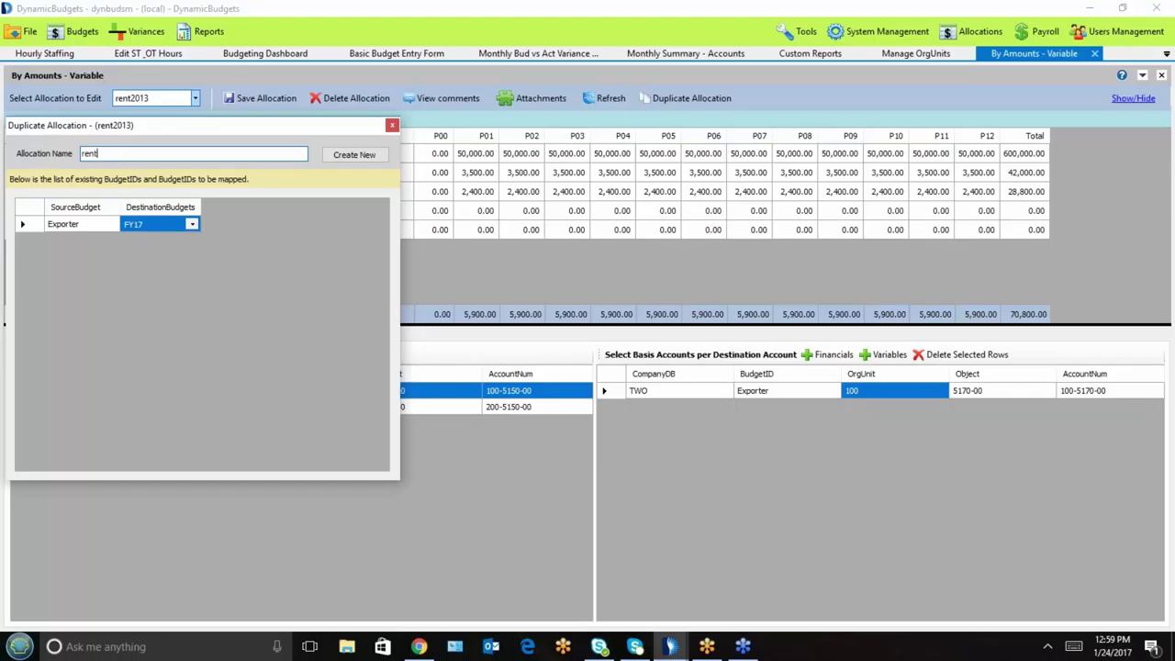
pyautogui.write(' 2017')
pyautogui.click(362, 152)
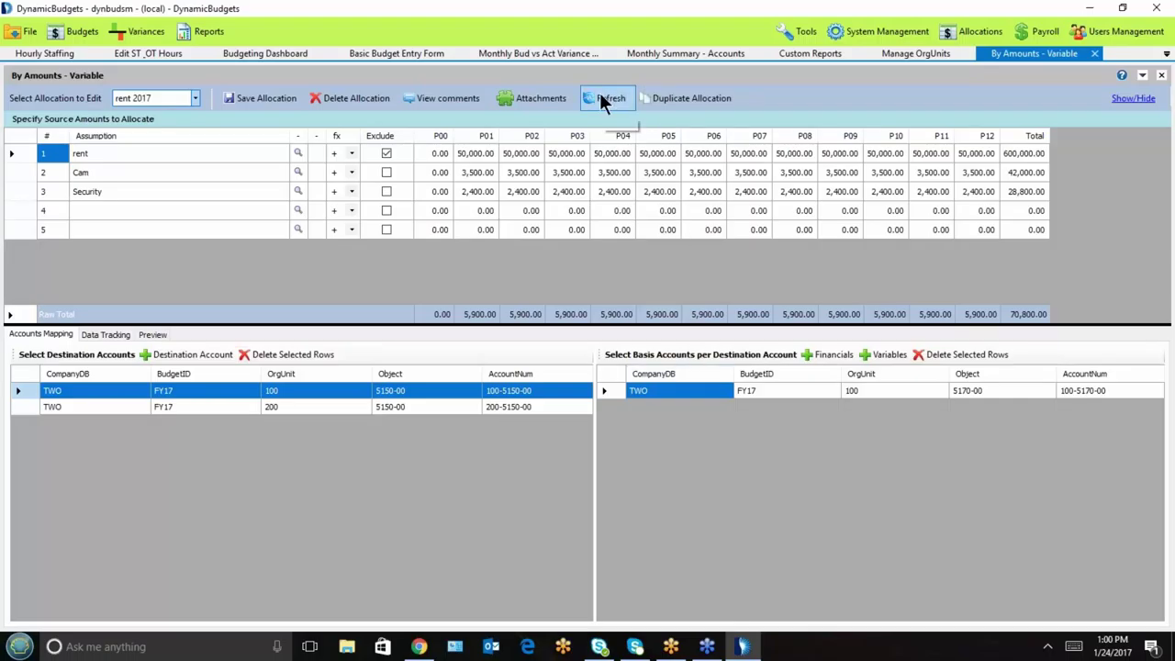
# Step: Increase the height of the Cam assumption row in the rent 2017 allocation and select its text
pyautogui.click(978, 33)
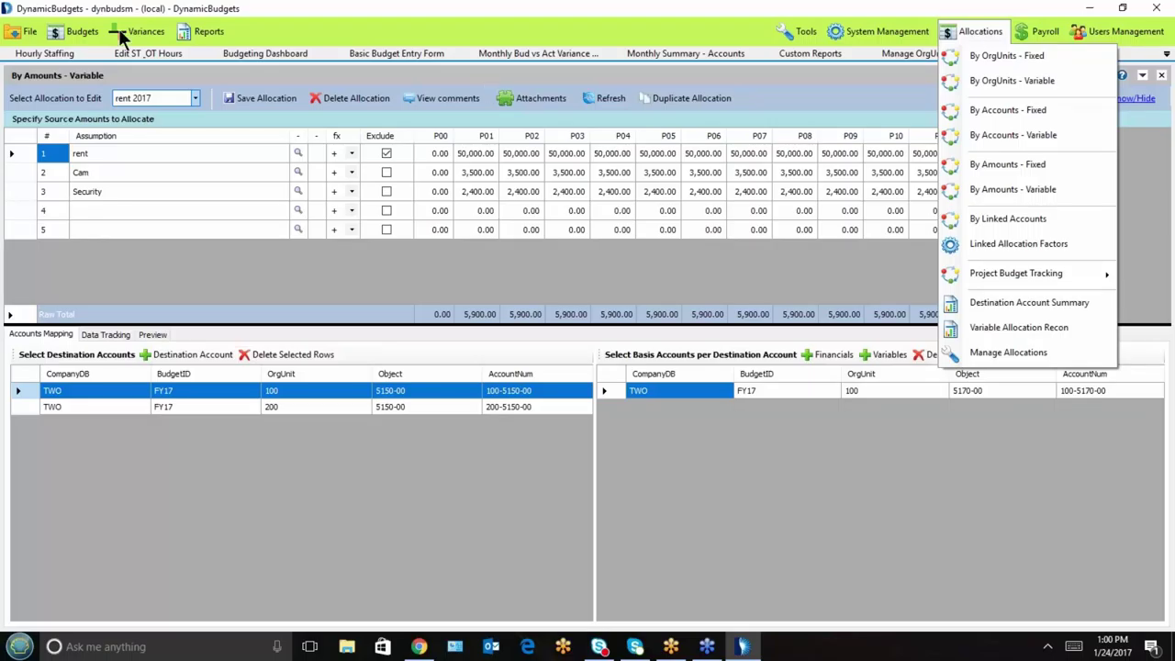
pyautogui.click(109, 306)
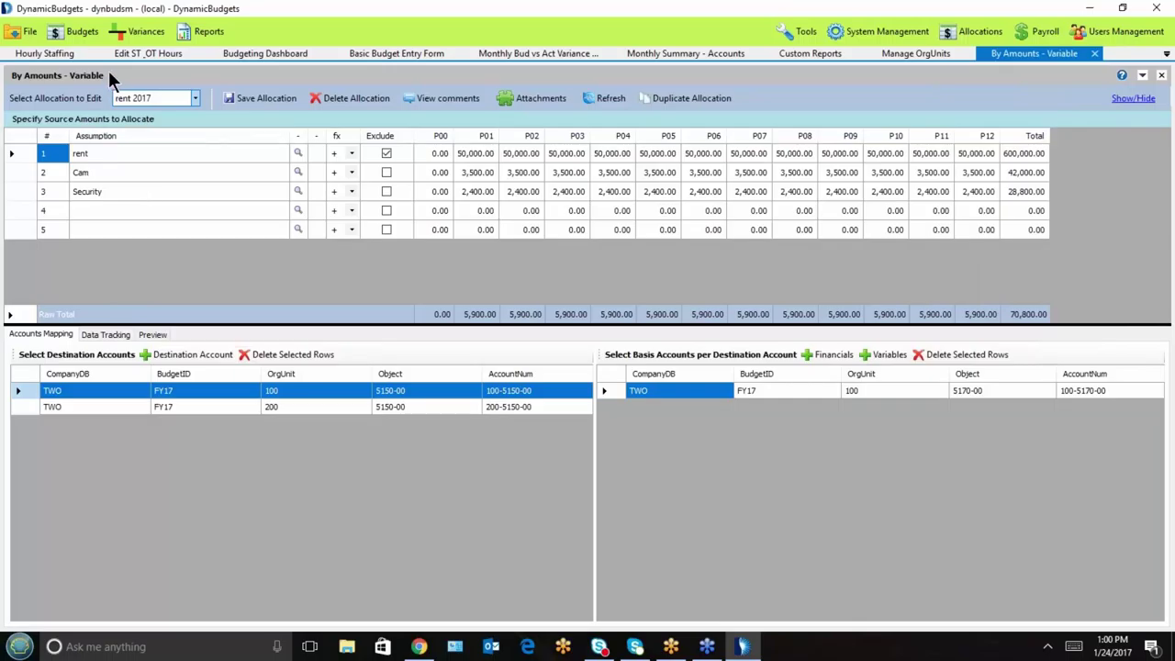
pyautogui.click(111, 178)
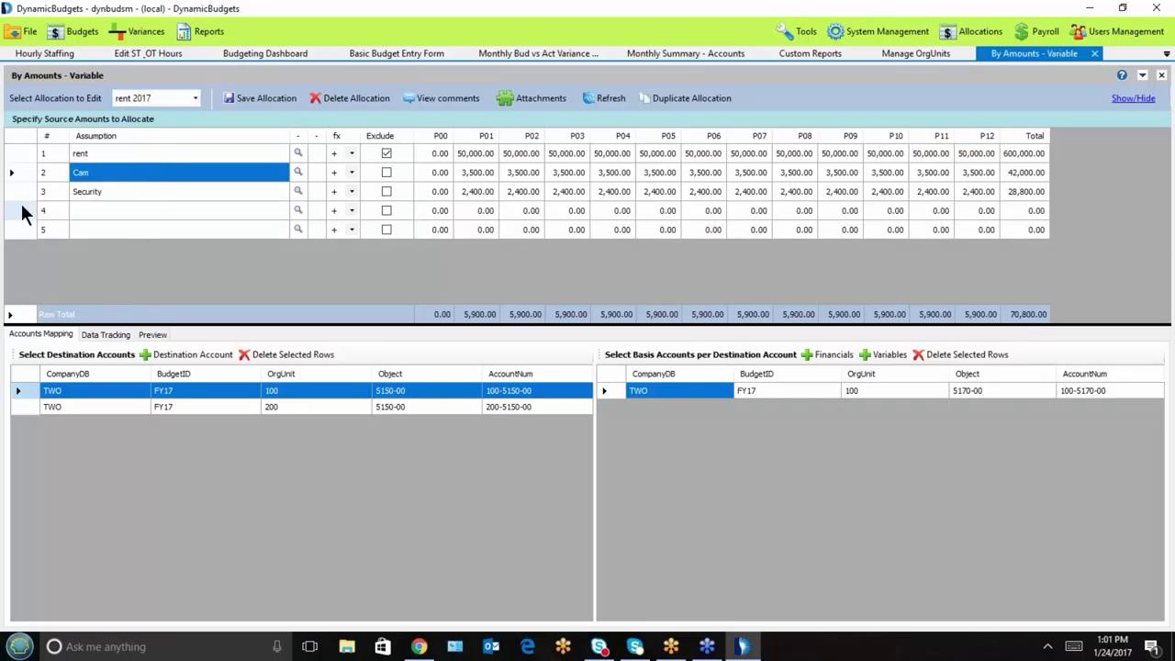
pyautogui.moveTo(17, 180); pyautogui.dragTo(18, 235)
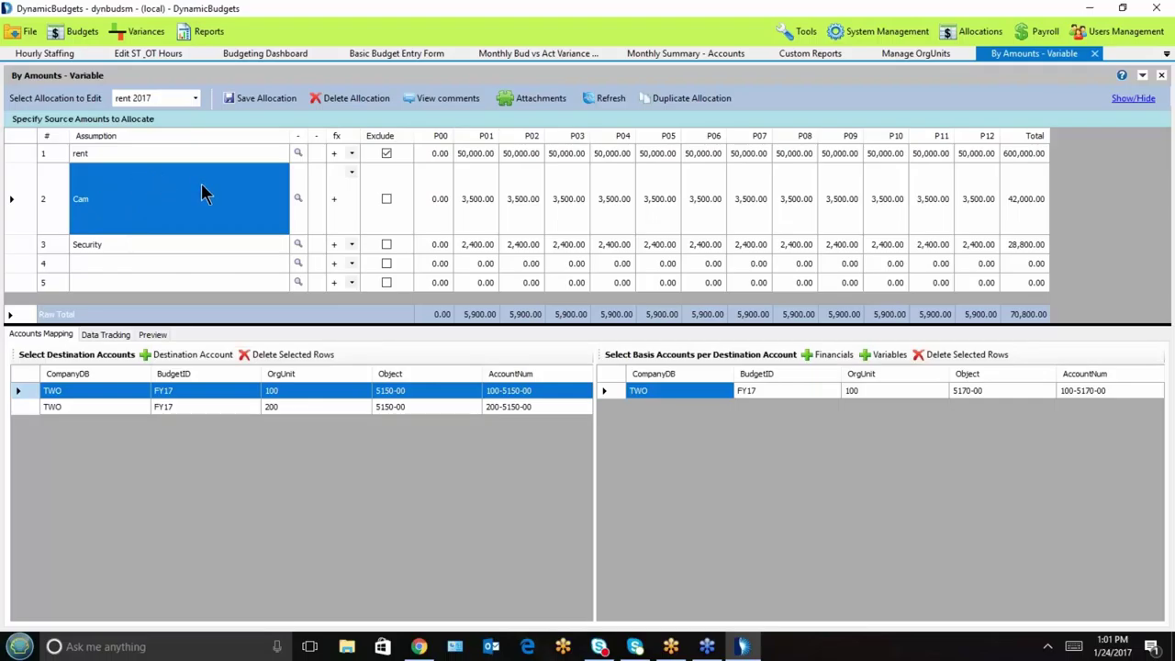
pyautogui.click(152, 189)
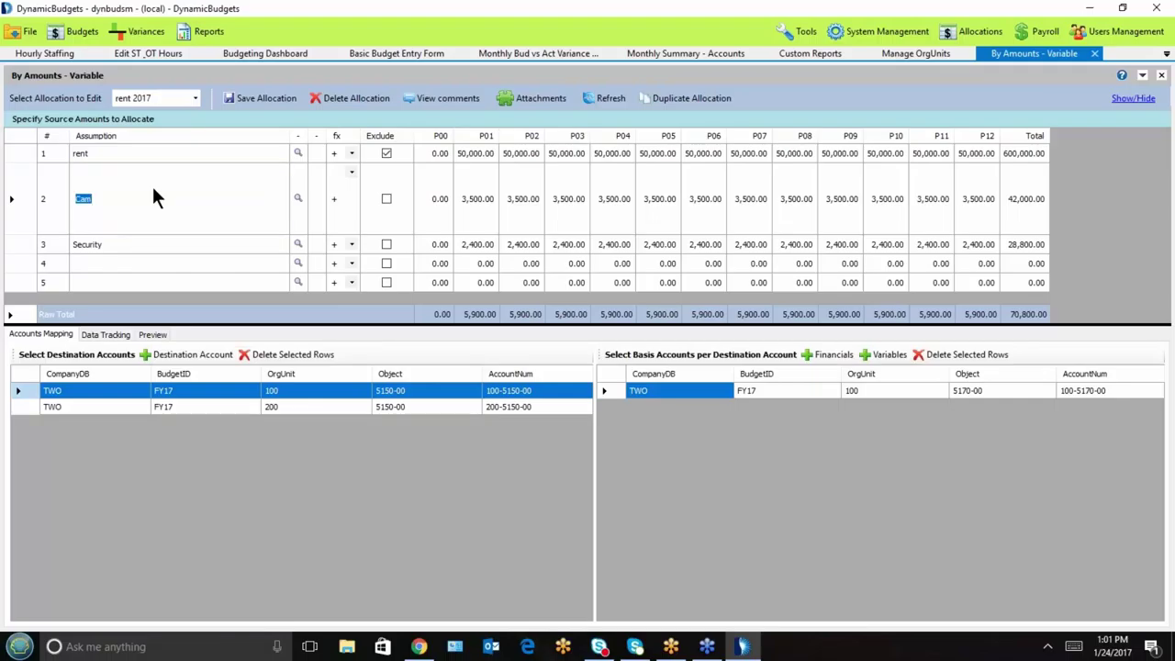
# Step: View the allocation comments in an enlarged window and the allocation attachments for rent 2017, cancelling both without adding anything
pyautogui.click(444, 100)
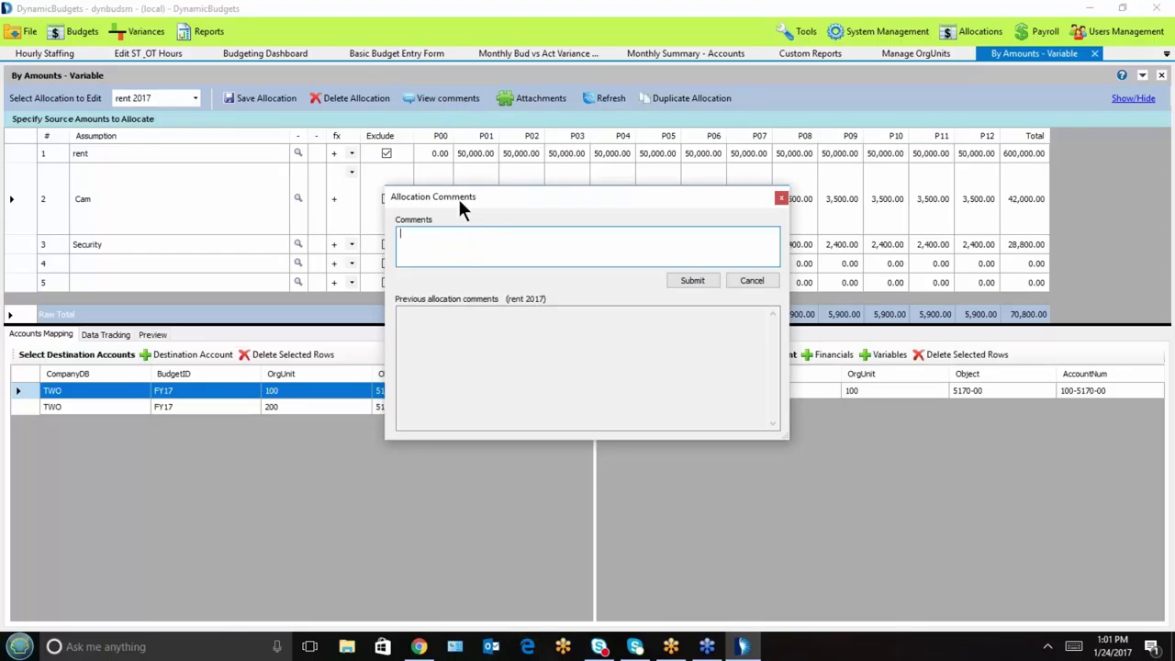
pyautogui.moveTo(457, 196); pyautogui.dragTo(140, 153)
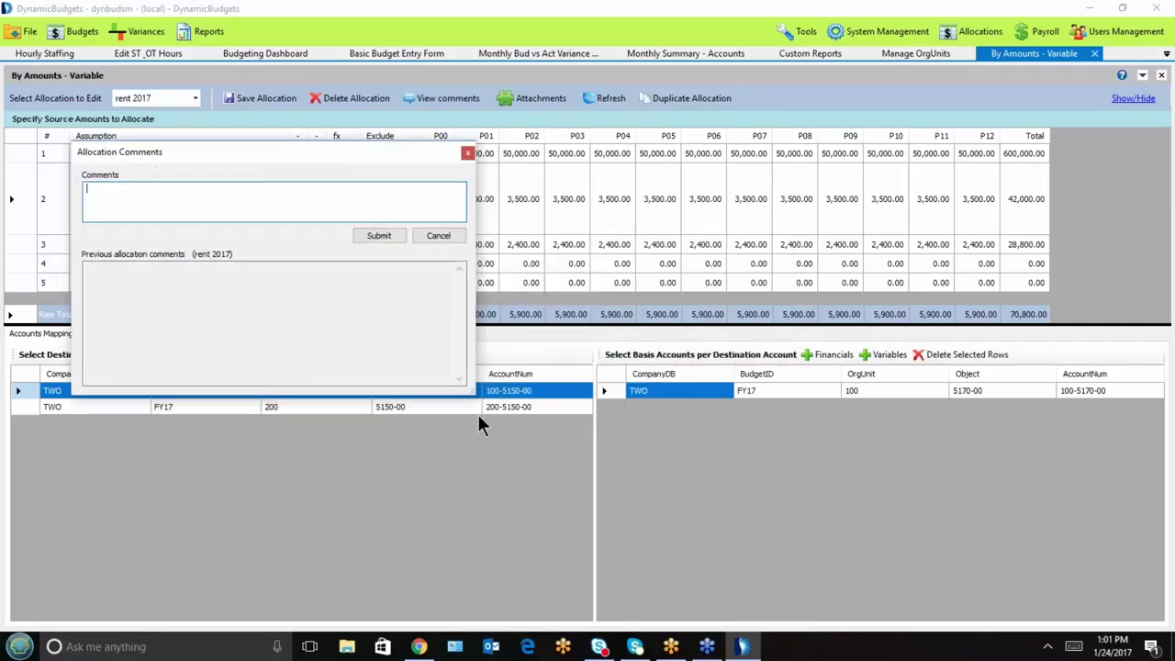
pyautogui.moveTo(473, 395); pyautogui.dragTo(1038, 607)
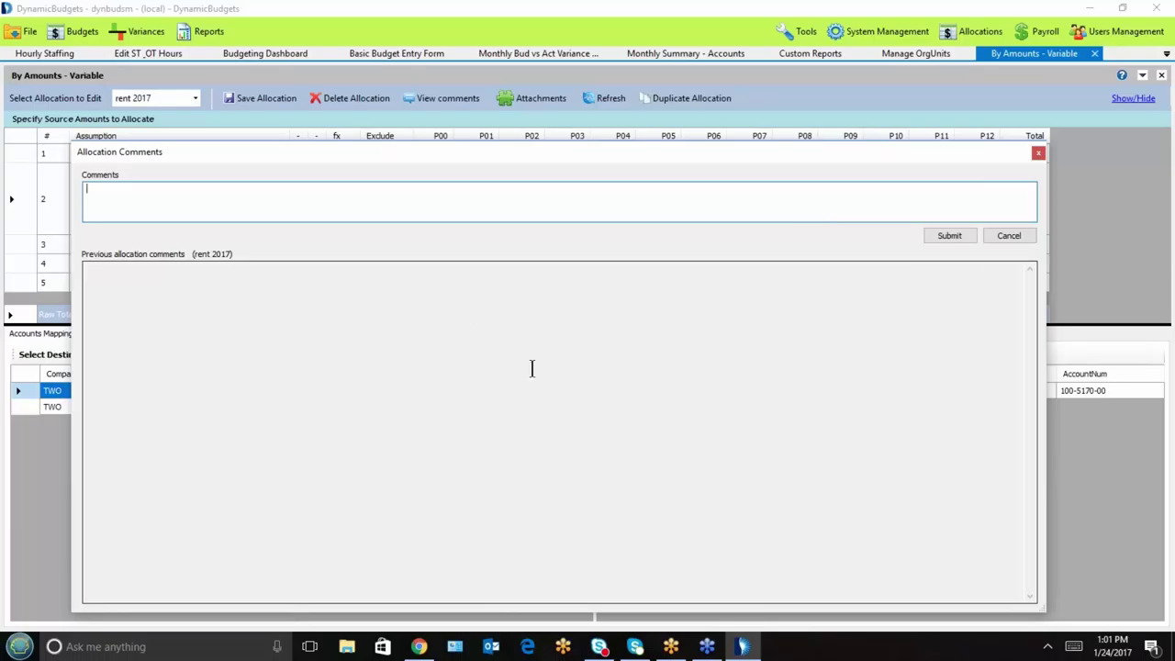
pyautogui.click(1009, 236)
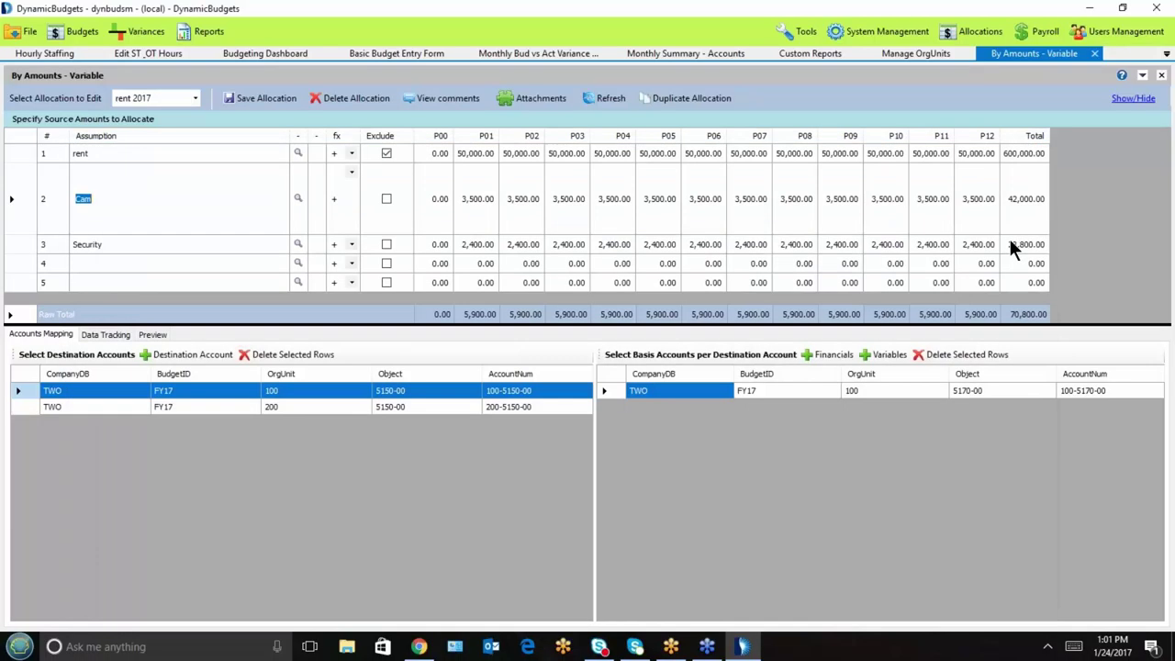
pyautogui.click(534, 97)
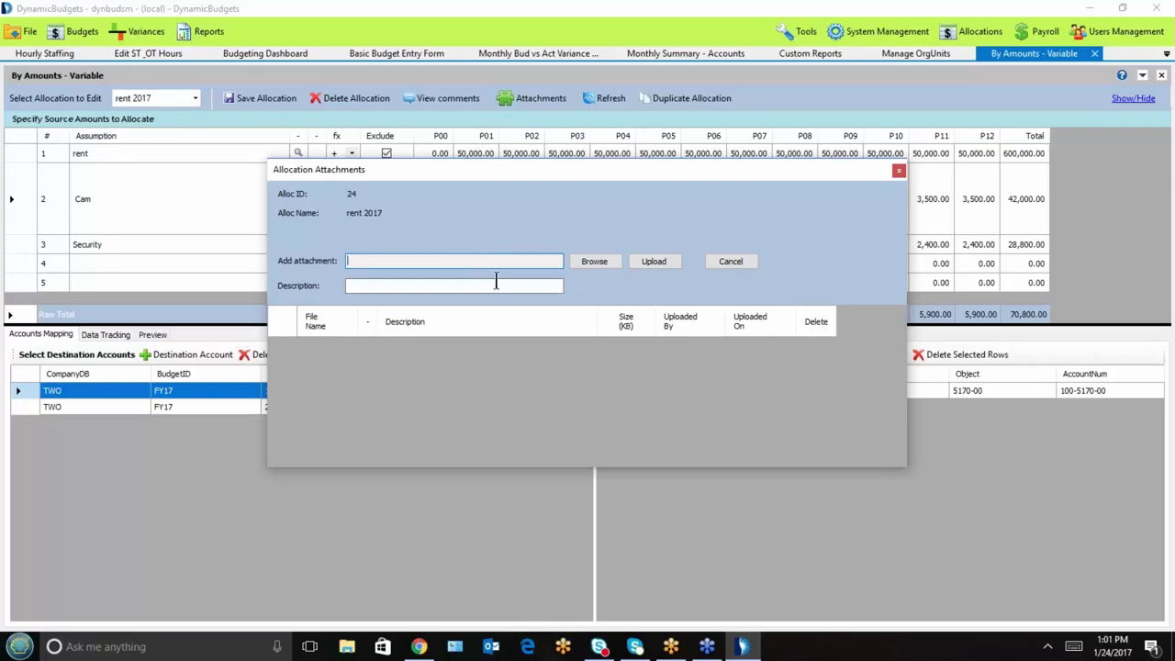
pyautogui.click(730, 261)
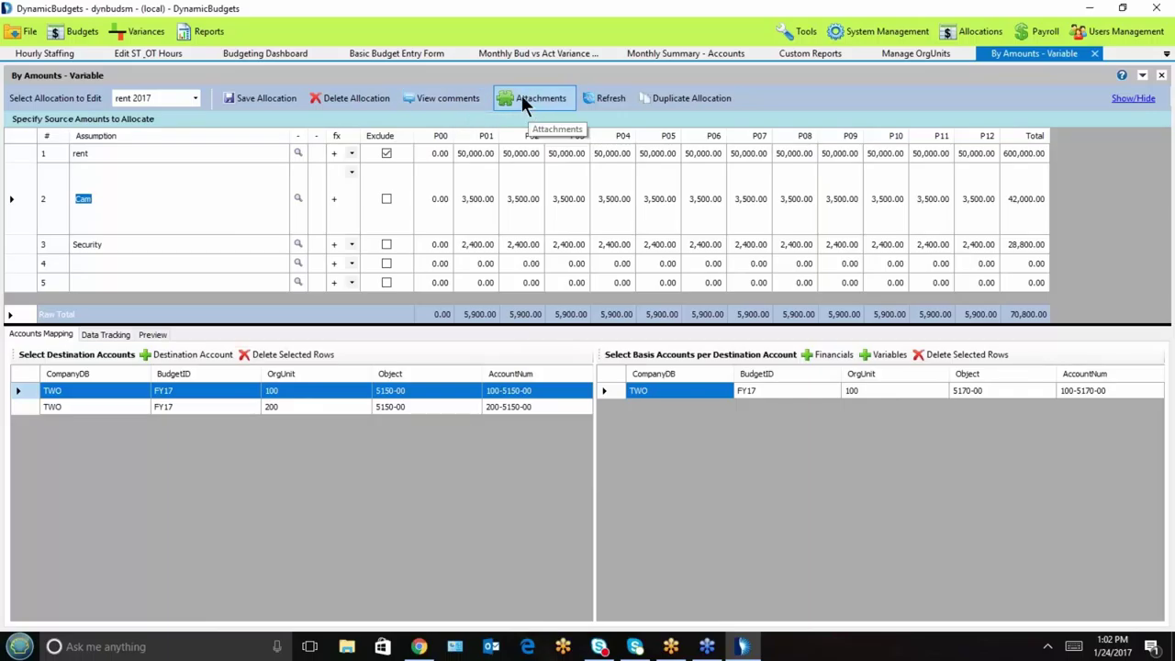
# Step: Open the payroll Employees Roster and switch to the Payroll Assignments form
pyautogui.click(75, 34)
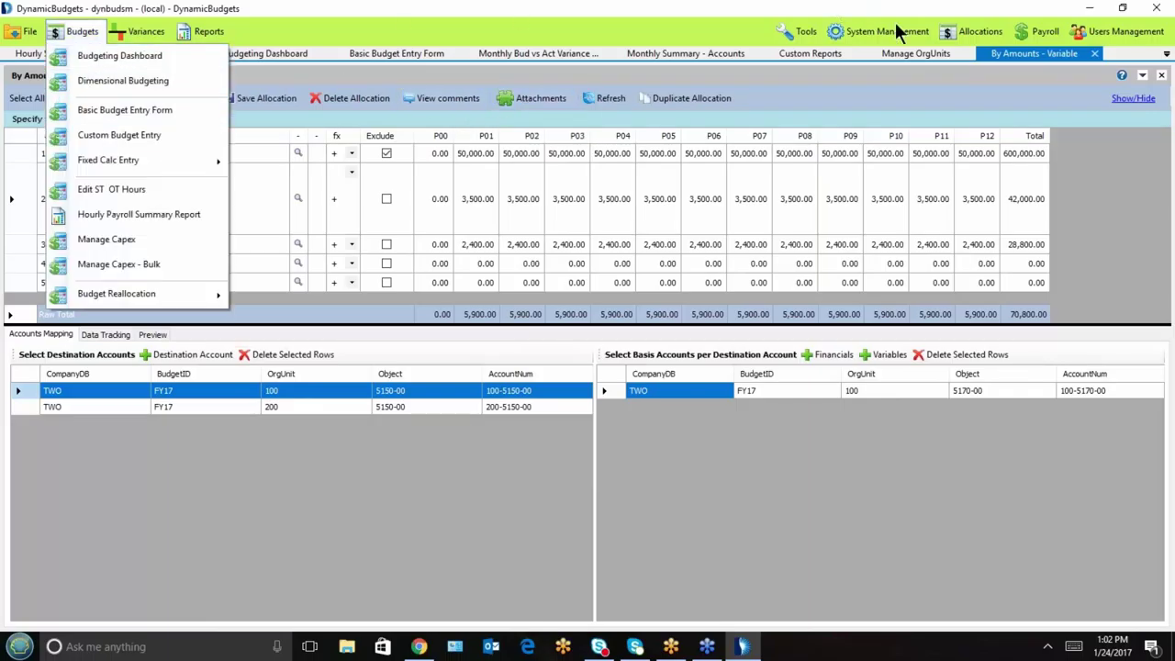
pyautogui.moveTo(1055, 33)
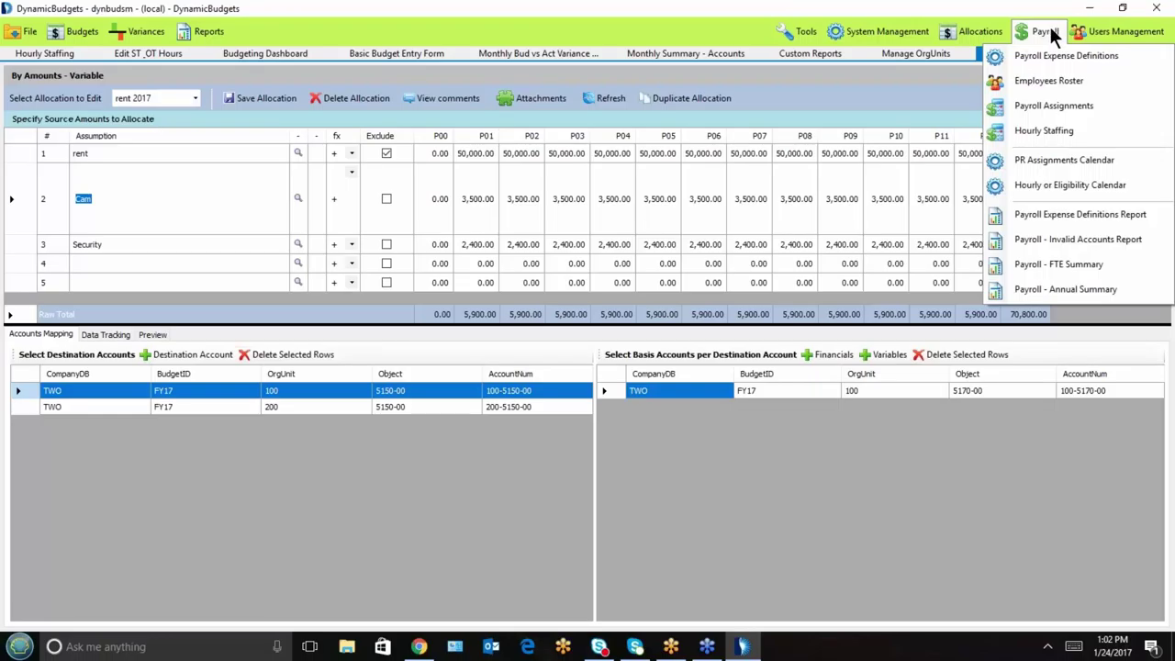
pyautogui.click(1047, 80)
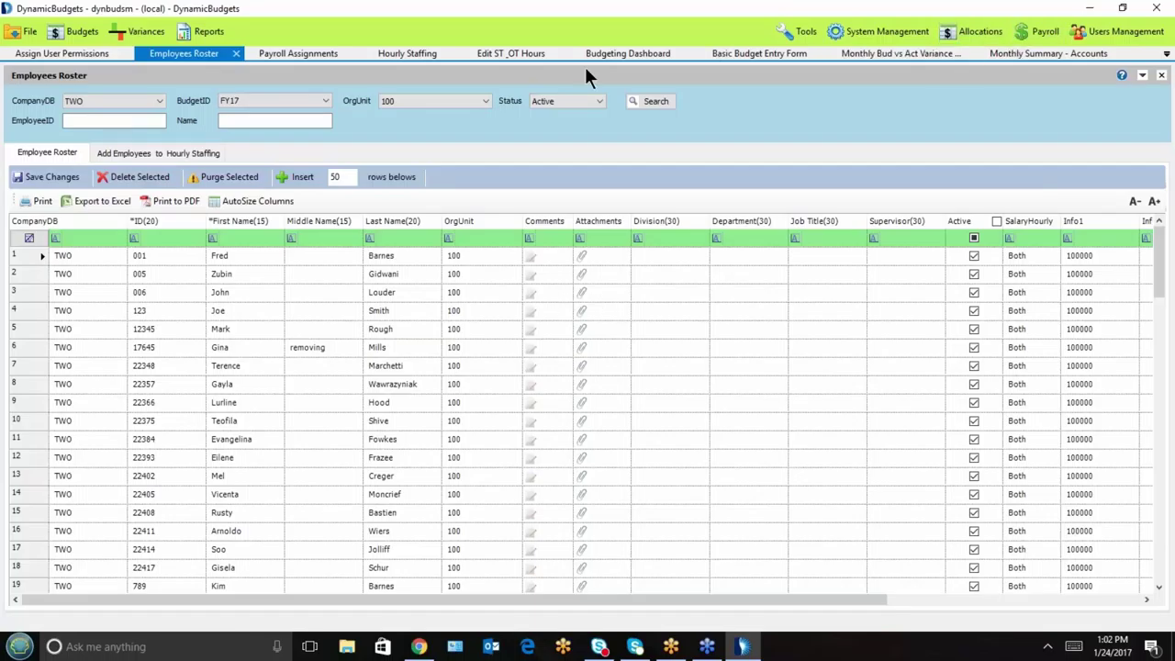
pyautogui.click(303, 53)
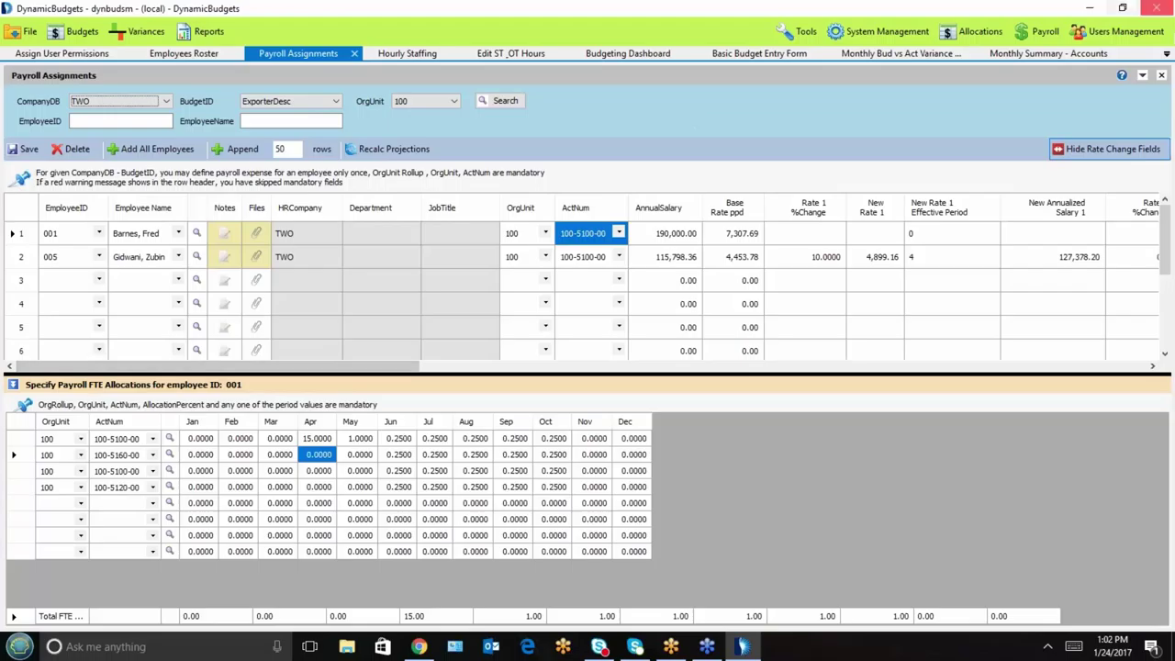
# Step: Close all open forms, discarding the unsaved changes in Payroll Assignments and Hourly Staffing
pyautogui.click(1142, 75)
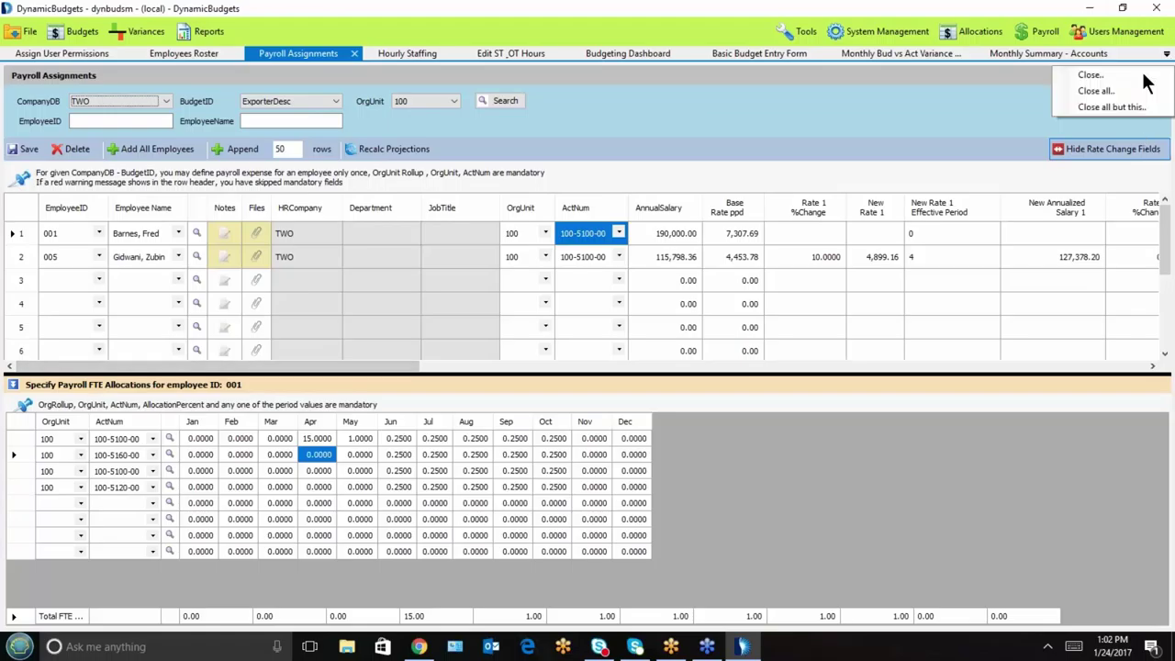
pyautogui.click(1098, 91)
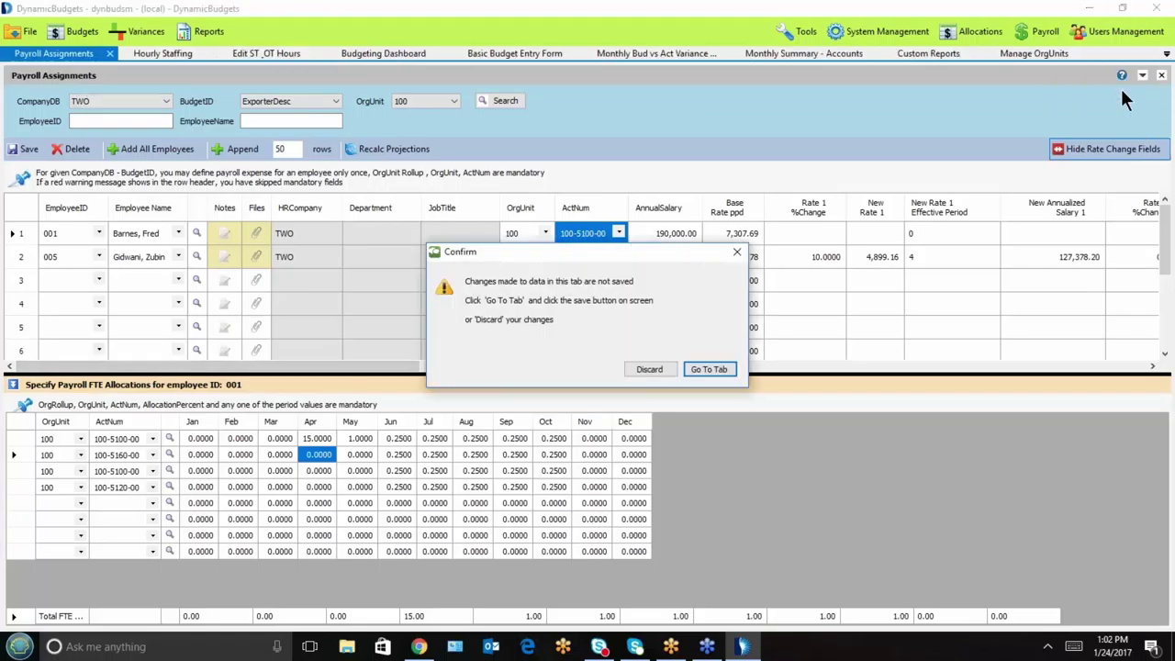
pyautogui.click(665, 374)
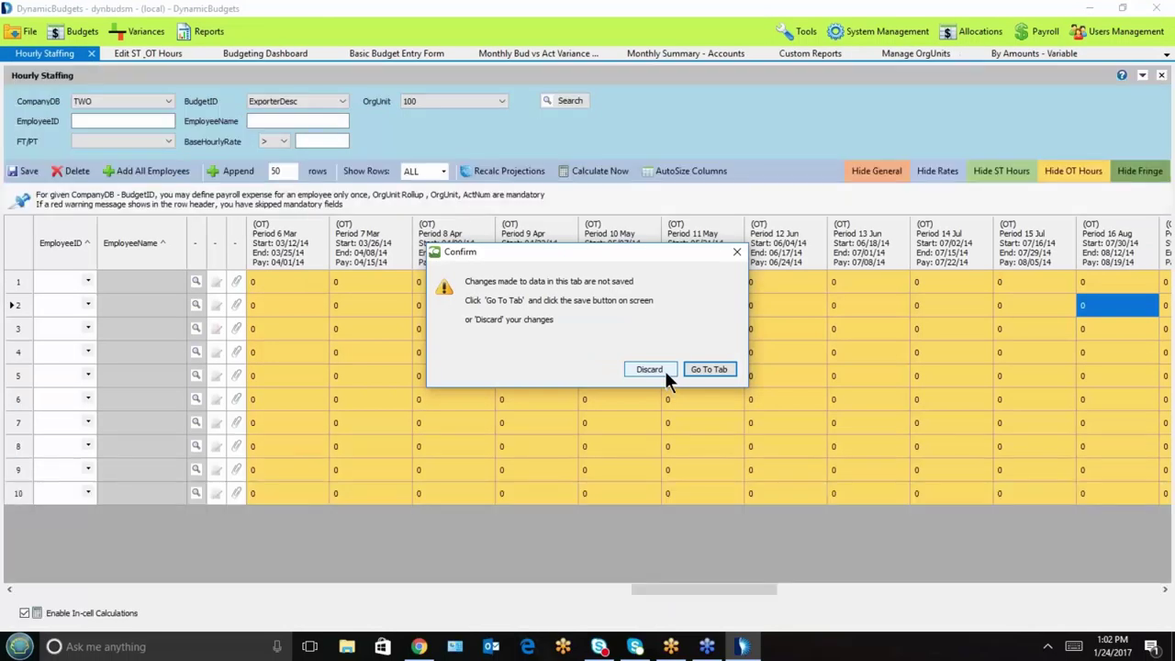
pyautogui.click(666, 373)
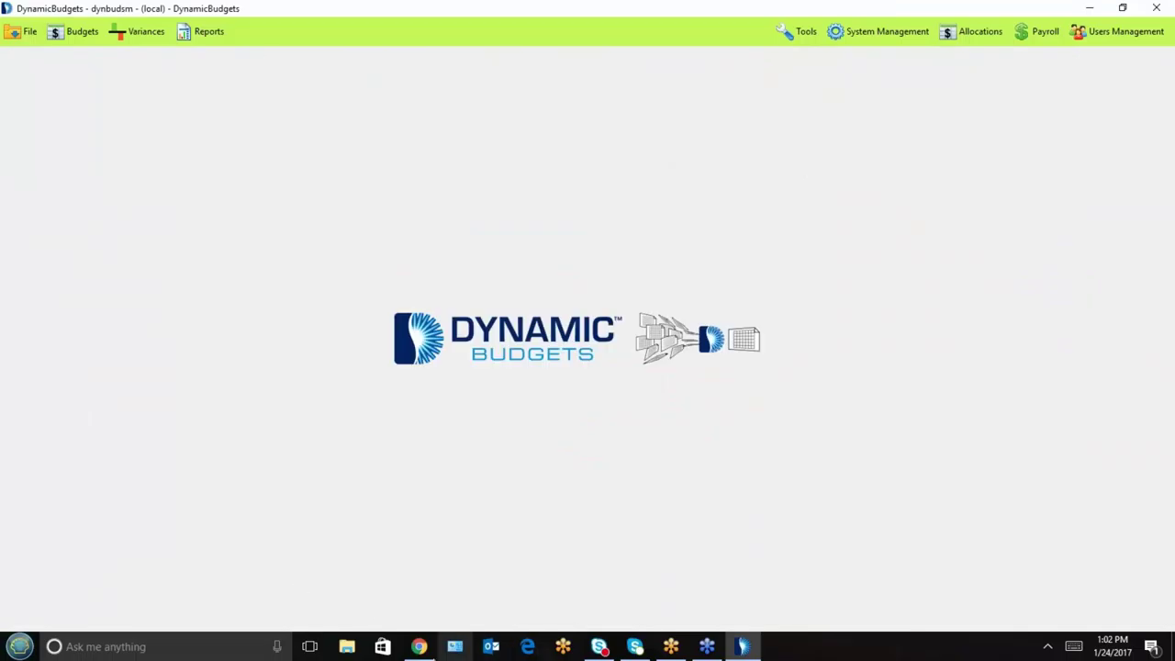
# Step: Switch to Chrome and load dynamicbudgets.com in place of the GoToWebinar page
pyautogui.click(418, 646)
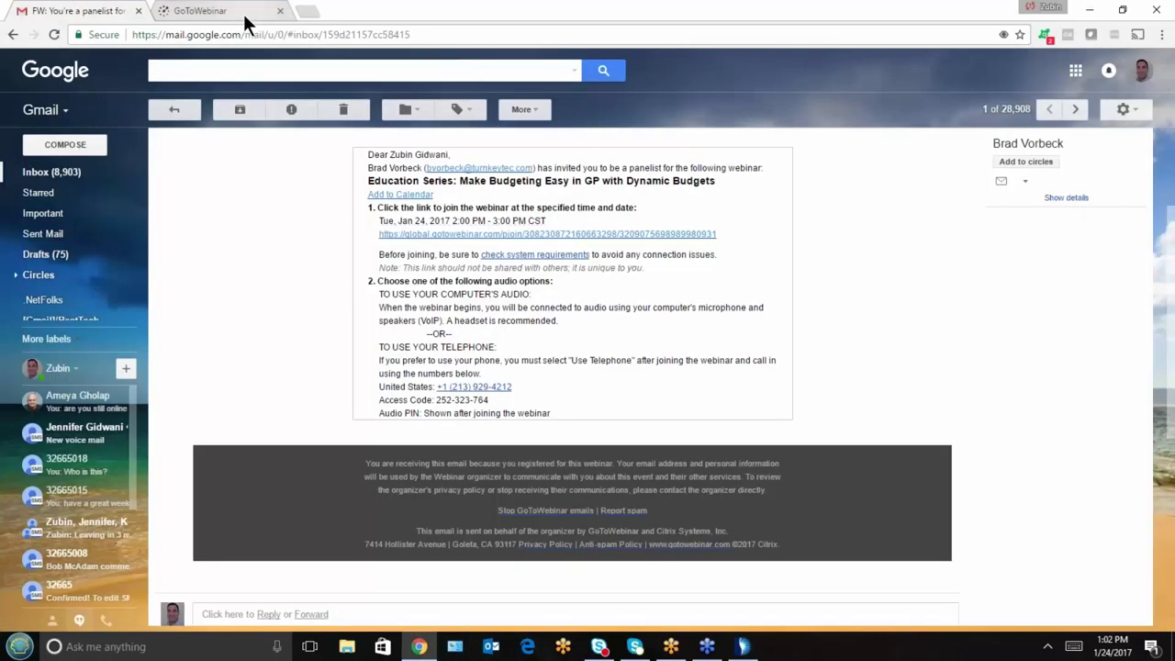
pyautogui.click(243, 11)
pyautogui.click(248, 37)
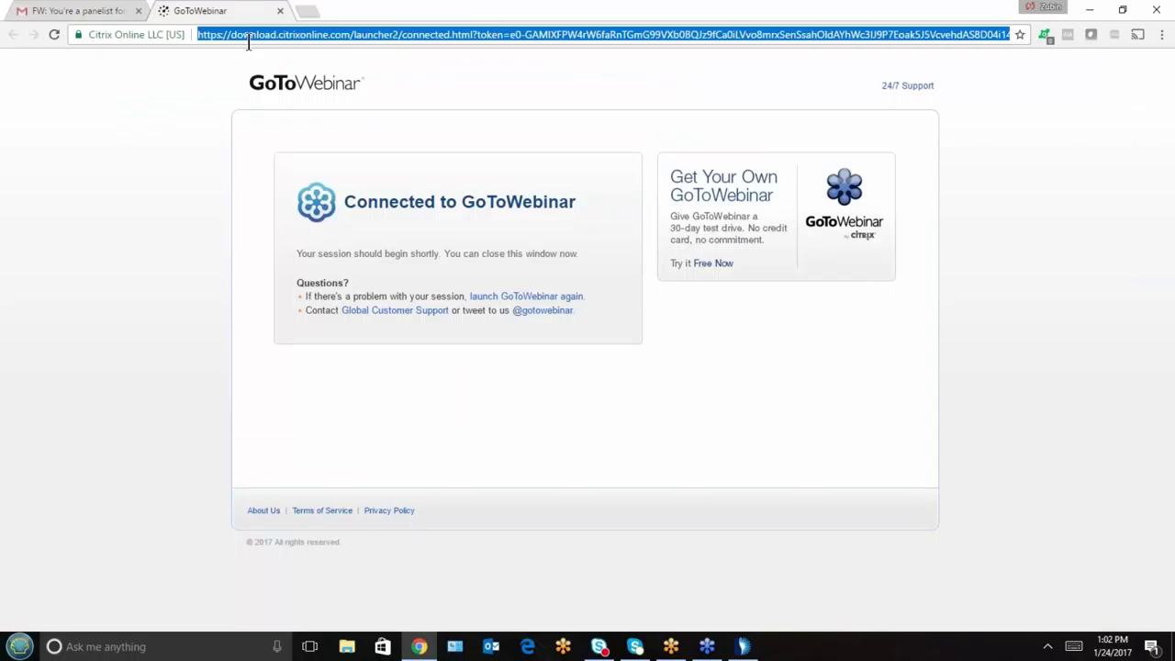
pyautogui.write('dynamicbudge')
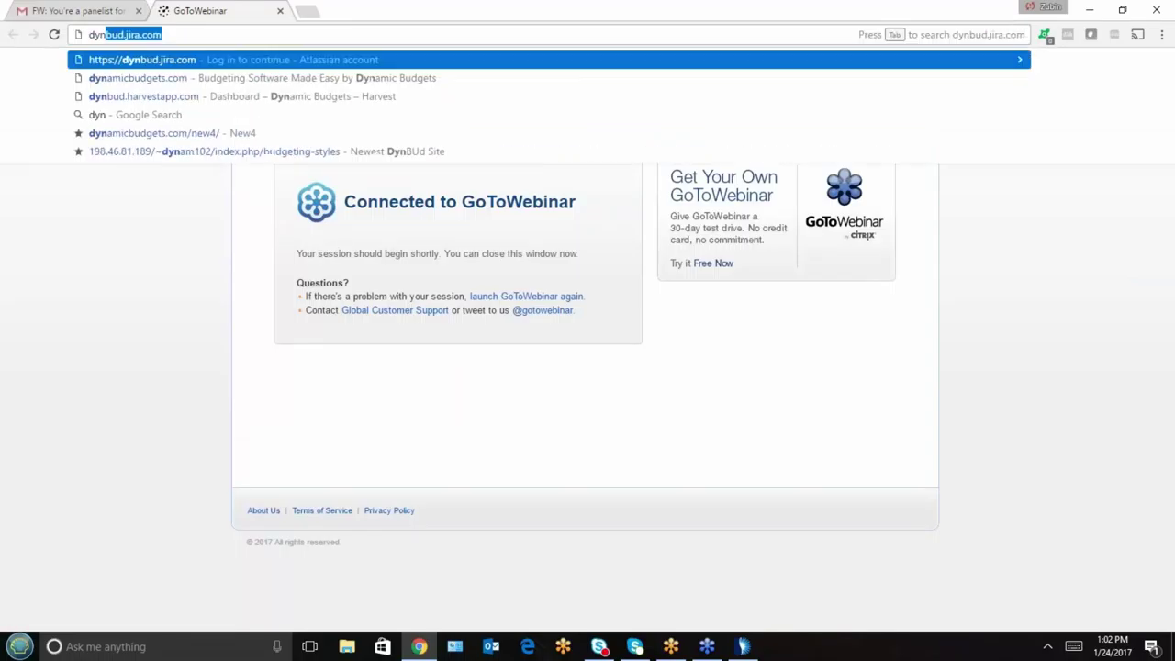
pyautogui.write('ts.com')
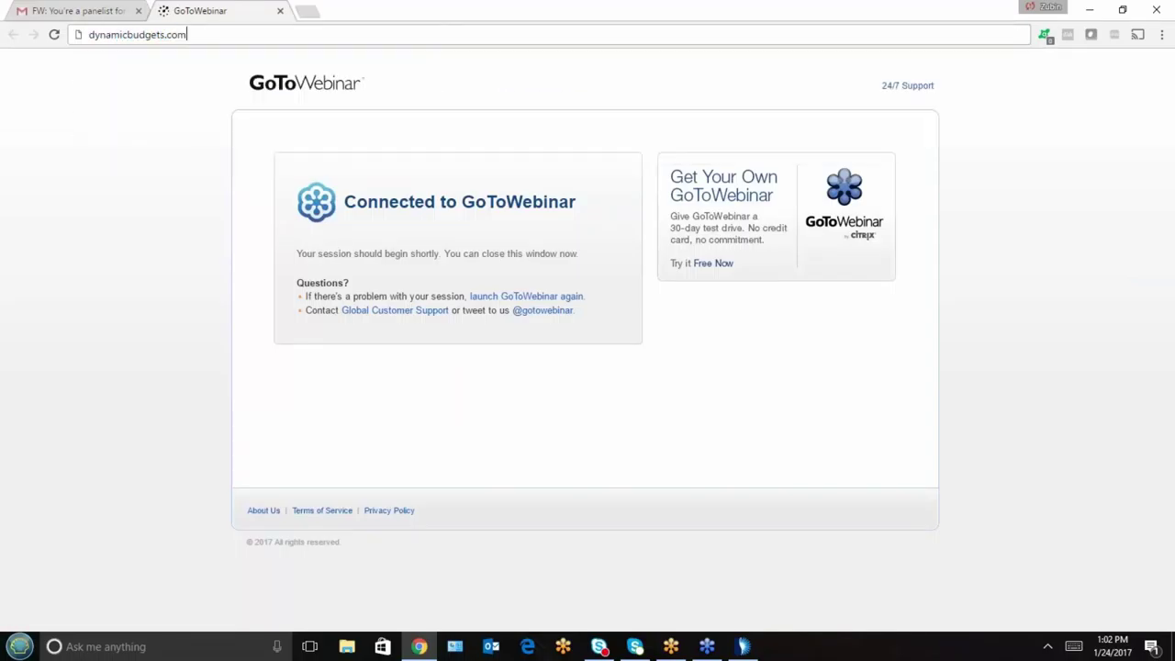
pyautogui.press('Return')
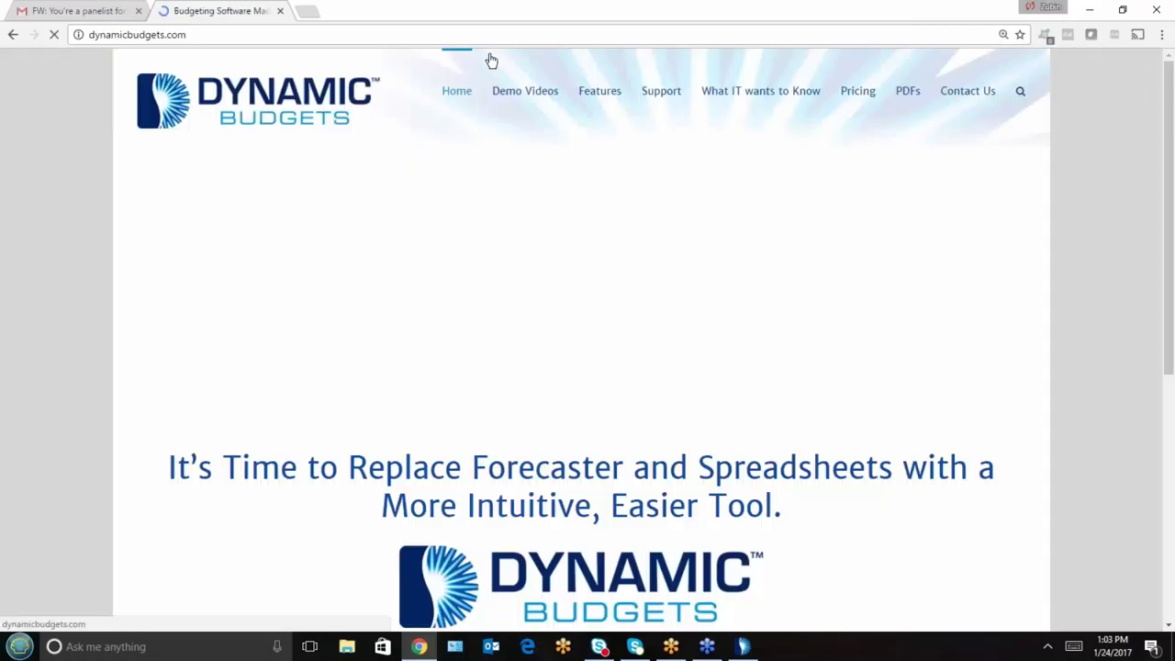
# Step: Open the website's Pricing page and review the perpetual licensing tiers and the notes below them
pyautogui.moveTo(532, 92)
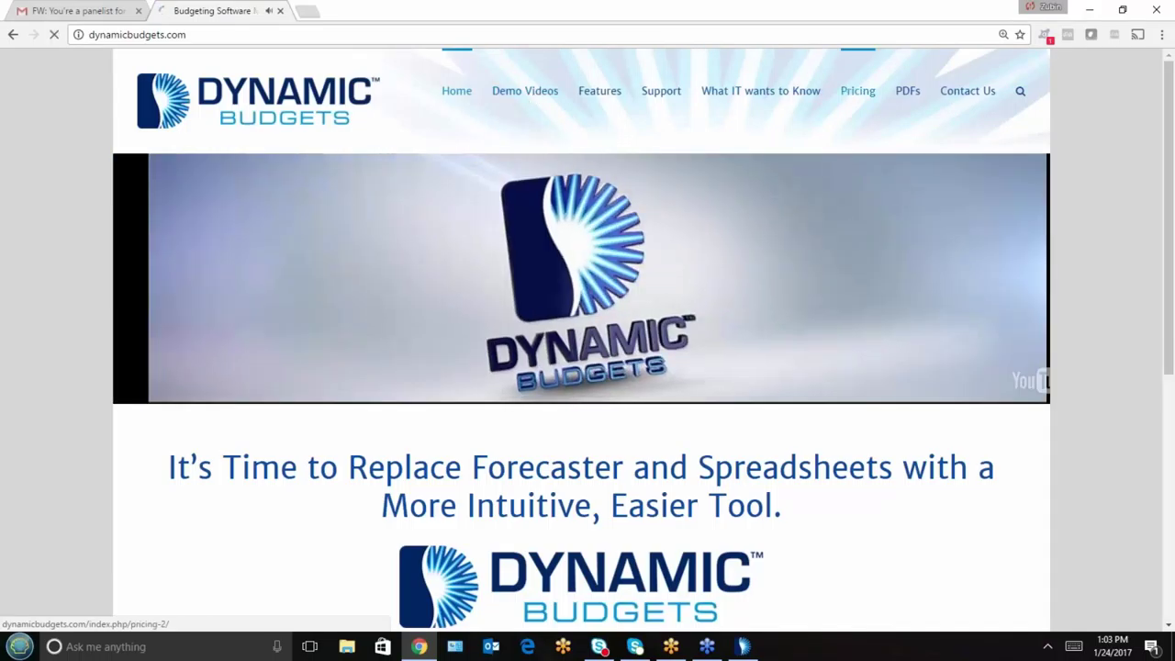
pyautogui.click(850, 93)
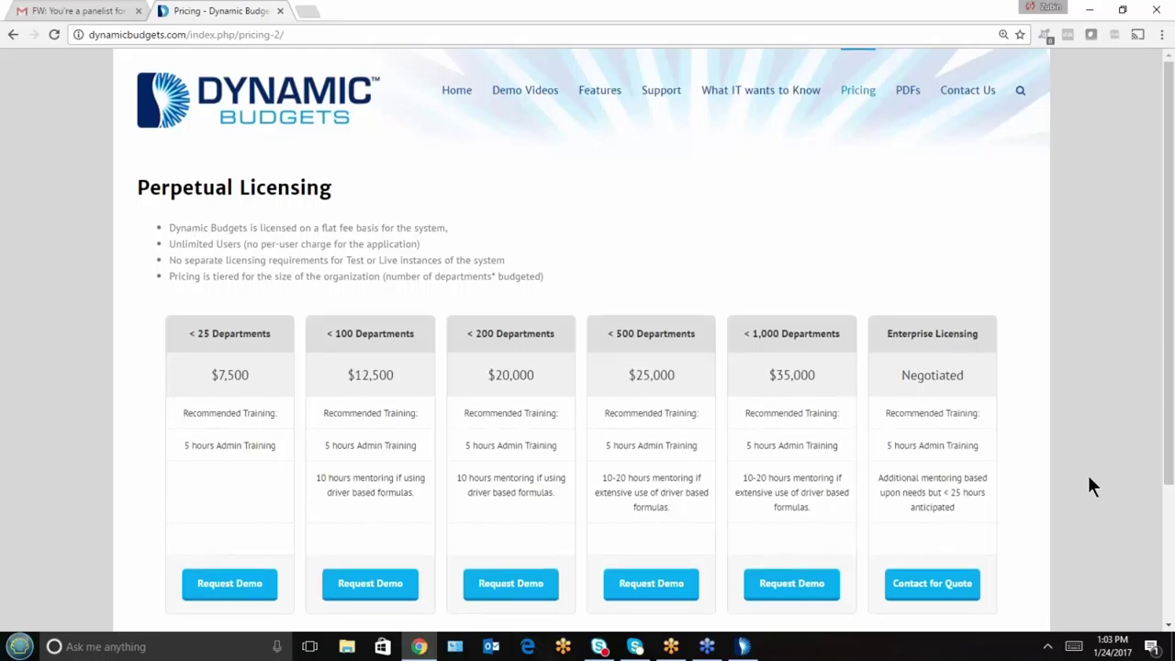
pyautogui.scroll(-2, 1088, 474)
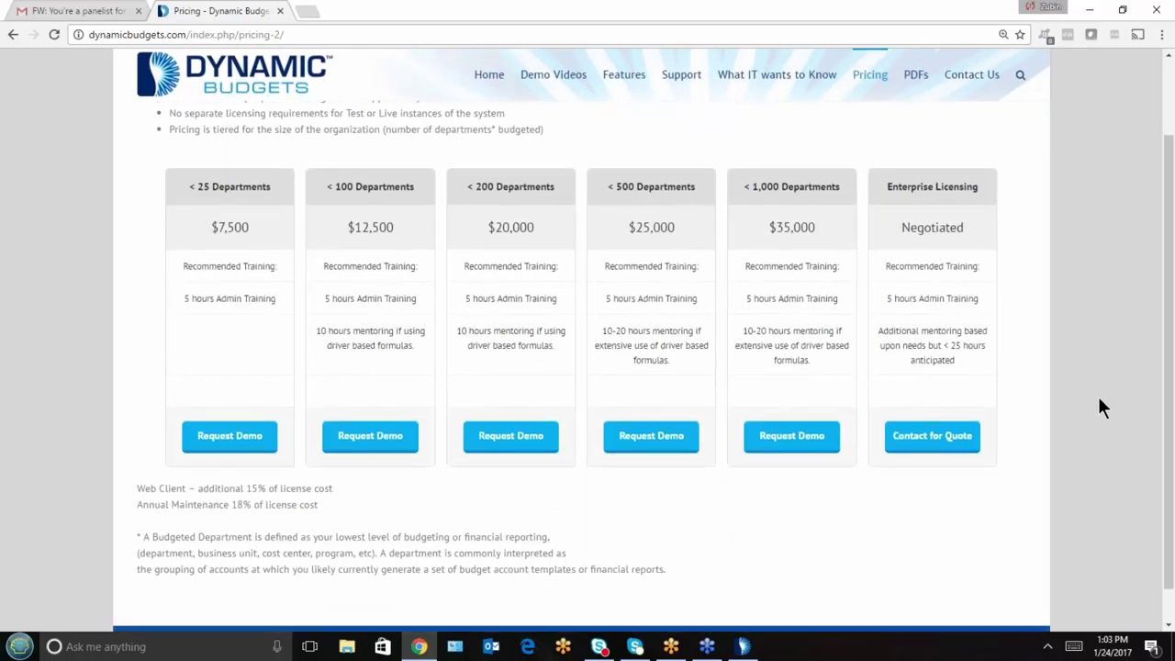